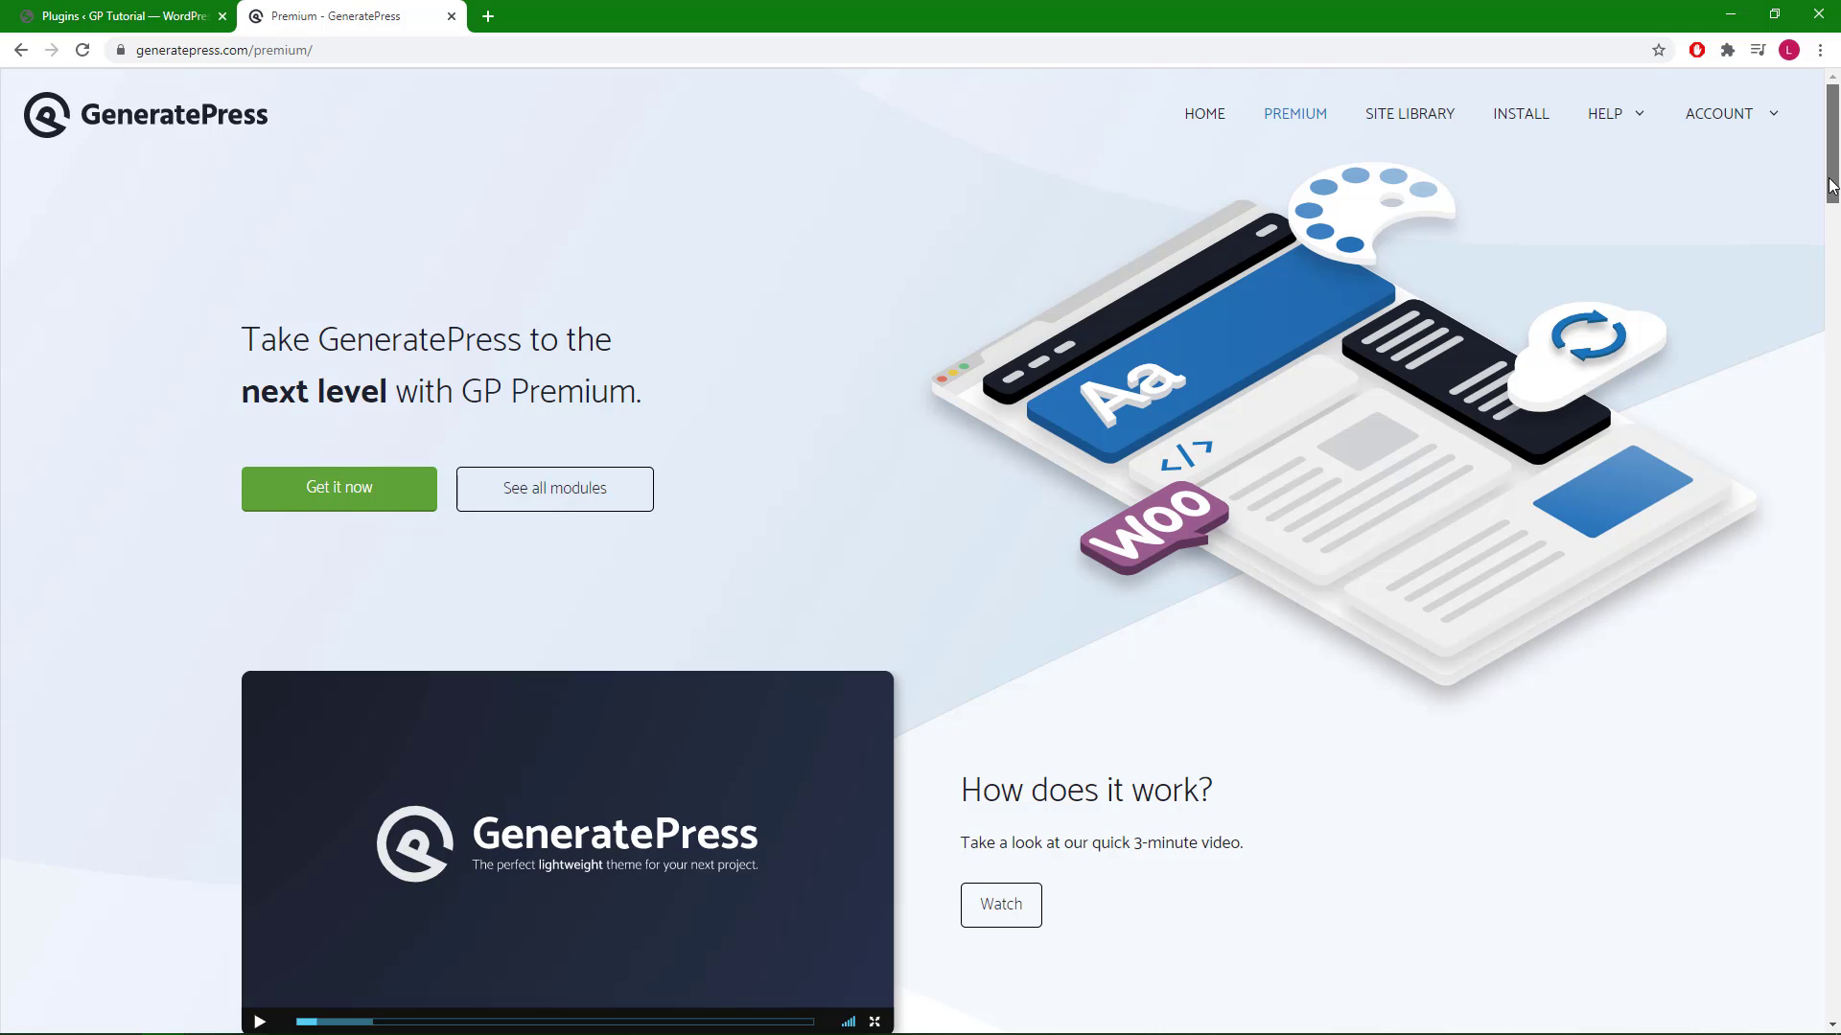
- Scroll the GeneratePress premium page down to the 'Explore our premium modules' section
{"action": "left_click_drag", "start_coordinate": [1832, 185], "coordinate": [1832, 307]}
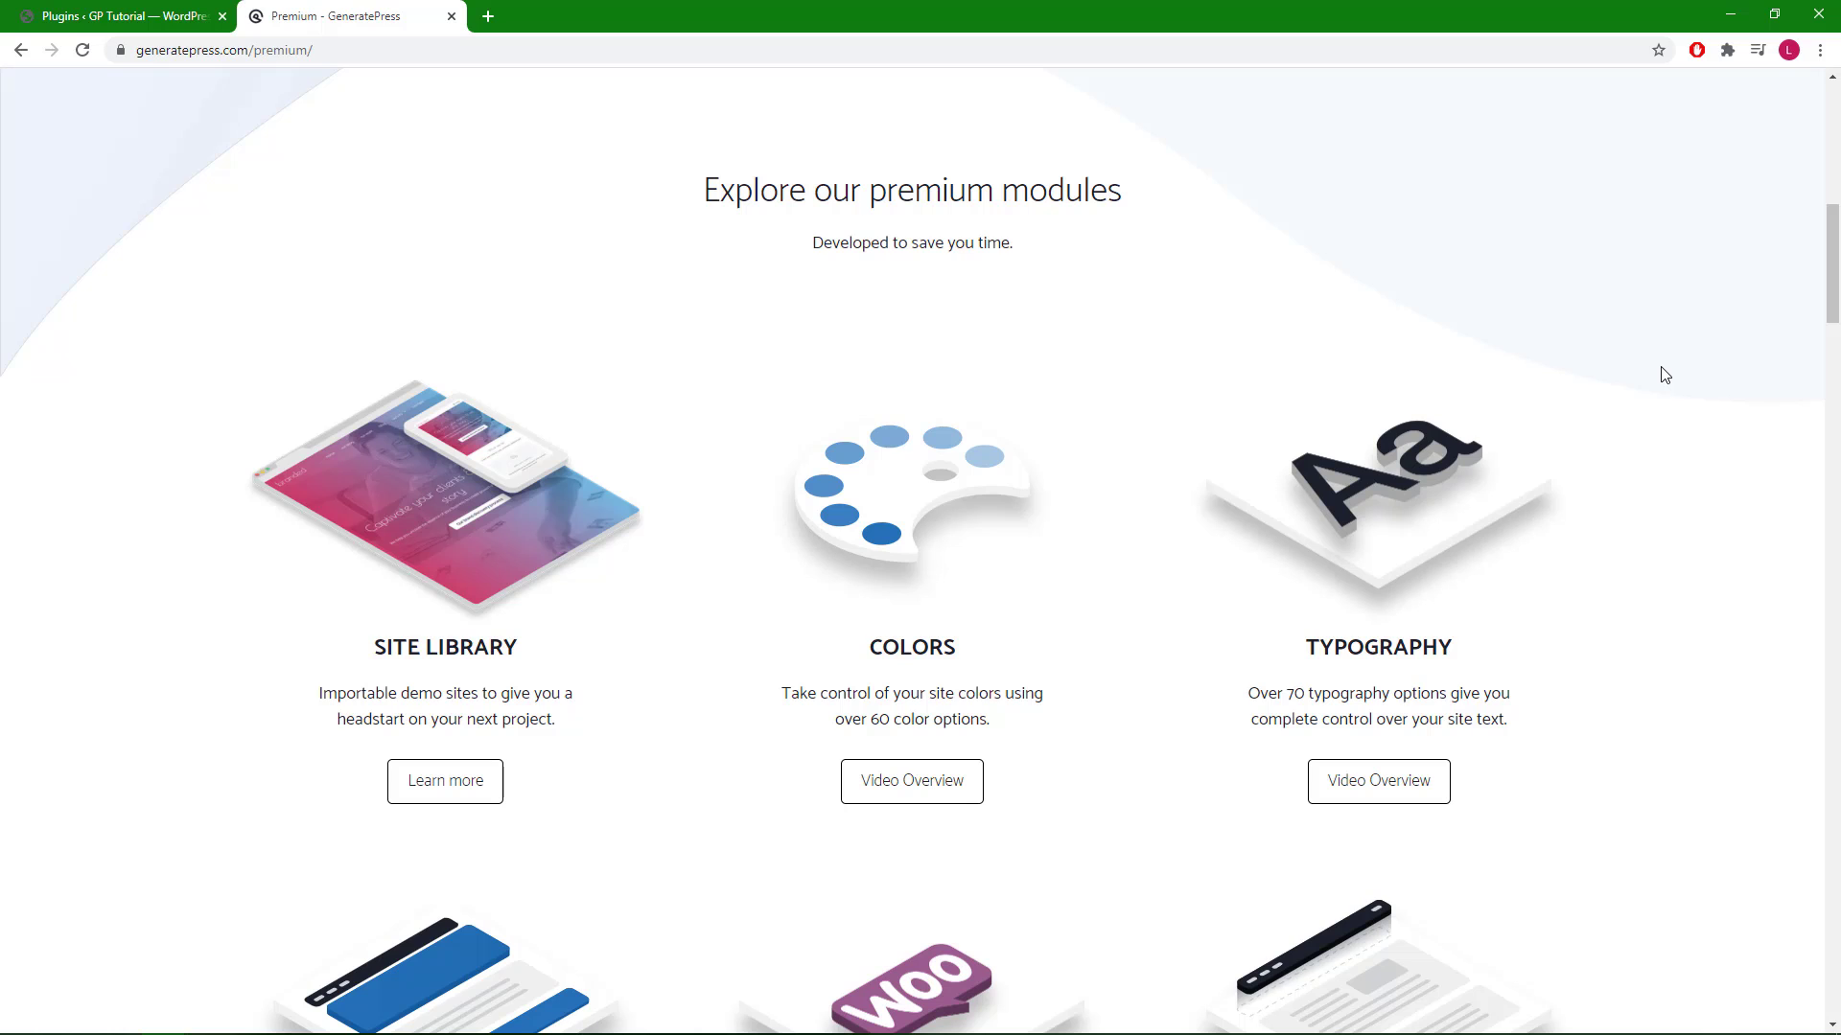
- Create a new WordPress page titled 'Replicate GP Modules Layout'
{"action": "left_click", "coordinate": [126, 18]}
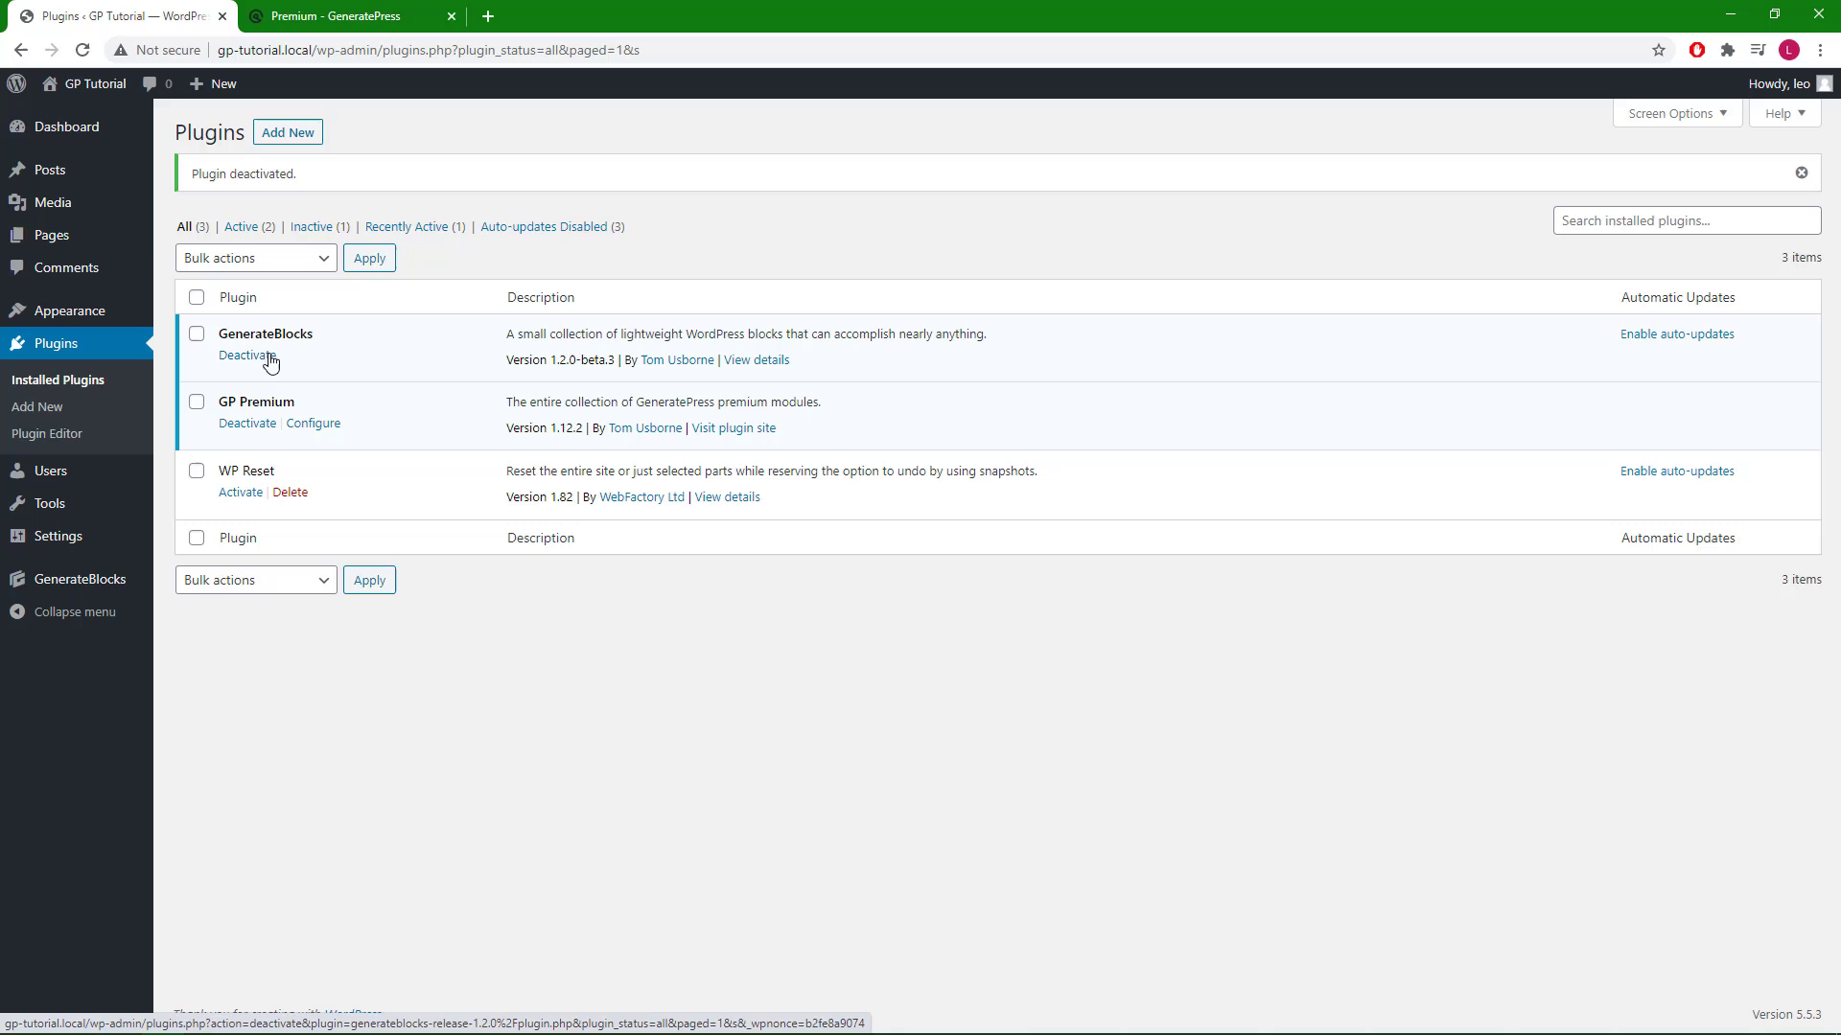
{"action": "mouse_move", "coordinate": [99, 239]}
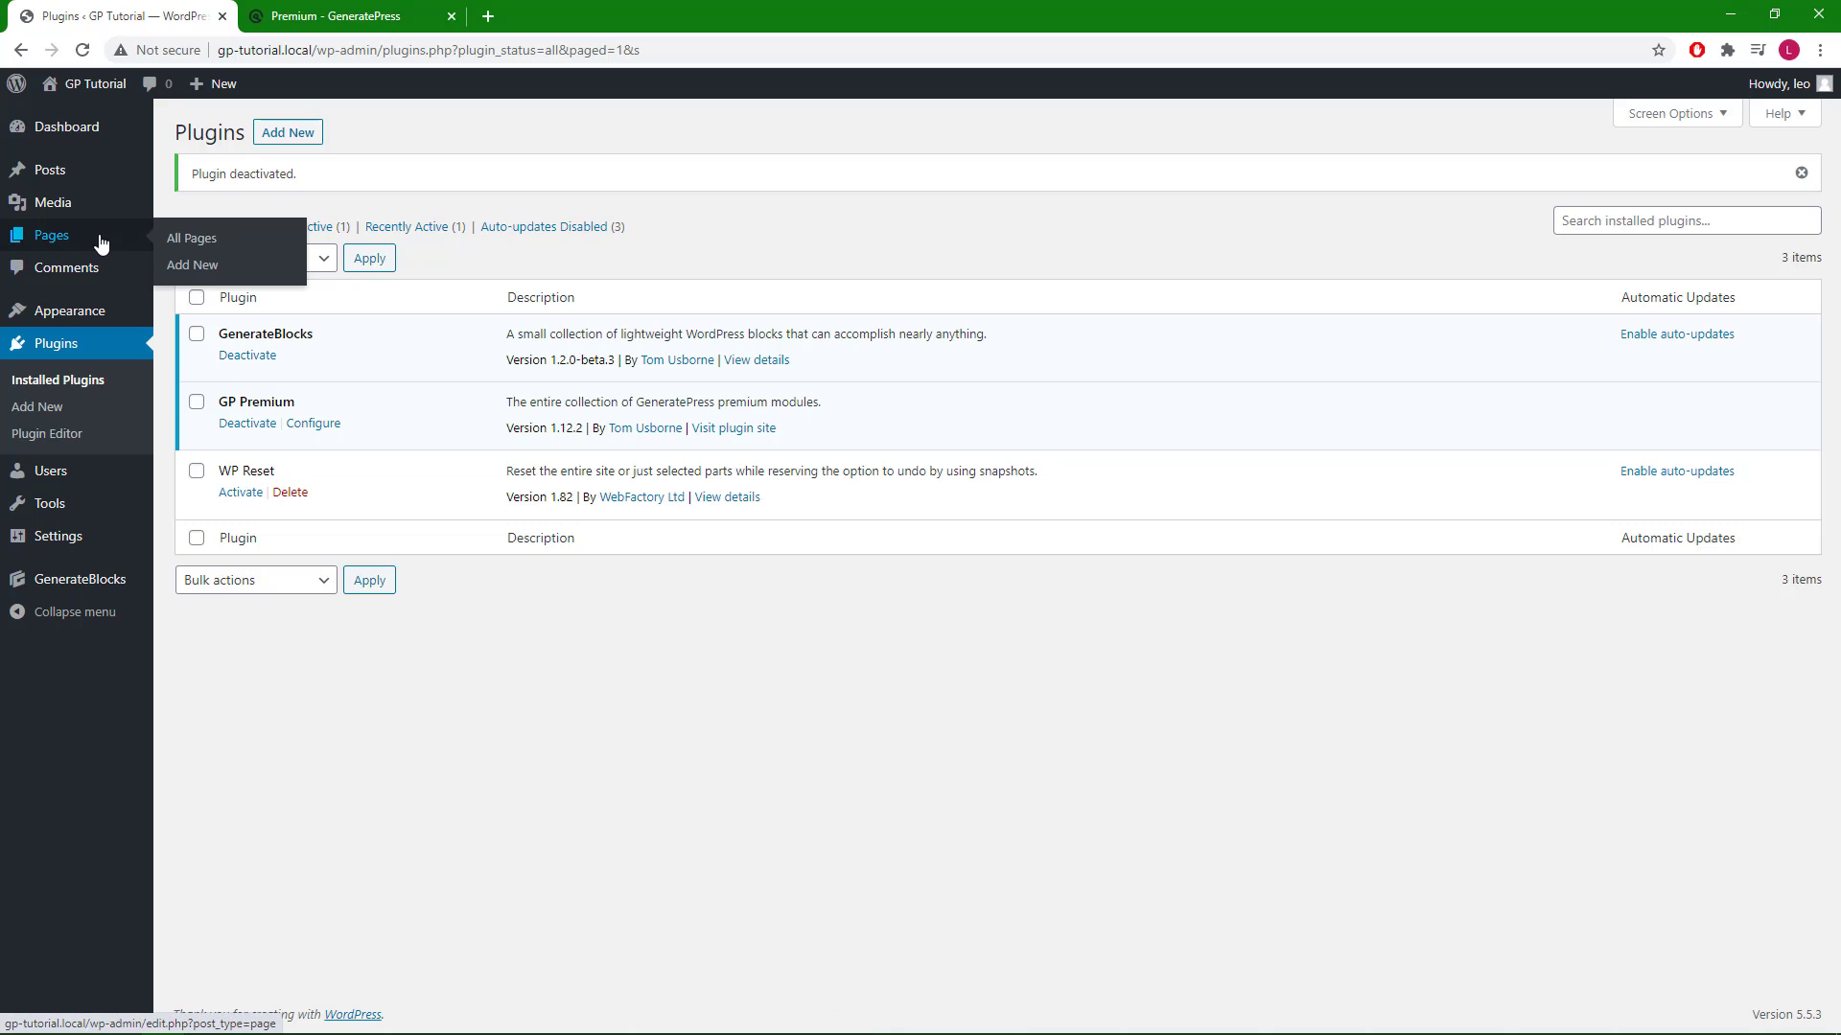
{"action": "left_click", "coordinate": [209, 265]}
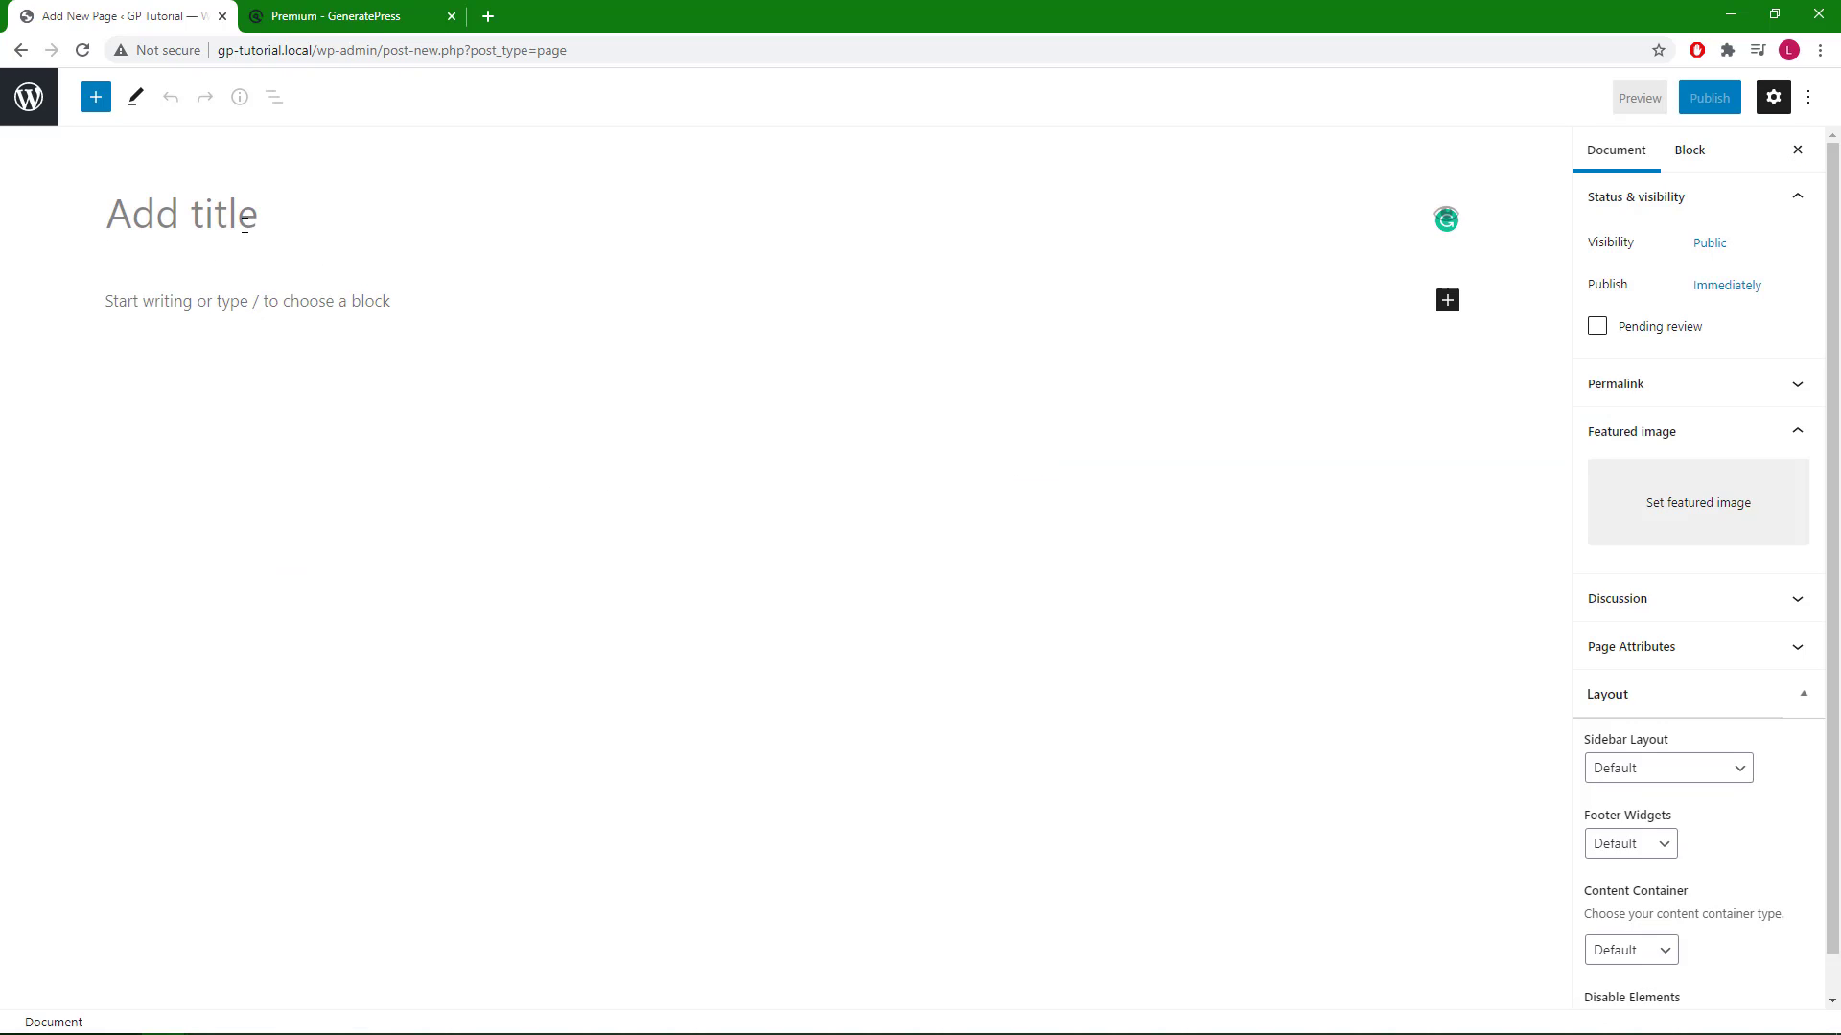
{"action": "type", "text": "Re"}
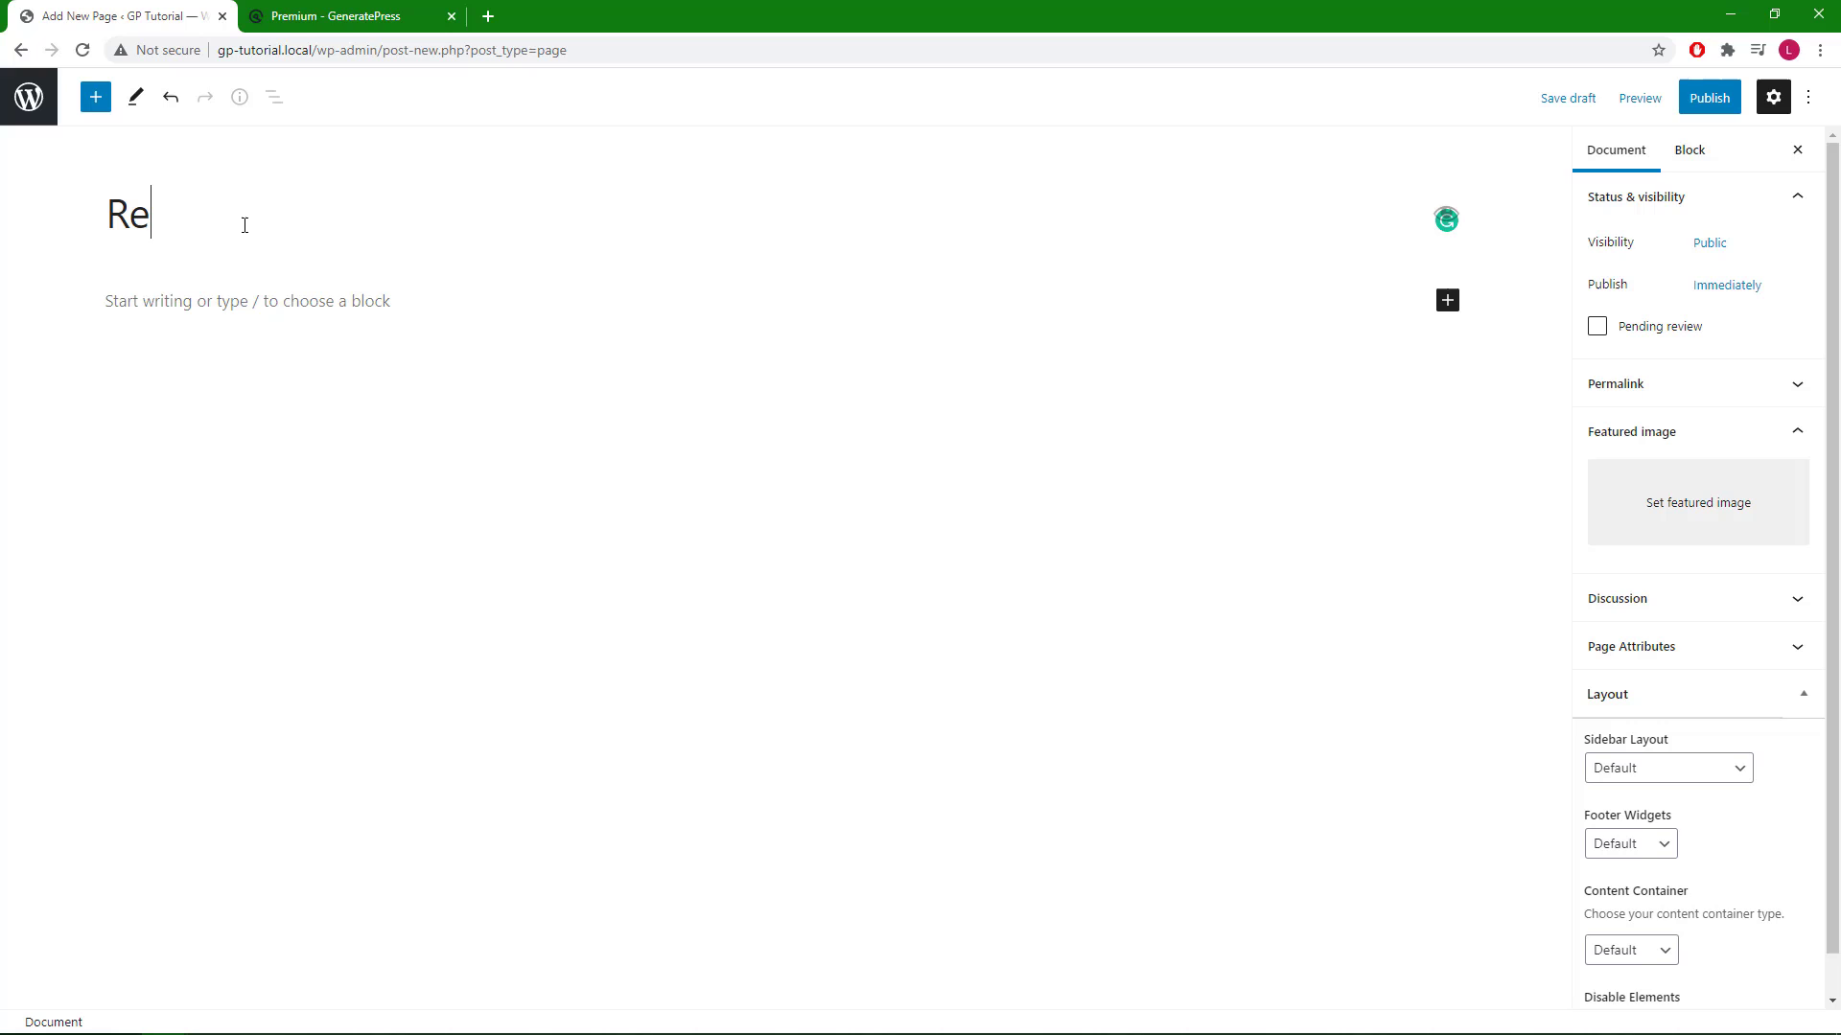
{"action": "type", "text": "plicate "}
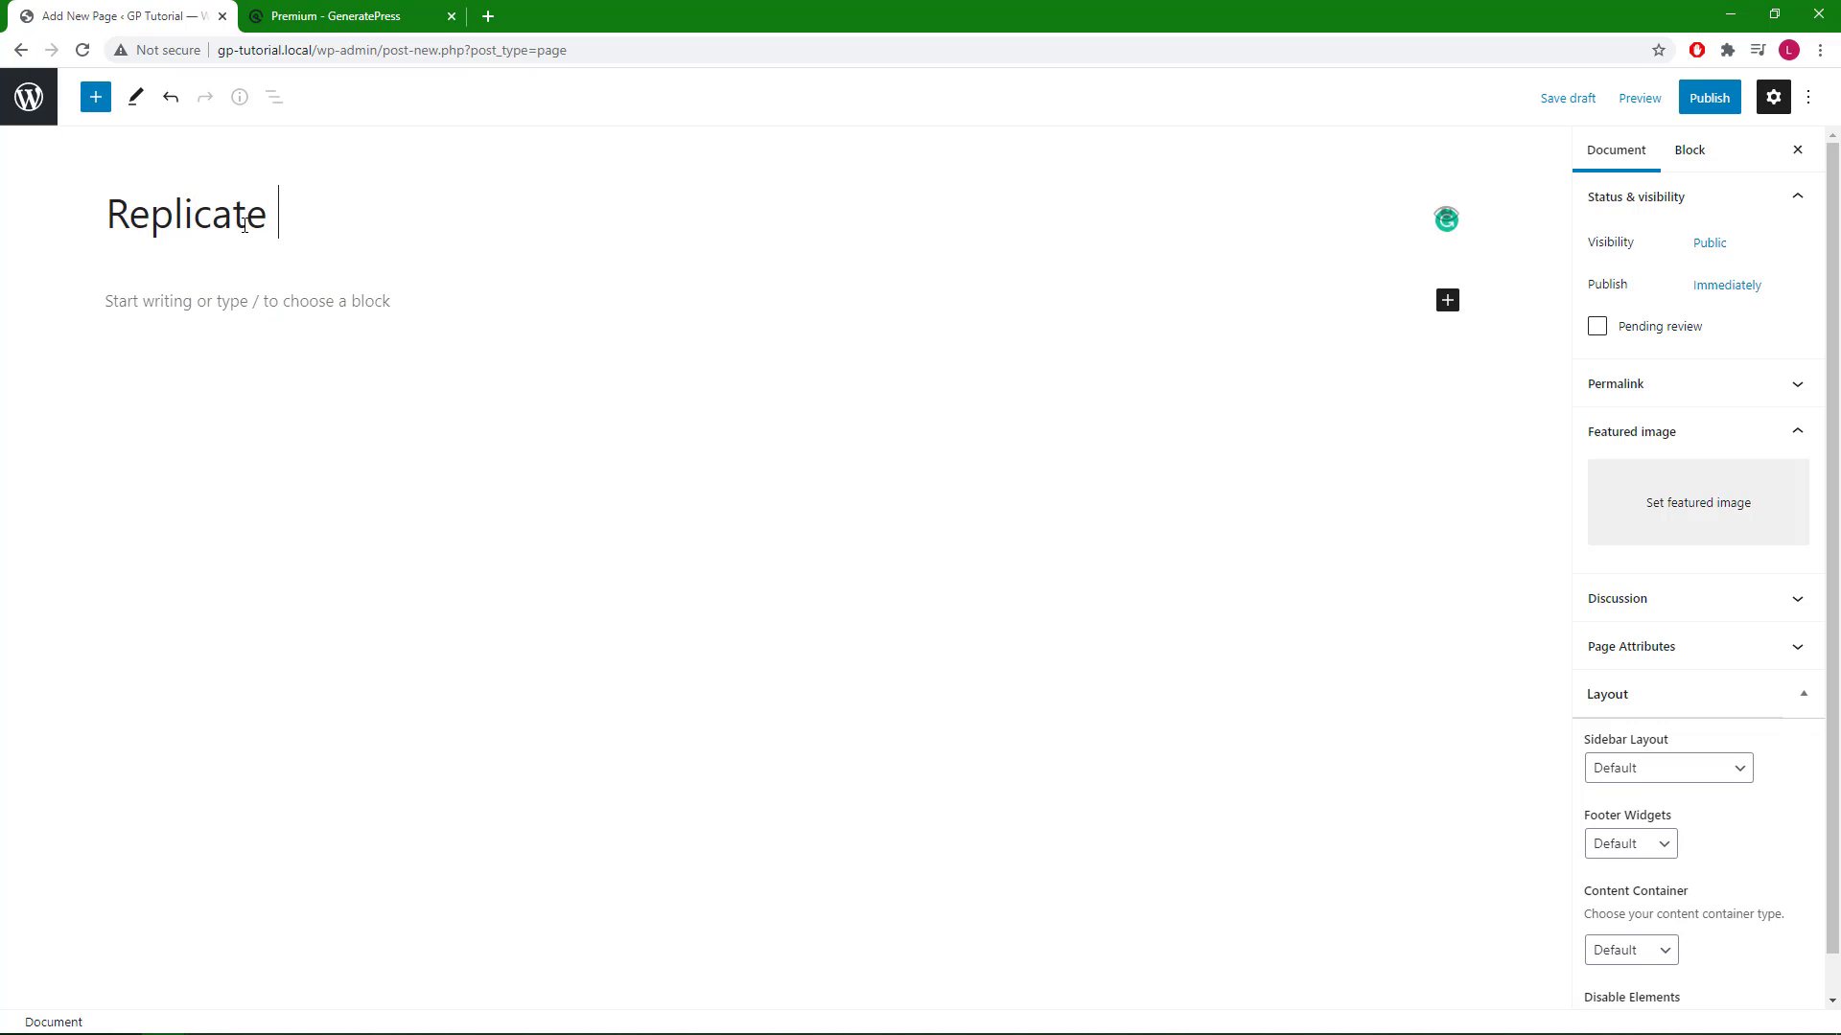
{"action": "type", "text": "GP Modules Layout"}
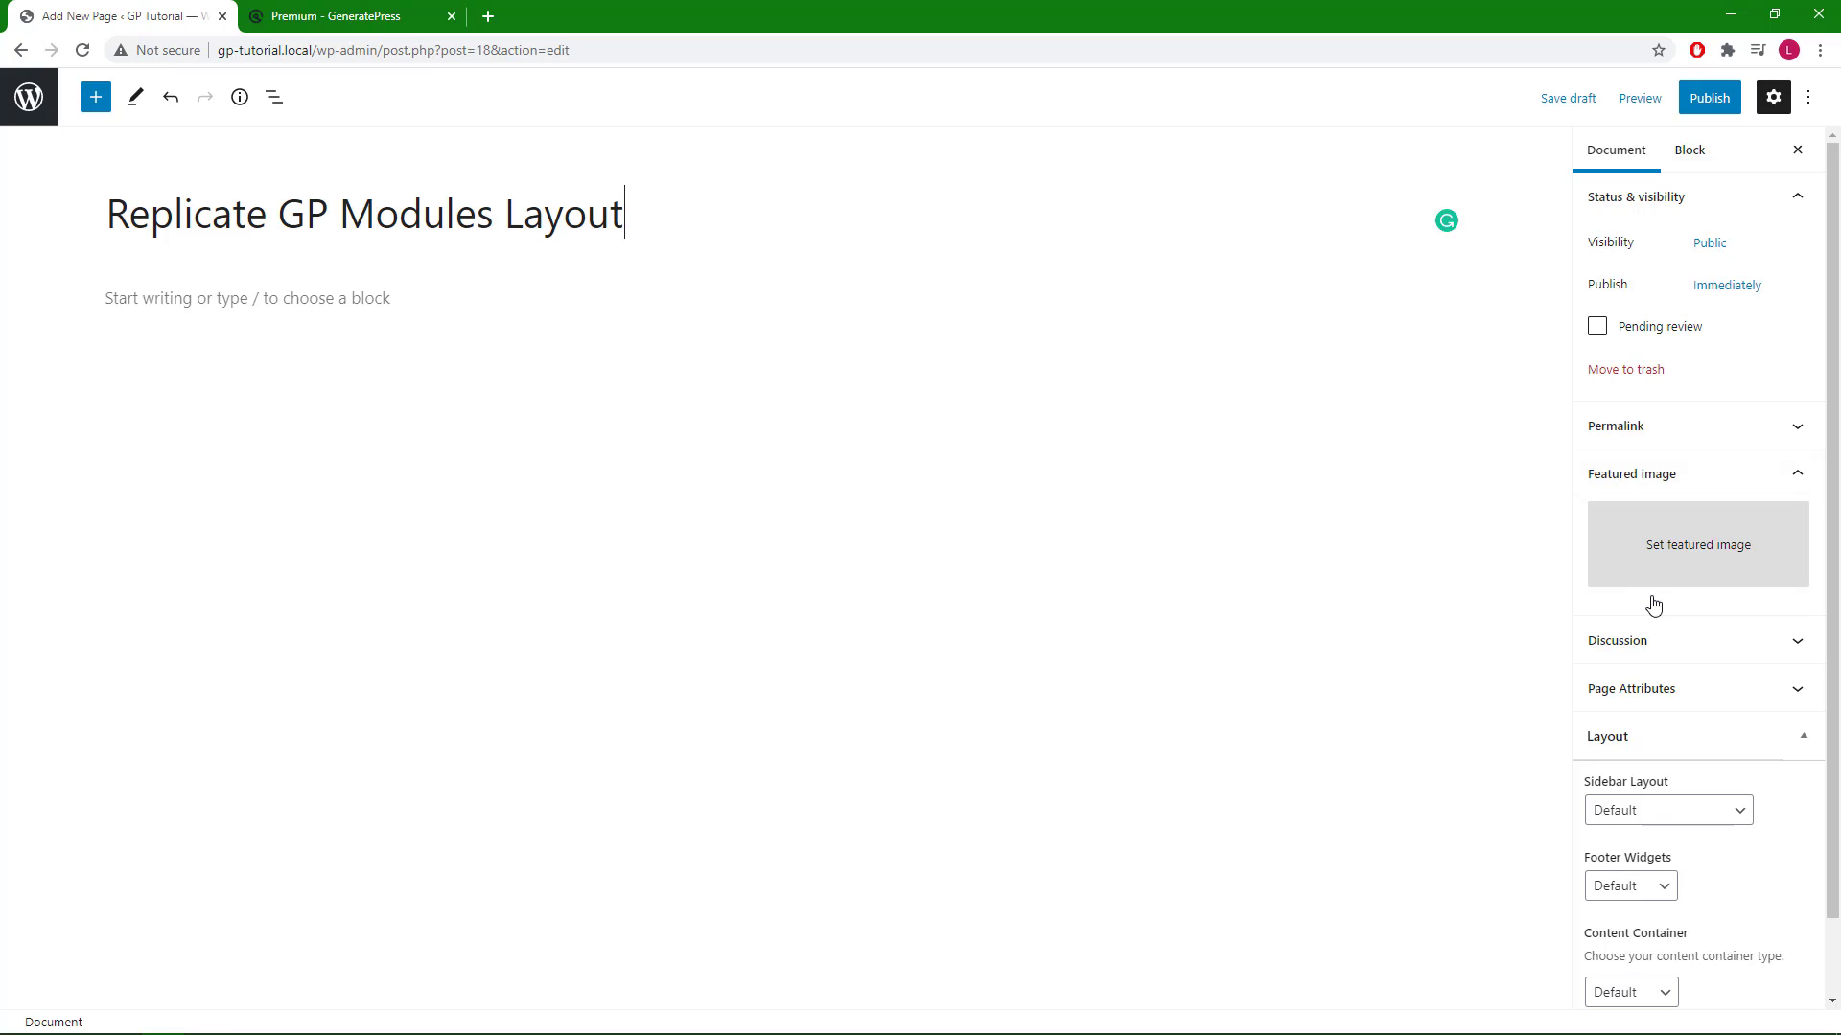
- Set the page's content container to Full Width, then return to the GeneratePress reference page
{"action": "left_click", "coordinate": [1643, 992]}
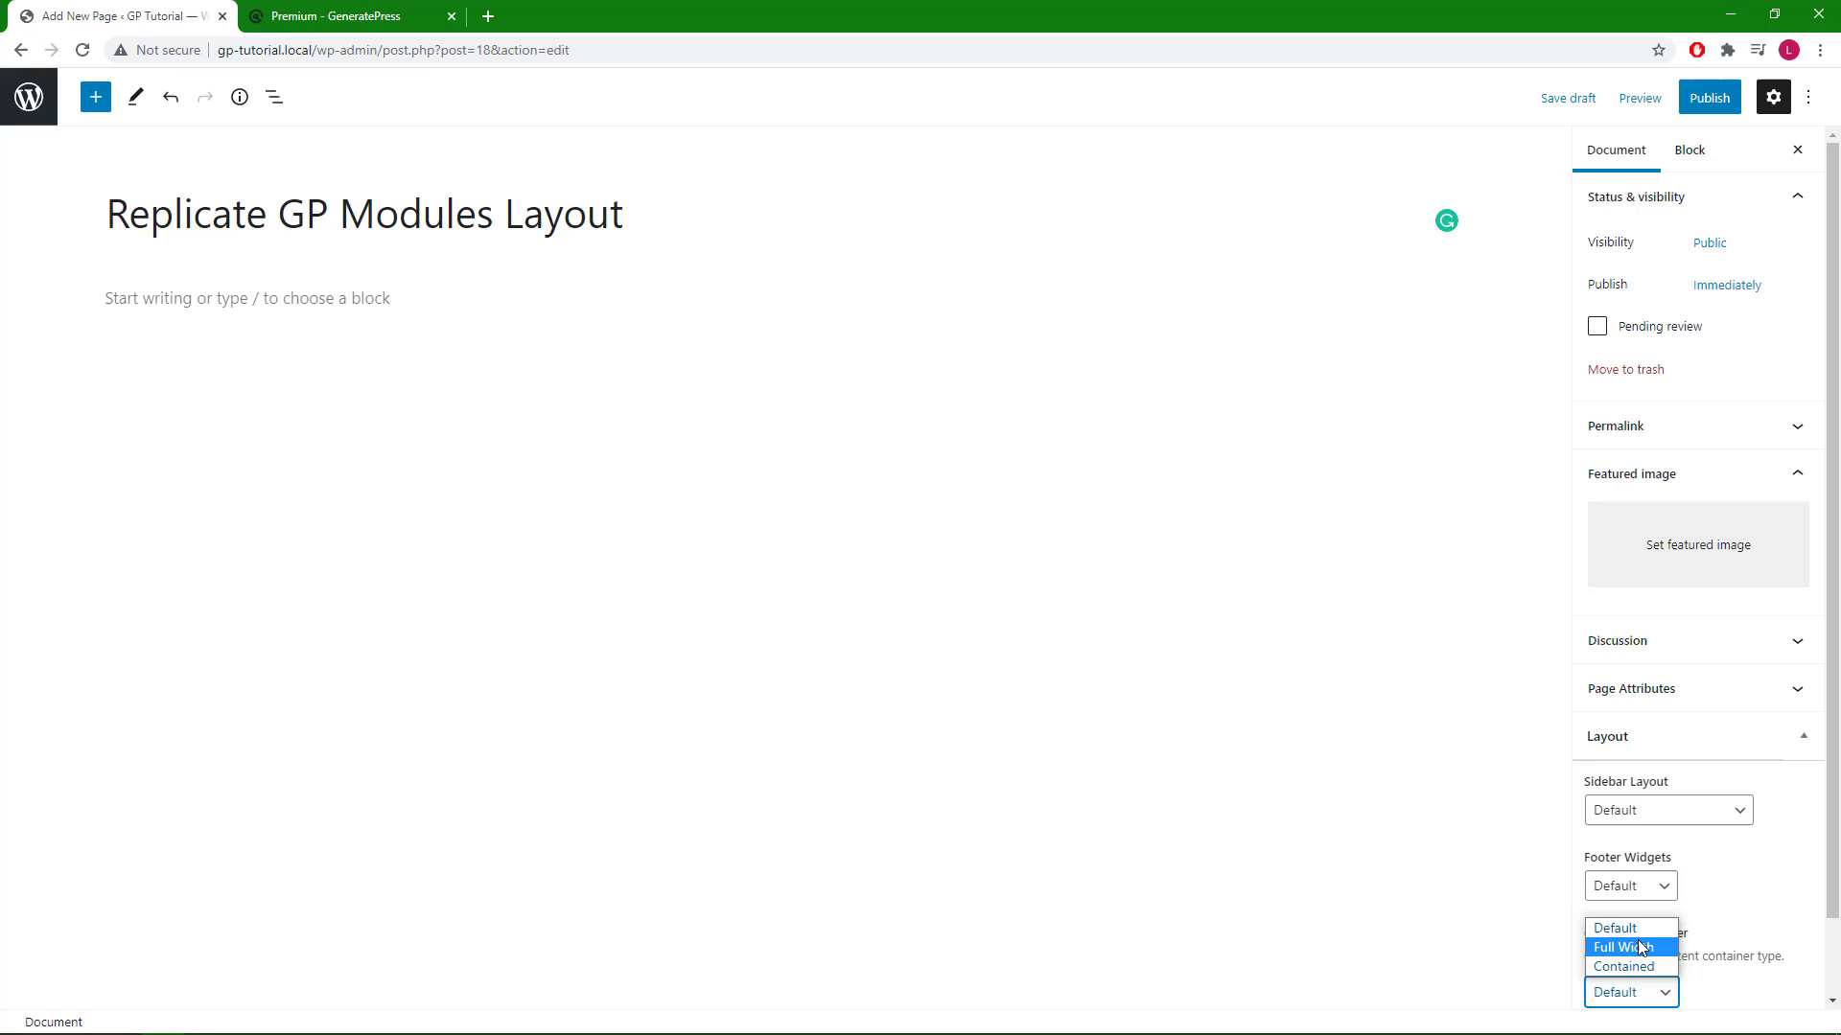
{"action": "left_click", "coordinate": [1642, 947]}
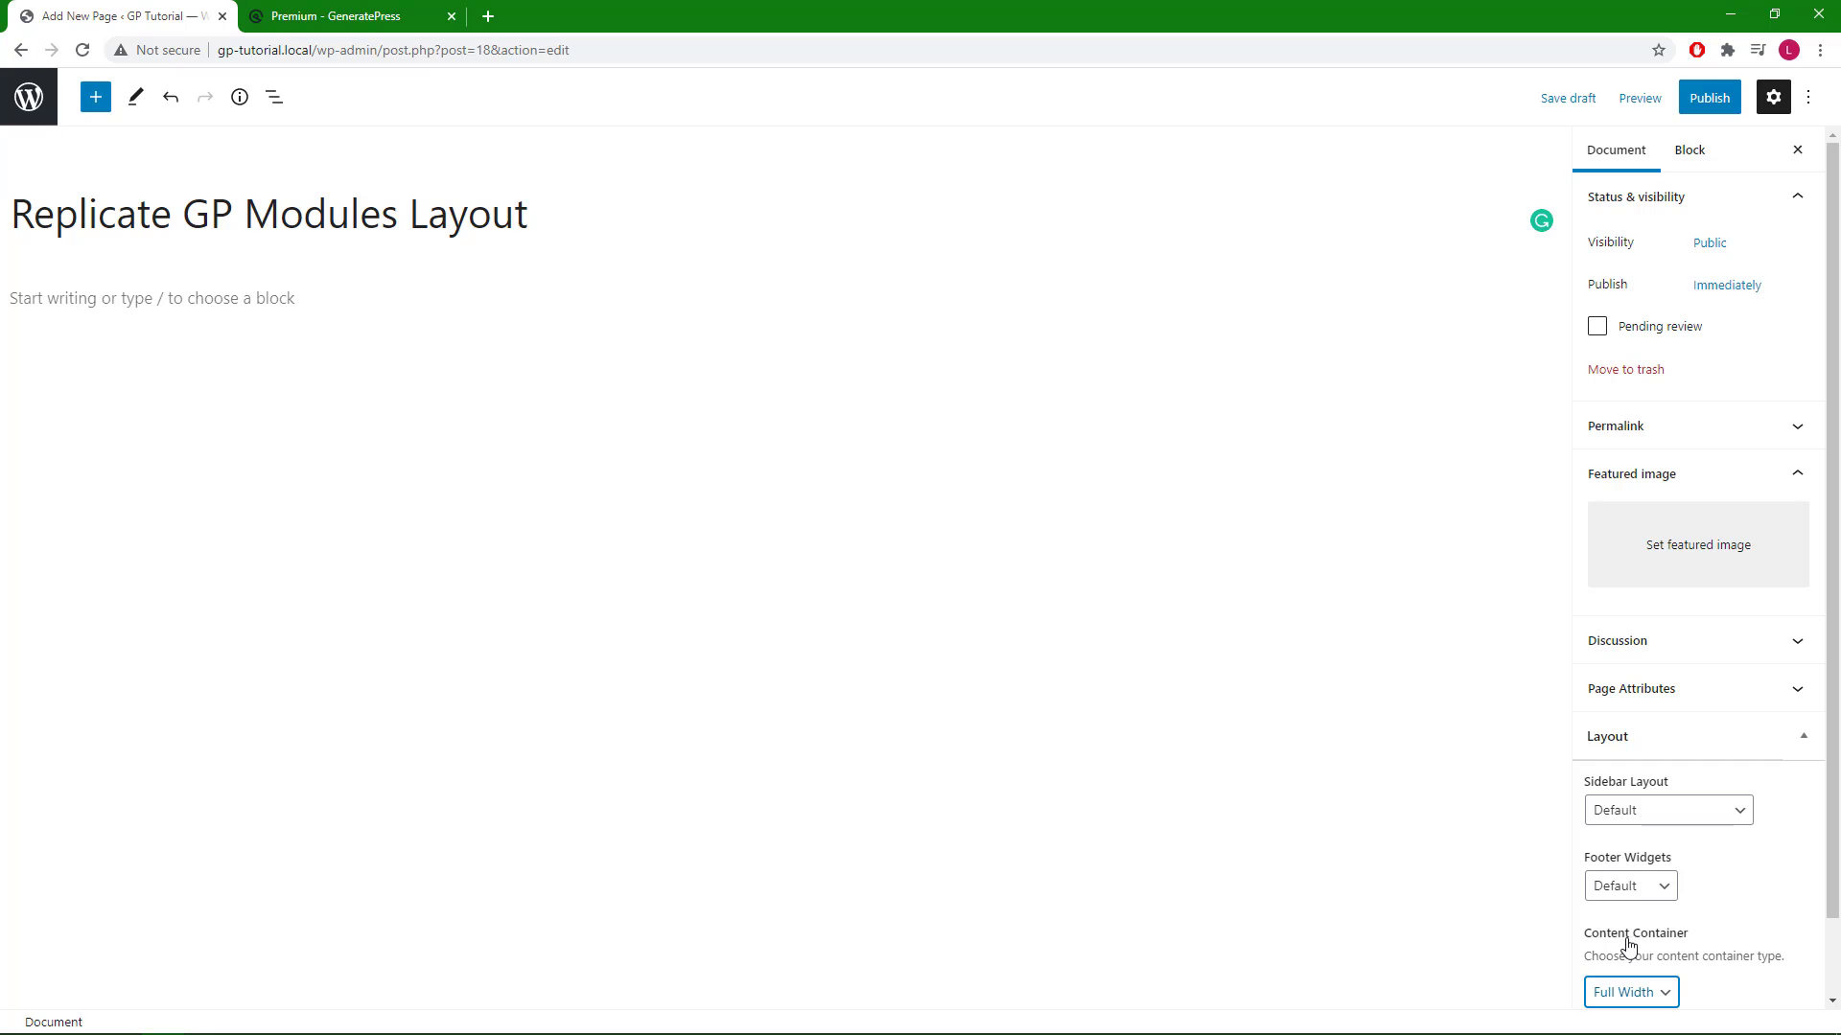
{"action": "left_click", "coordinate": [331, 27]}
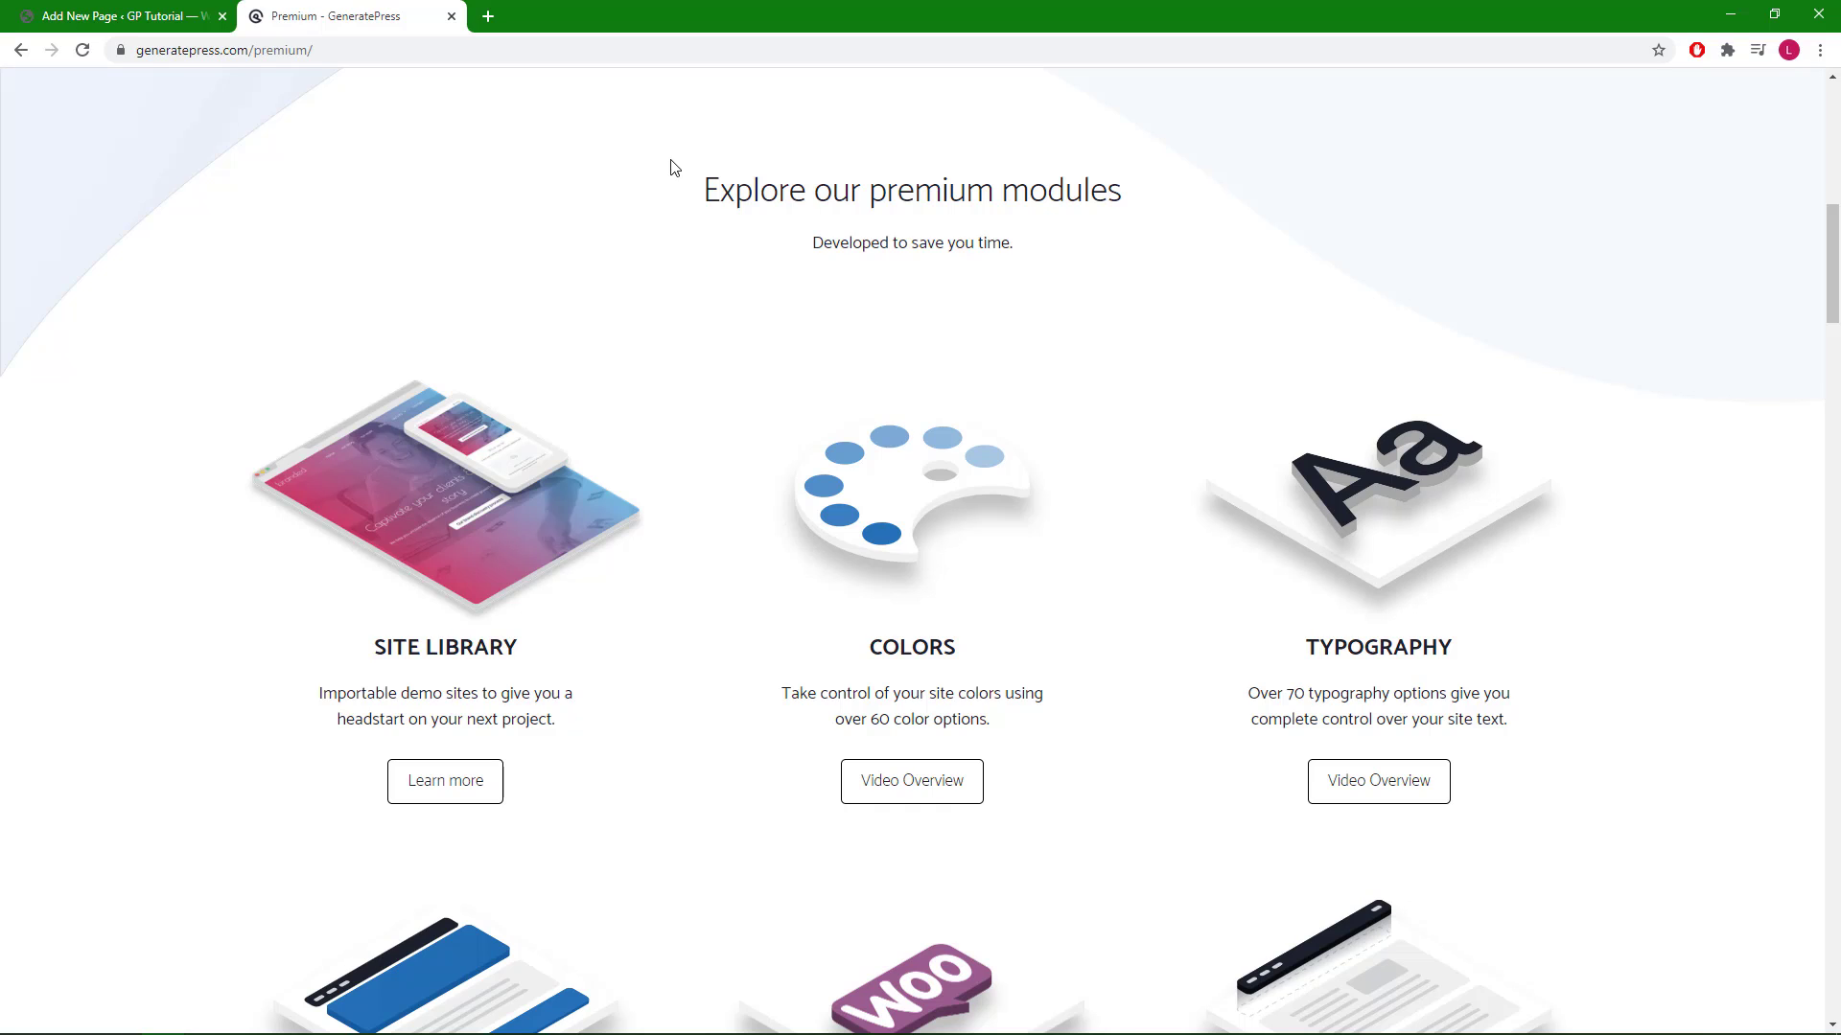
{"action": "left_click_drag", "start_coordinate": [701, 192], "coordinate": [1030, 261]}
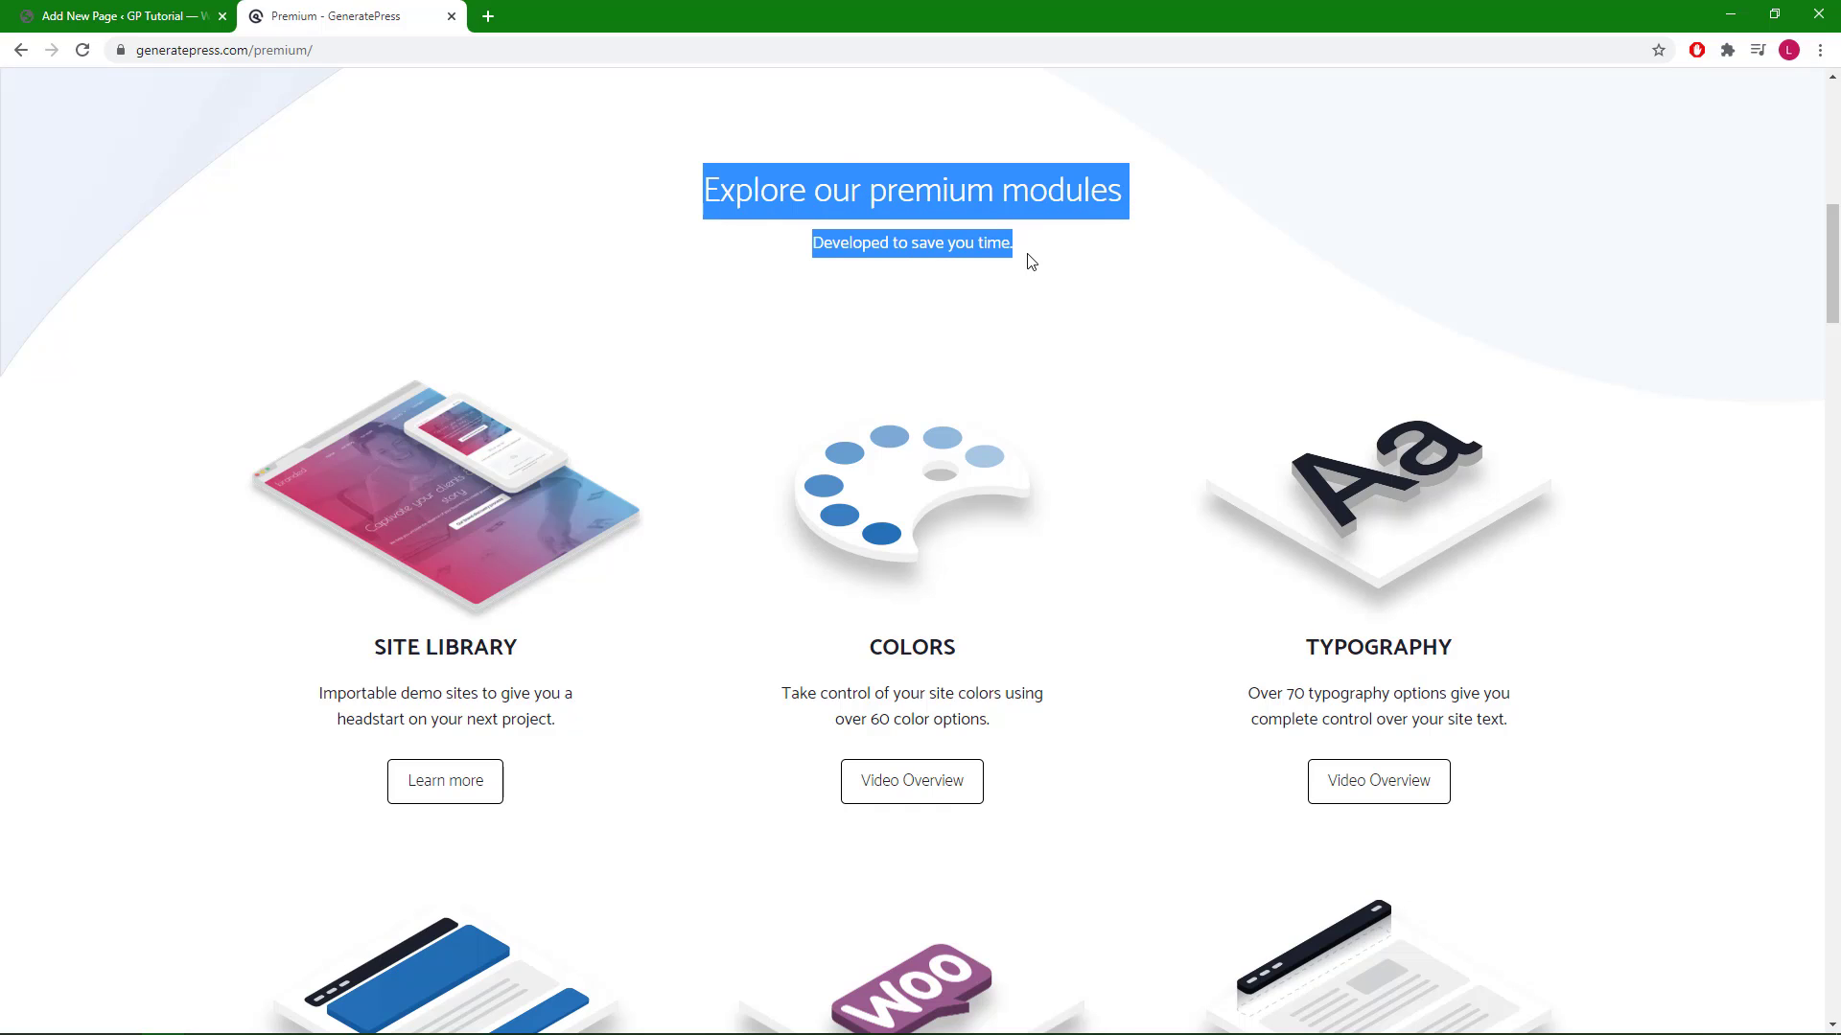
{"action": "left_click", "coordinate": [1031, 261]}
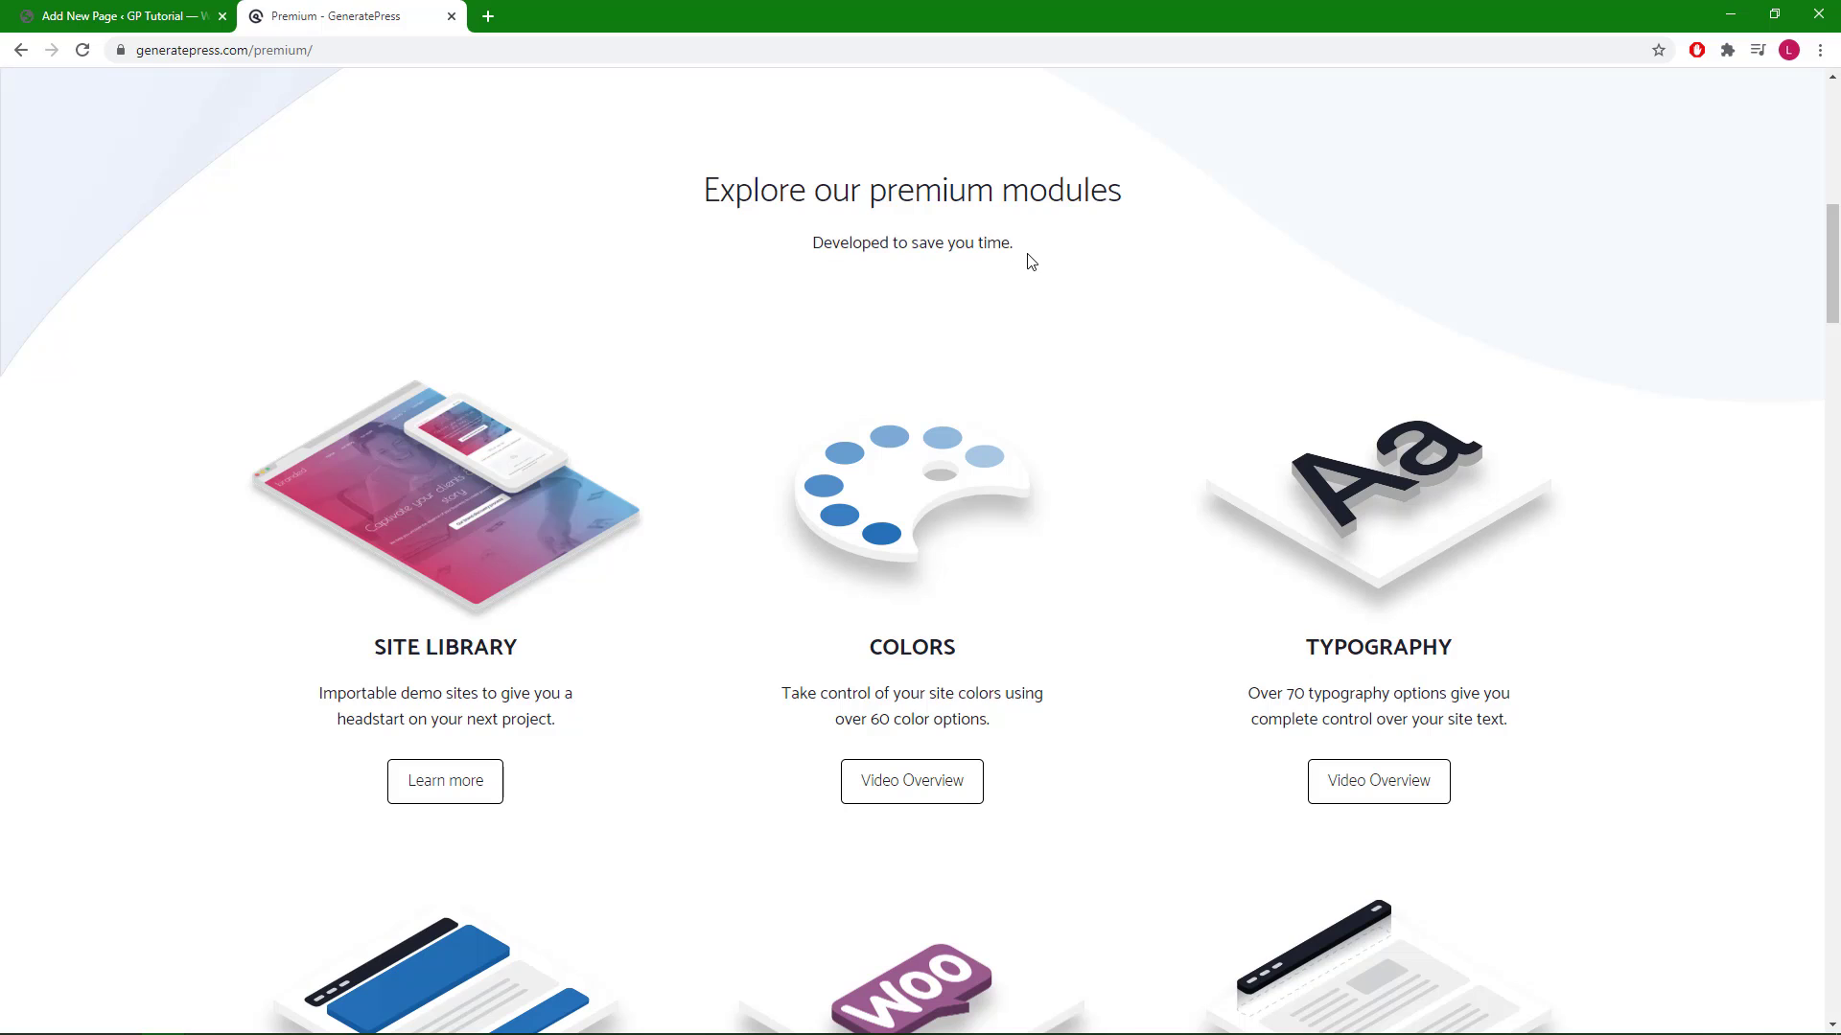
- Add a GenerateBlocks H2 Headline reading 'Explore our premium modules' below the page title
{"action": "left_click", "coordinate": [152, 28]}
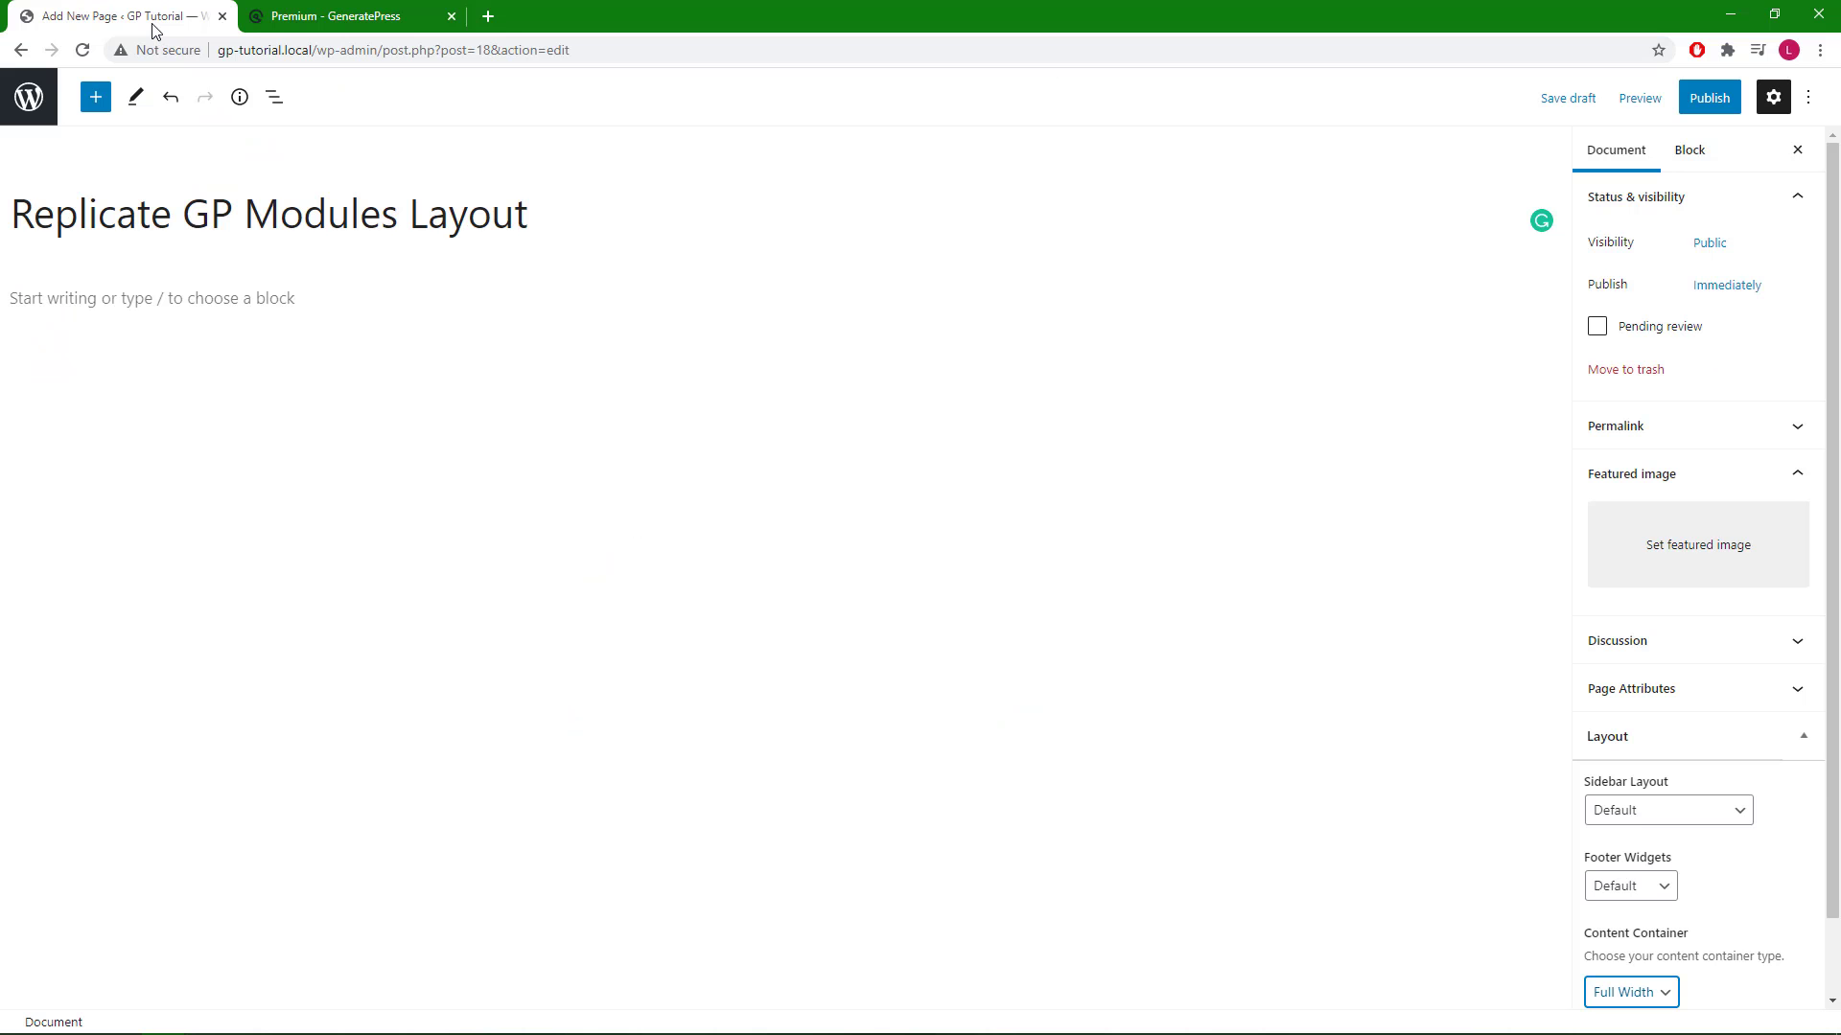
{"action": "left_click", "coordinate": [78, 296]}
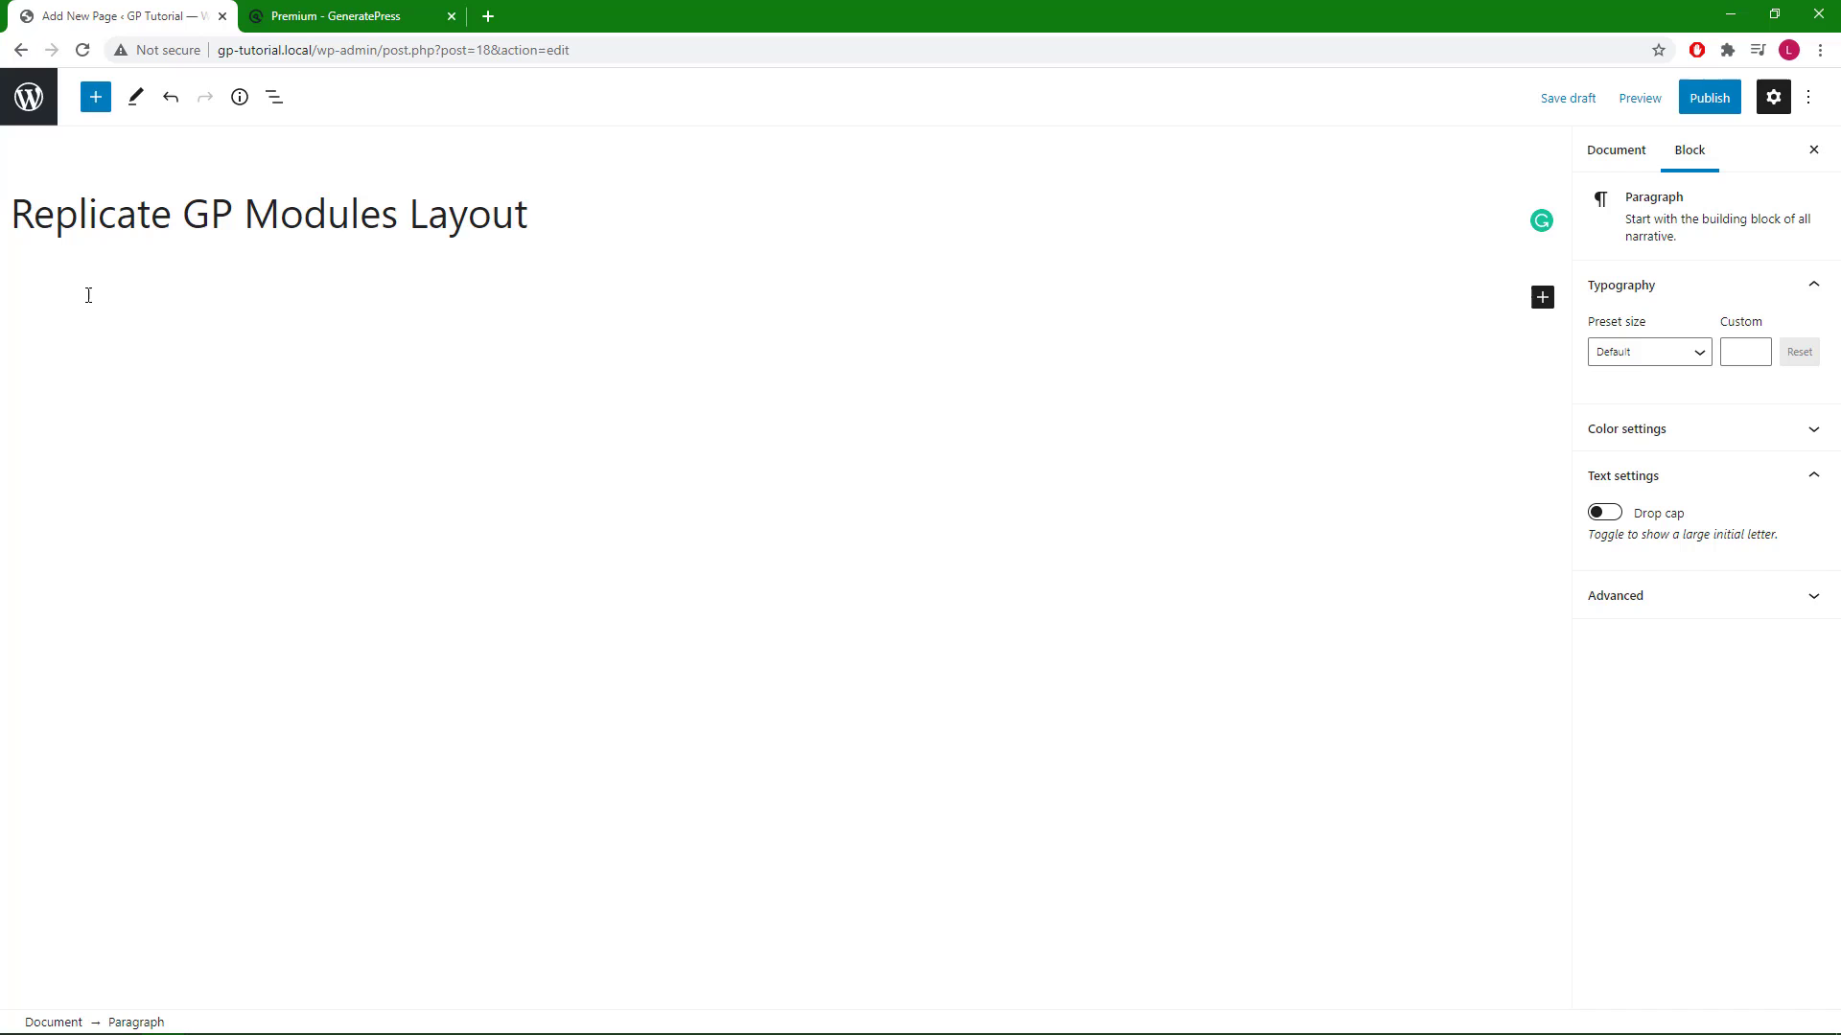
{"action": "left_click", "coordinate": [1541, 298]}
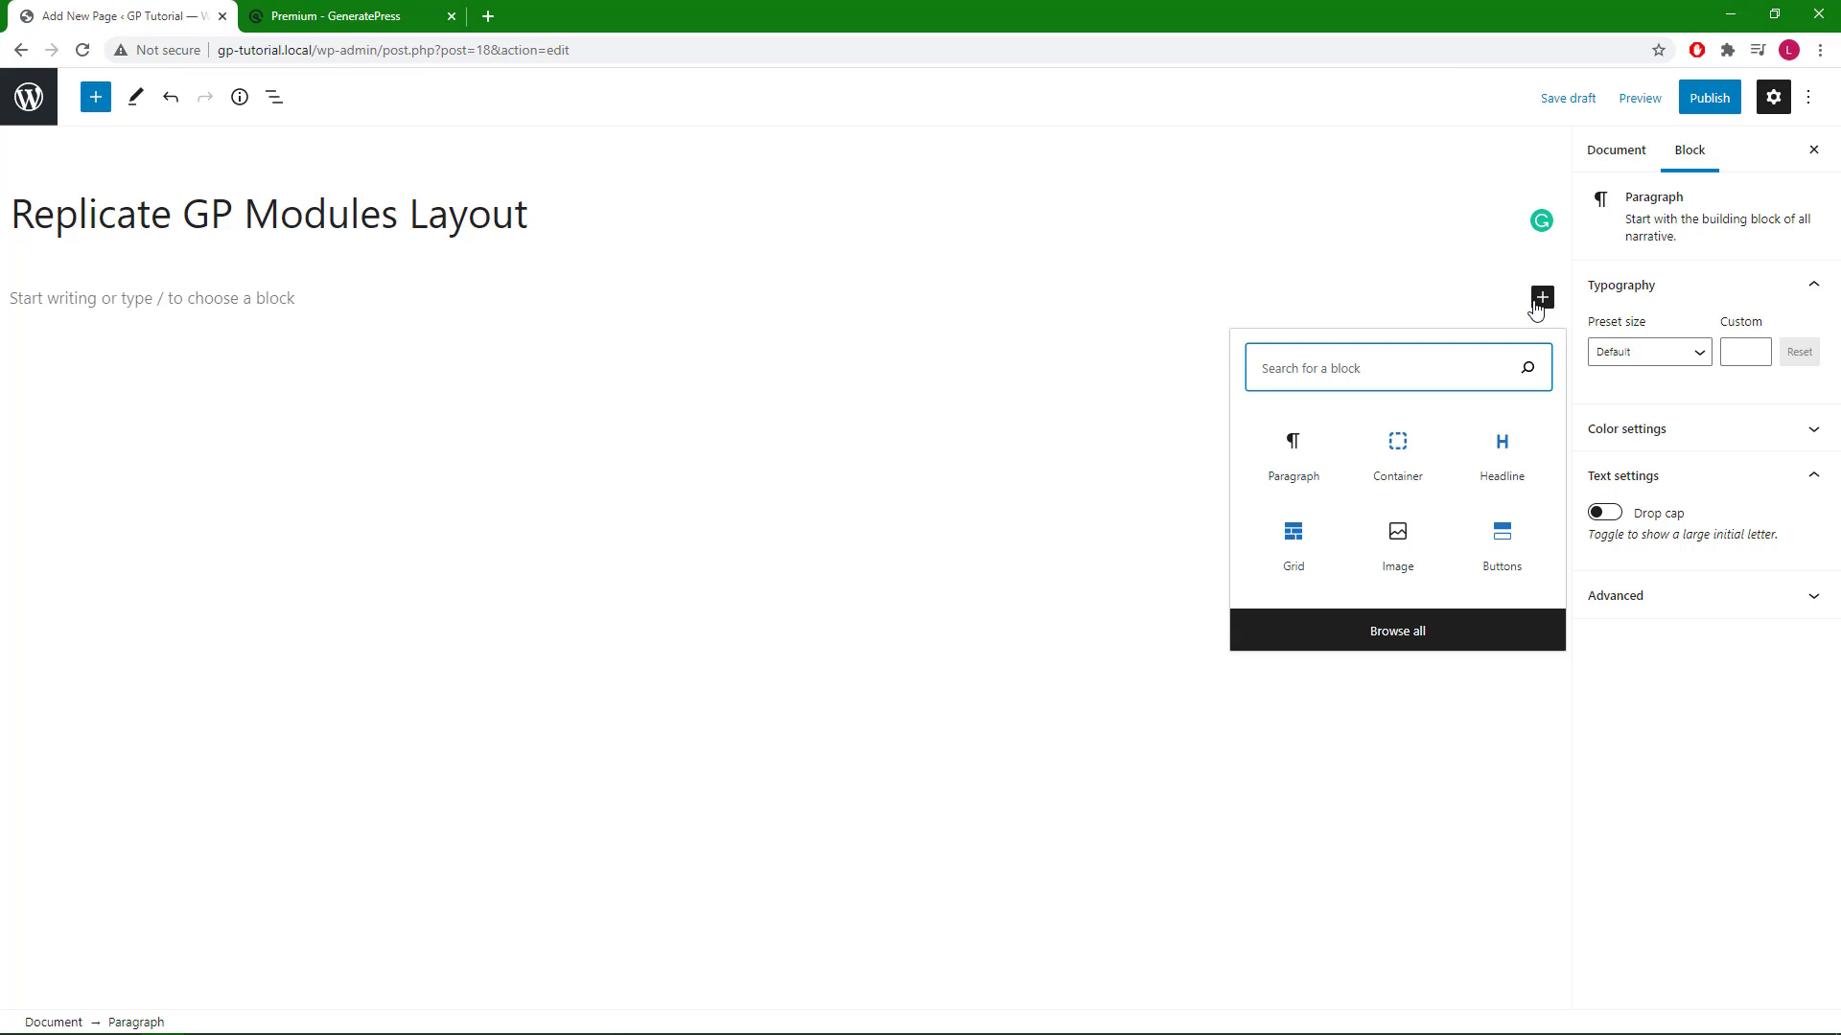
{"action": "left_click", "coordinate": [1516, 463]}
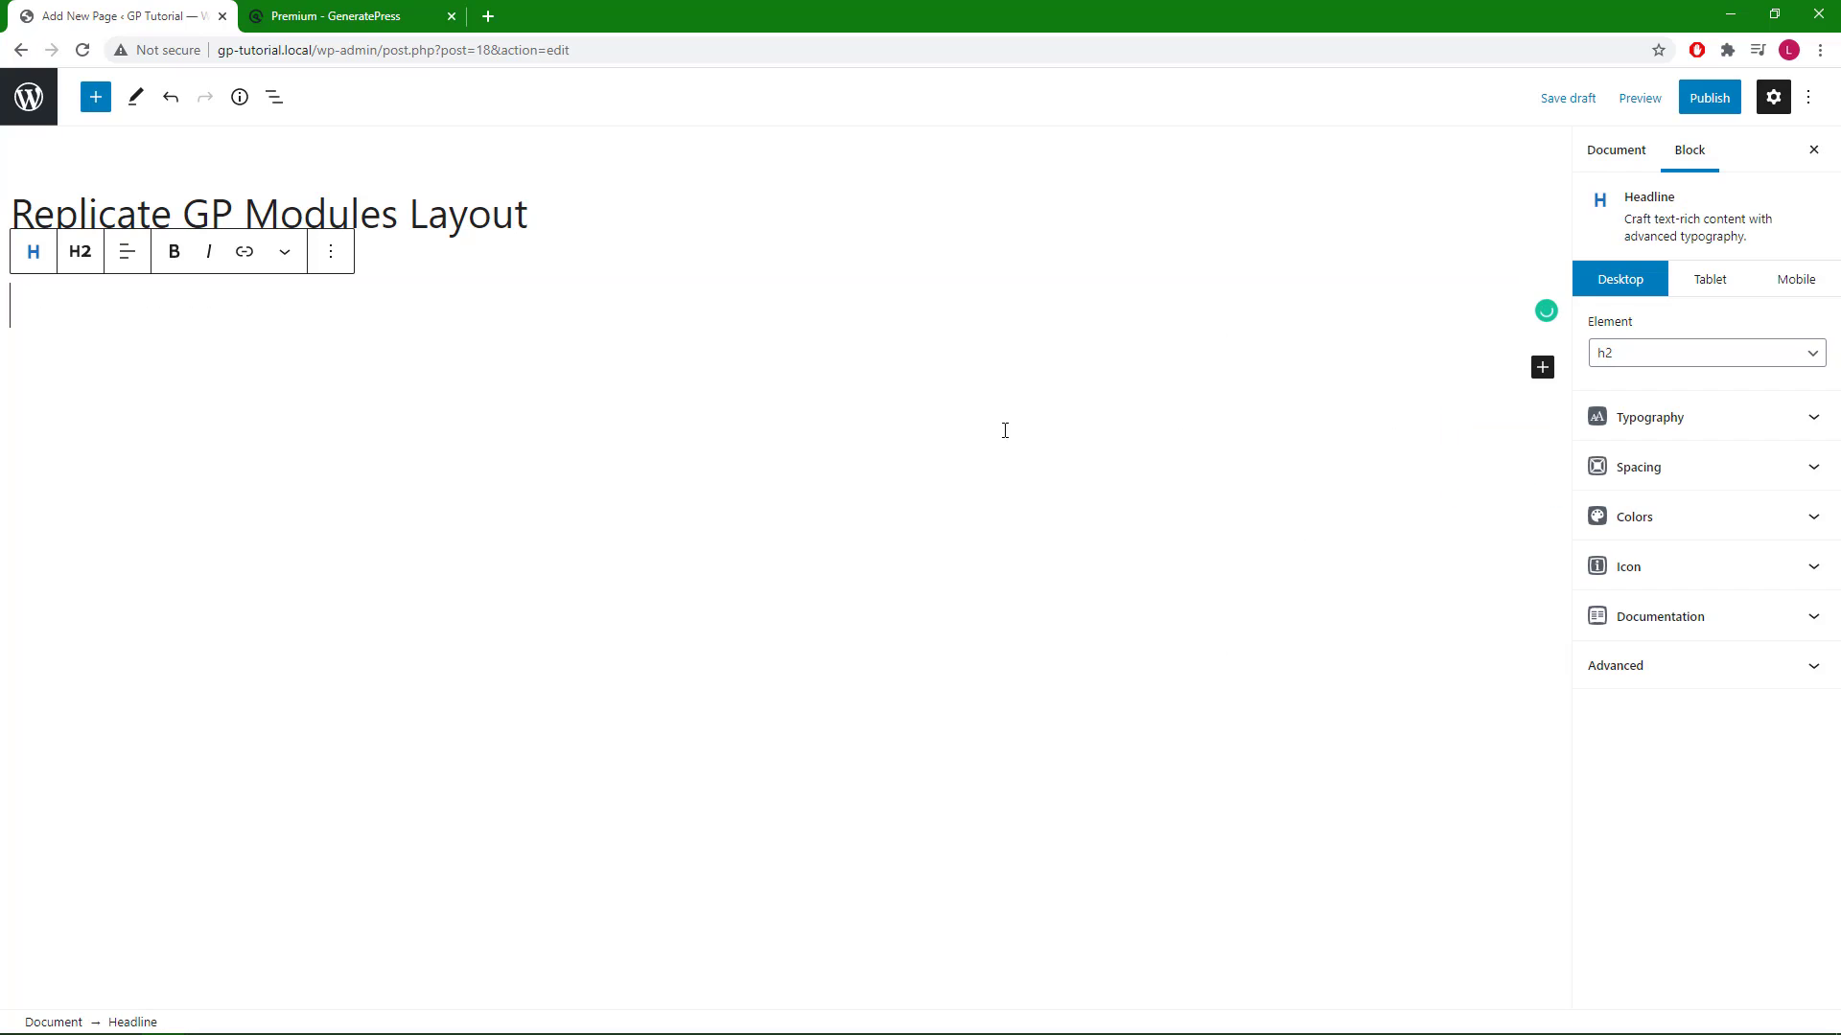
{"action": "left_click", "coordinate": [81, 261]}
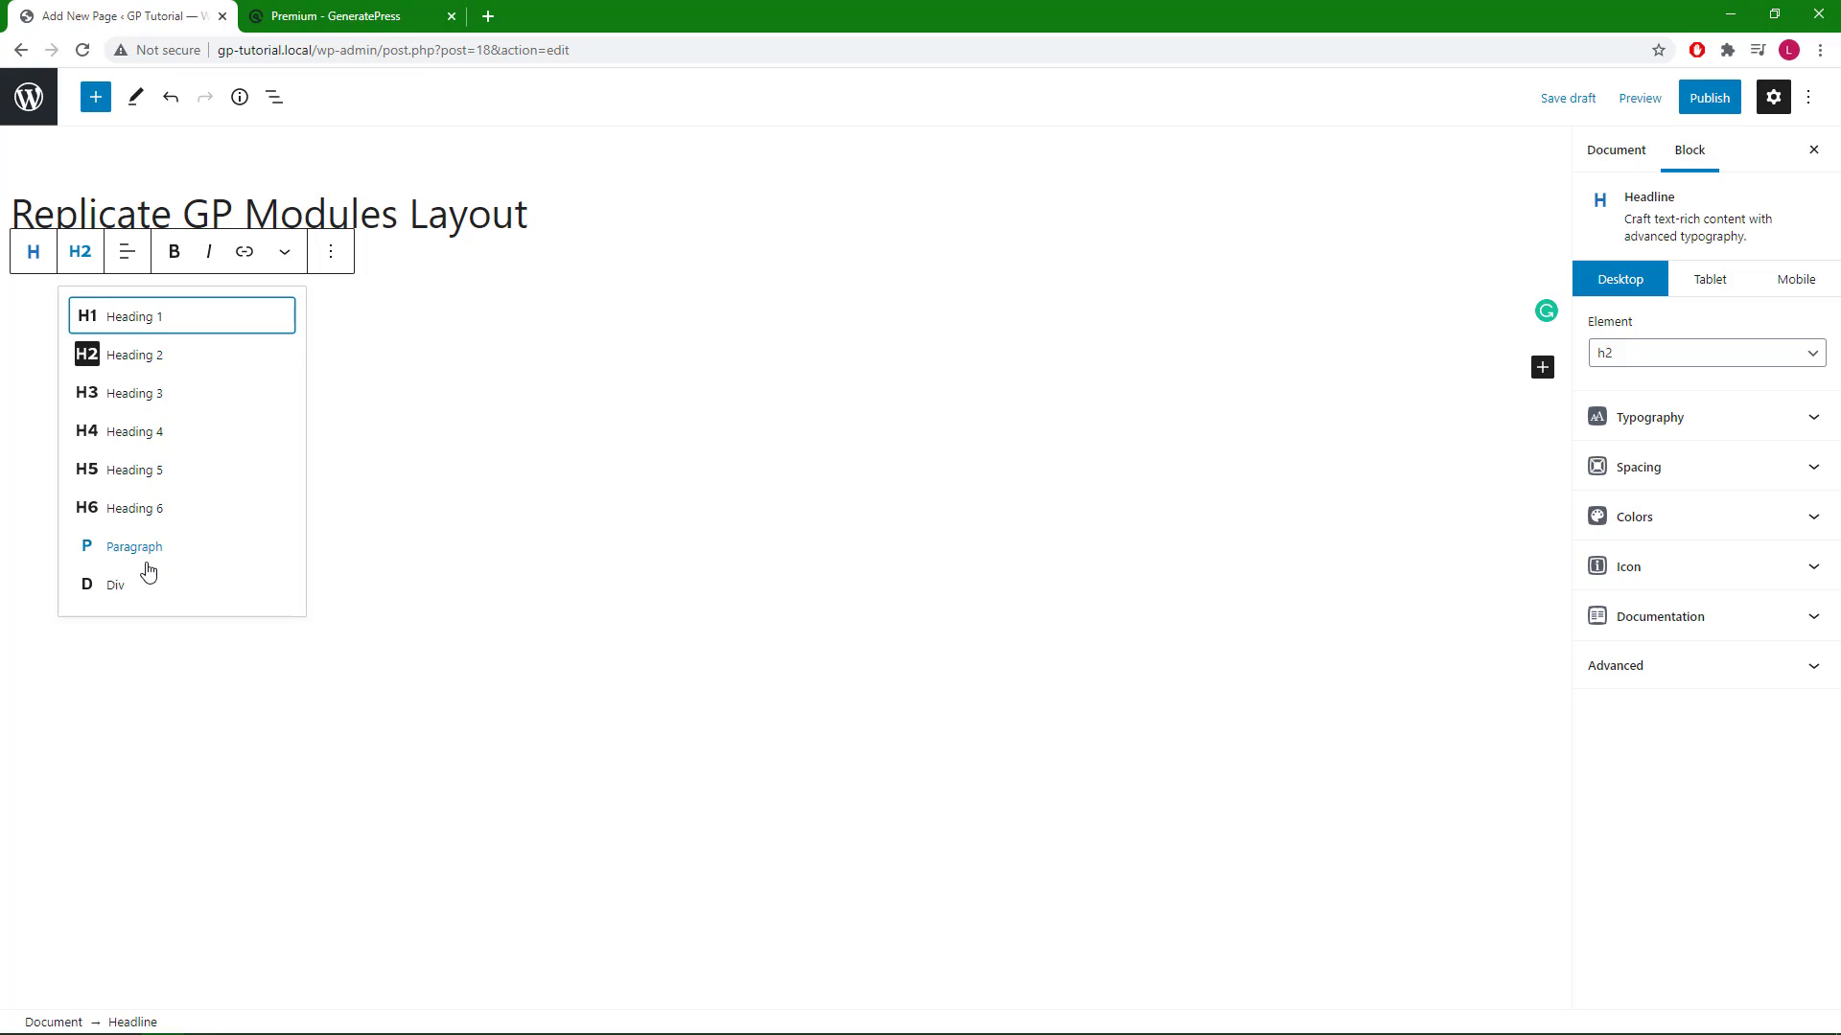
{"action": "left_click", "coordinate": [127, 367]}
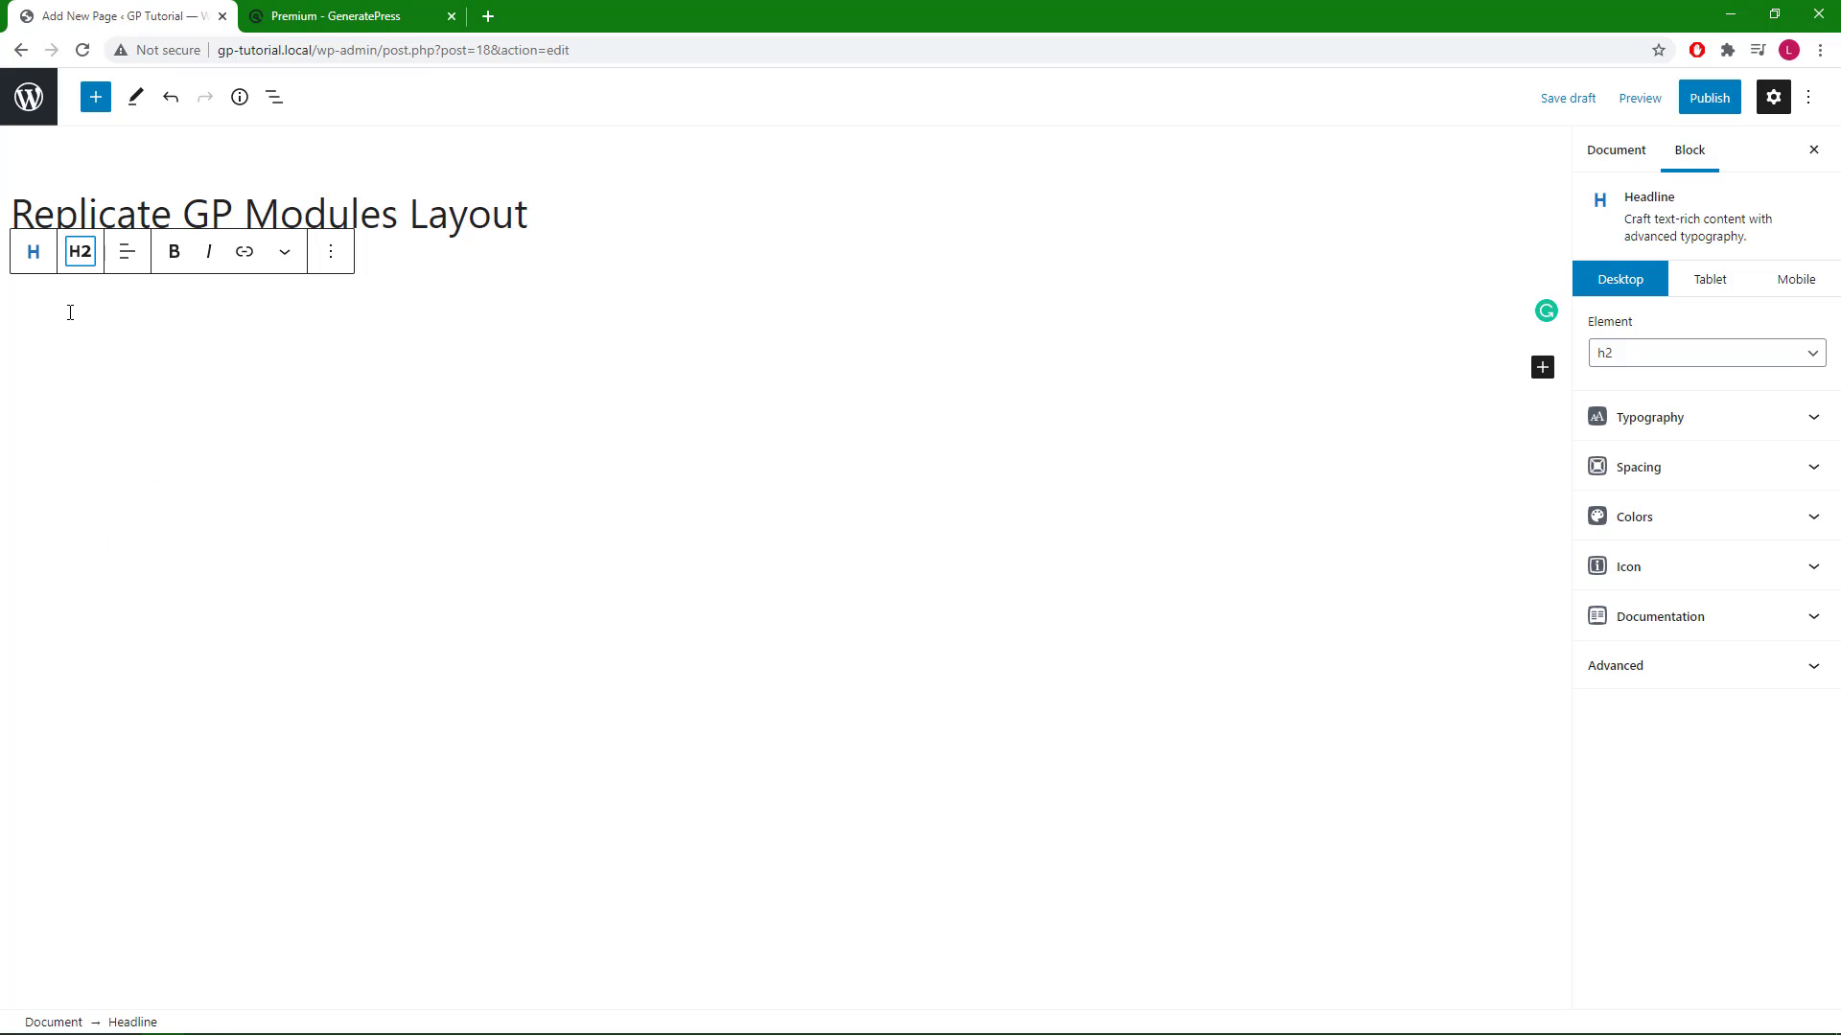
{"action": "type", "text": "E"}
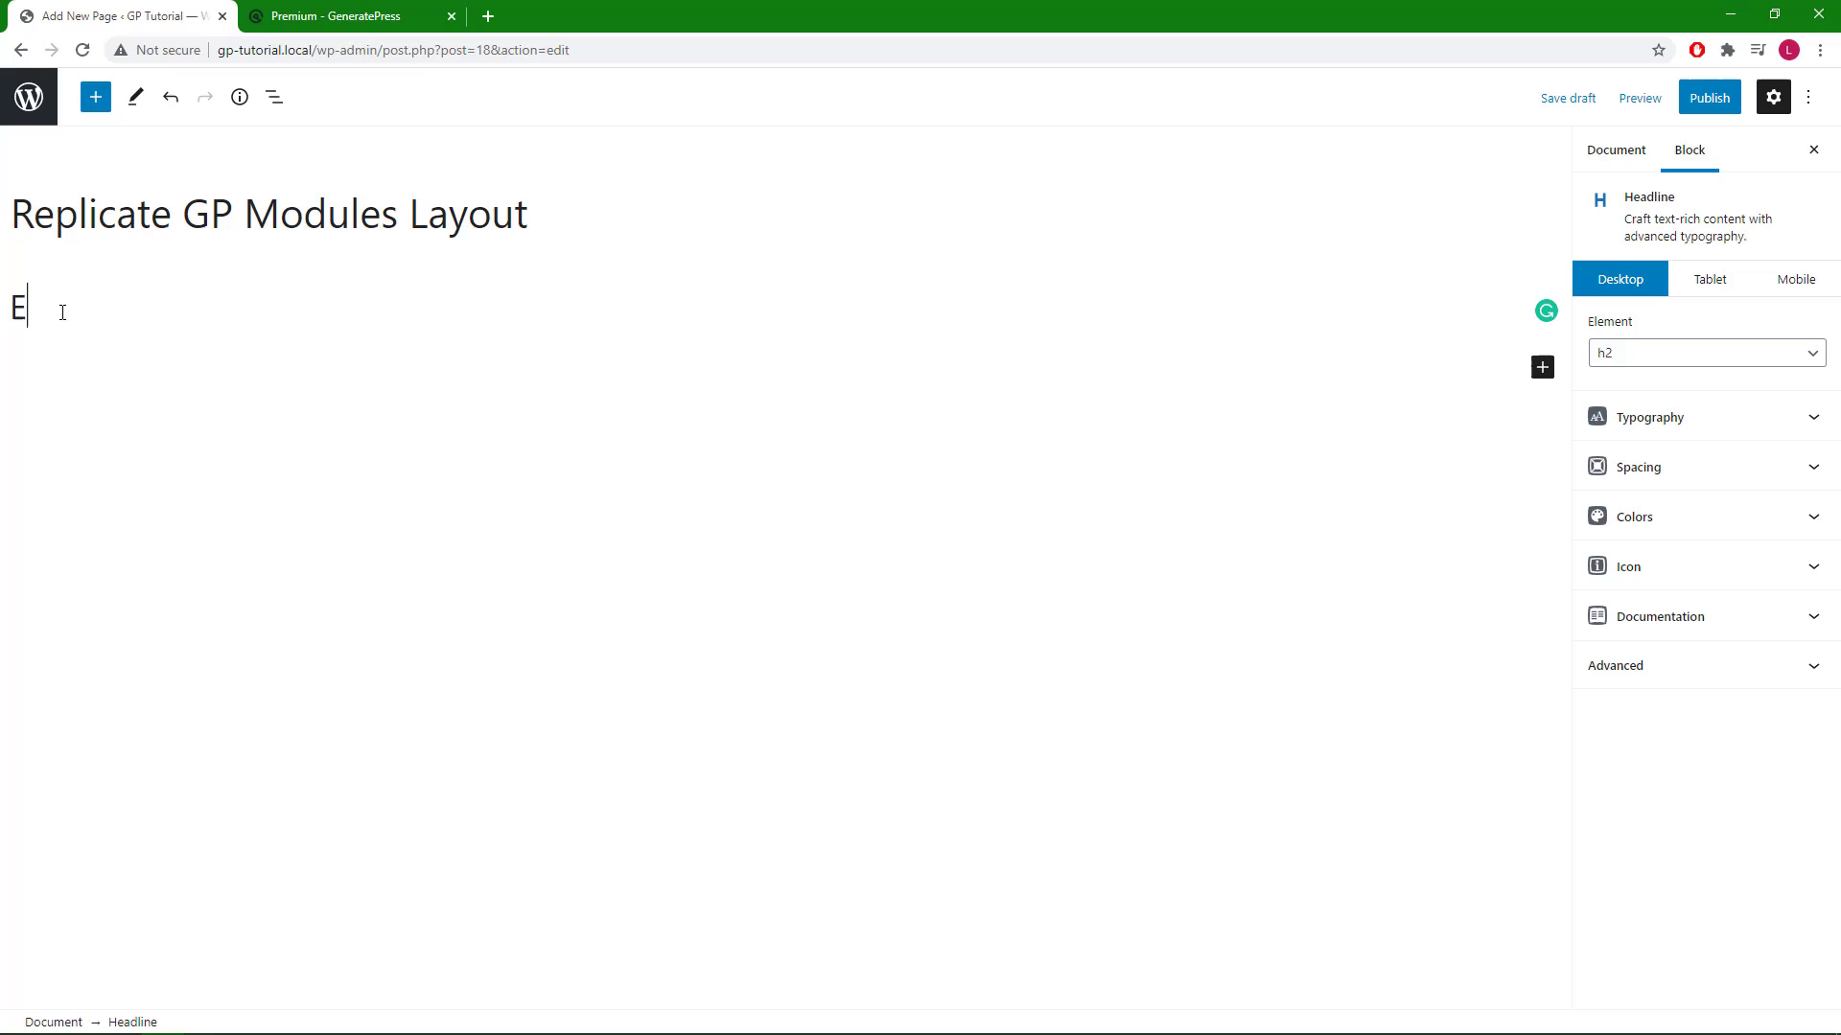
{"action": "type", "text": "xplore our premium "}
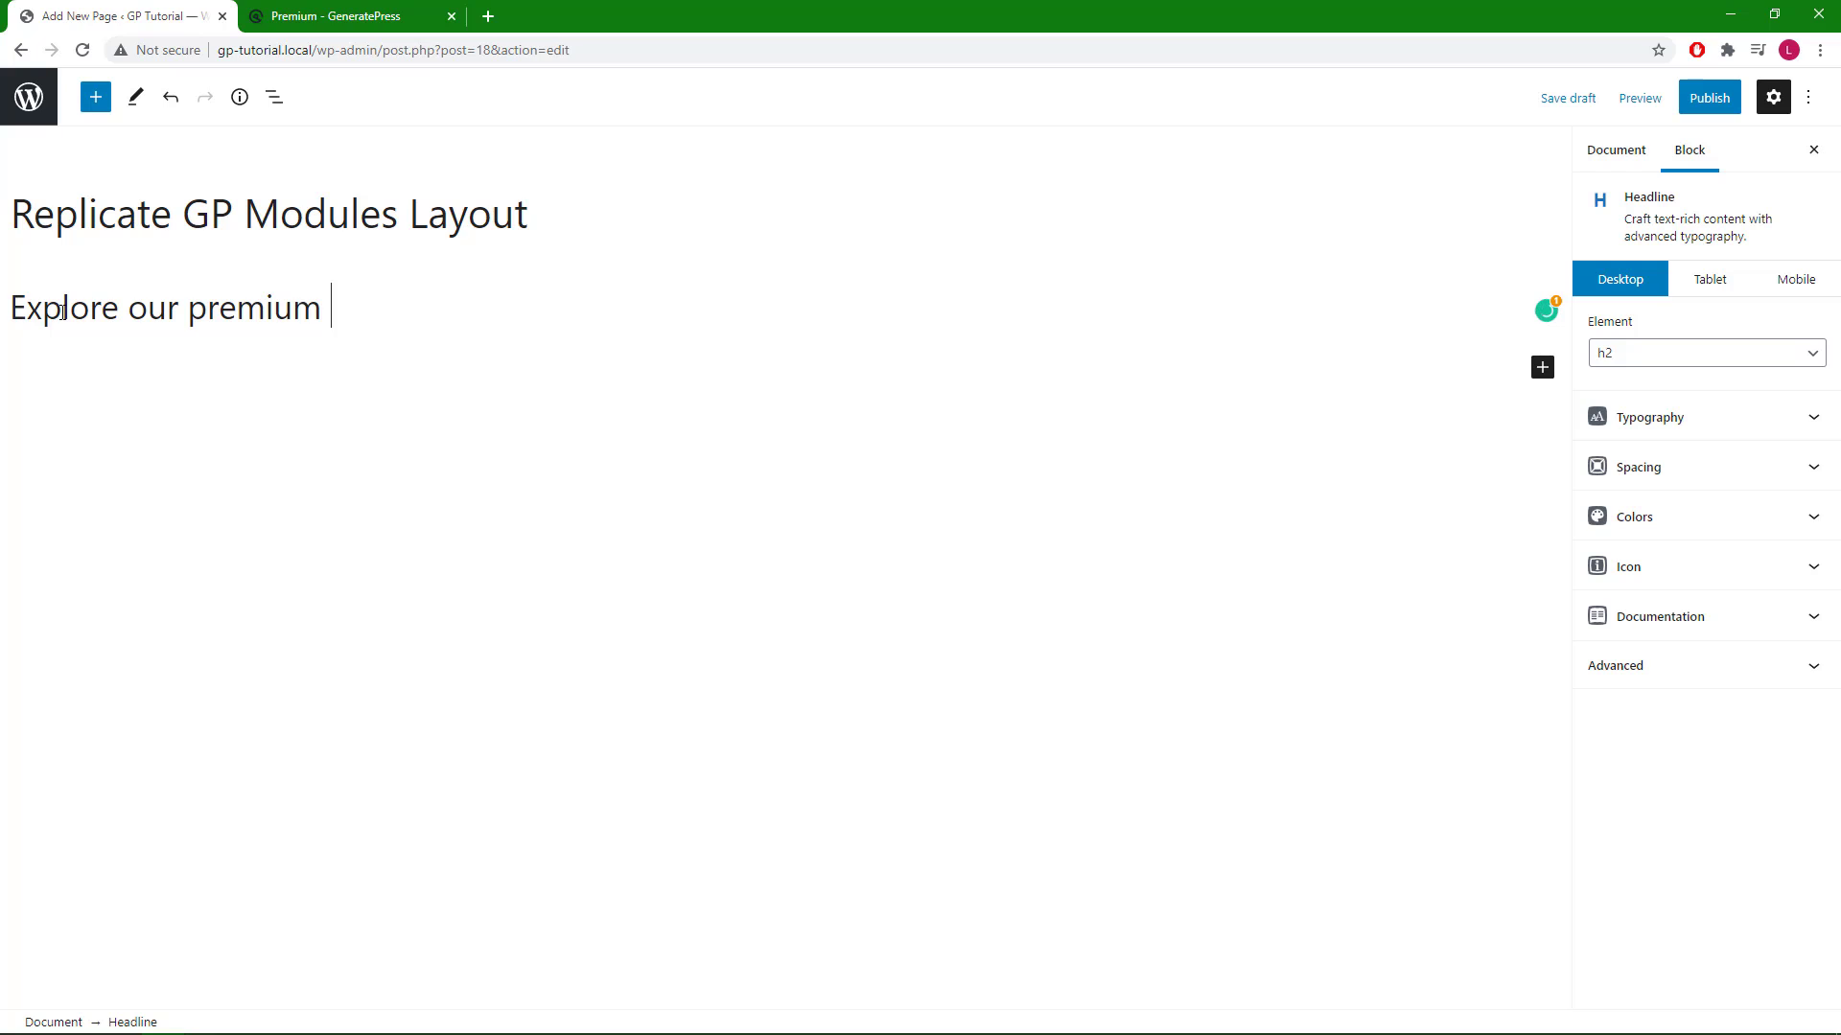
{"action": "type", "text": "modules"}
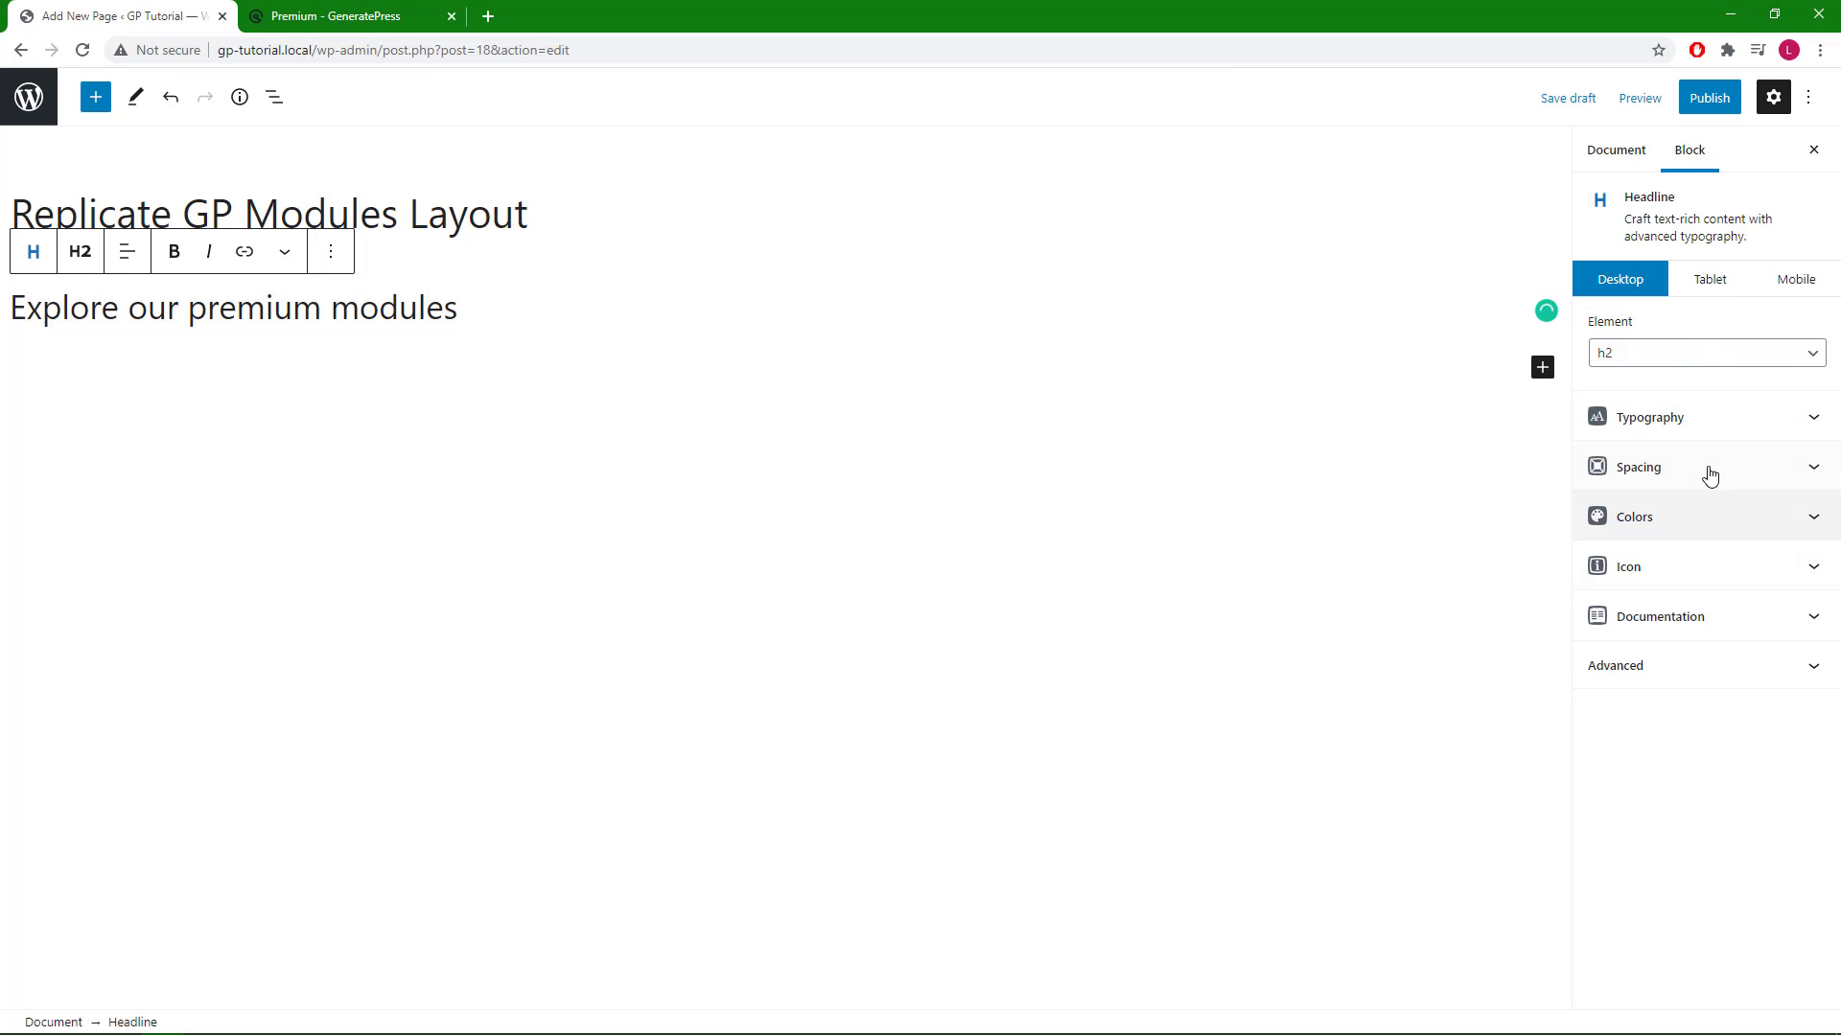
- Set the headline's font weight to 300 and centre-align its text
{"action": "left_click", "coordinate": [1706, 425]}
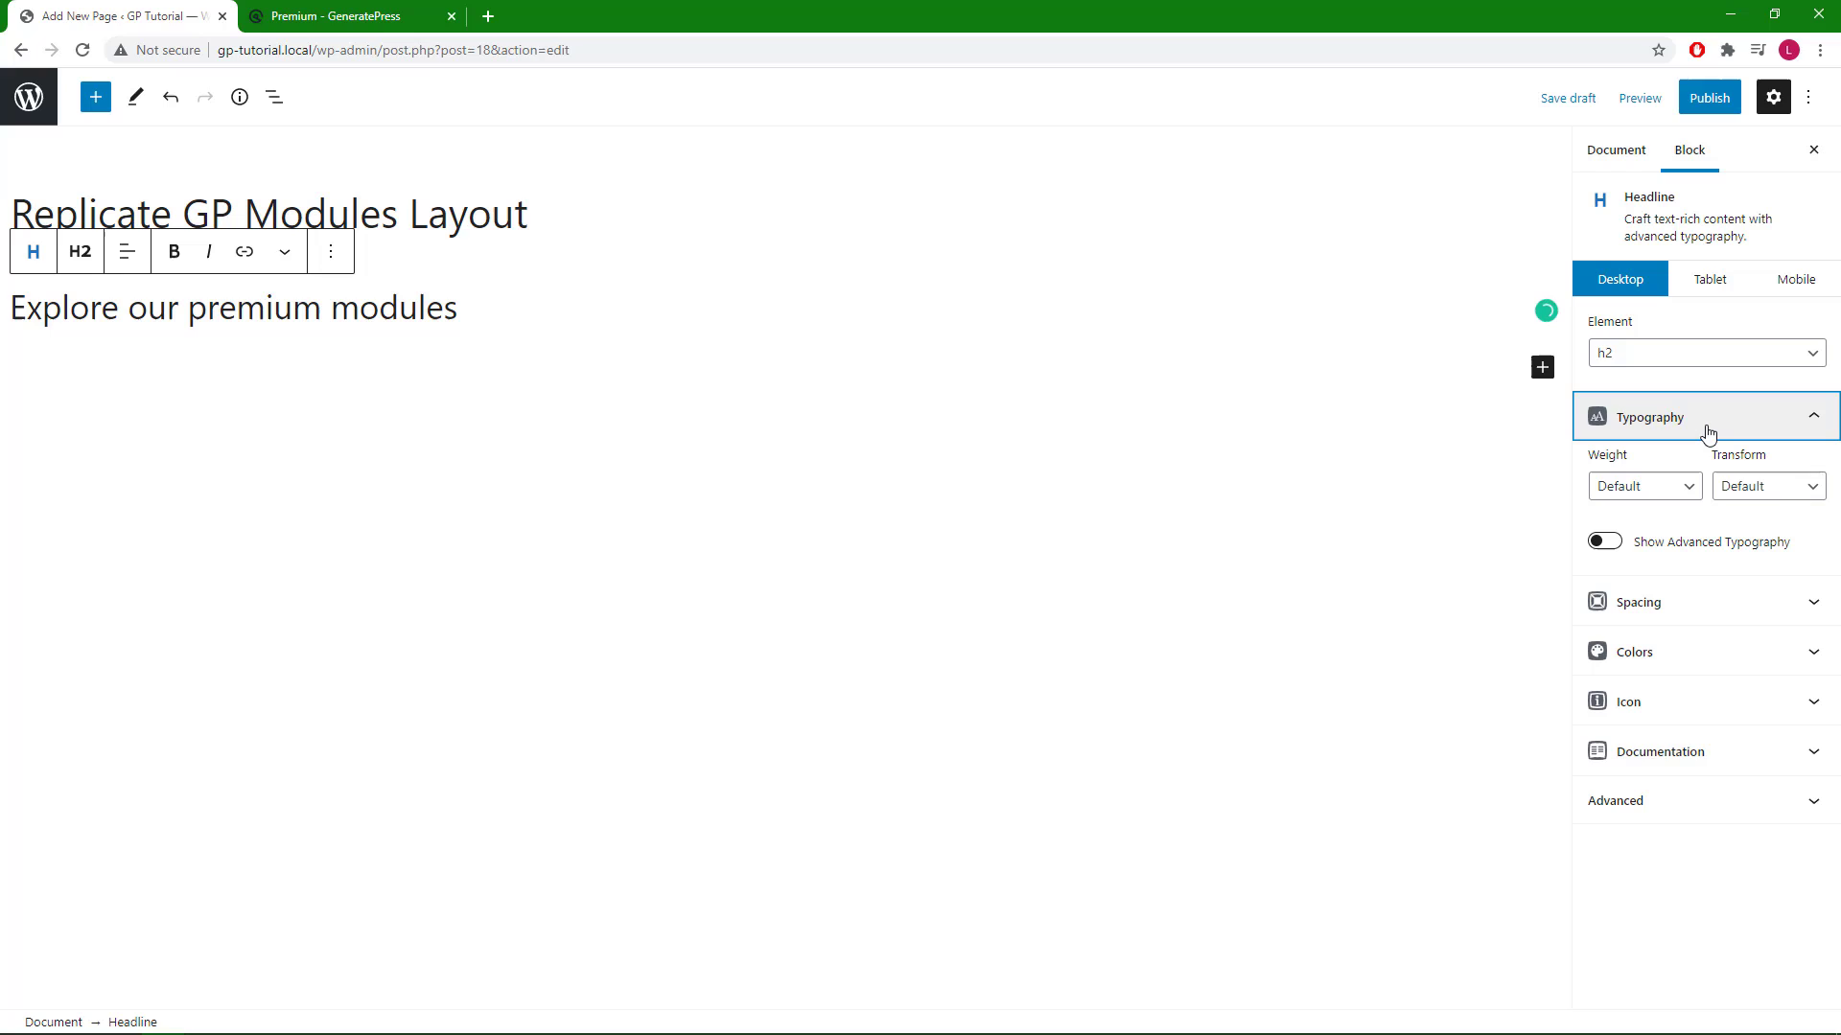
{"action": "left_click", "coordinate": [1680, 489]}
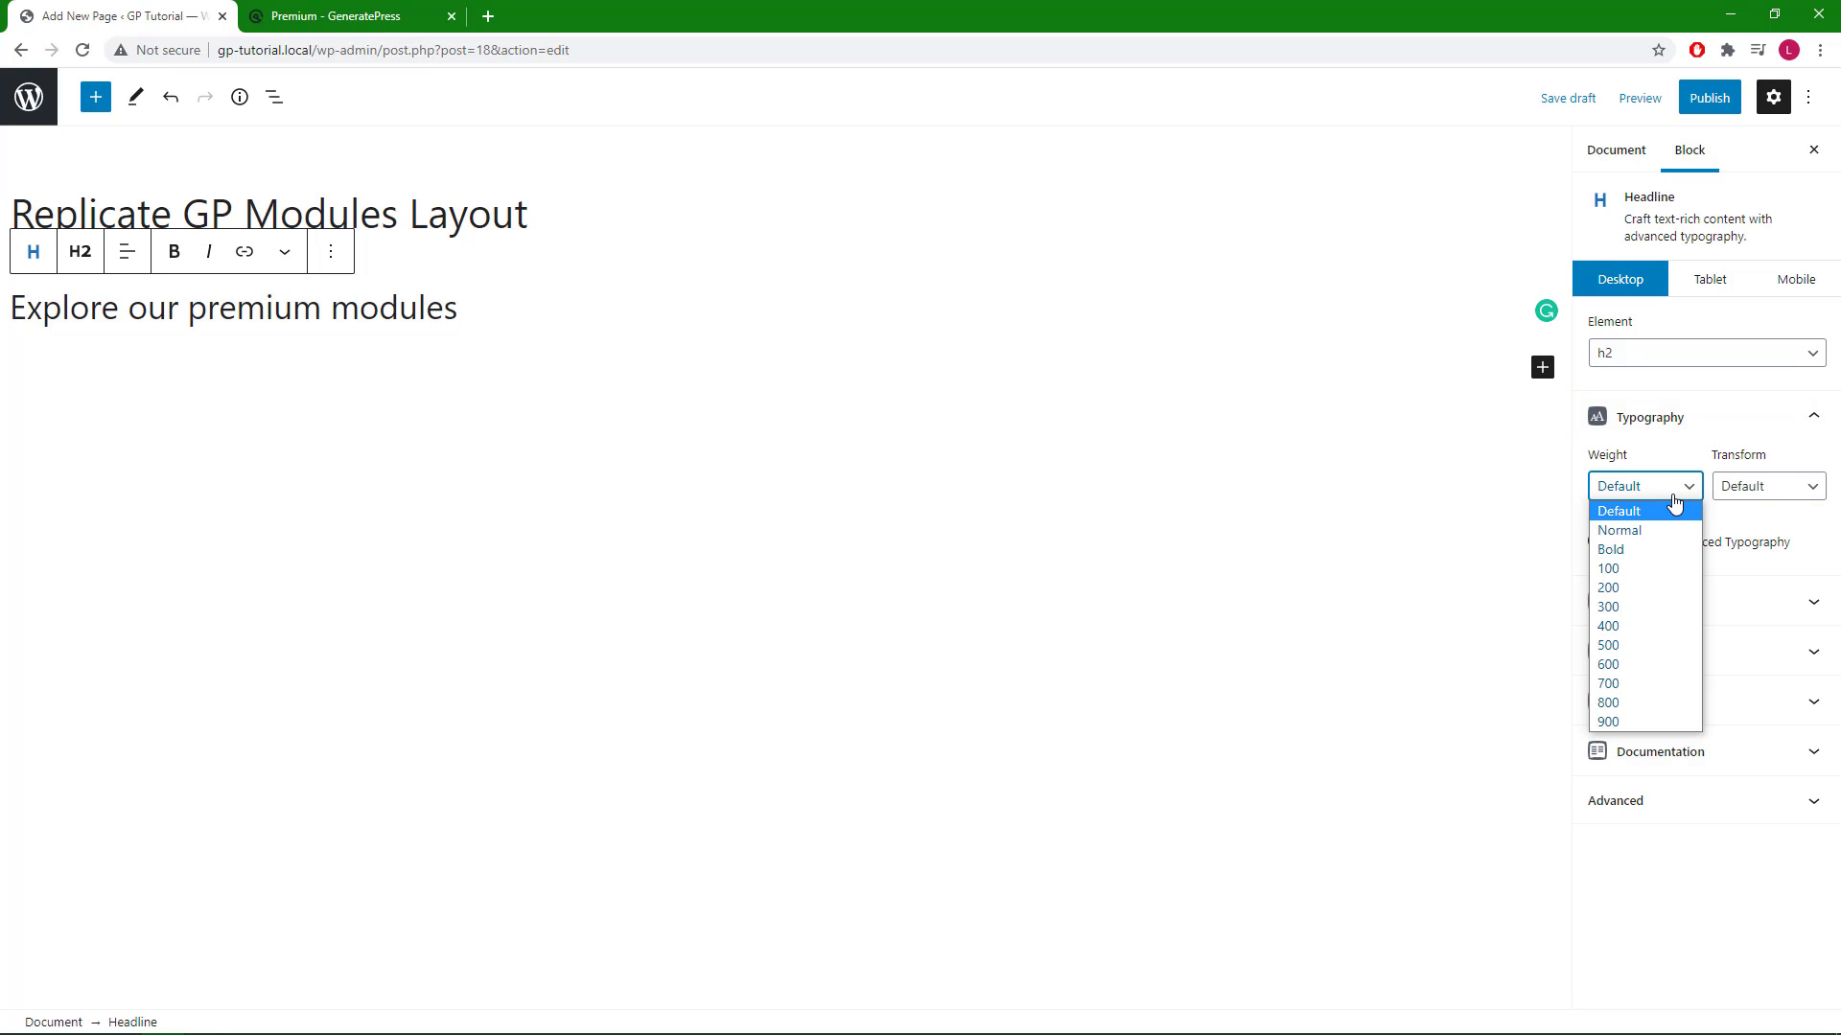
{"action": "left_click", "coordinate": [1654, 611]}
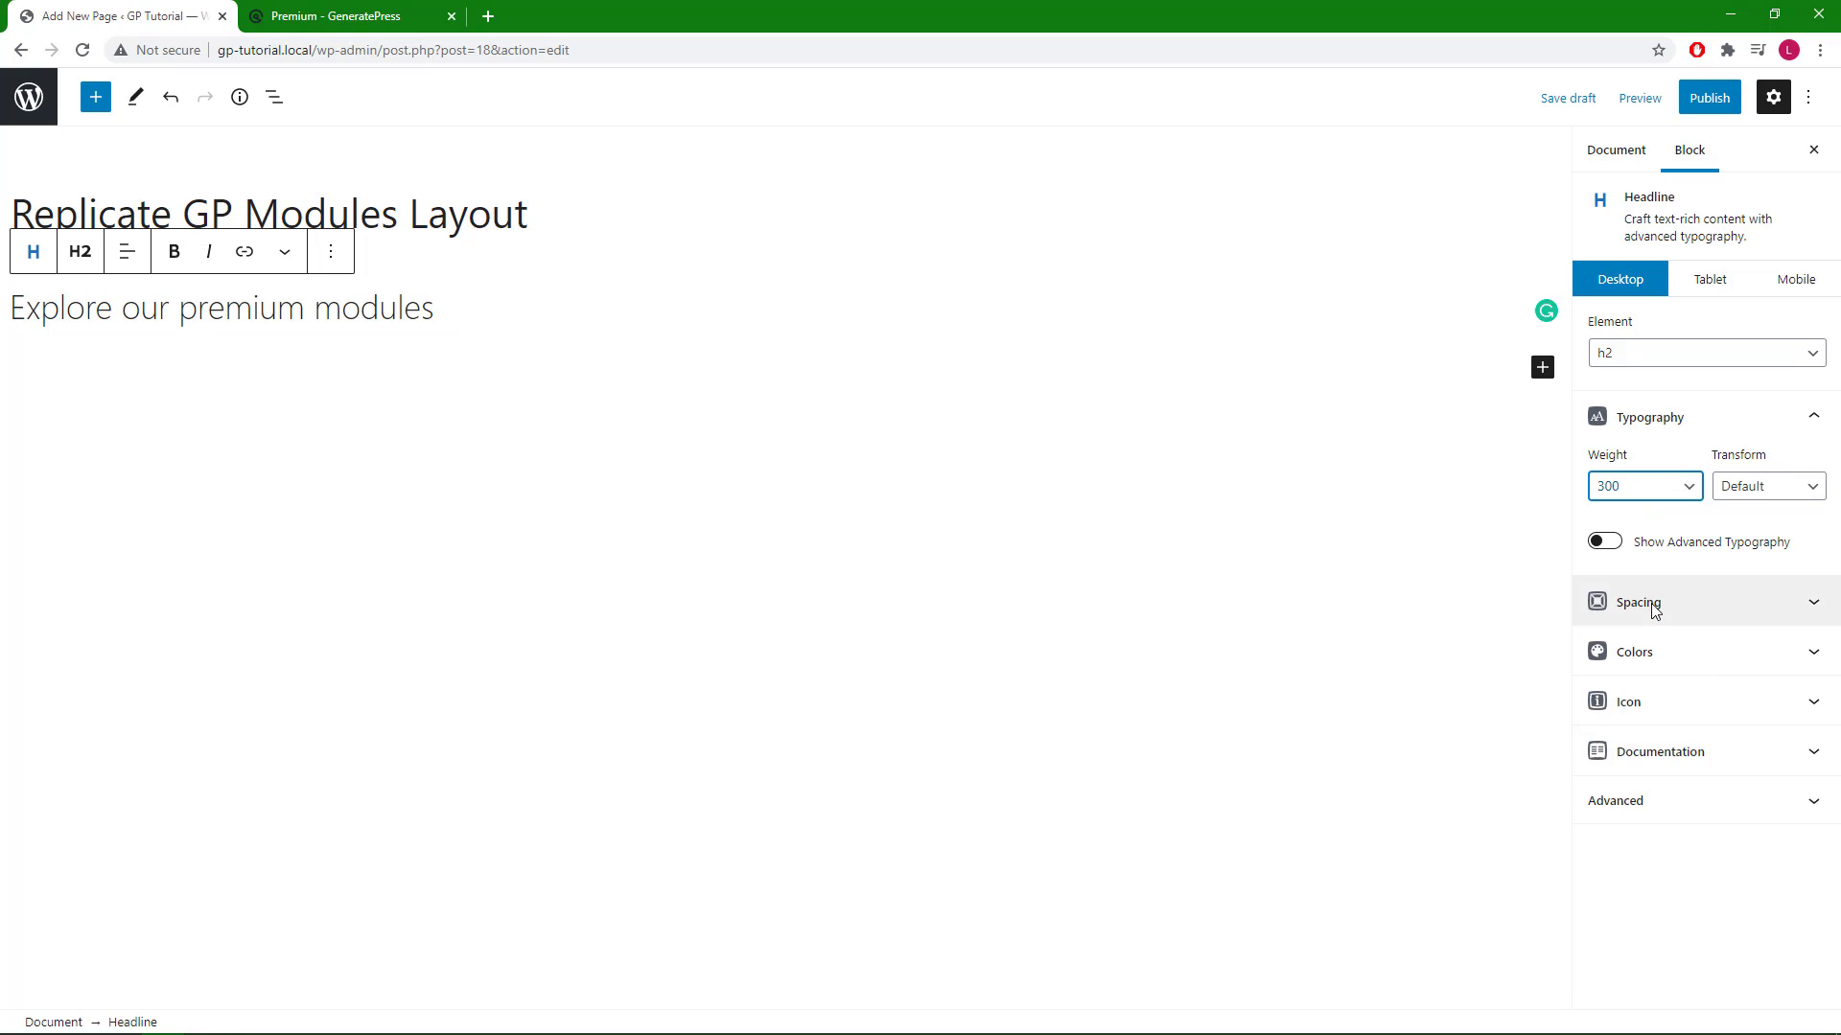
{"action": "left_click", "coordinate": [131, 255]}
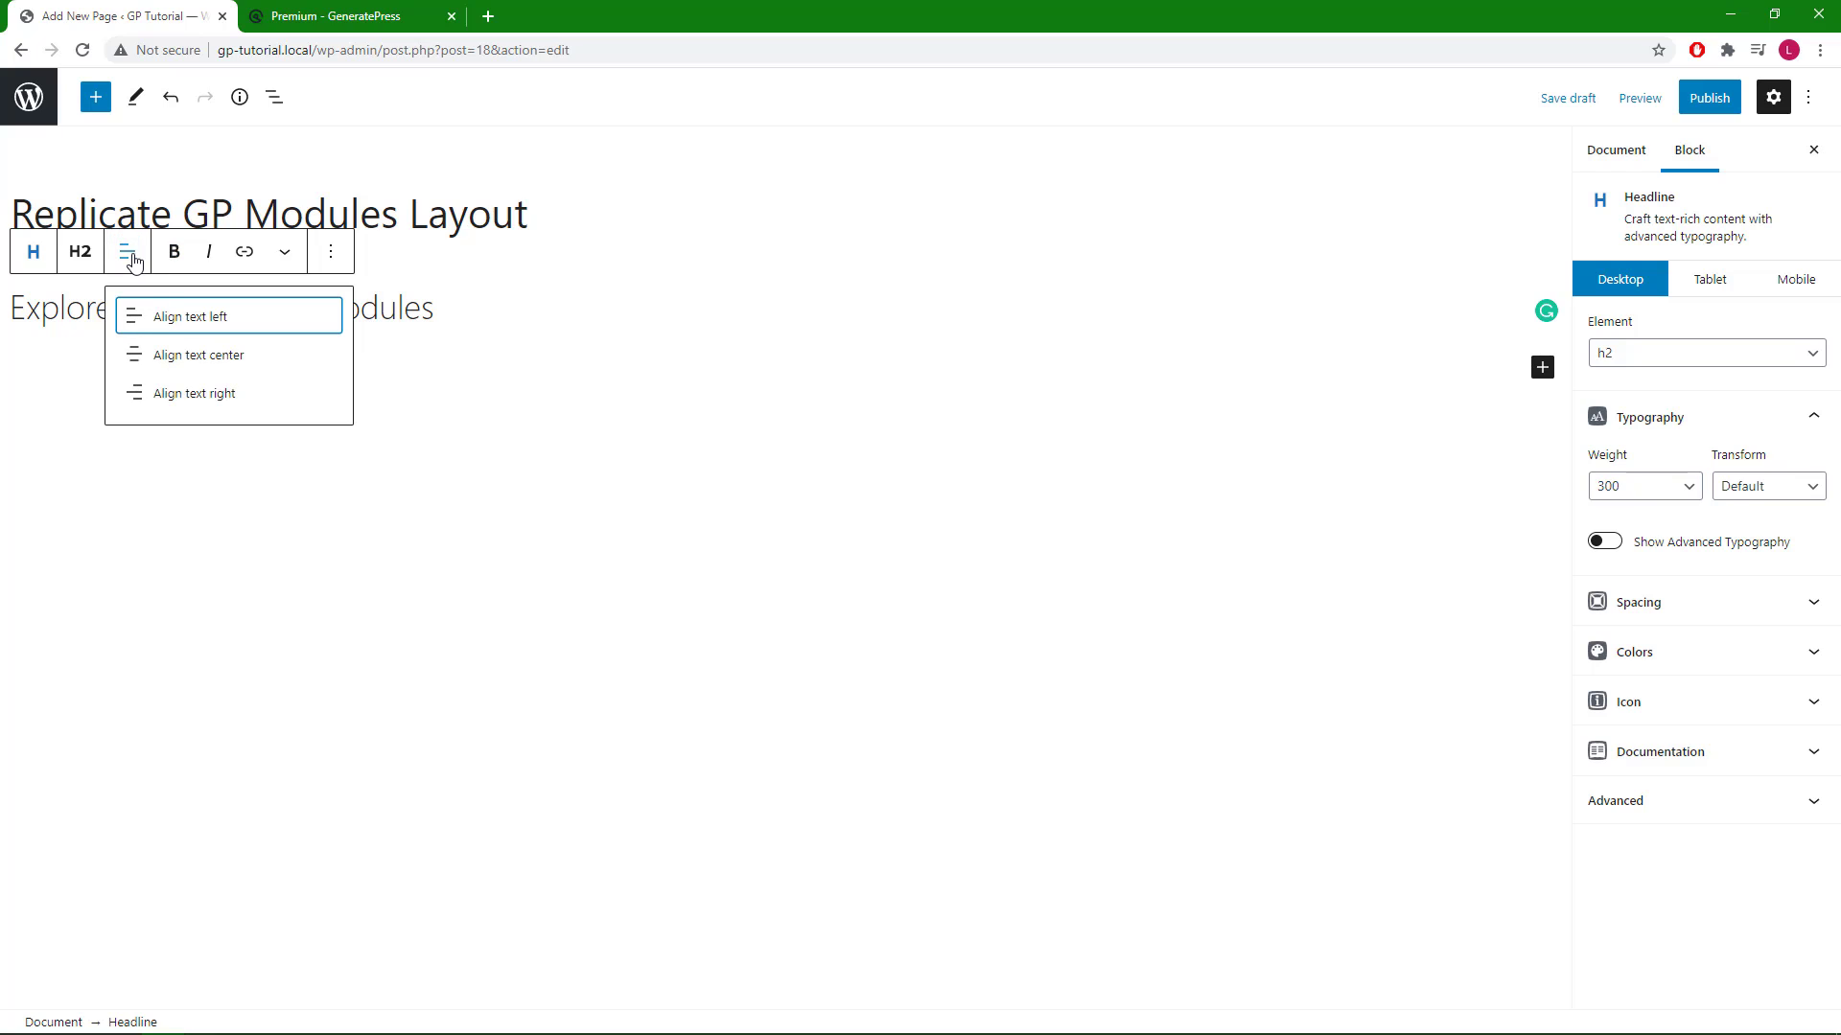
{"action": "left_click", "coordinate": [203, 356]}
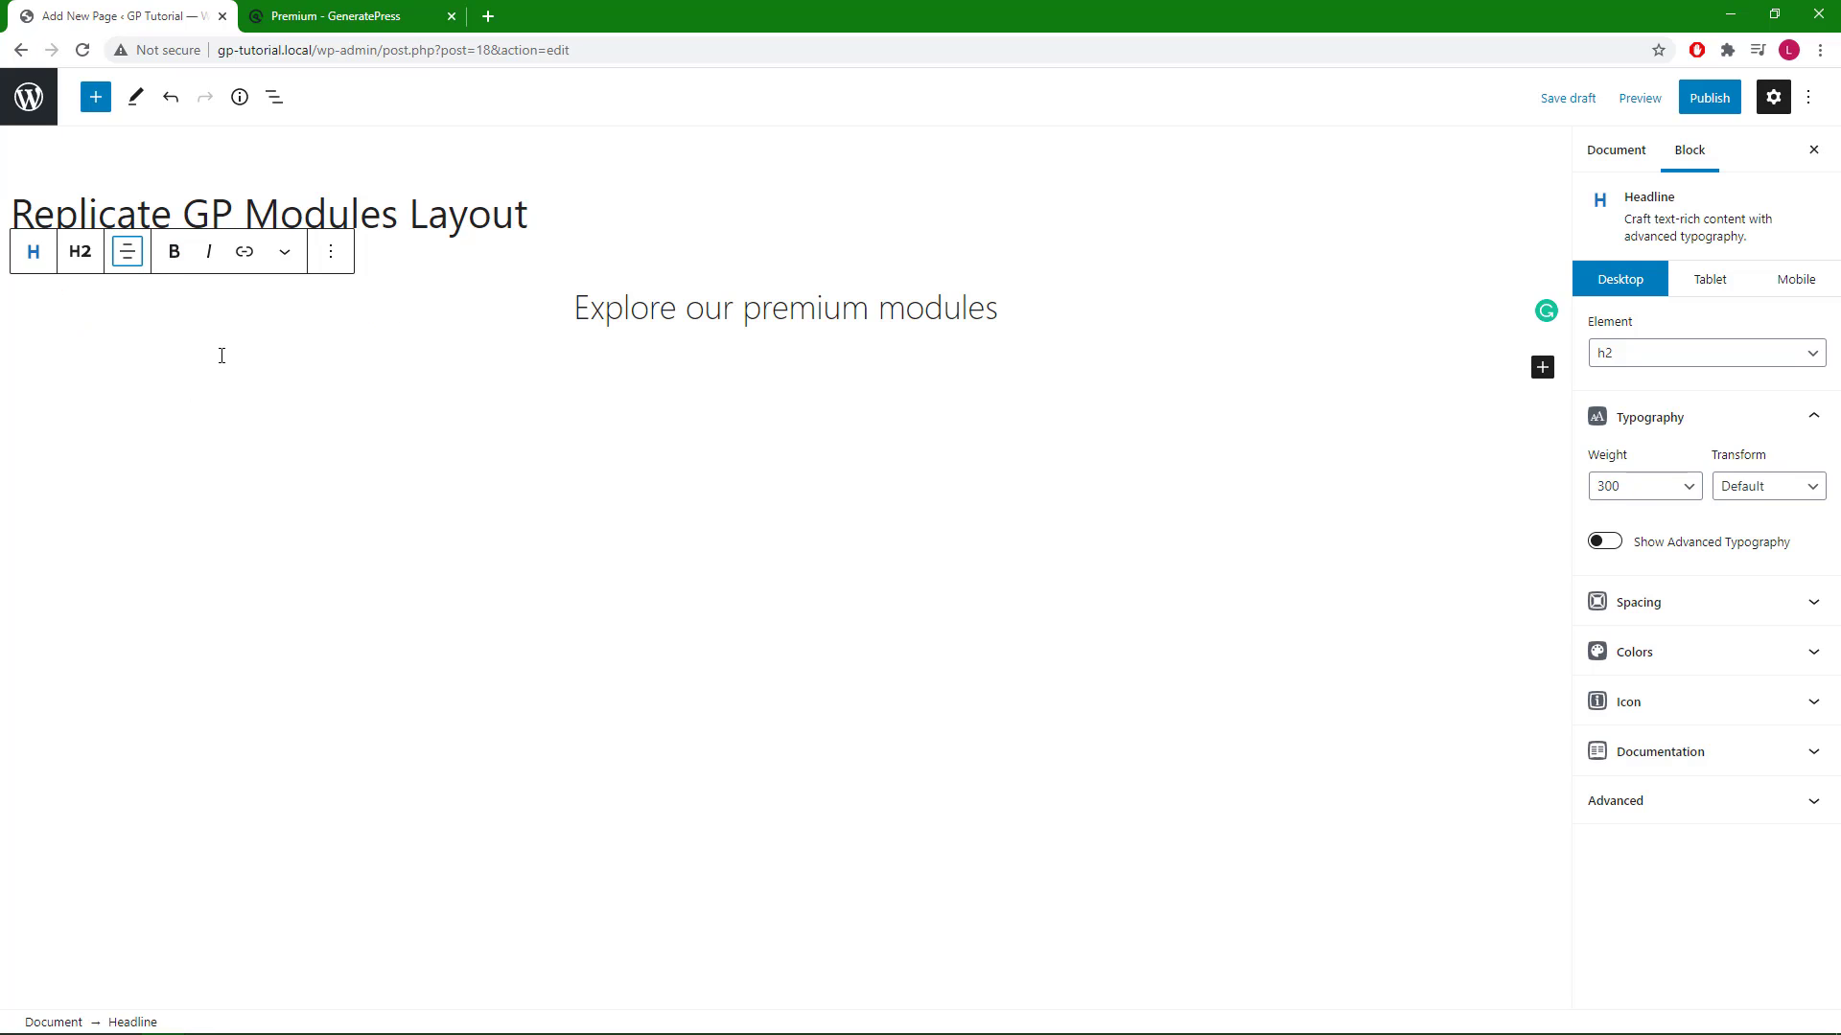
- Reveal the headline's advanced typography options and open the block inserter after it
{"action": "left_click", "coordinate": [1604, 542]}
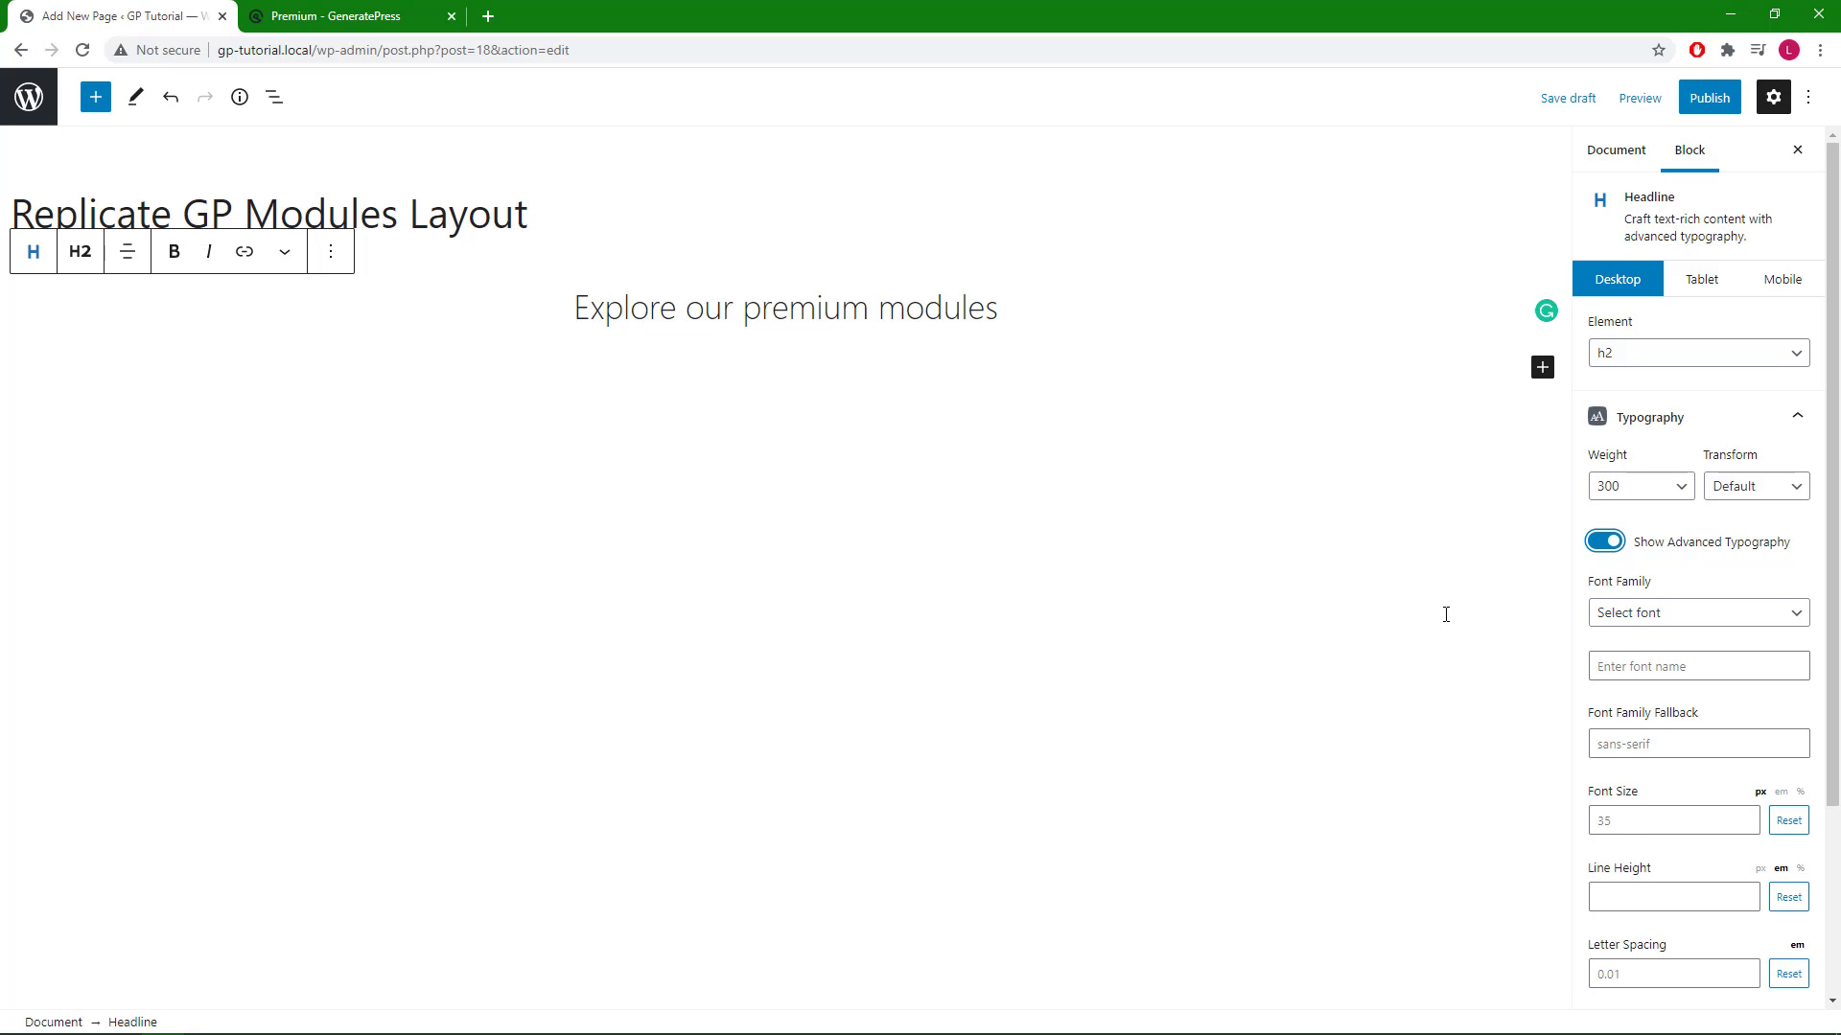
{"action": "left_click", "coordinate": [1024, 310]}
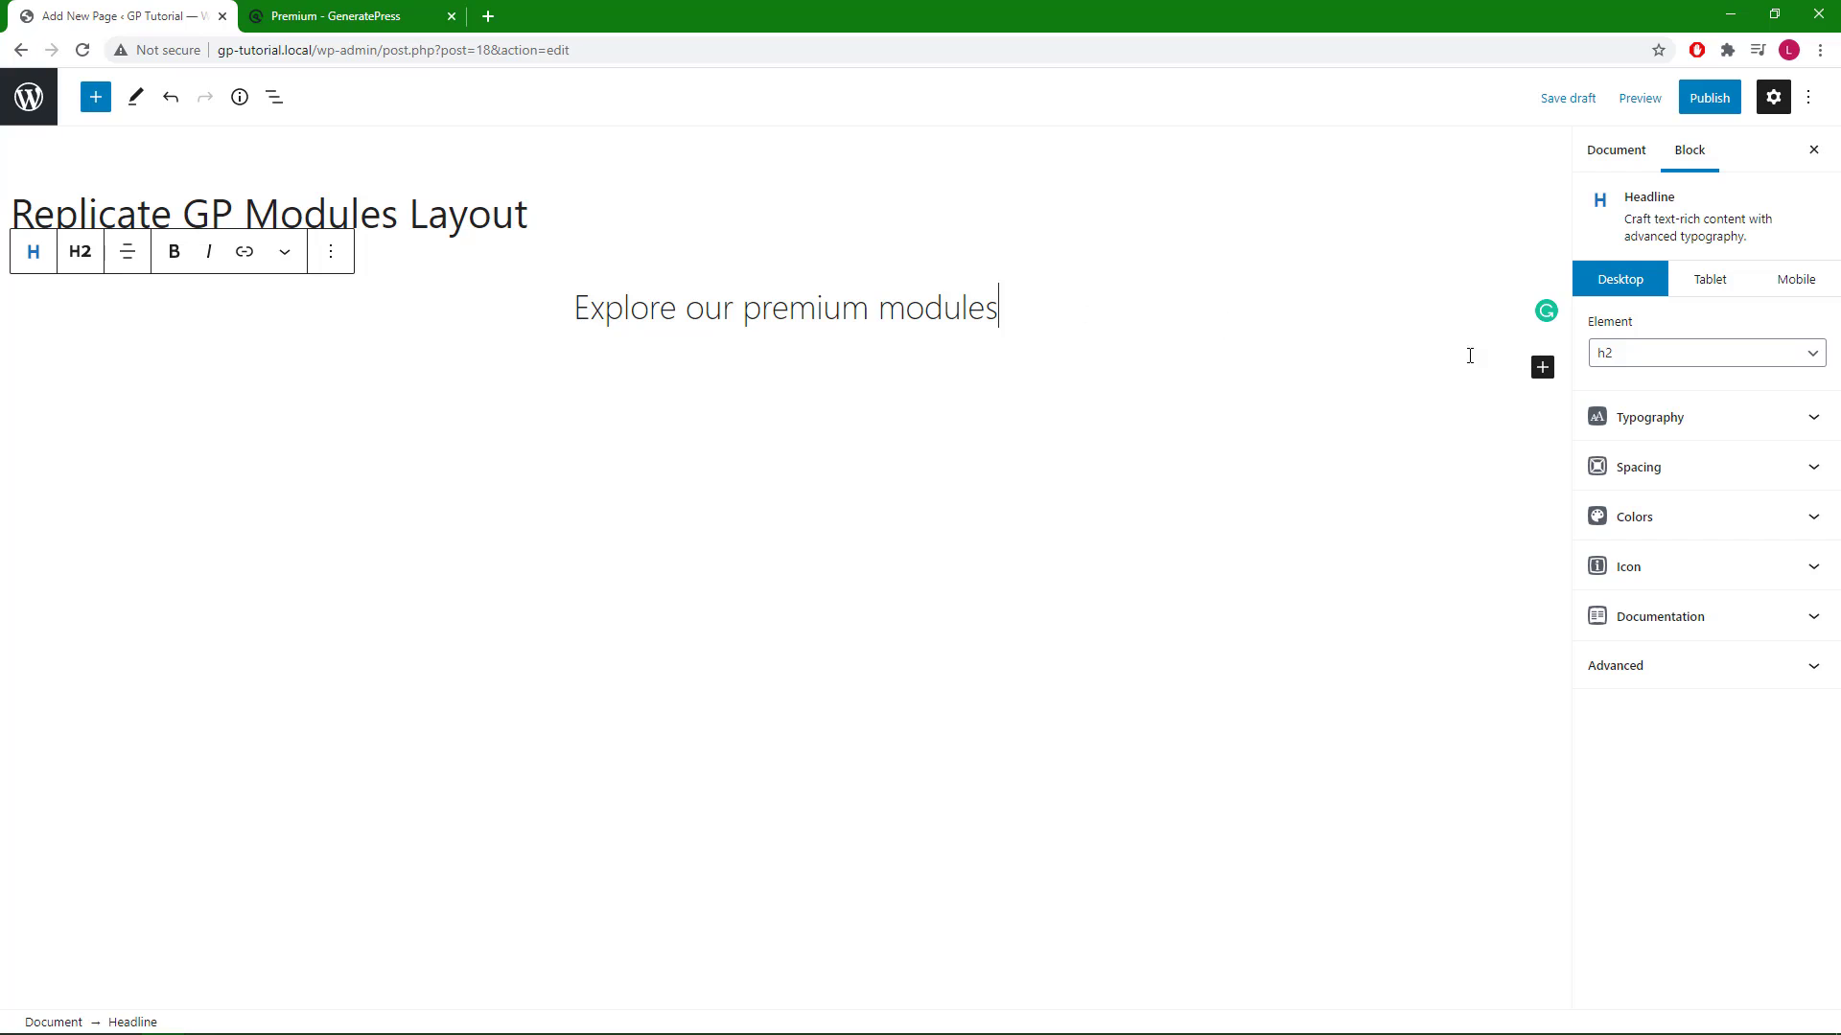
{"action": "left_click", "coordinate": [1541, 370]}
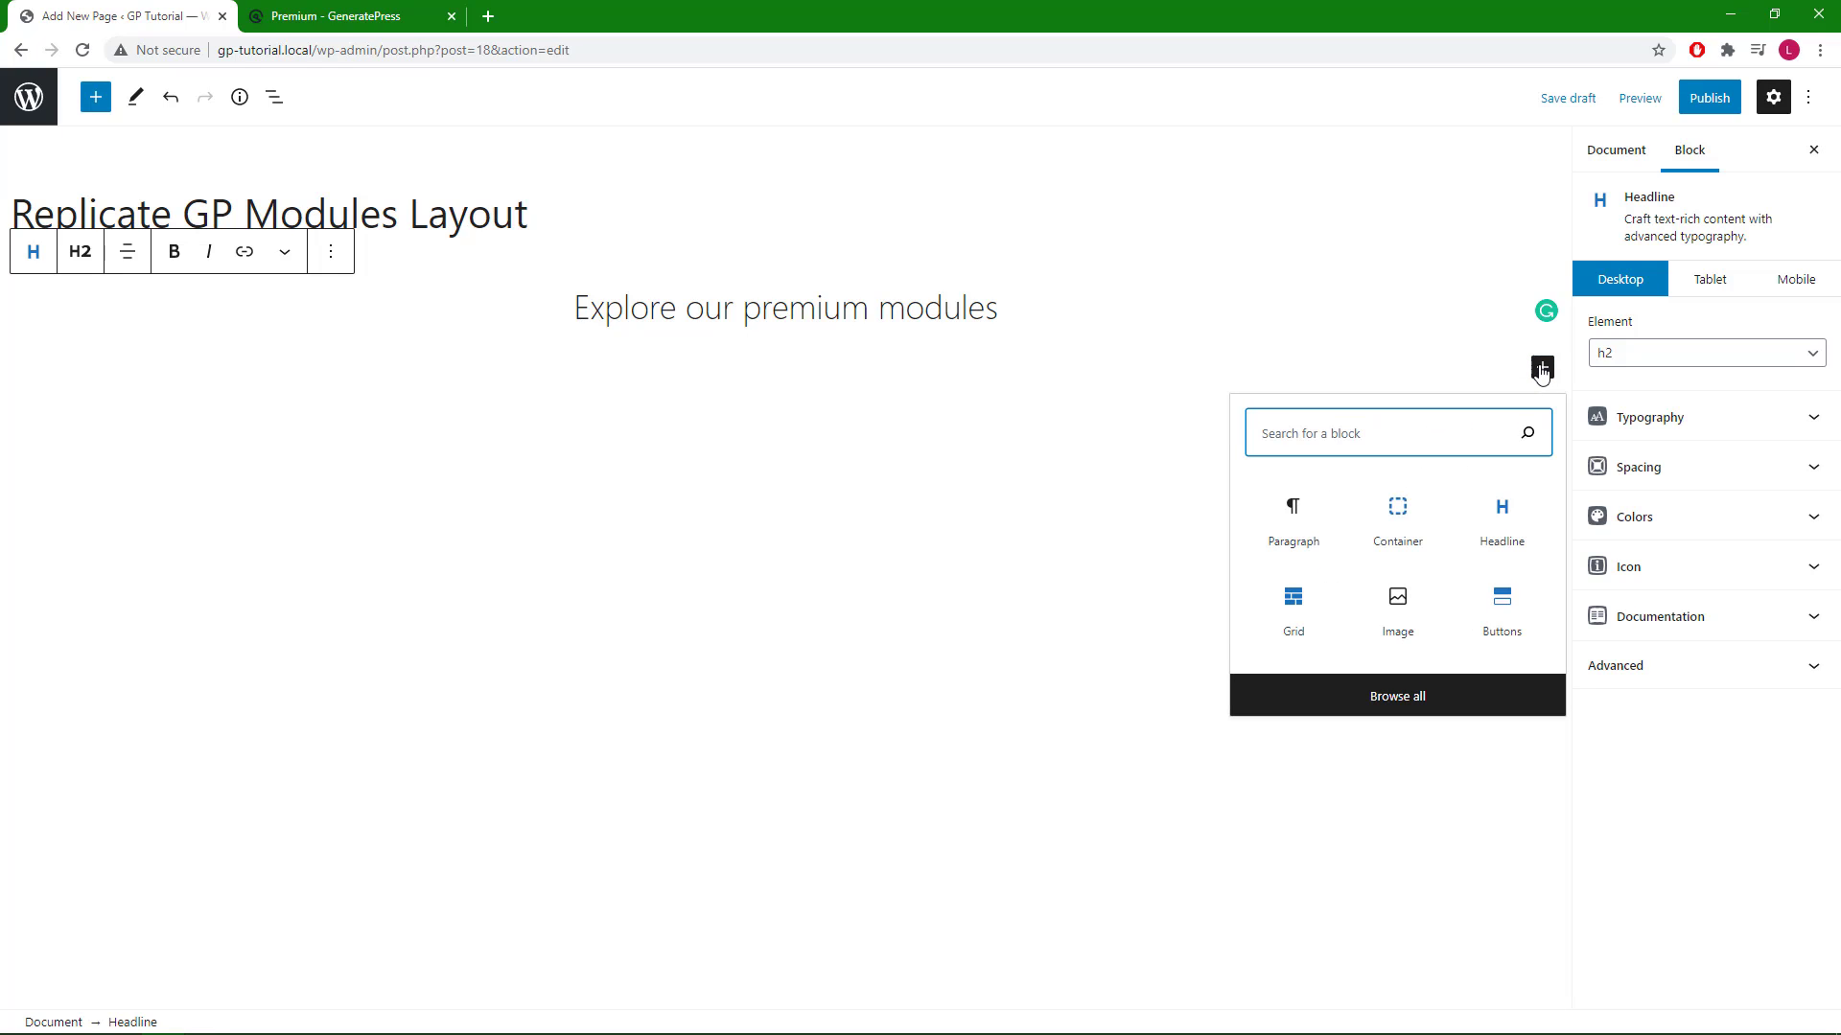
- Add a paragraph-level Headline reading 'Developed to save you time' under the heading
{"action": "left_click", "coordinate": [1506, 527]}
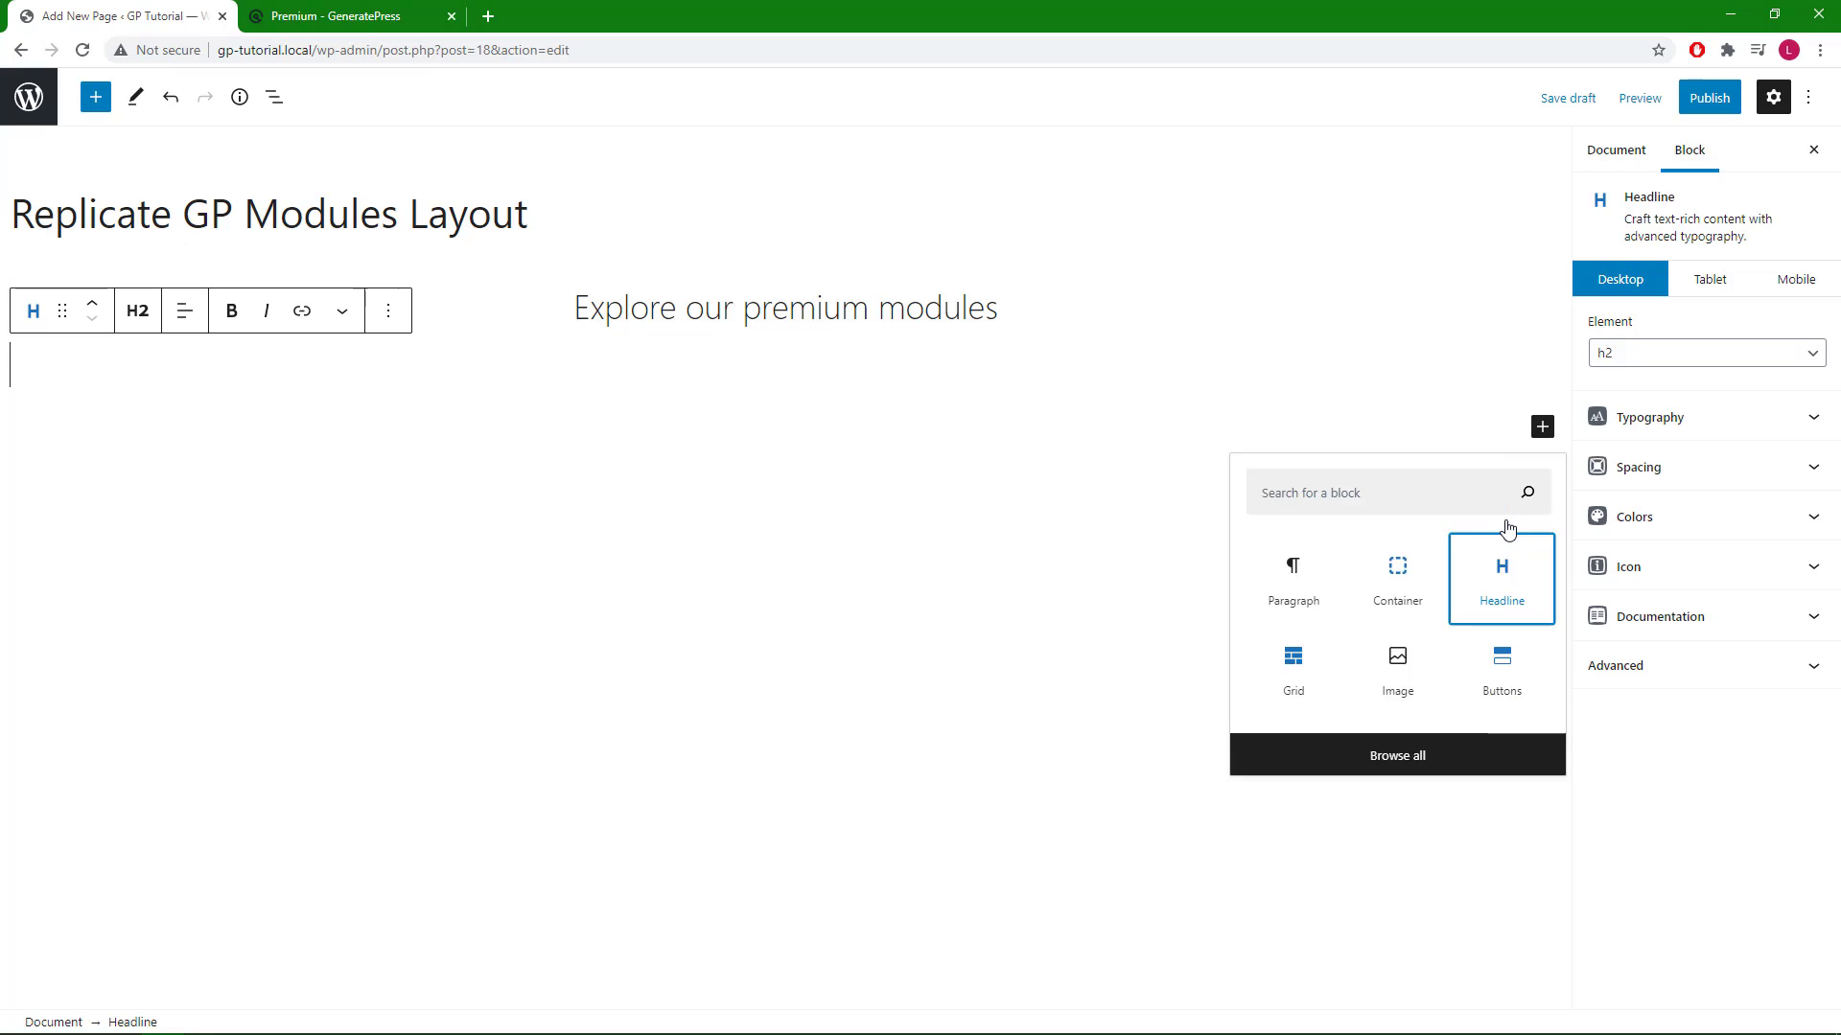
{"action": "left_click", "coordinate": [156, 321]}
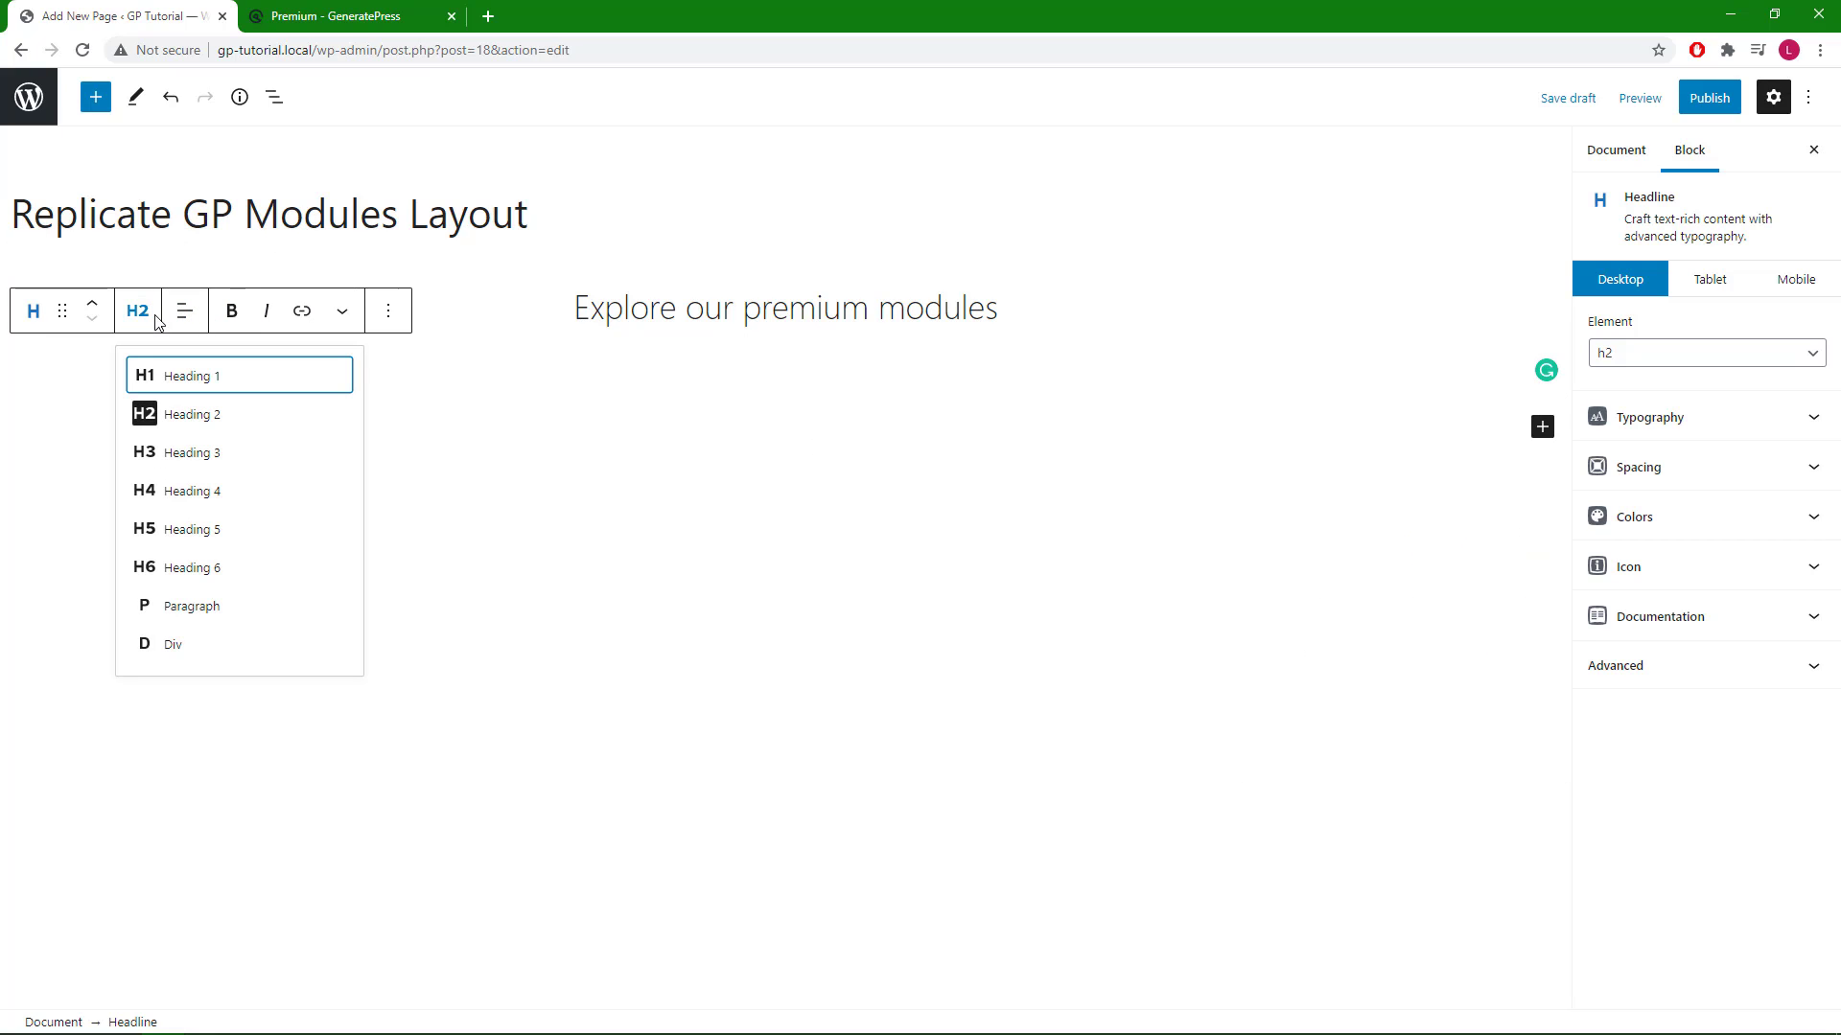
{"action": "left_click", "coordinate": [213, 615]}
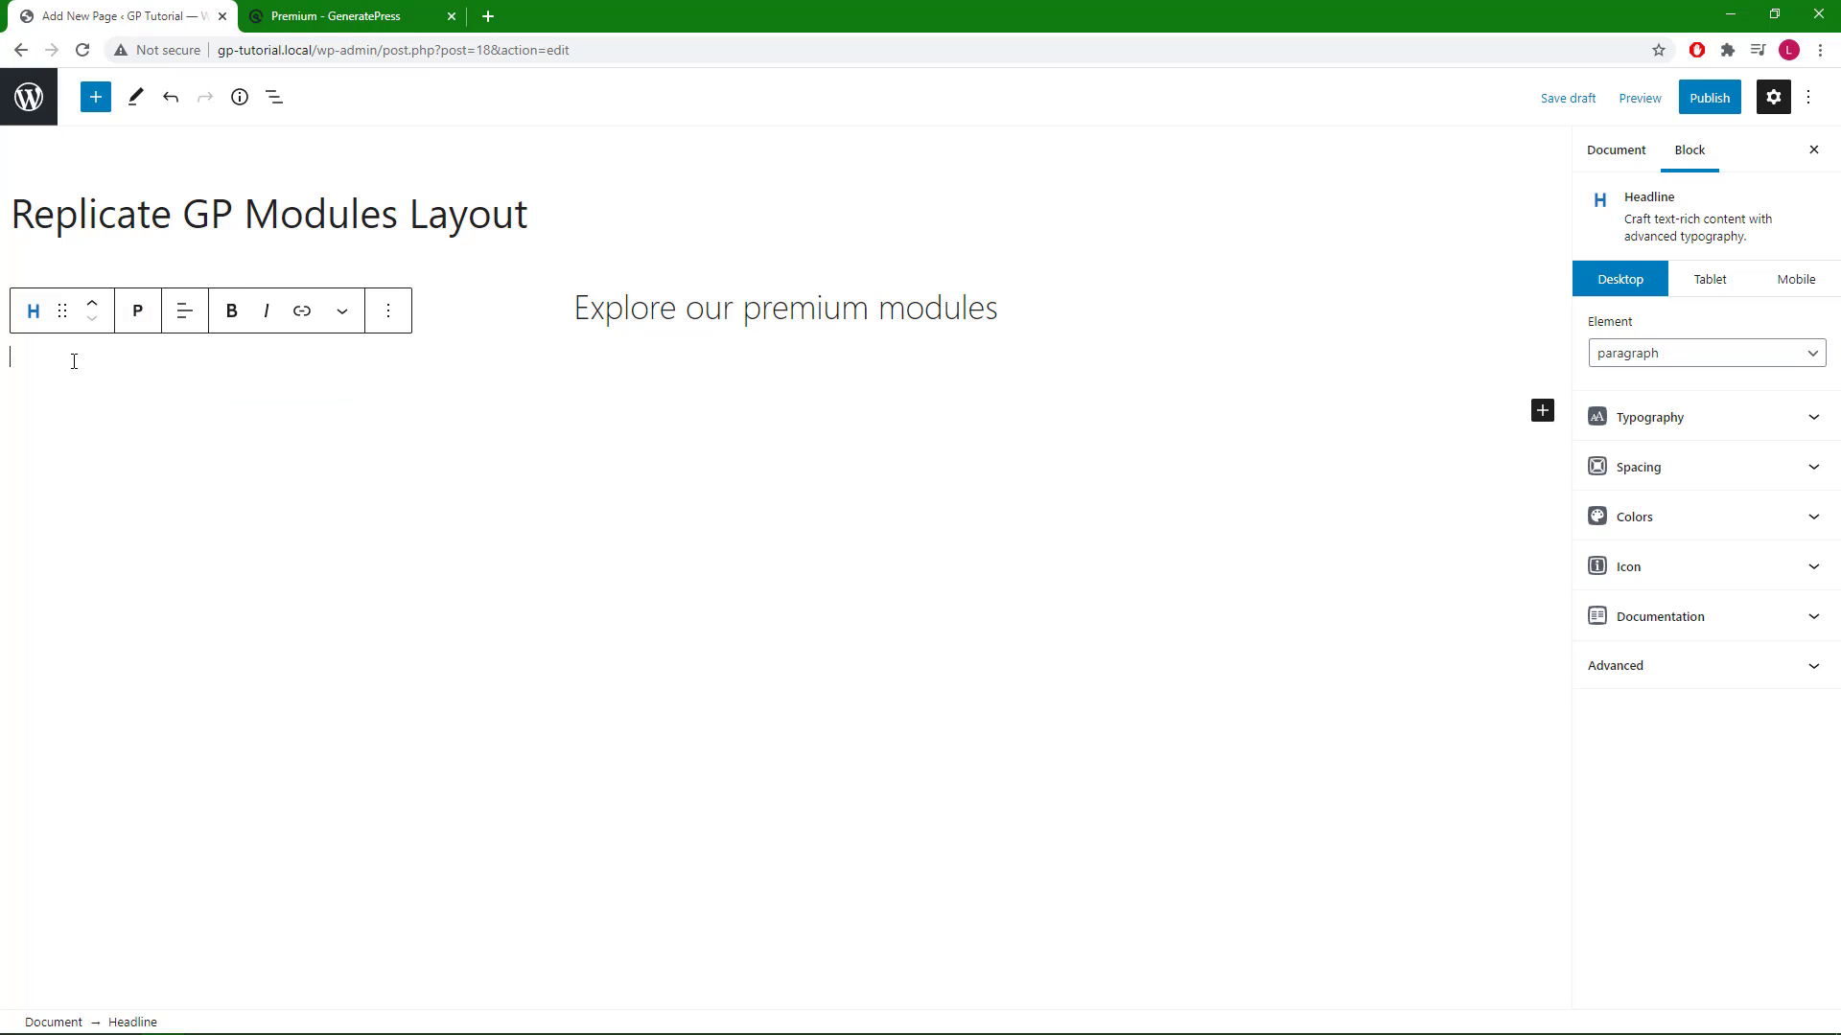
{"action": "type", "text": "Dev"}
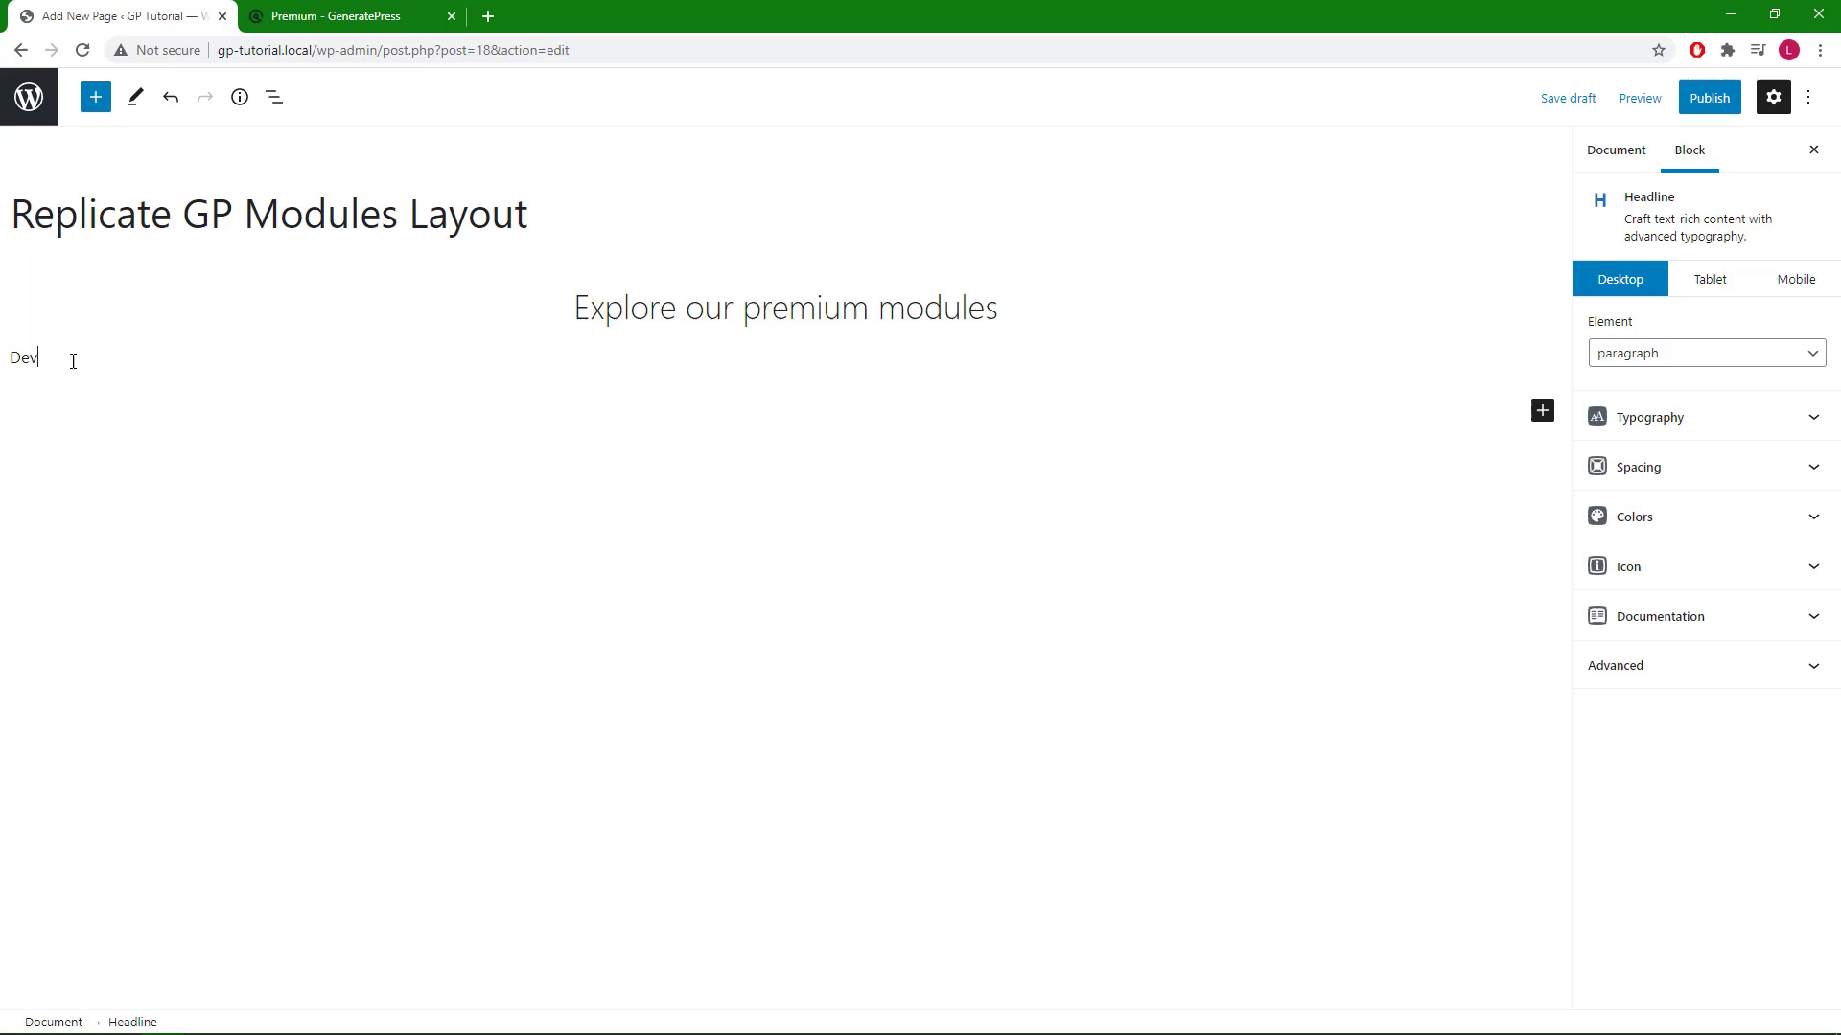
{"action": "type", "text": "eloped to save you time"}
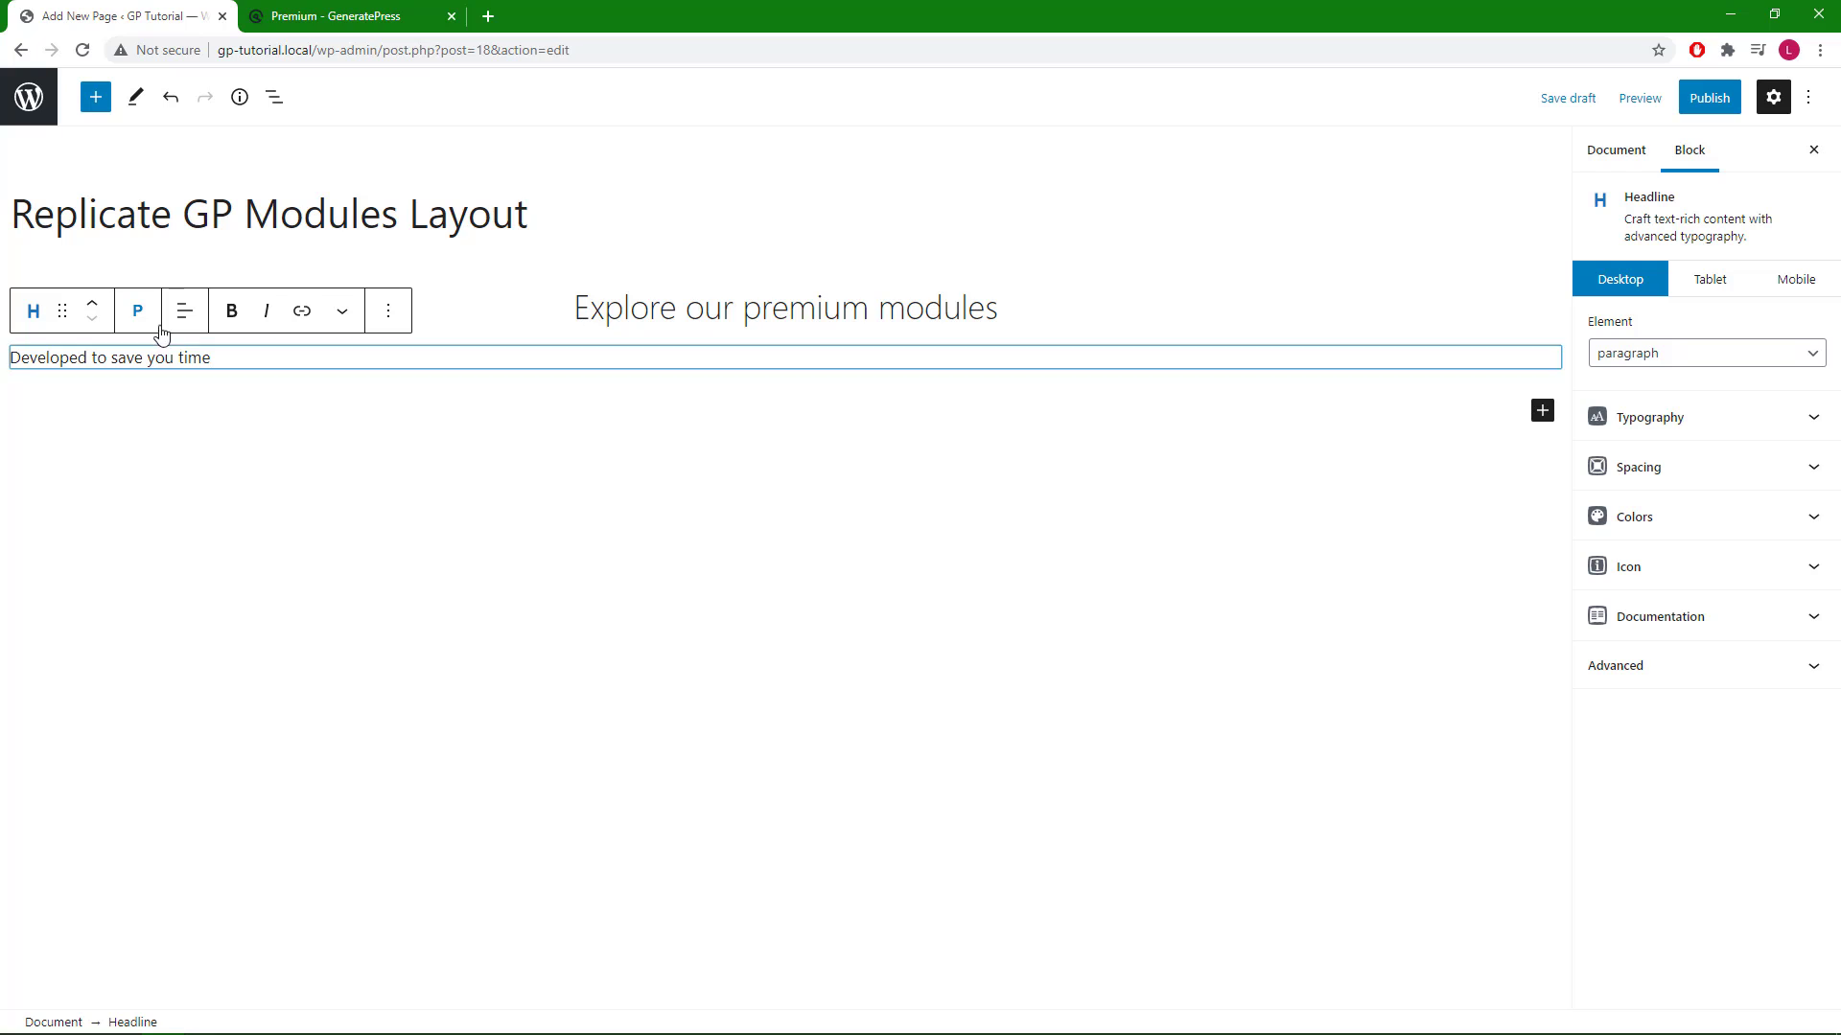
- Centre the subtitle text and show its advanced typography options
{"action": "left_click", "coordinate": [198, 322]}
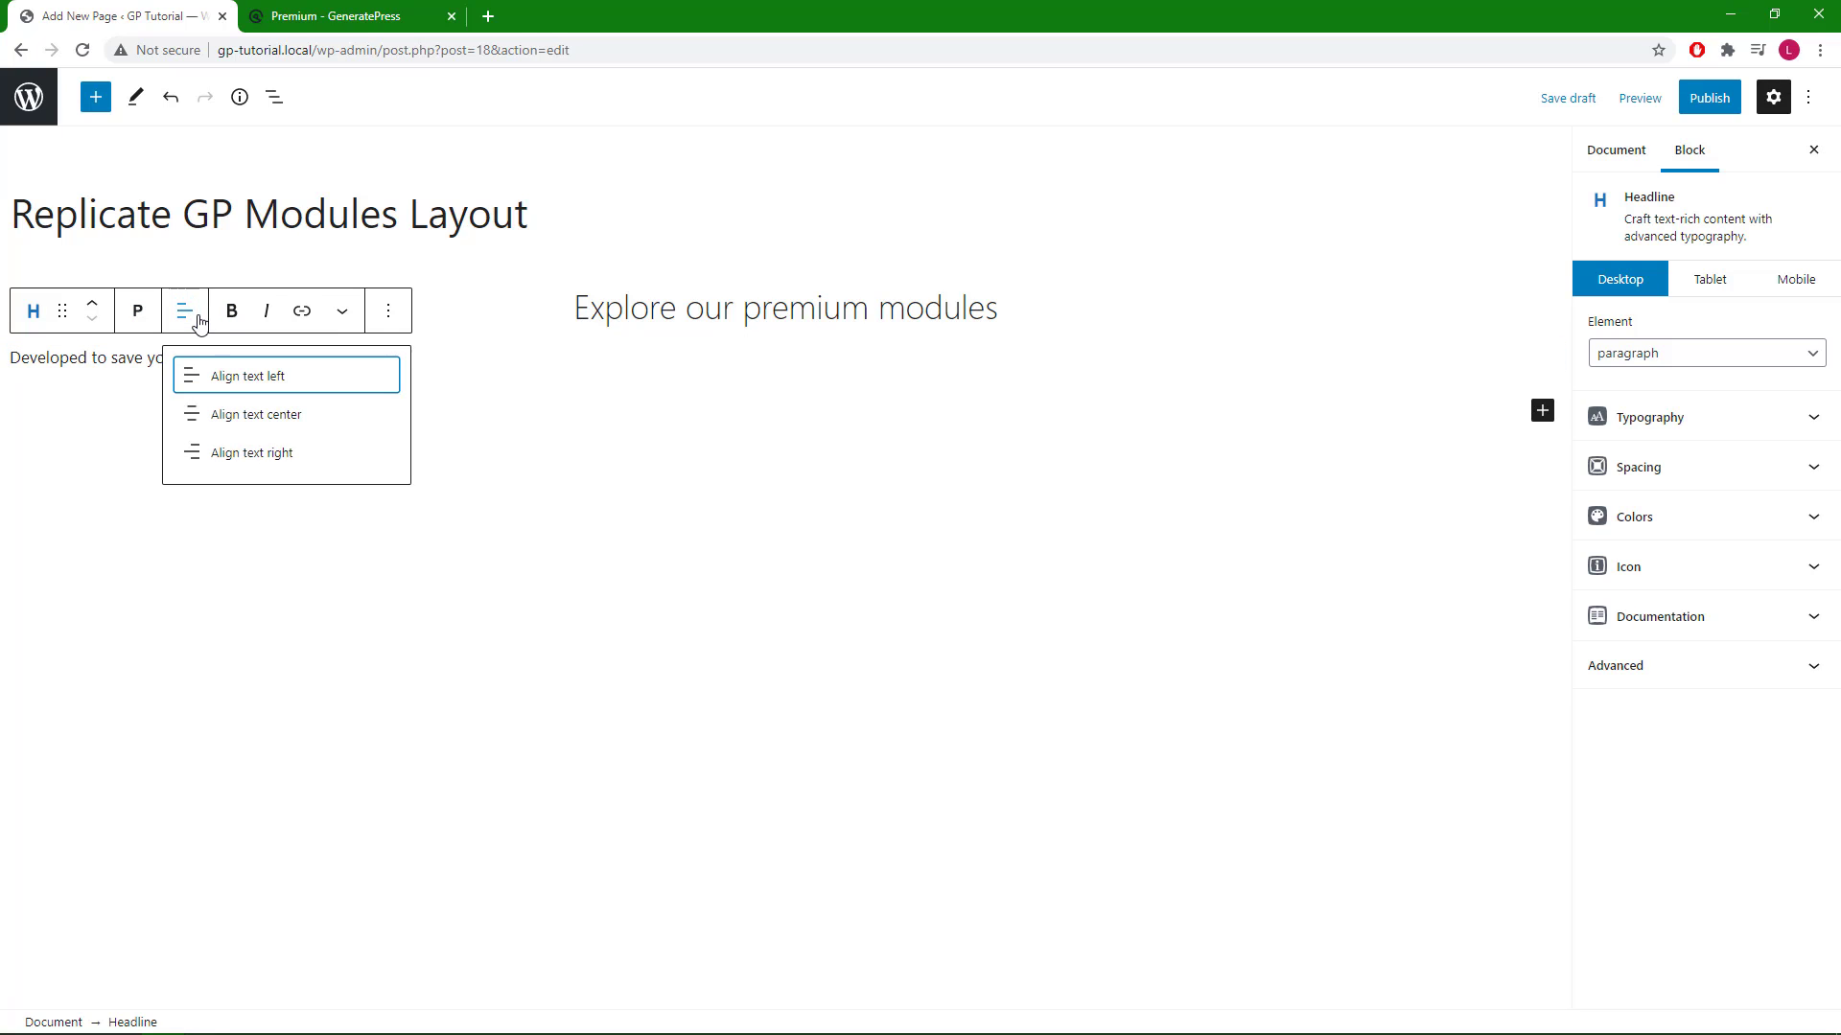
{"action": "left_click", "coordinate": [247, 416]}
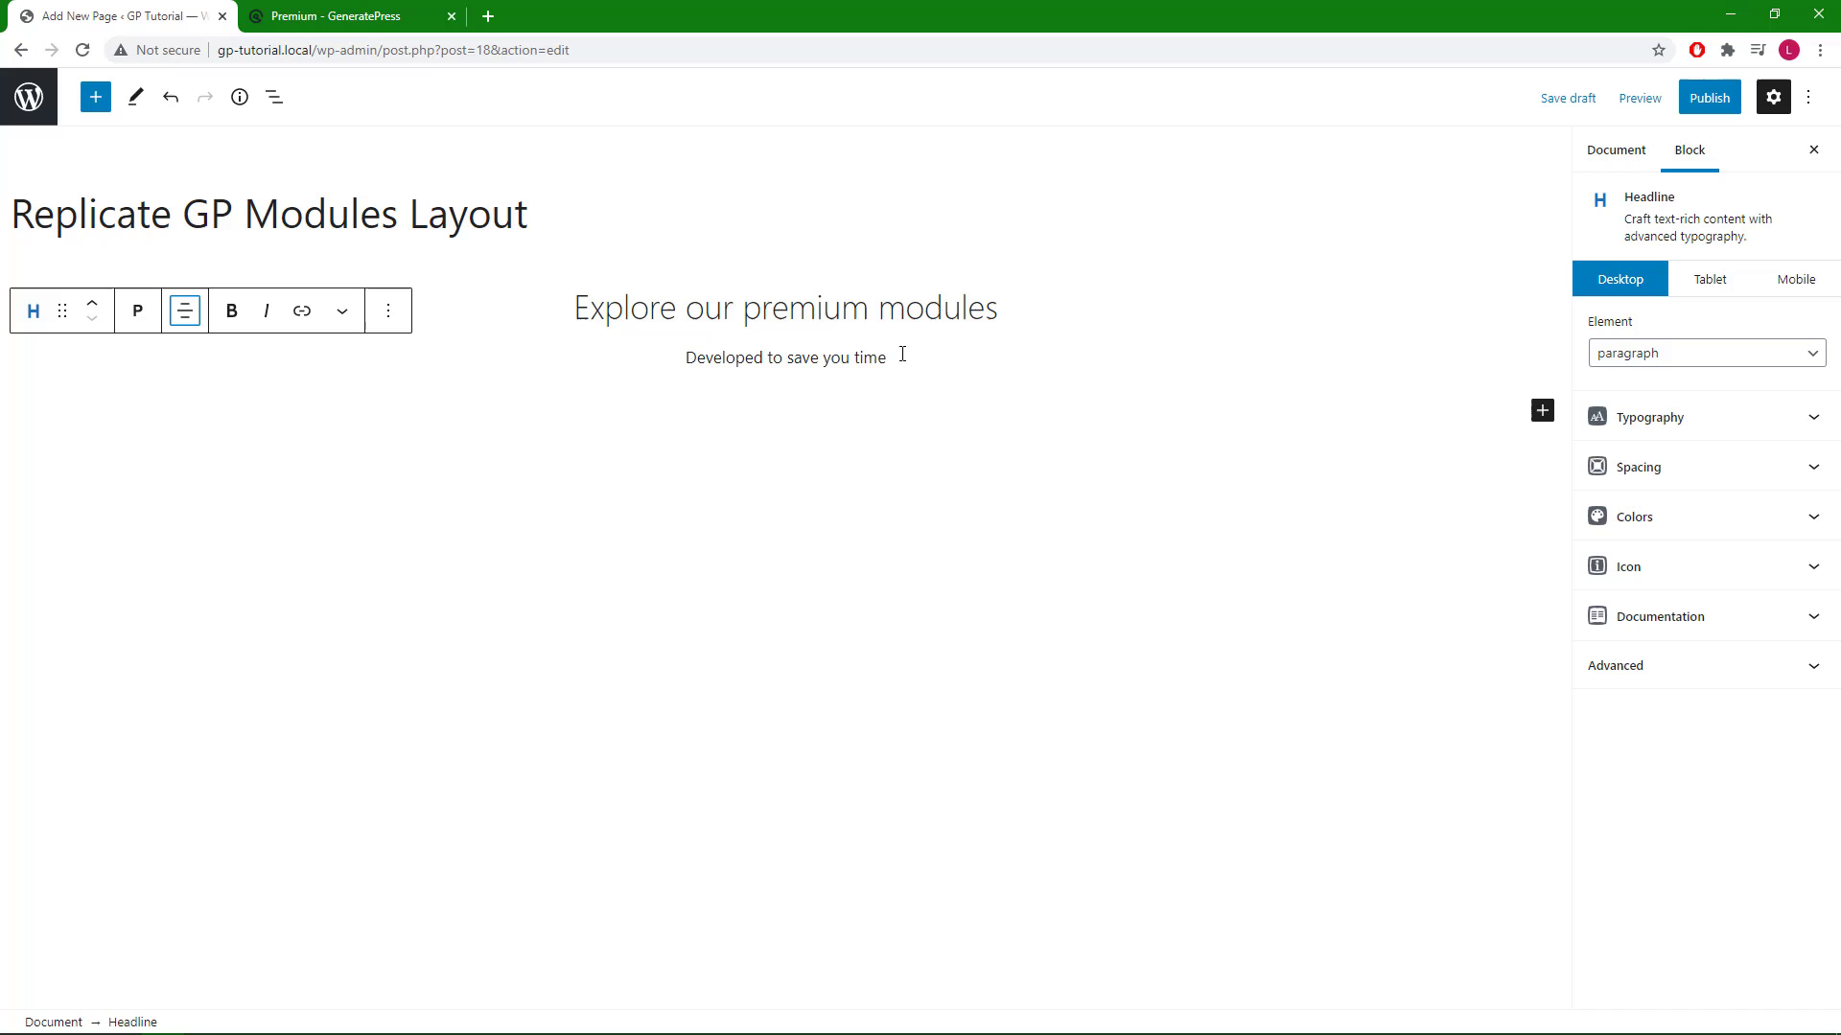
{"action": "left_click", "coordinate": [1620, 418]}
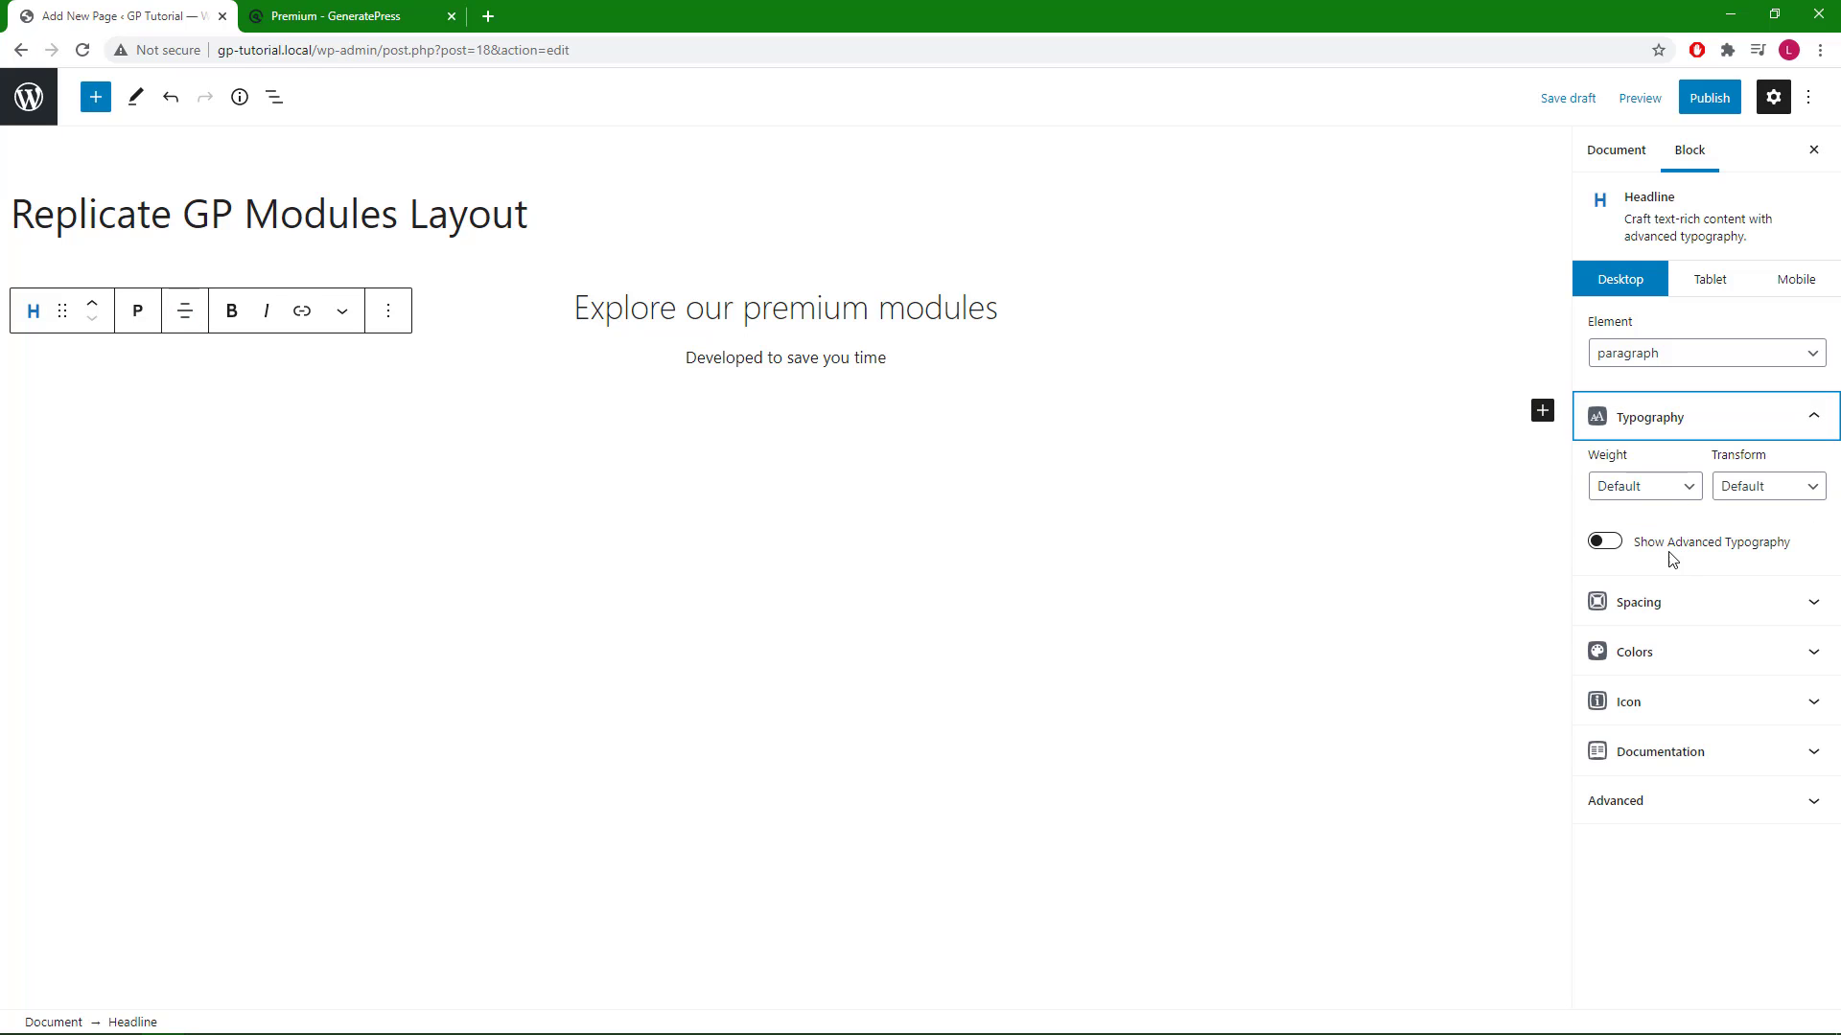
{"action": "left_click", "coordinate": [1611, 544]}
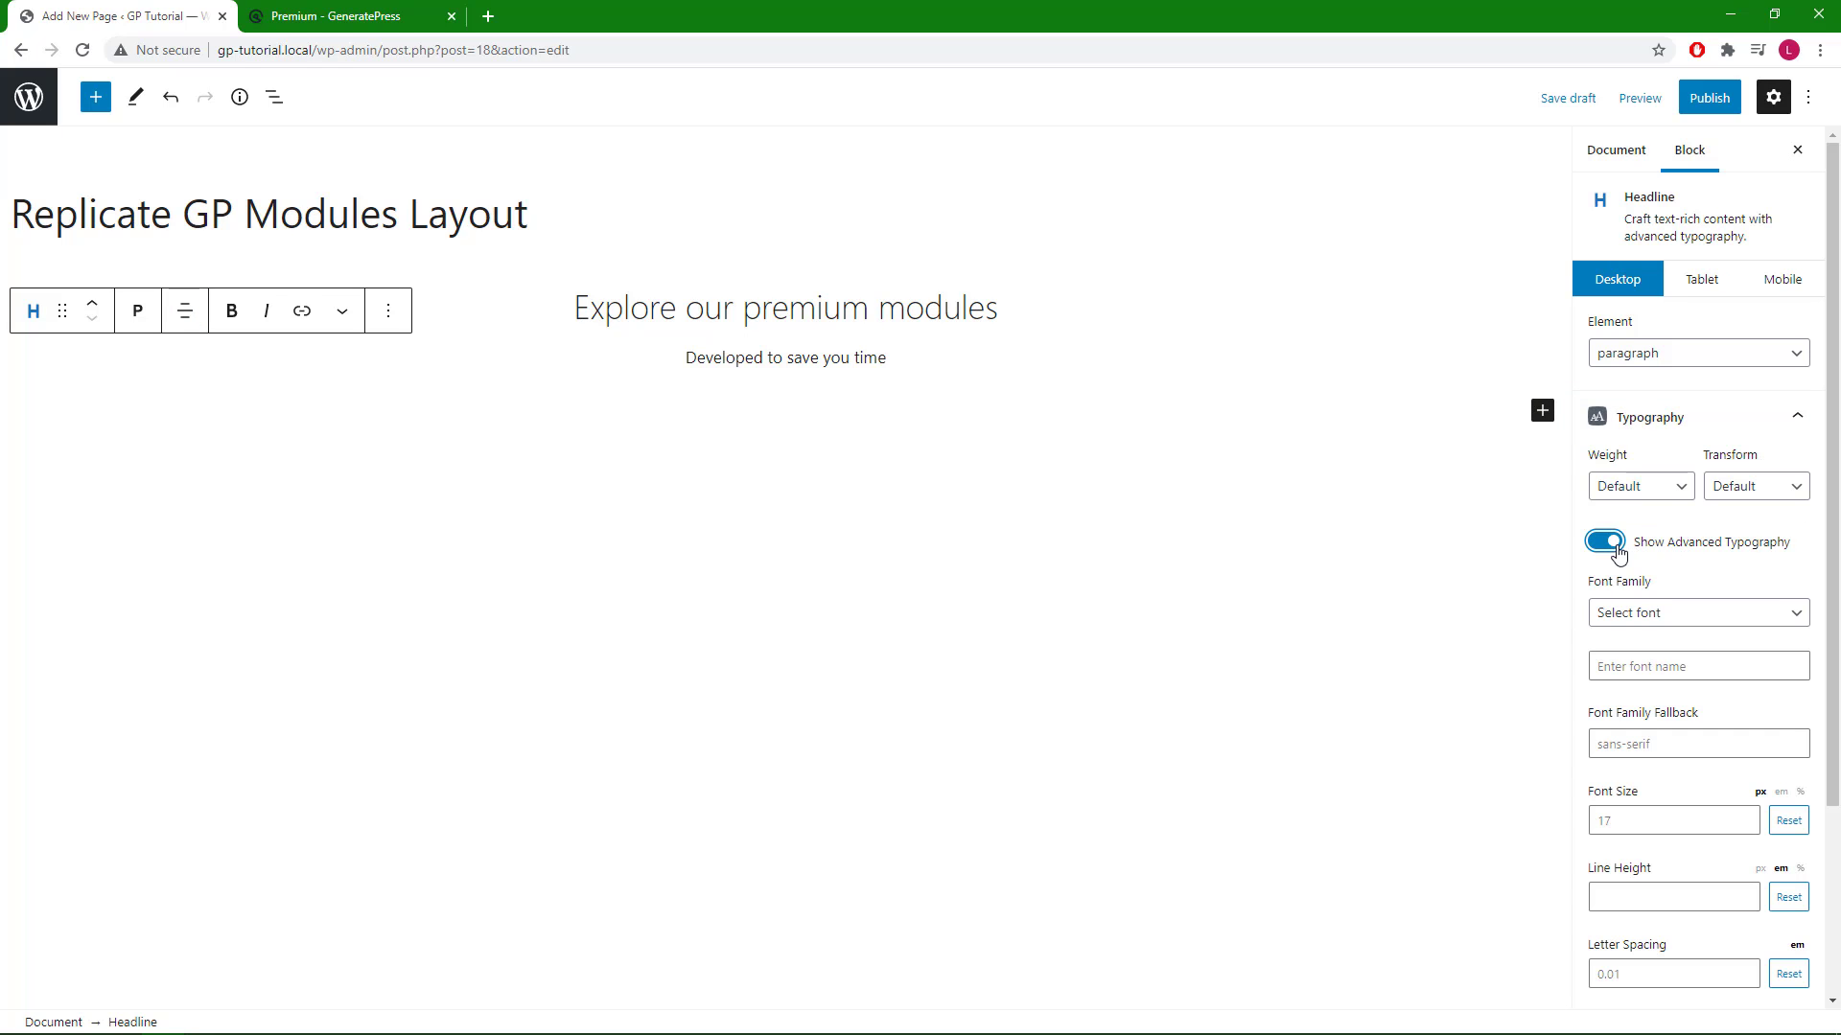
{"action": "left_click", "coordinate": [898, 362]}
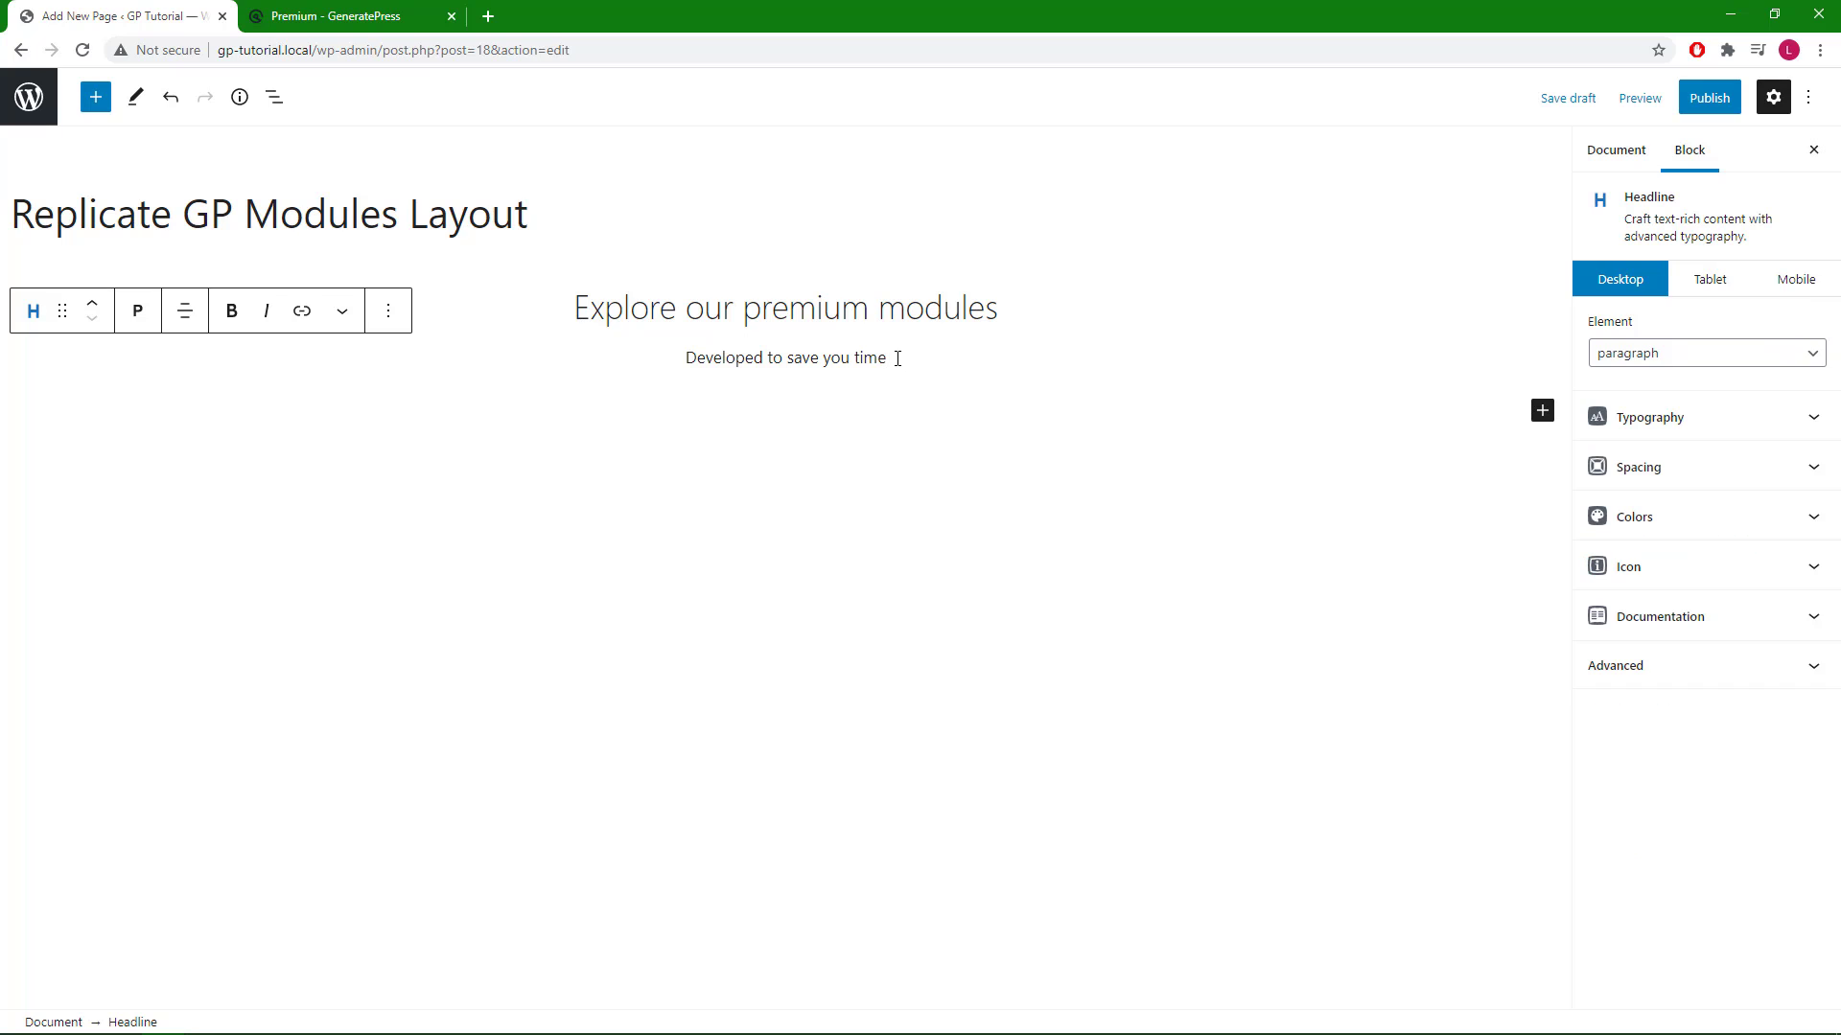
{"action": "left_click", "coordinate": [372, 19]}
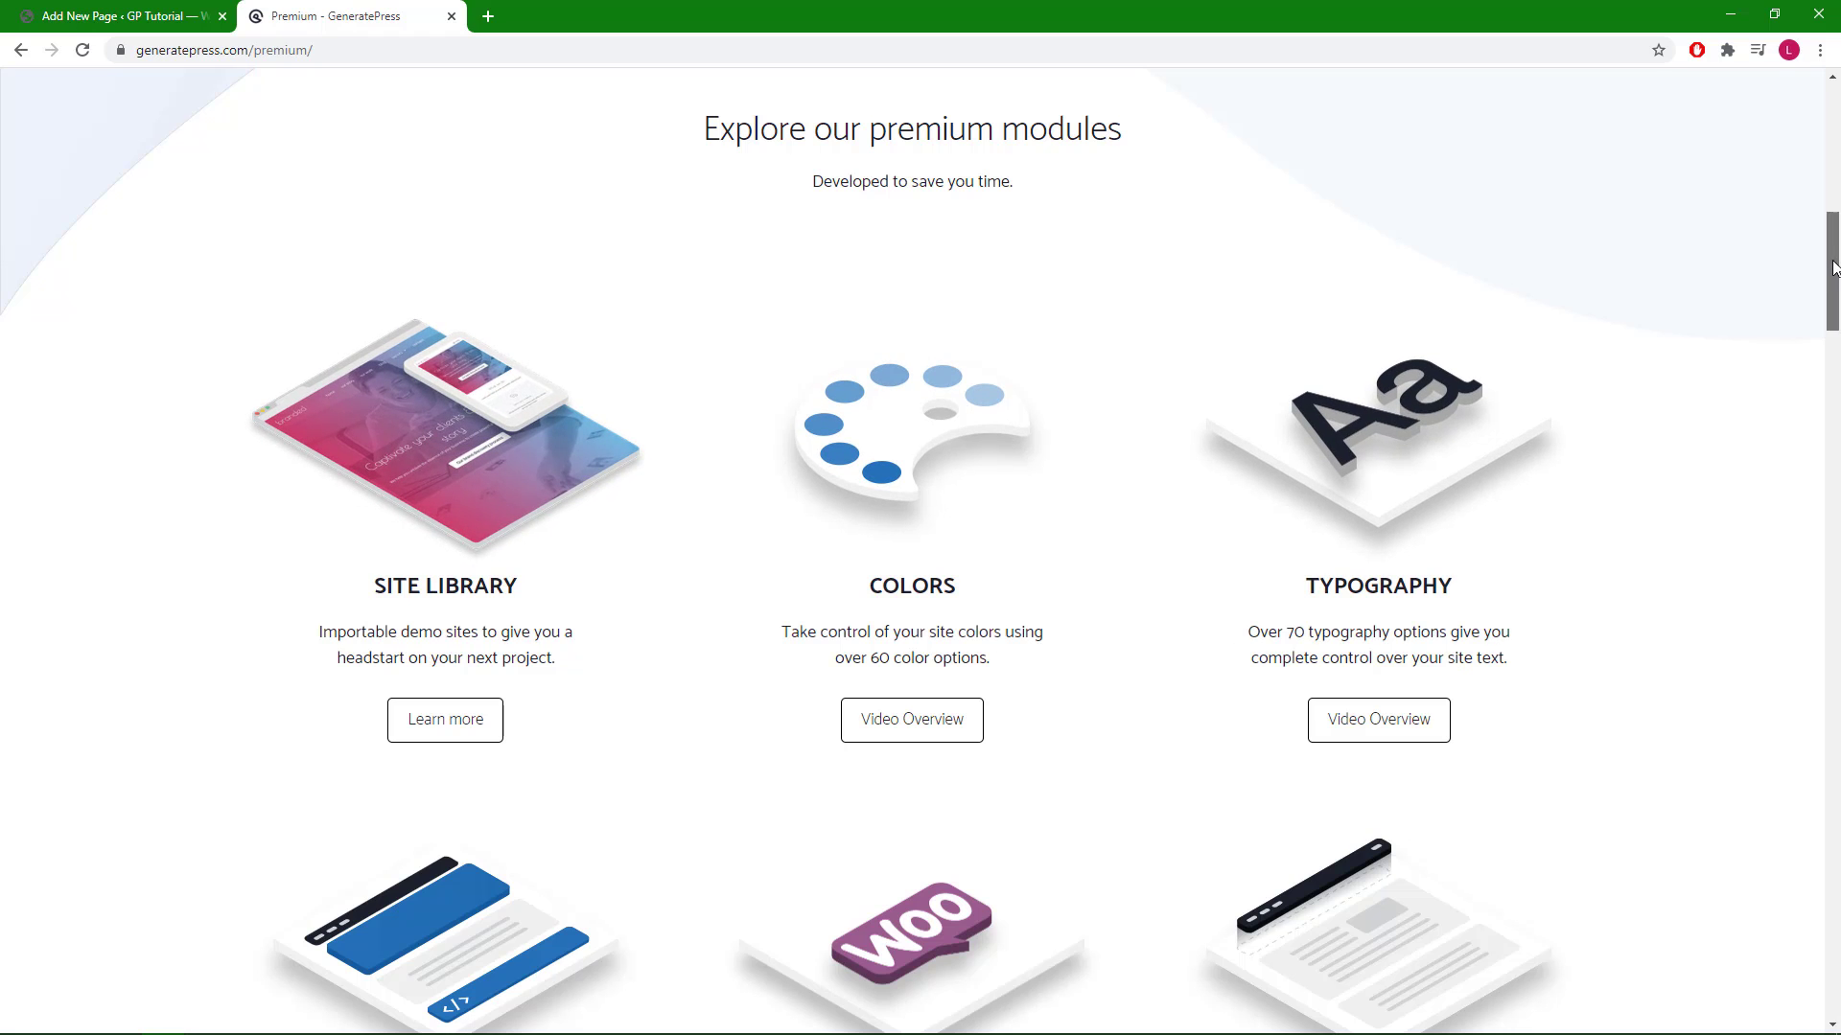
{"action": "mouse_move", "coordinate": [1832, 280]}
{"action": "left_mouse_down"}
{"action": "mouse_move", "coordinate": [1836, 496]}
{"action": "mouse_move", "coordinate": [1833, 340]}
{"action": "mouse_move", "coordinate": [1808, 284]}
{"action": "left_mouse_up"}
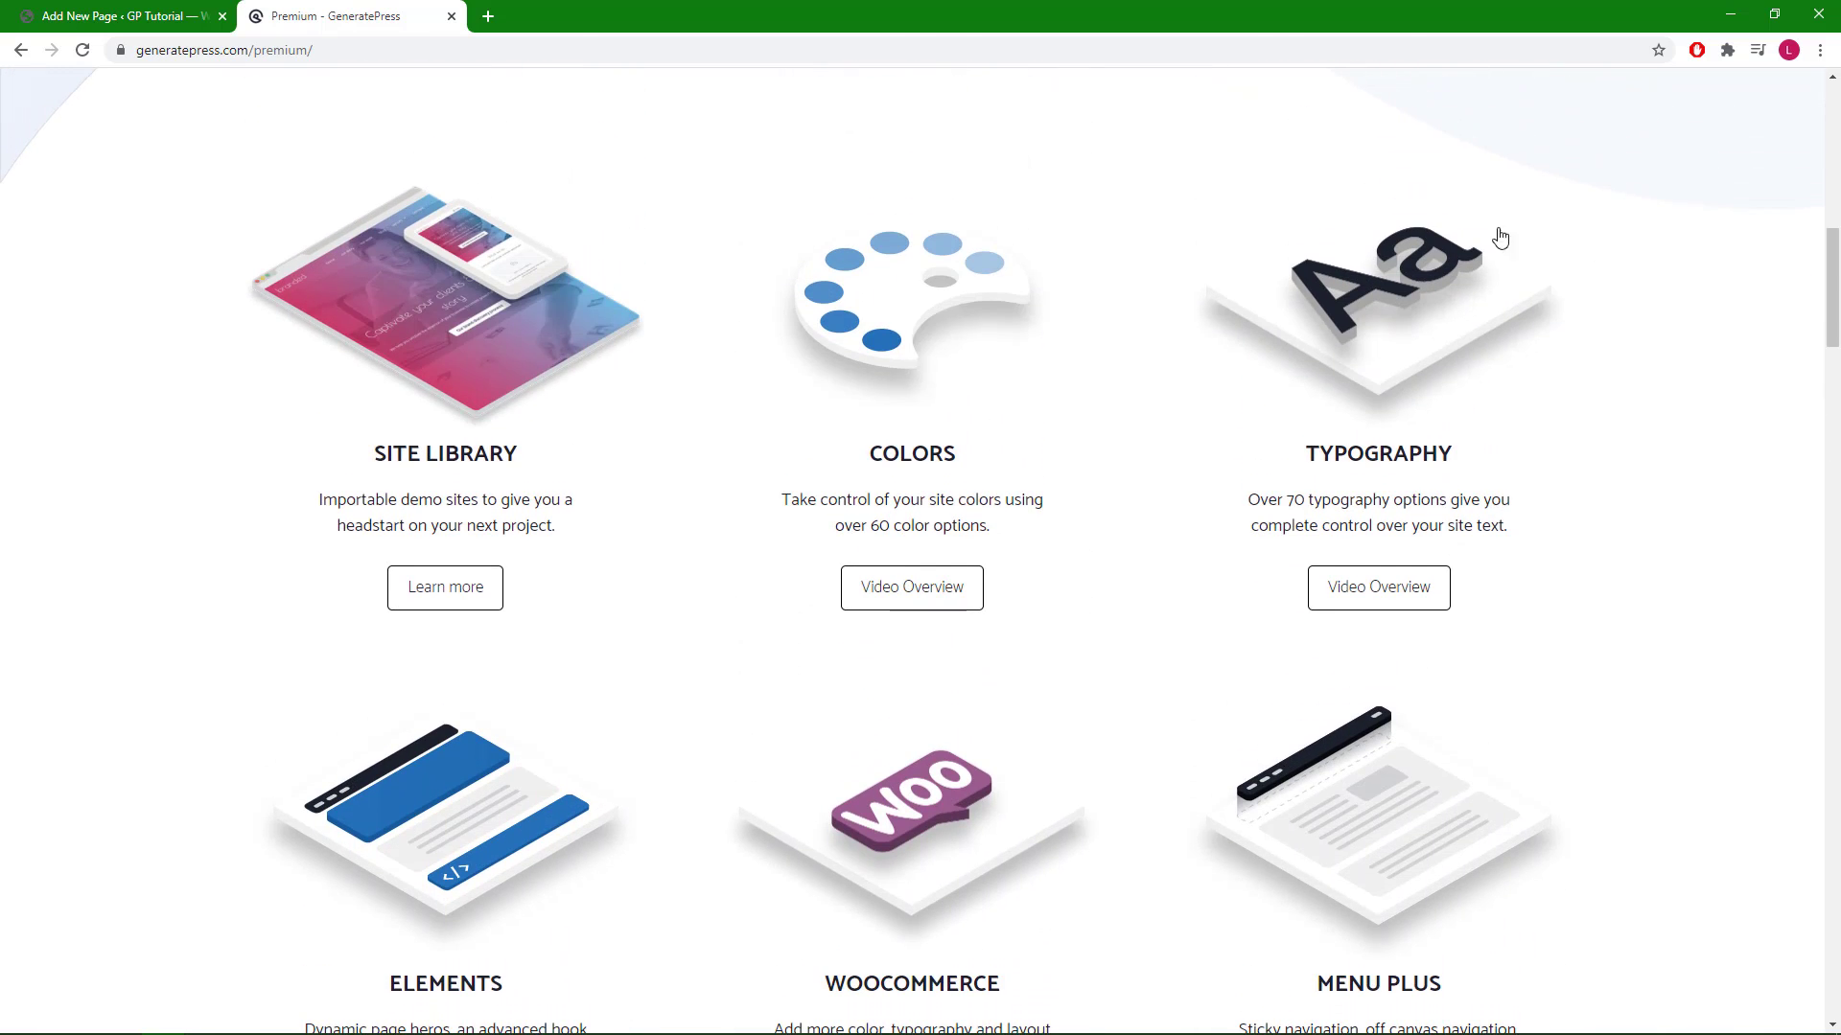
- Insert a Container block below the subtitle with a container width of 1450
{"action": "left_click", "coordinate": [166, 27]}
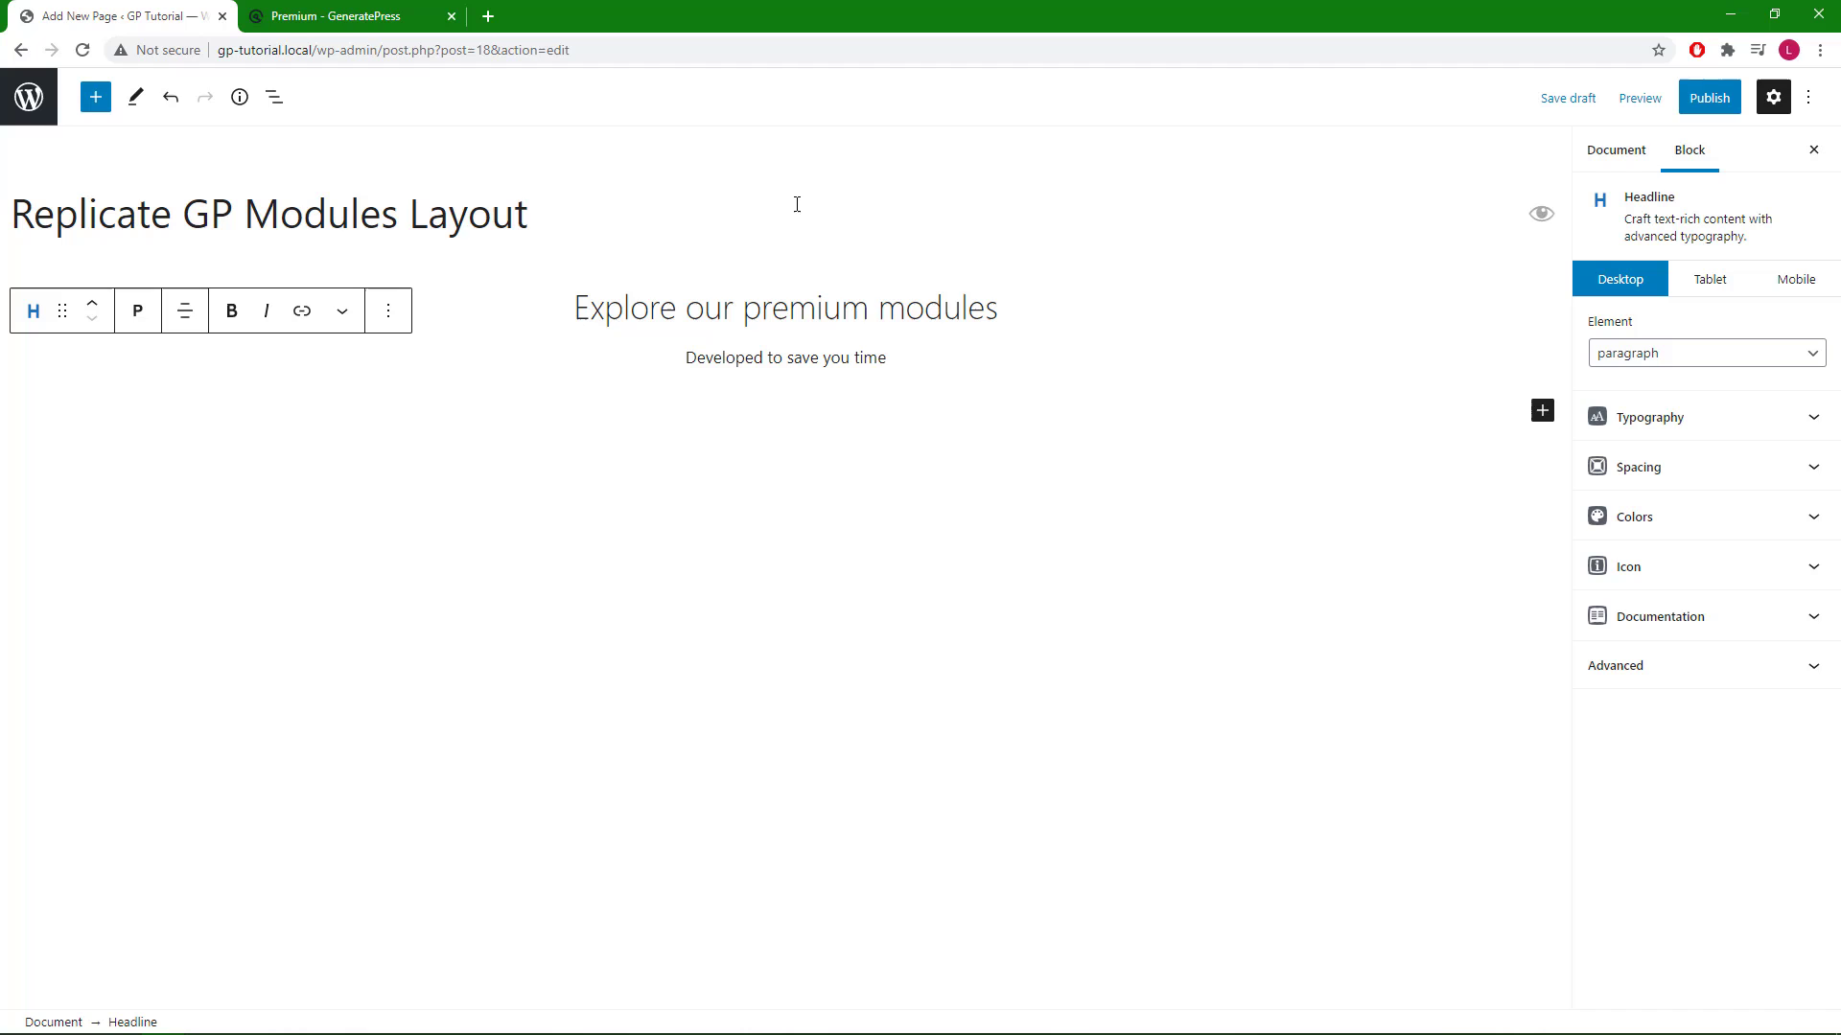
{"action": "left_click", "coordinate": [1538, 412]}
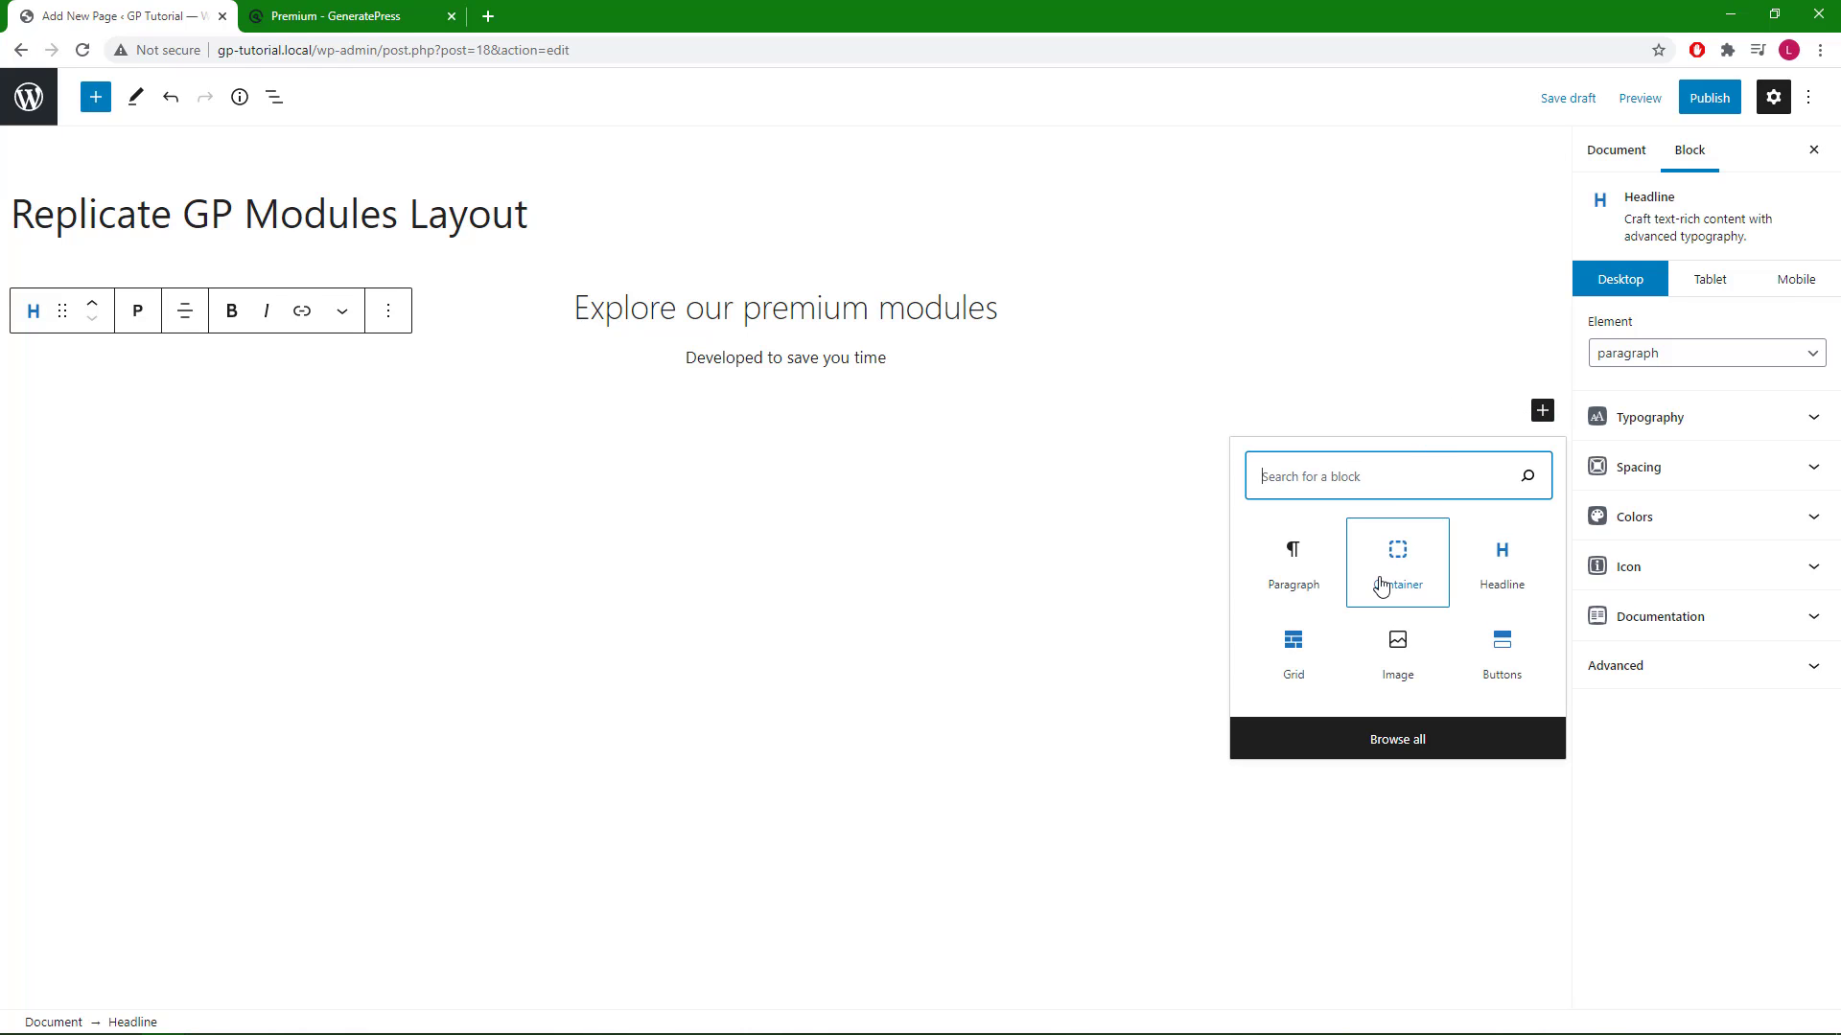
{"action": "left_click", "coordinate": [1382, 587]}
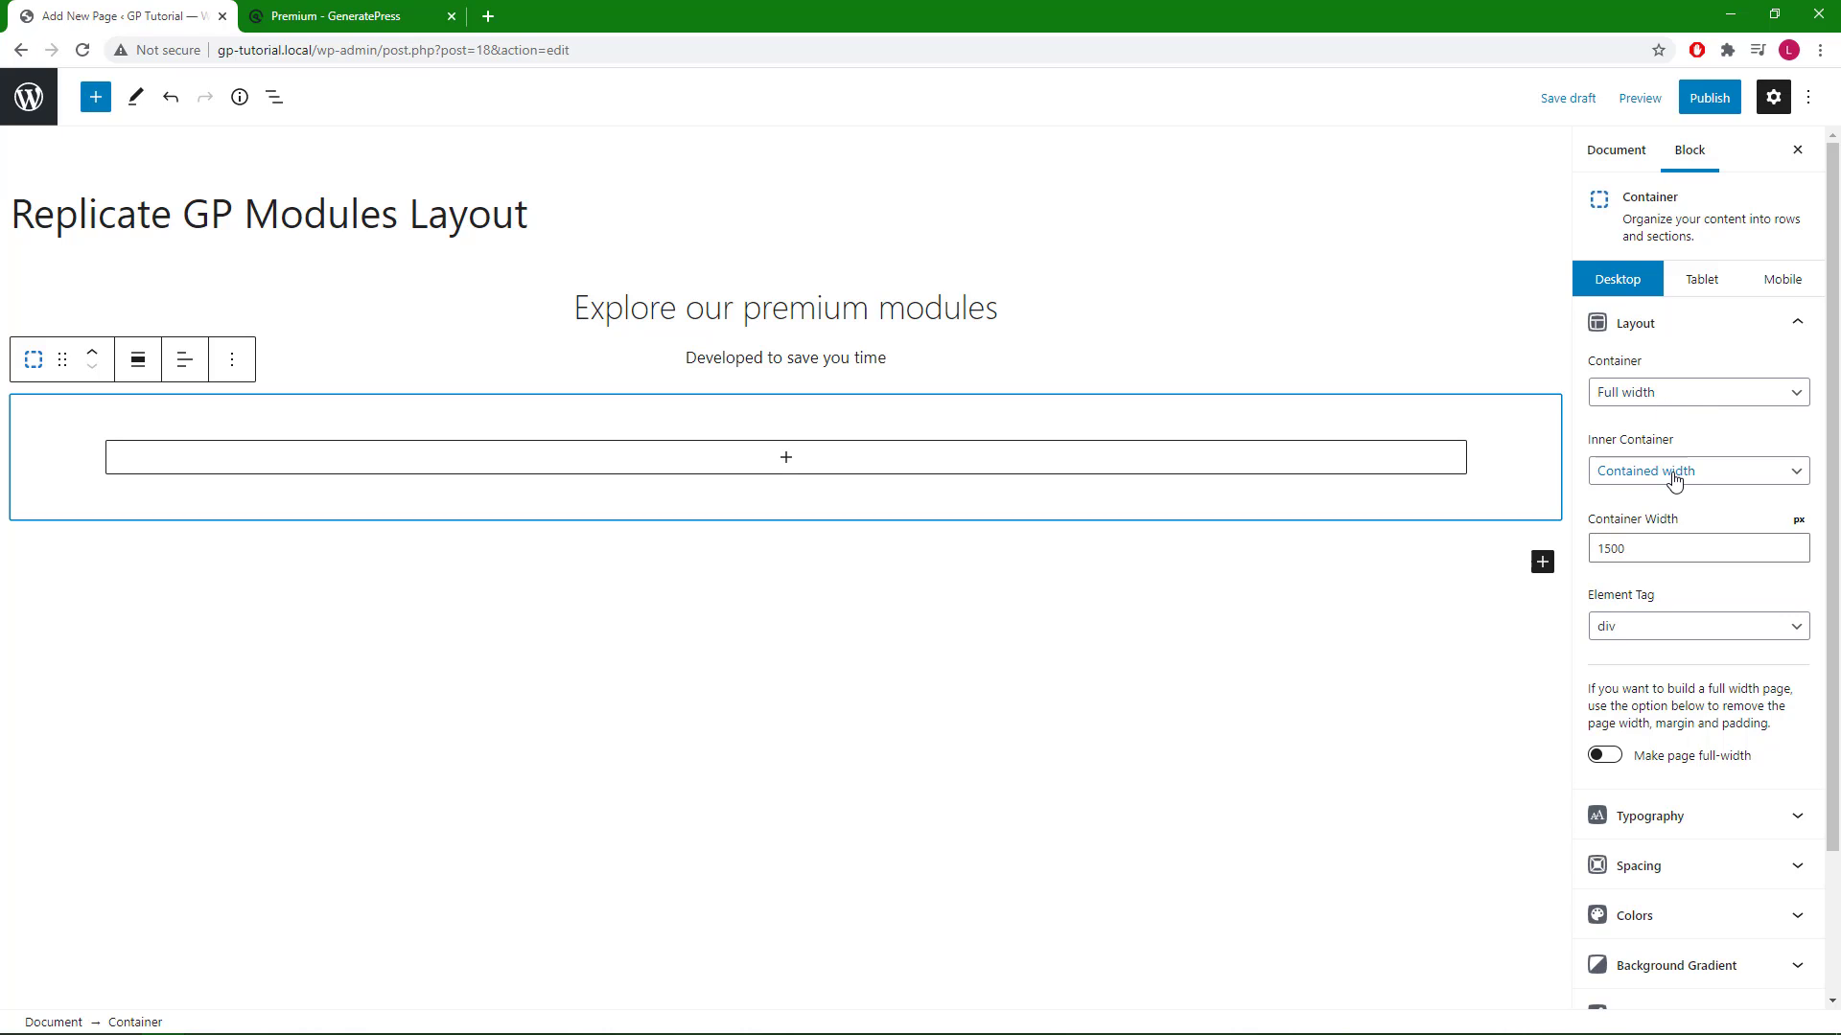
{"action": "left_click_drag", "start_coordinate": [1618, 553], "coordinate": [1624, 548]}
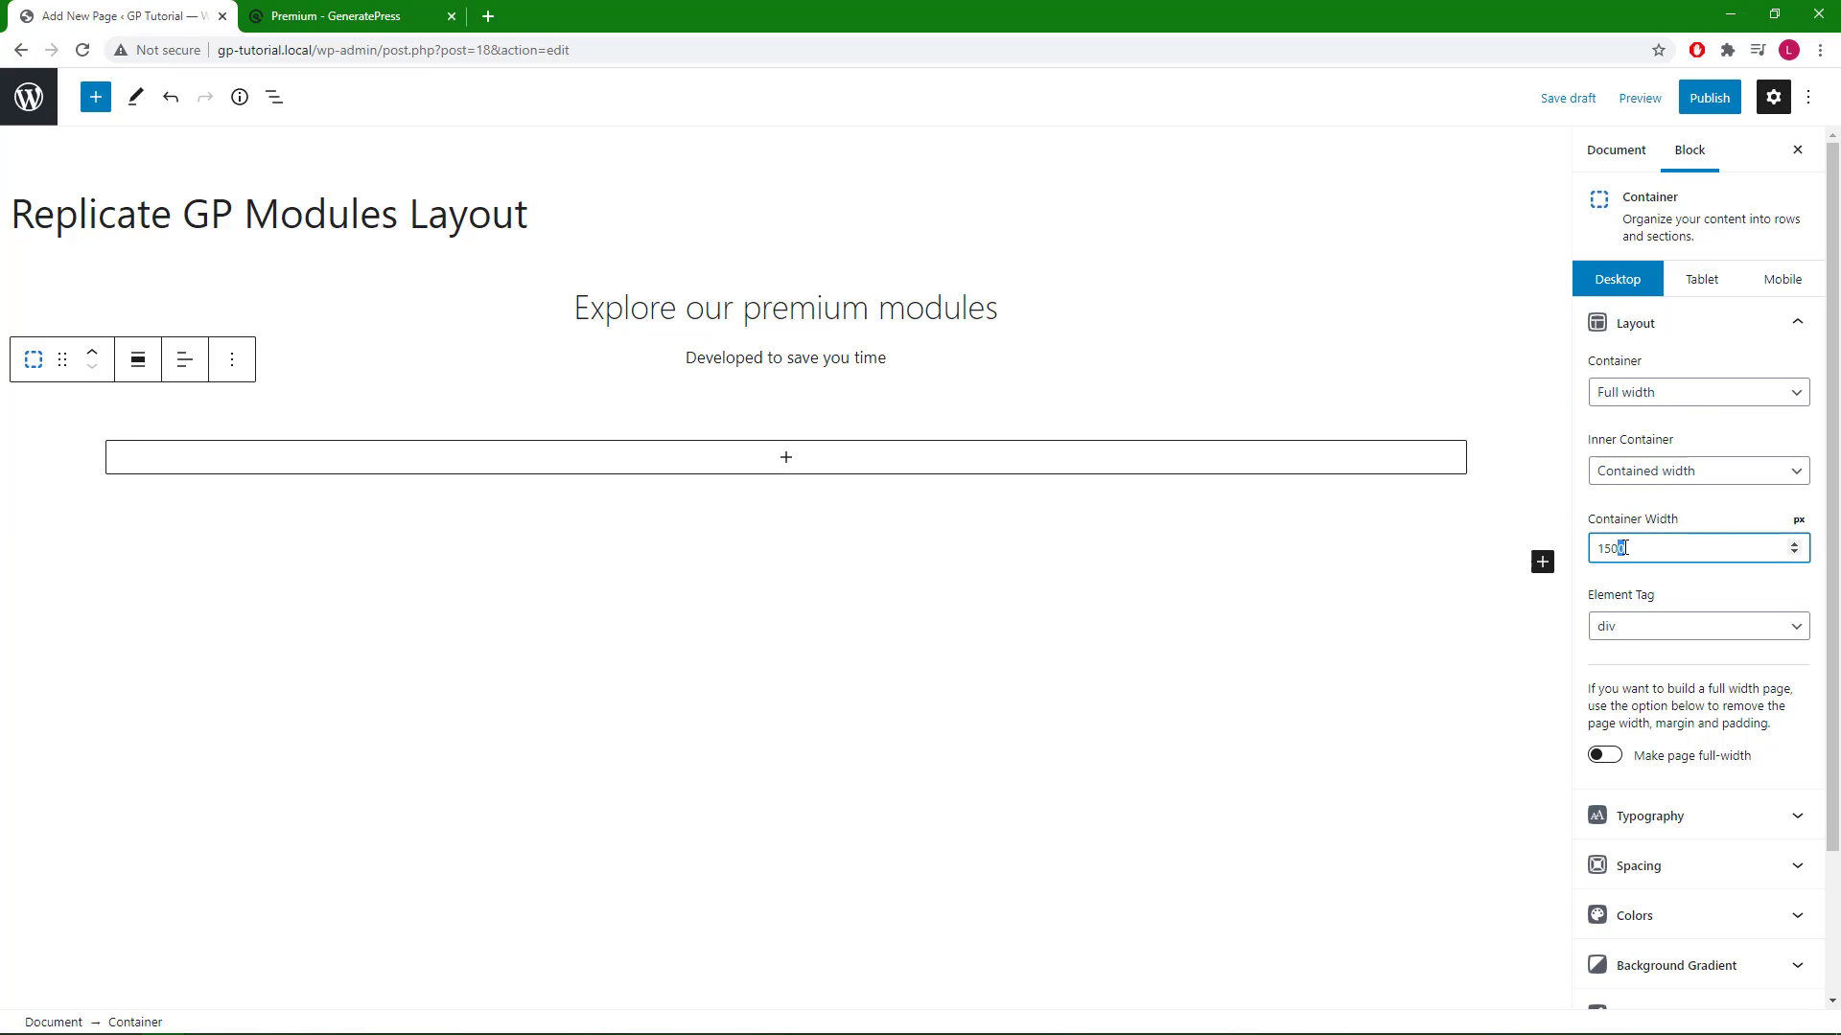
{"action": "double_click", "coordinate": [1611, 547]}
{"action": "type", "text": "1450"}
- Expand the container's Spacing settings and open its inner block inserter
{"action": "left_click_drag", "start_coordinate": [1831, 563], "coordinate": [1831, 712]}
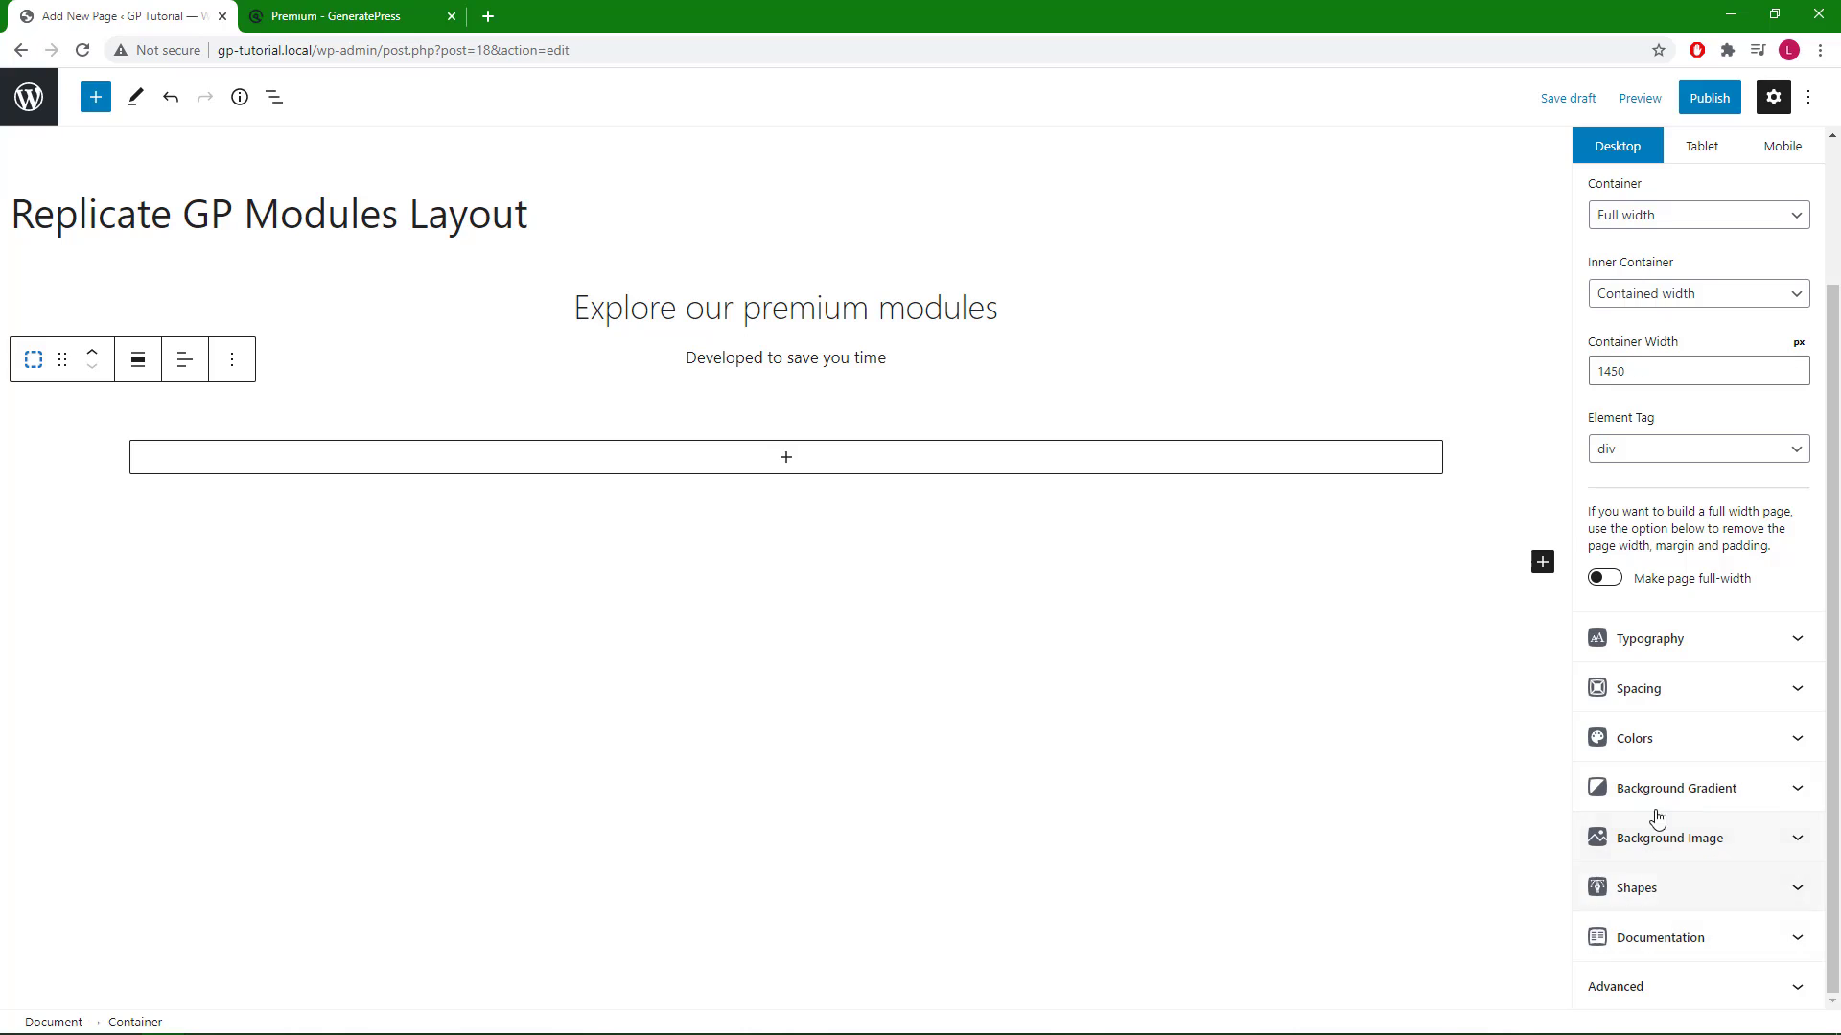
{"action": "left_click", "coordinate": [1674, 704]}
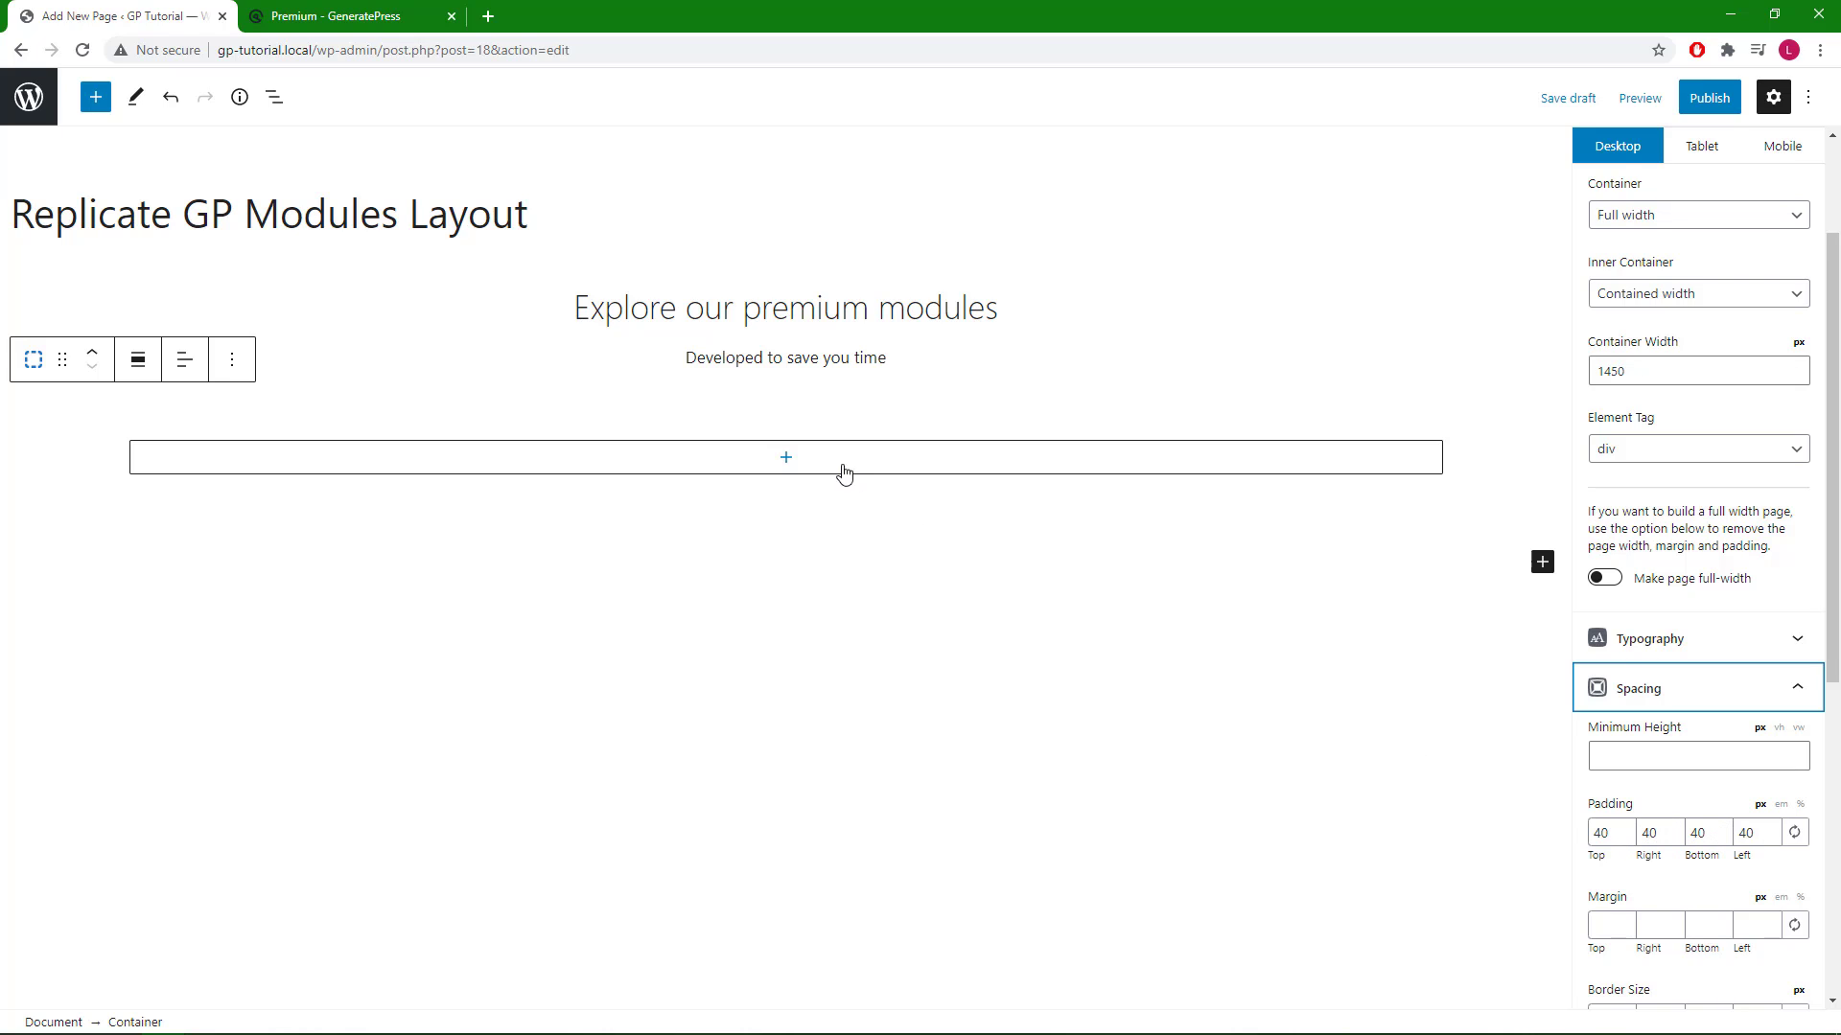
{"action": "left_click", "coordinate": [795, 461]}
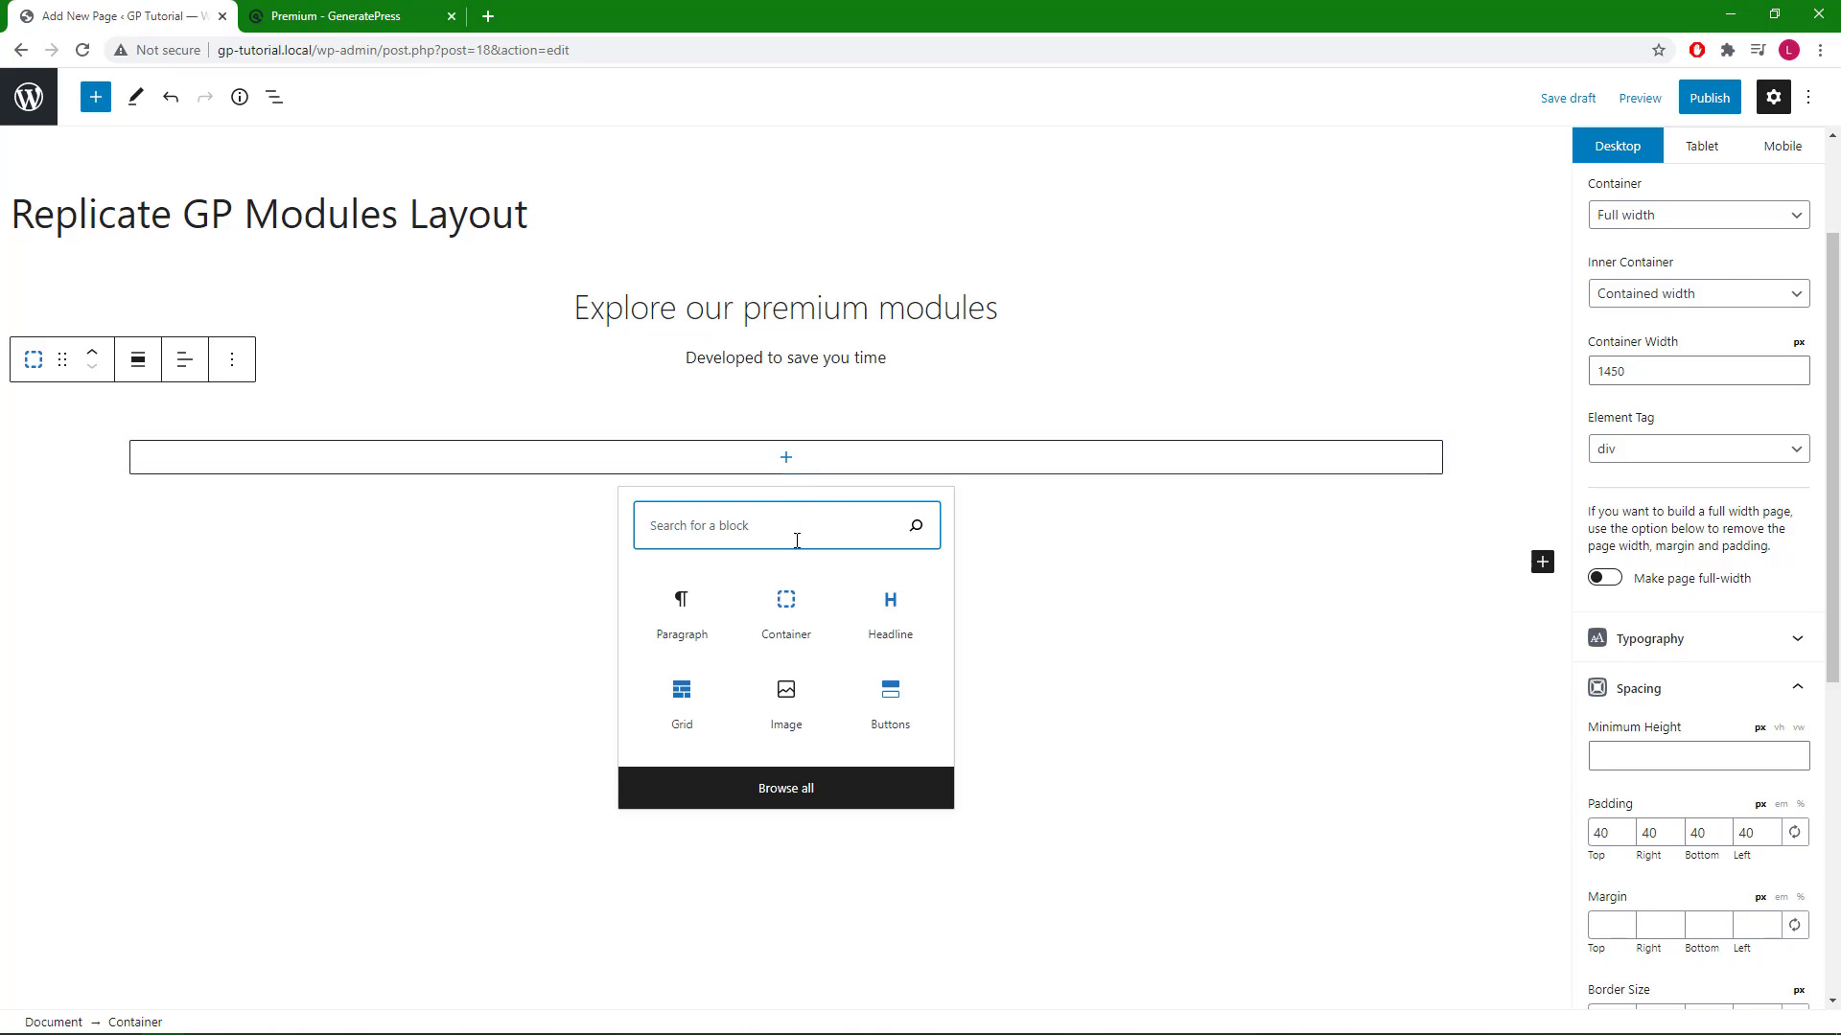
- Add a single-column Grid inside the container and set its grid item to 33% width
{"action": "left_click", "coordinate": [703, 713]}
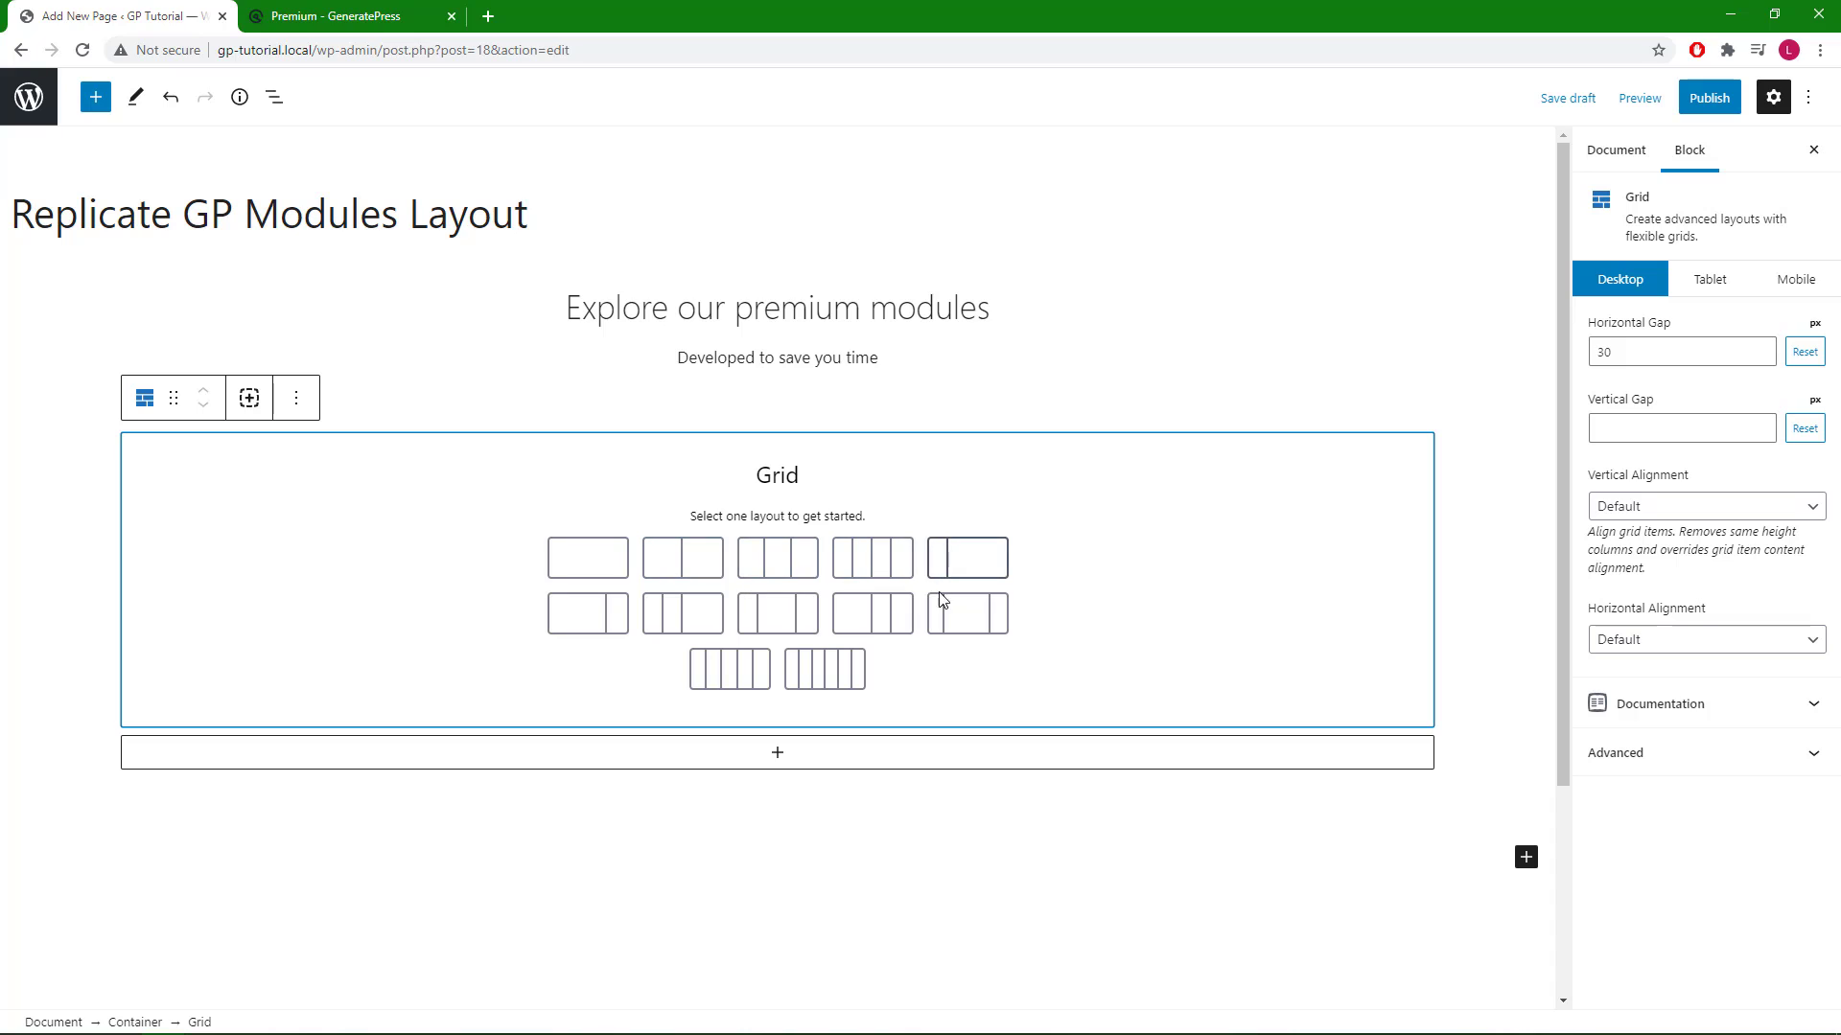
{"action": "left_click", "coordinate": [589, 560]}
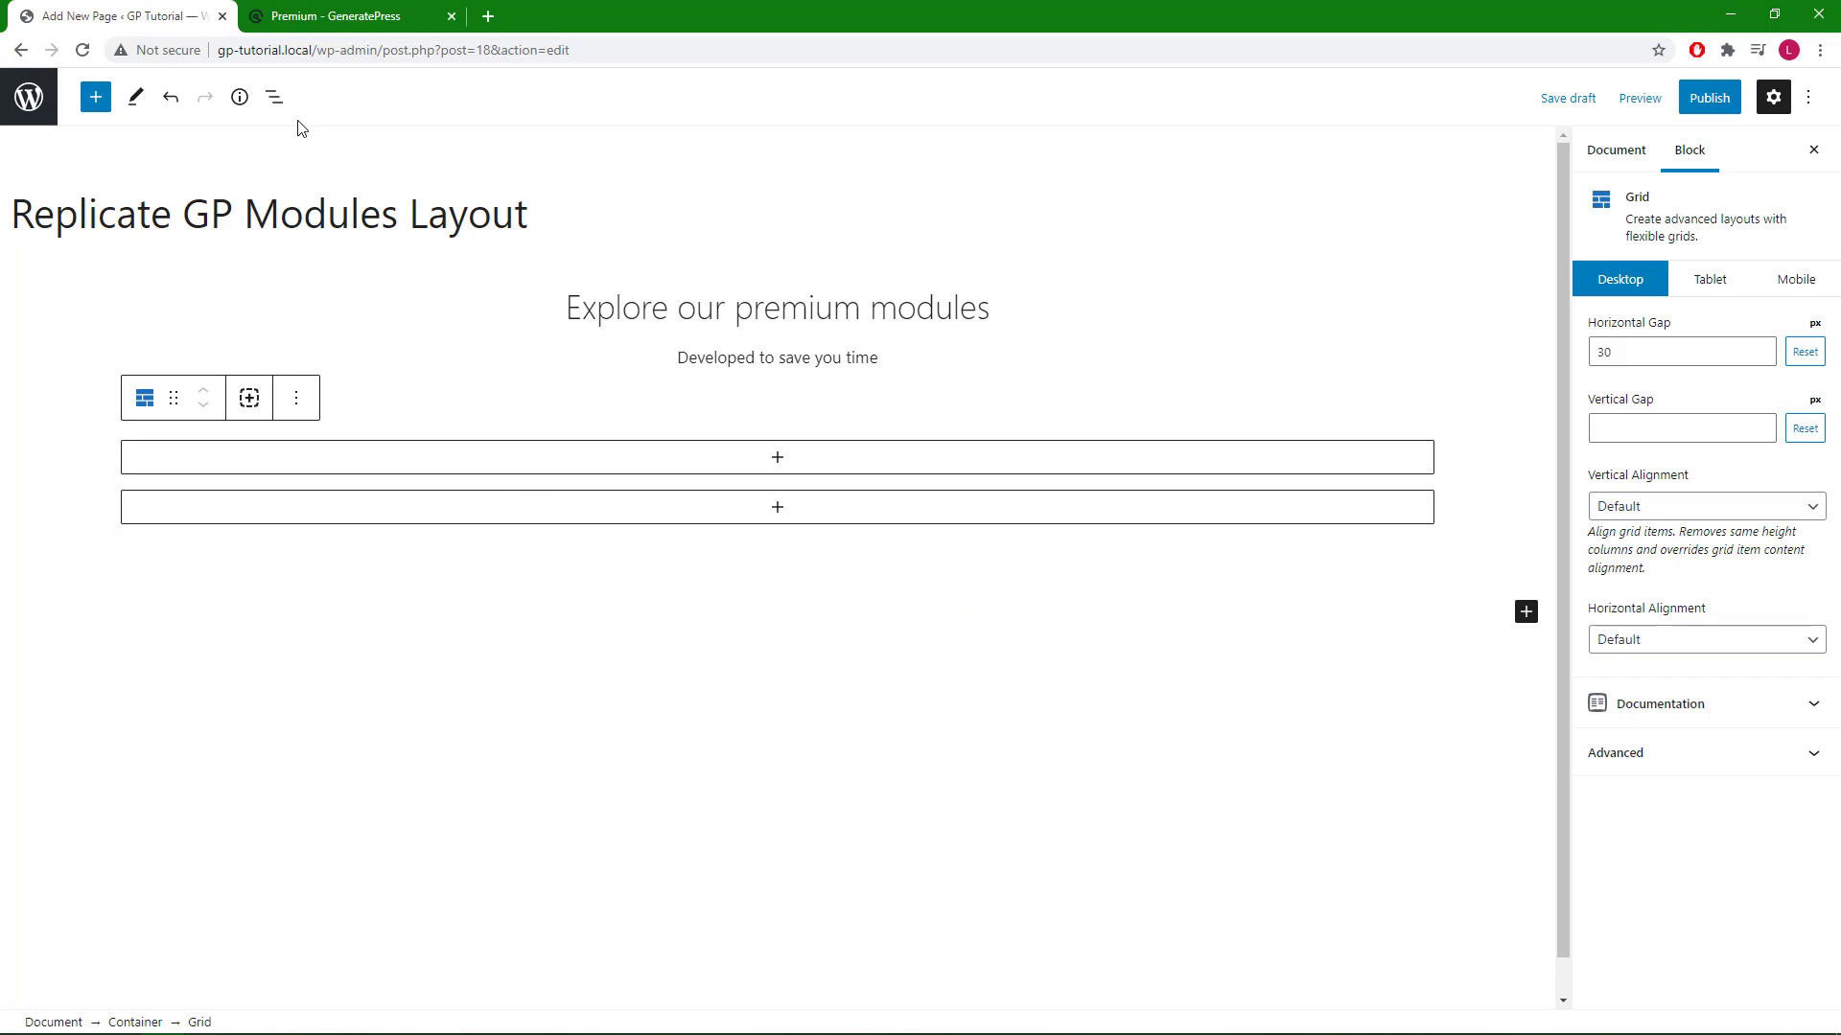
{"action": "left_click", "coordinate": [275, 98]}
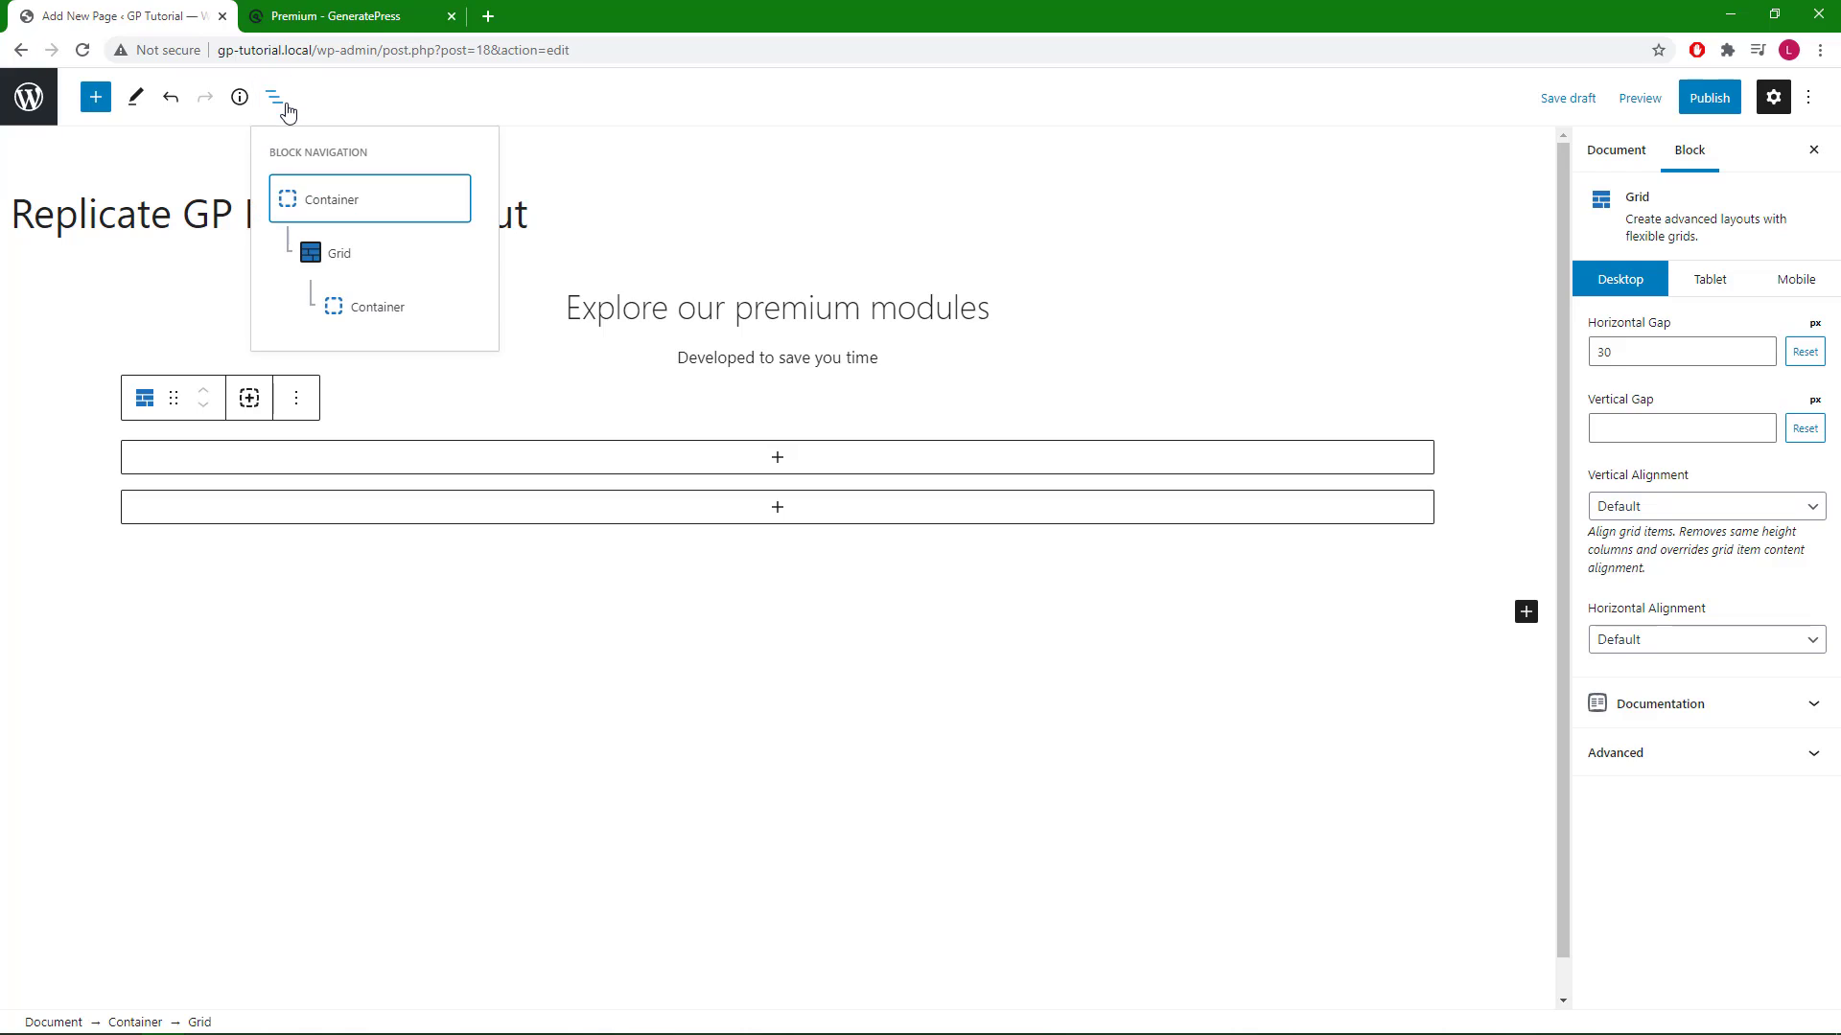
{"action": "left_click", "coordinate": [384, 308]}
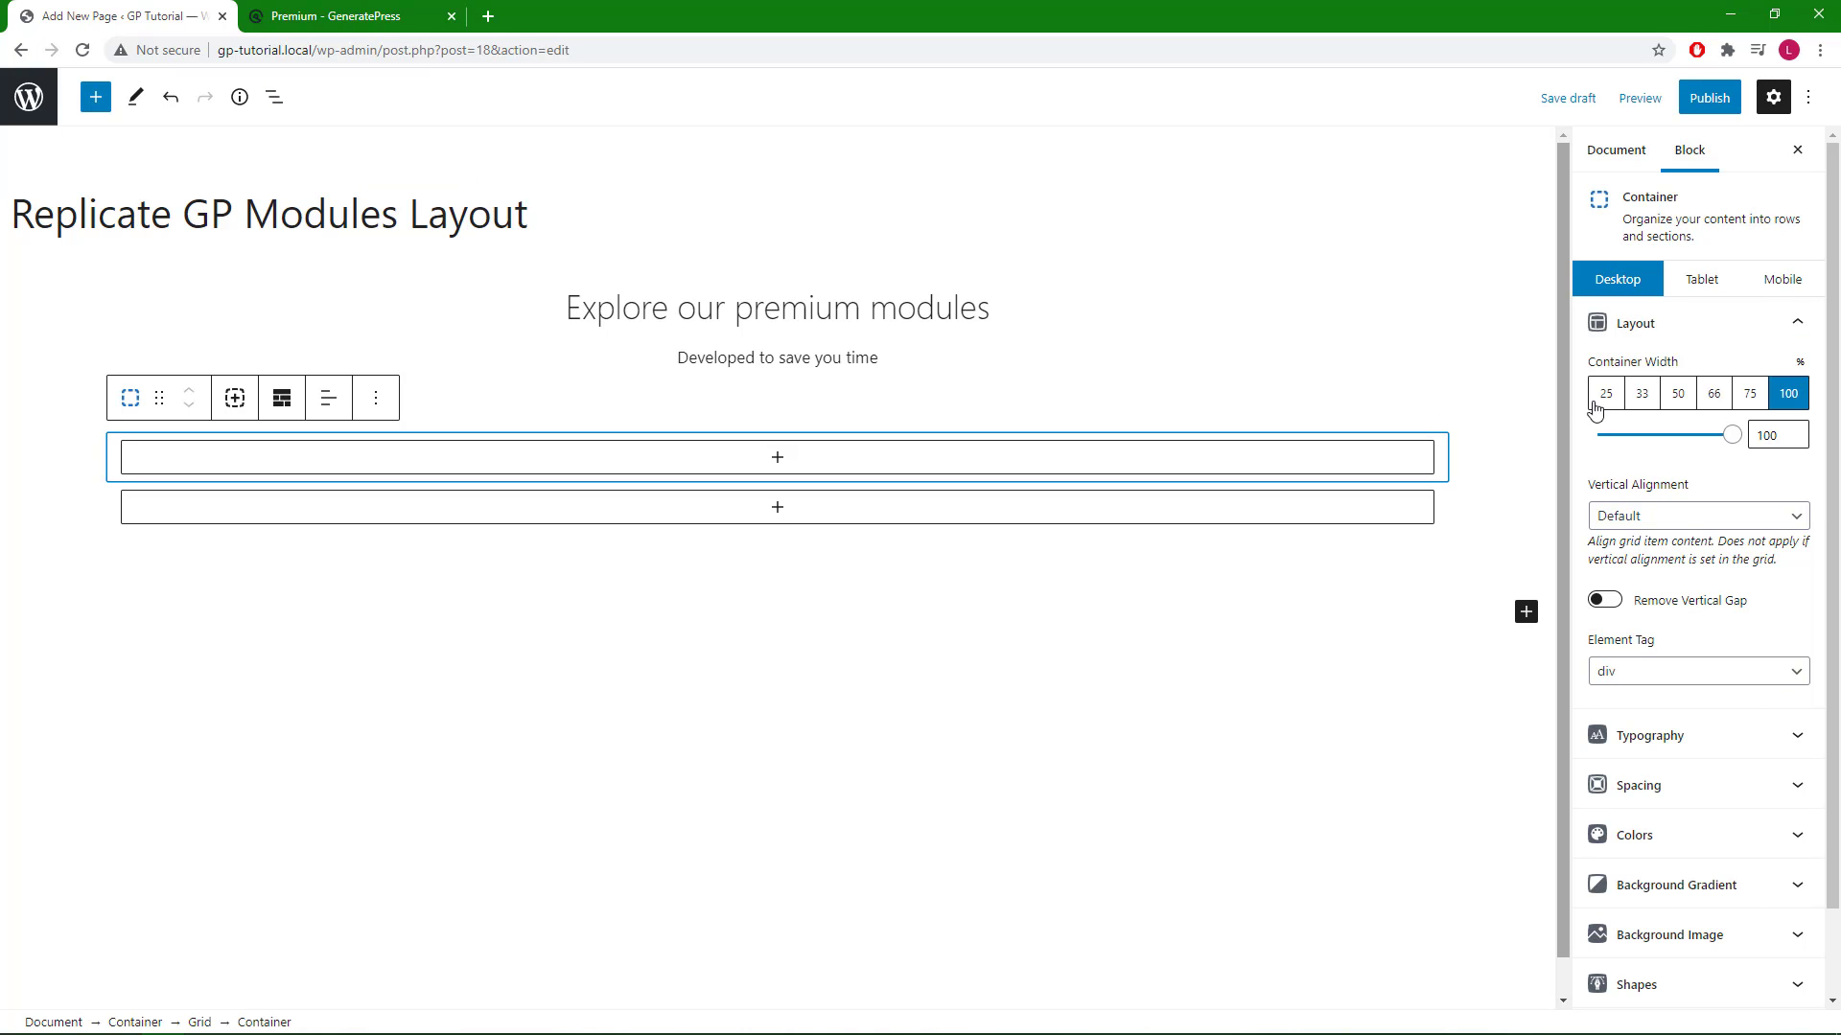
{"action": "left_click", "coordinate": [1642, 395]}
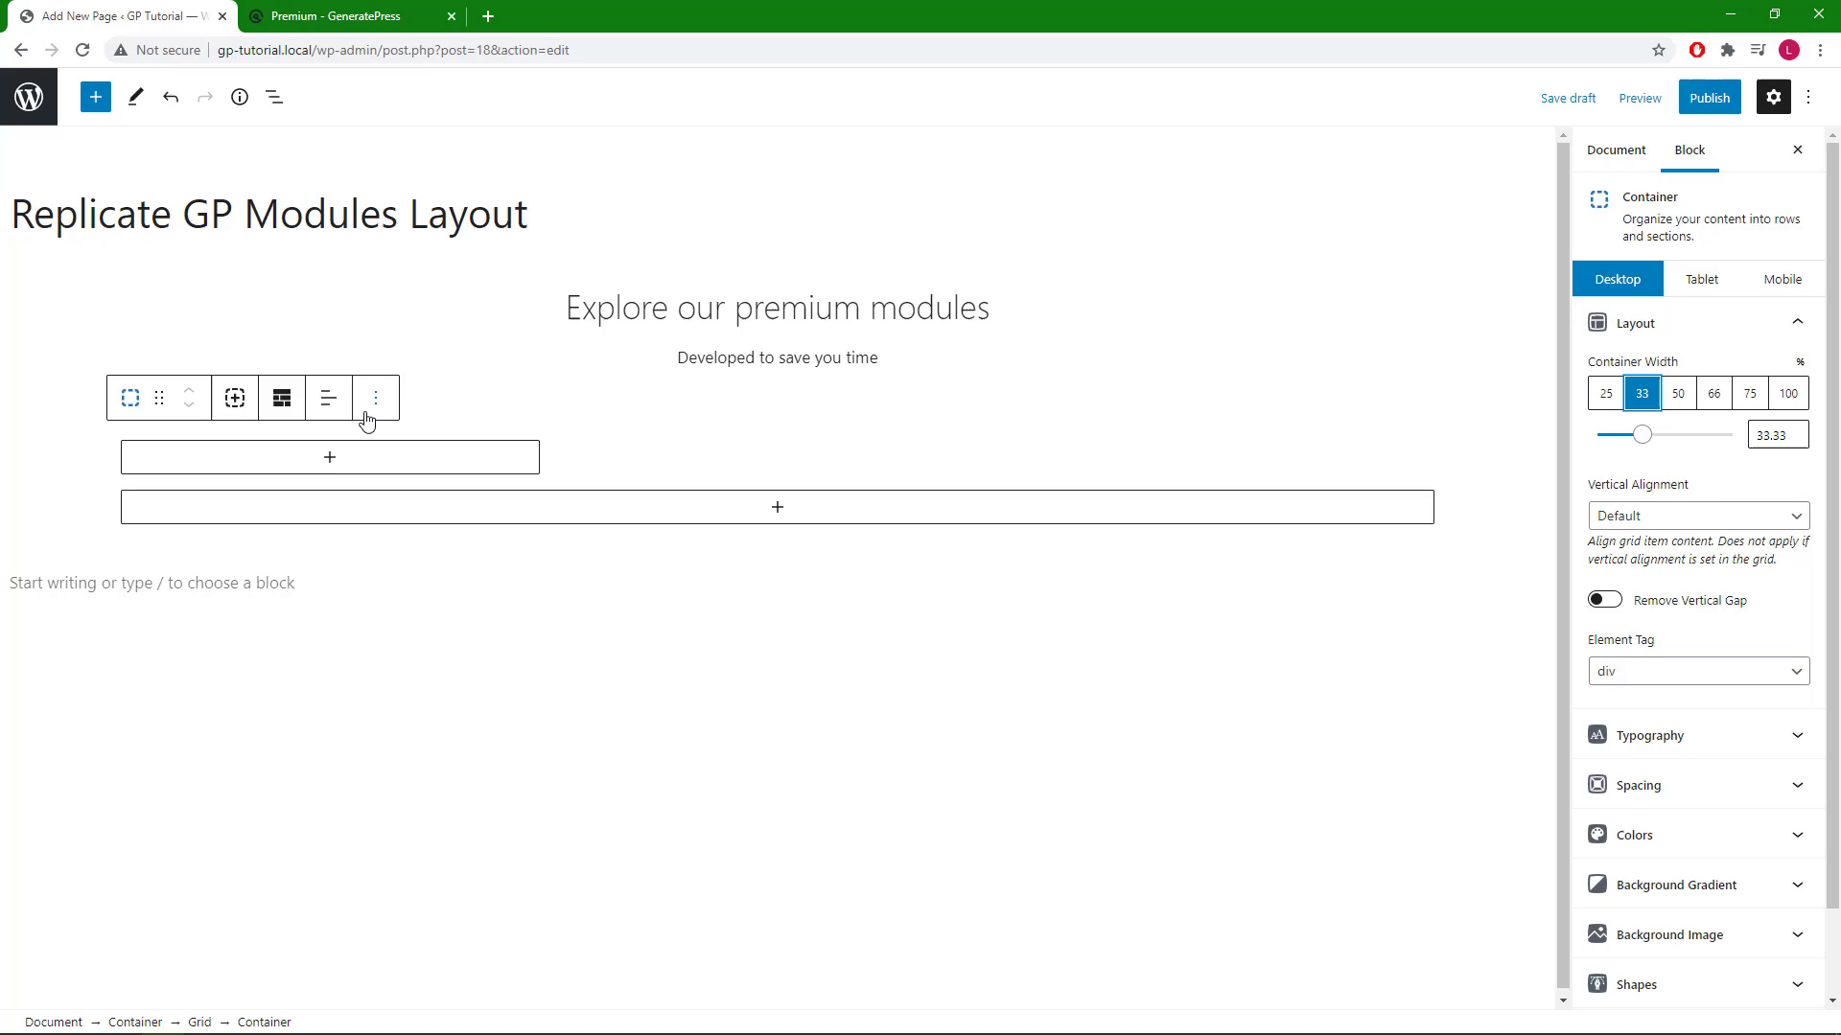
- Insert the colors-module-2 image from the Media Library into the grid item, aligned center
{"action": "left_click", "coordinate": [331, 460]}
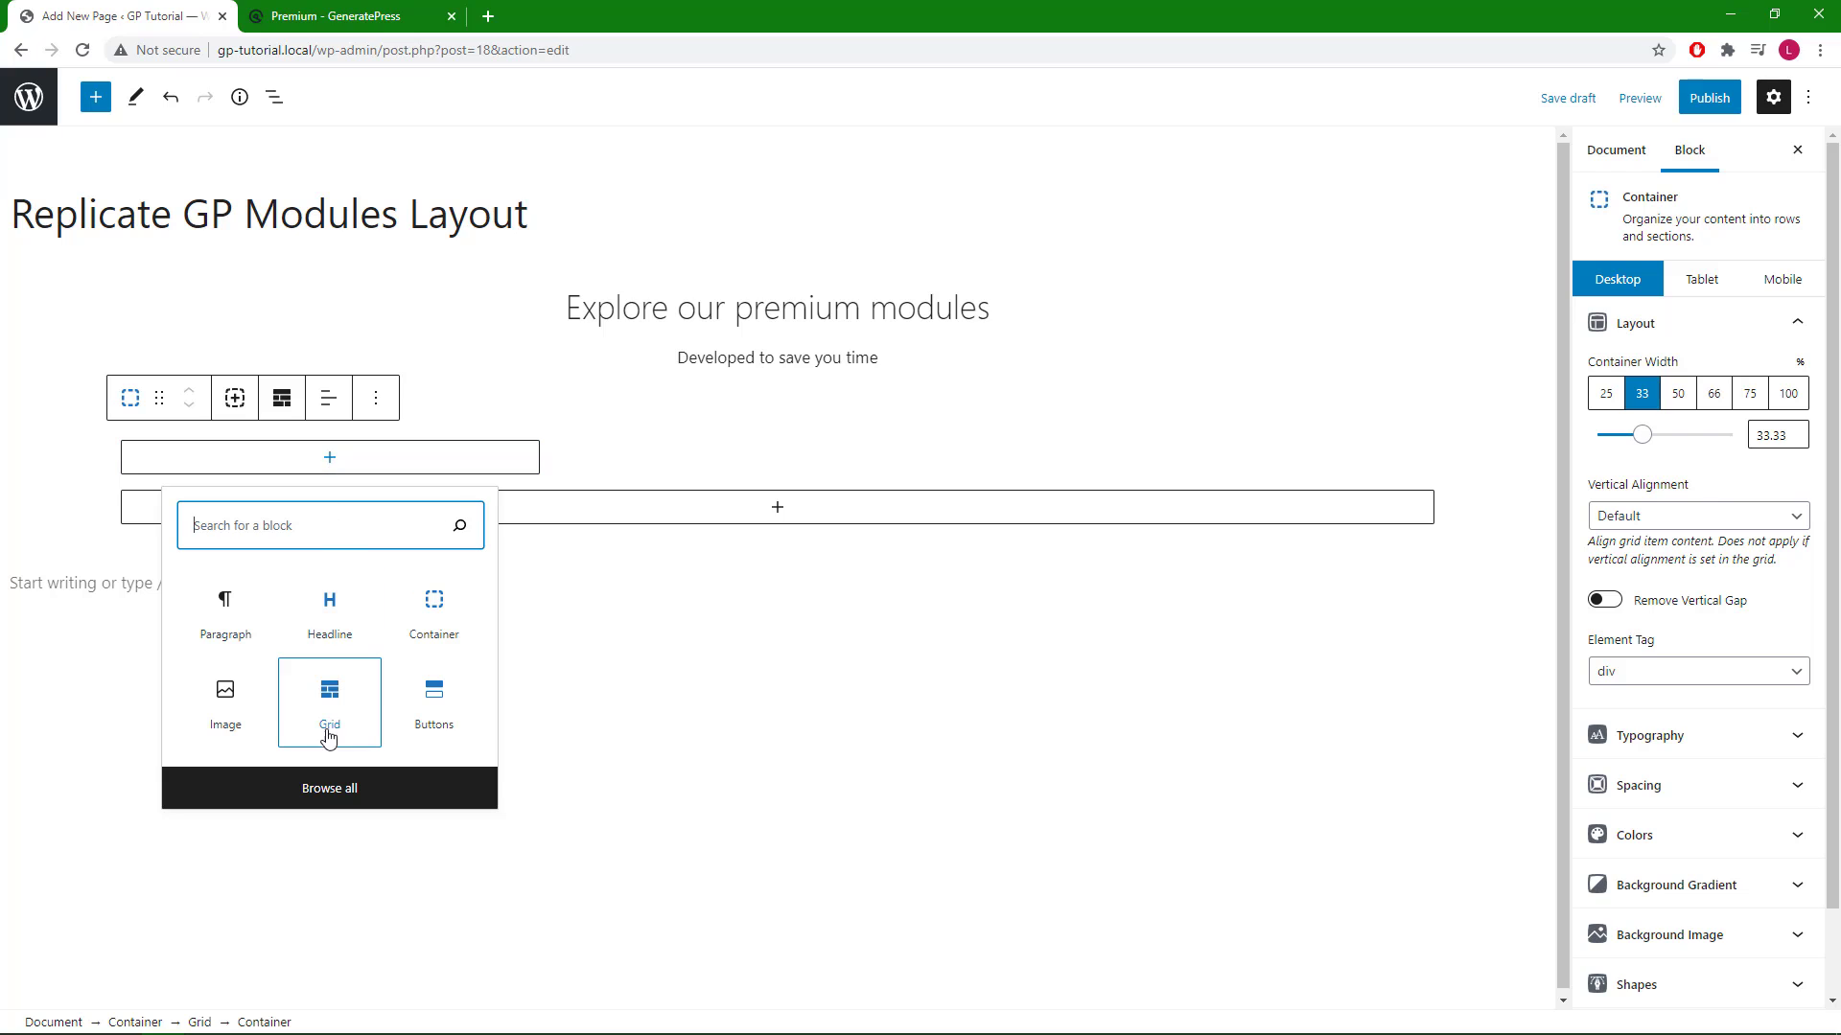
{"action": "left_click", "coordinate": [243, 722]}
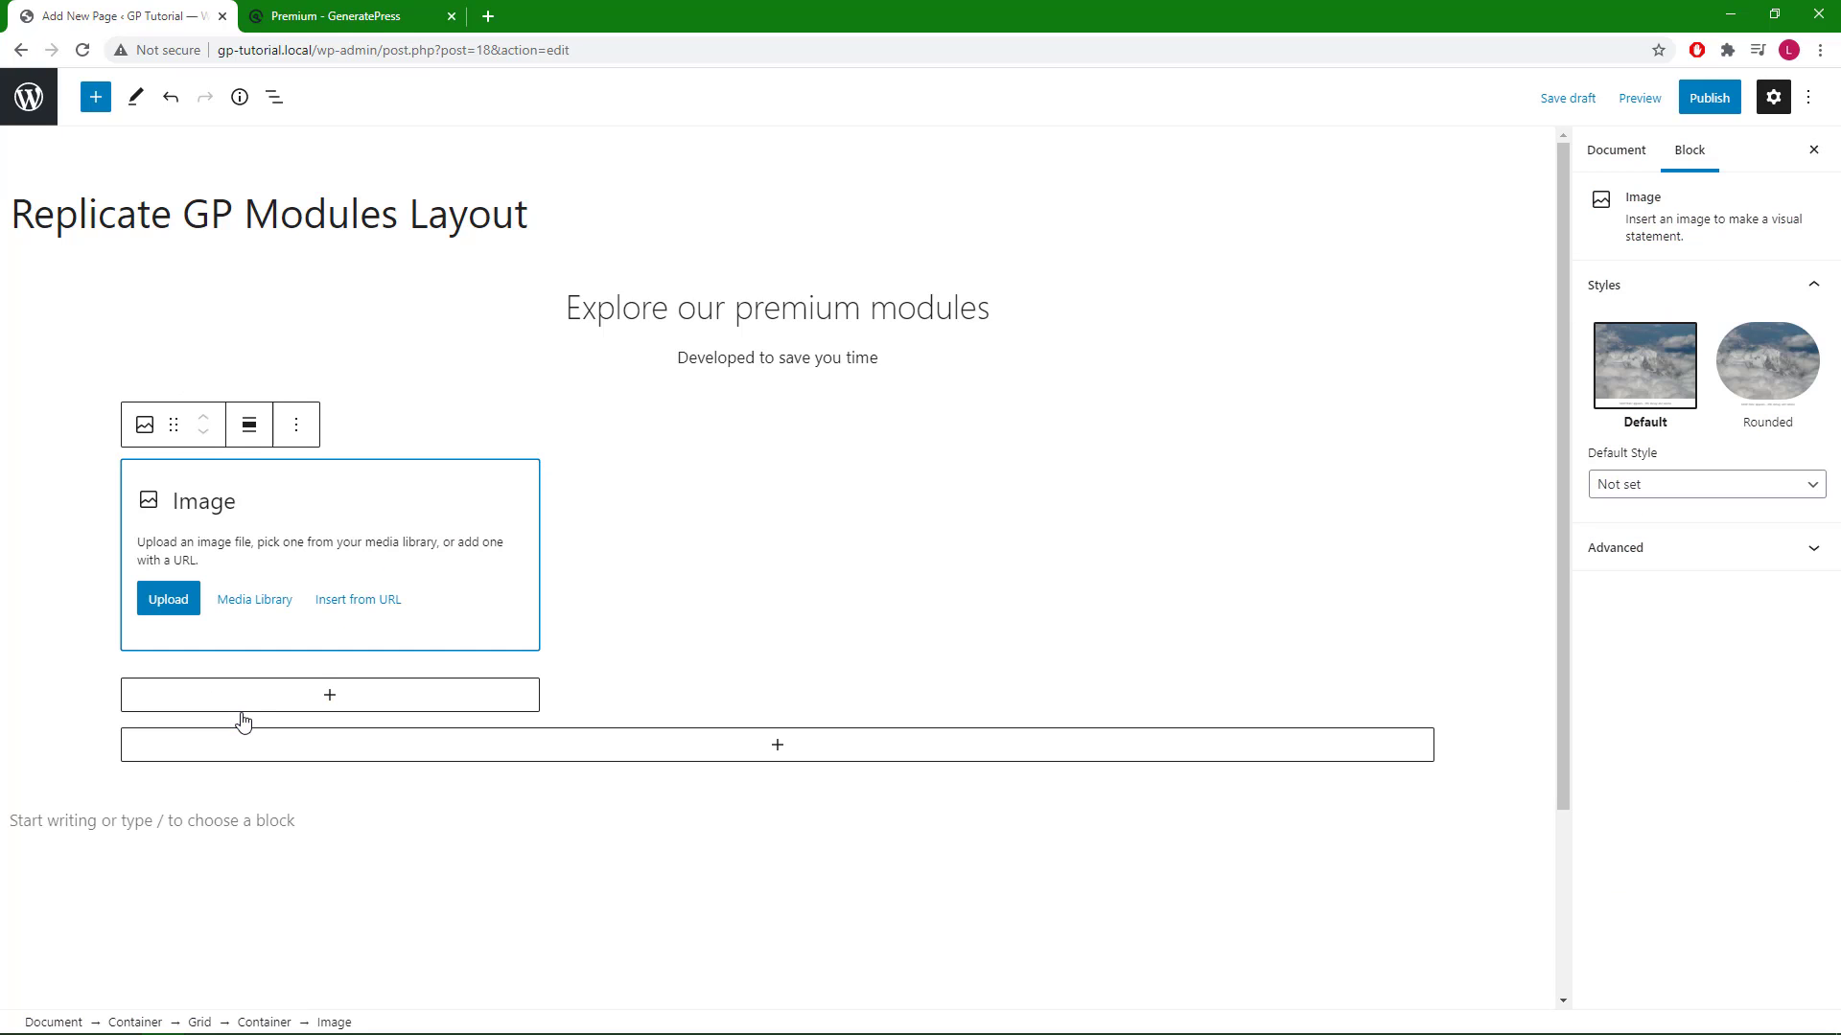
{"action": "left_click", "coordinate": [246, 617]}
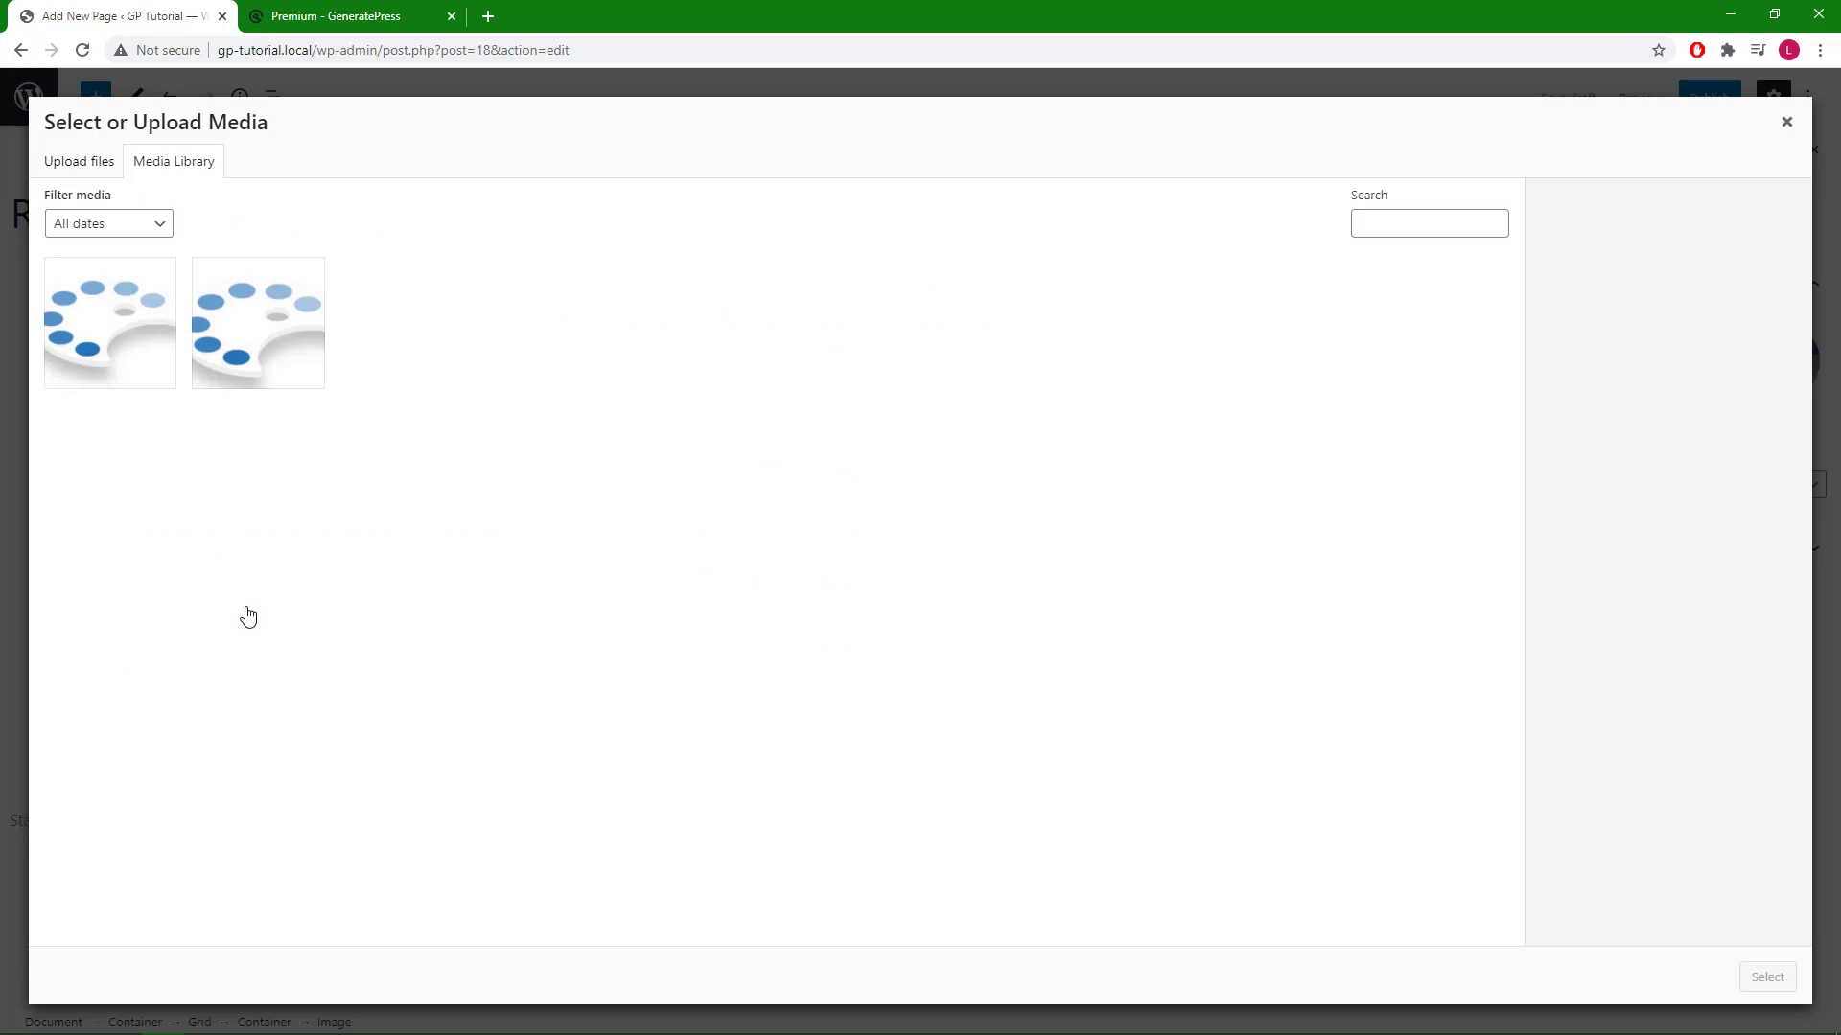
{"action": "left_click", "coordinate": [129, 358]}
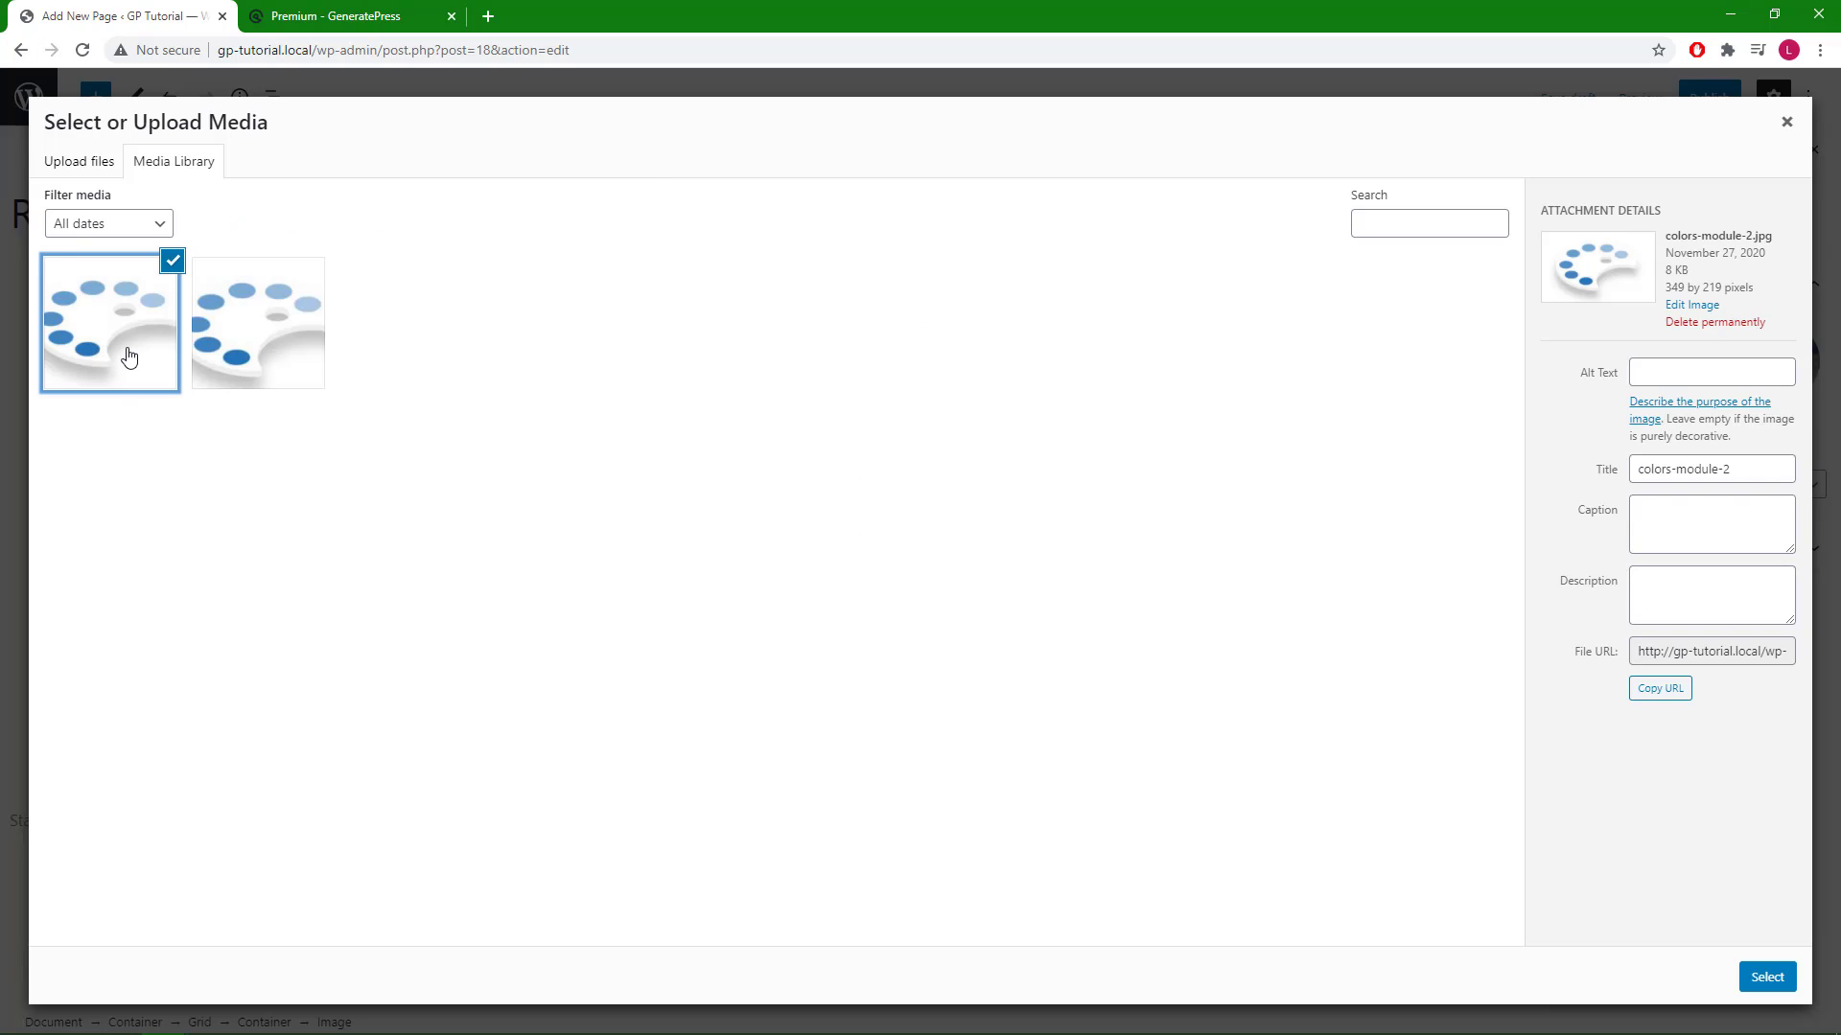
{"action": "left_click", "coordinate": [1767, 978]}
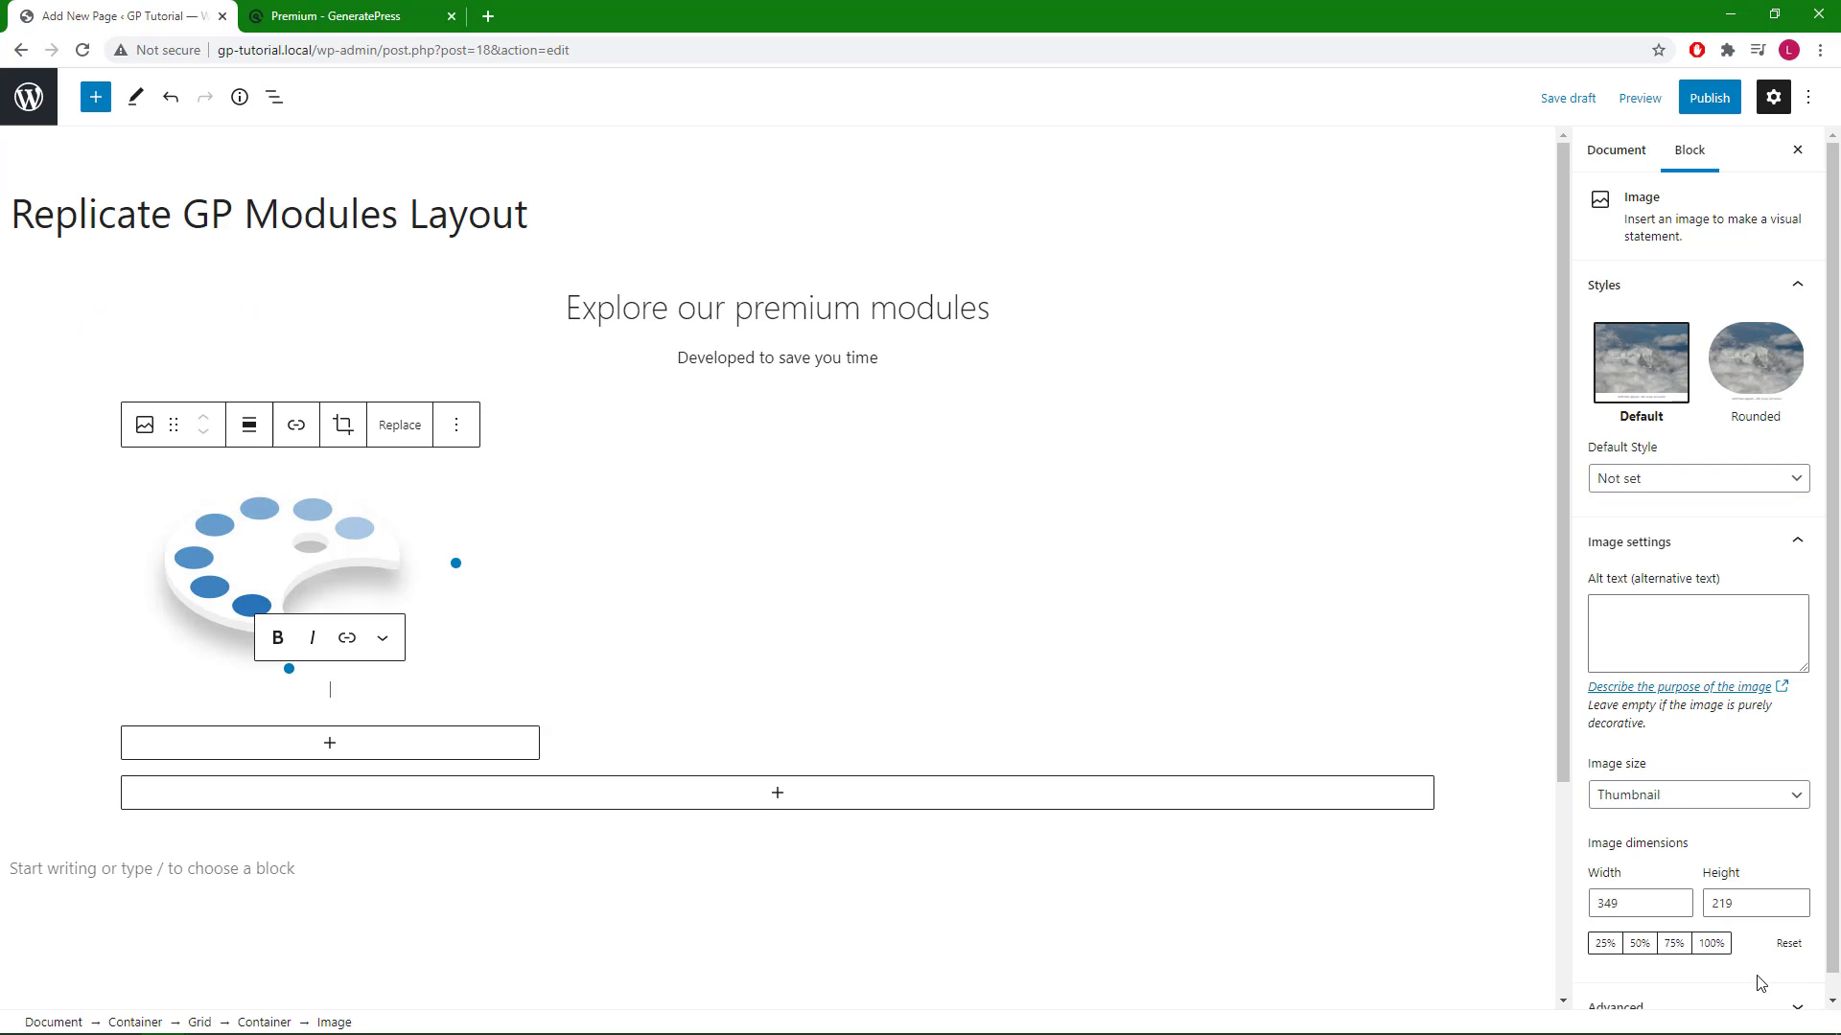
{"action": "left_click", "coordinate": [249, 427]}
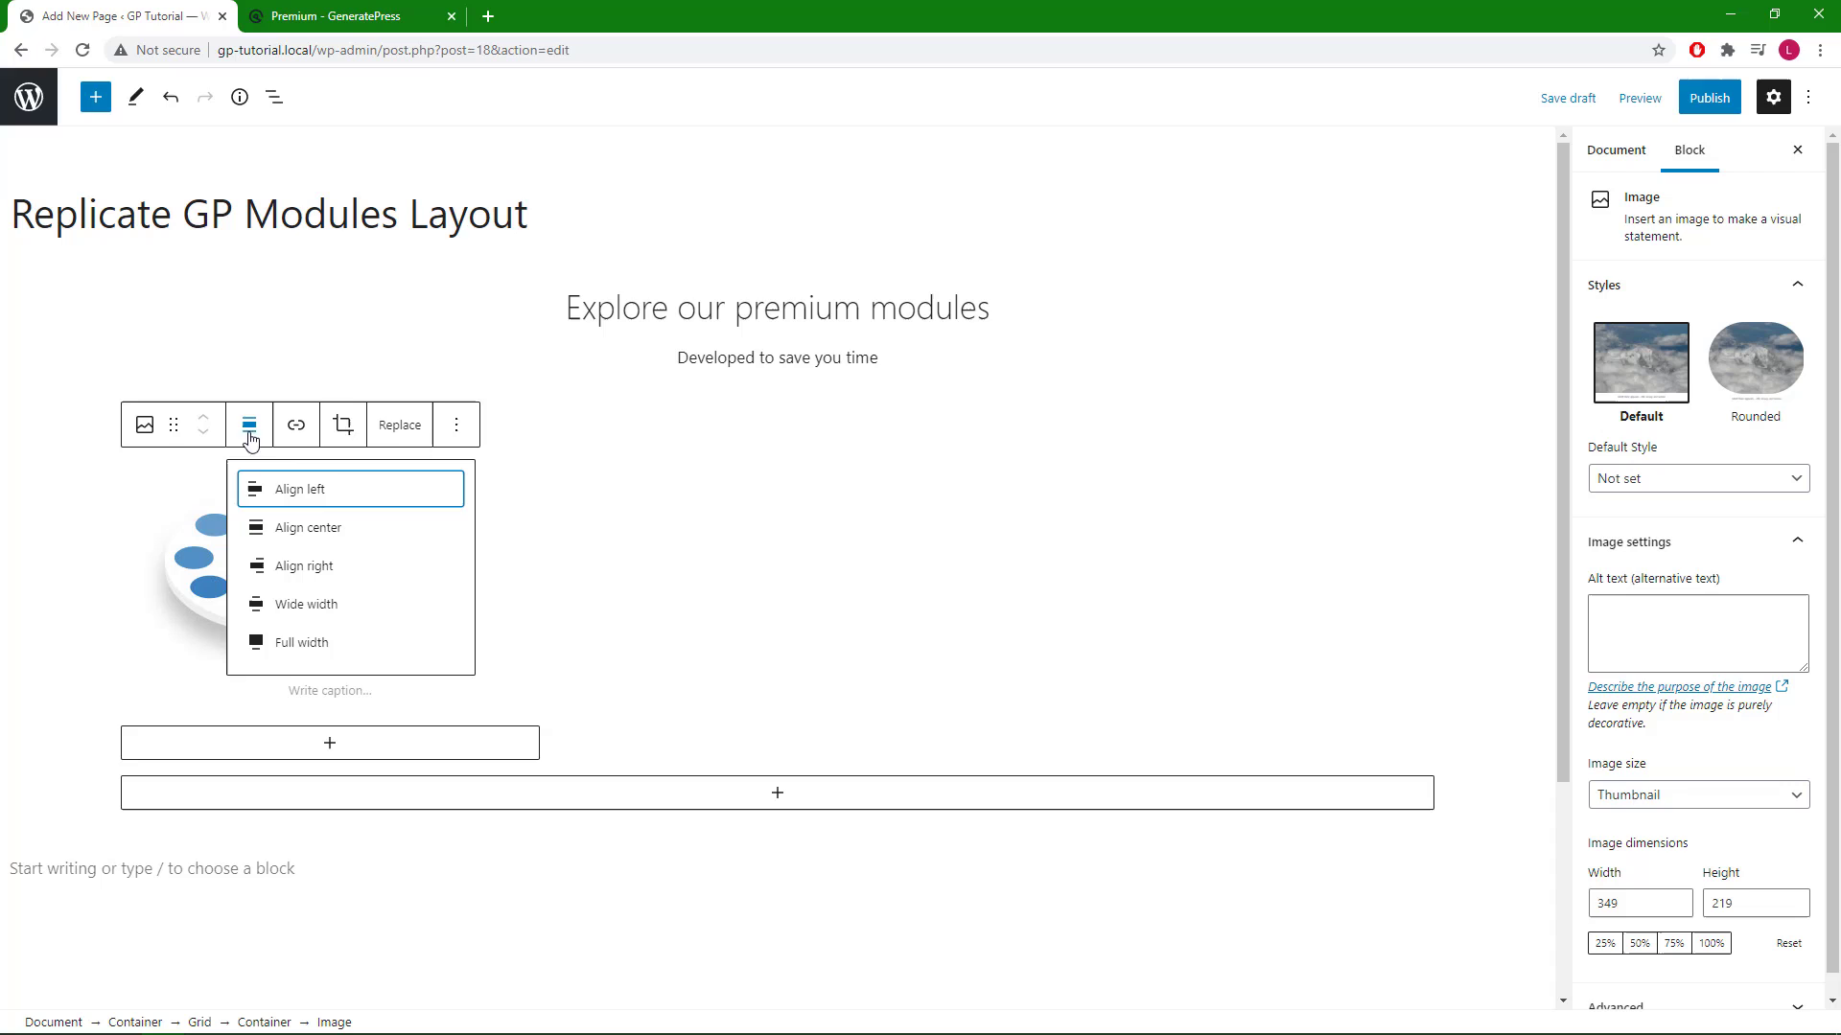
{"action": "left_click", "coordinate": [308, 528]}
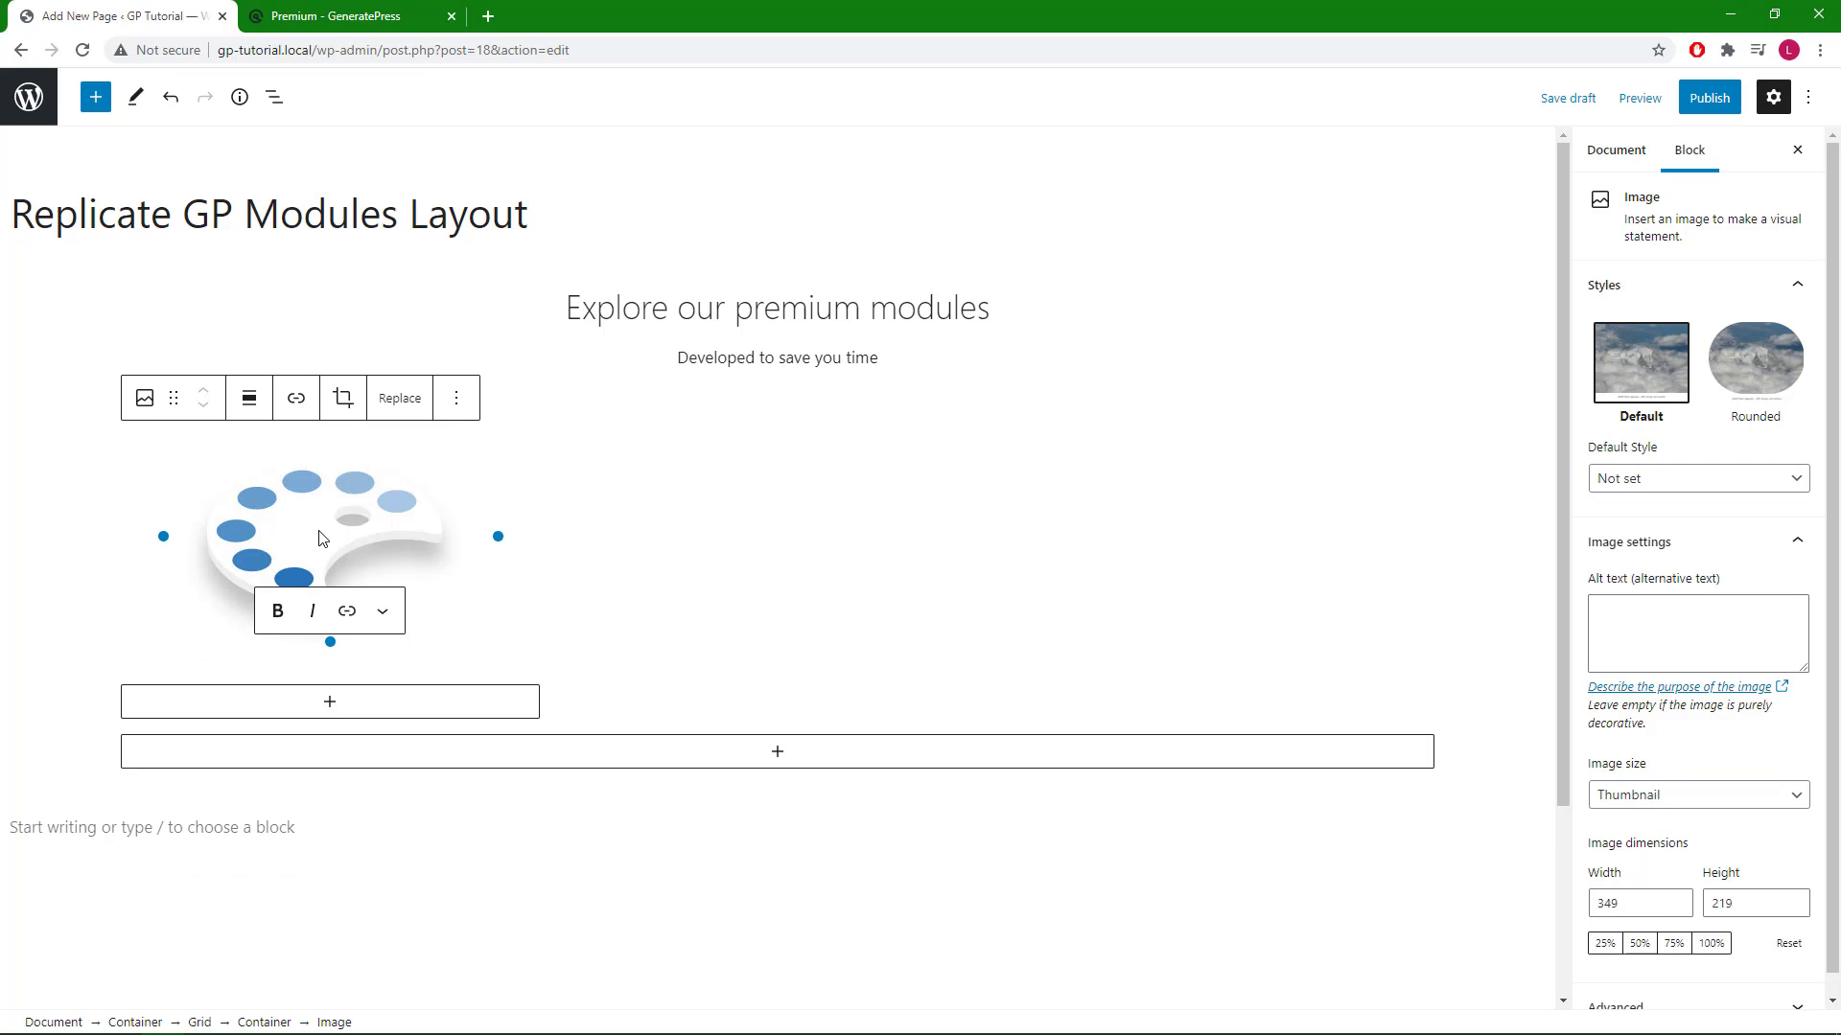
- Select the COLORS heading on the GeneratePress reference page, then return to the WordPress editor
{"action": "left_click", "coordinate": [348, 27]}
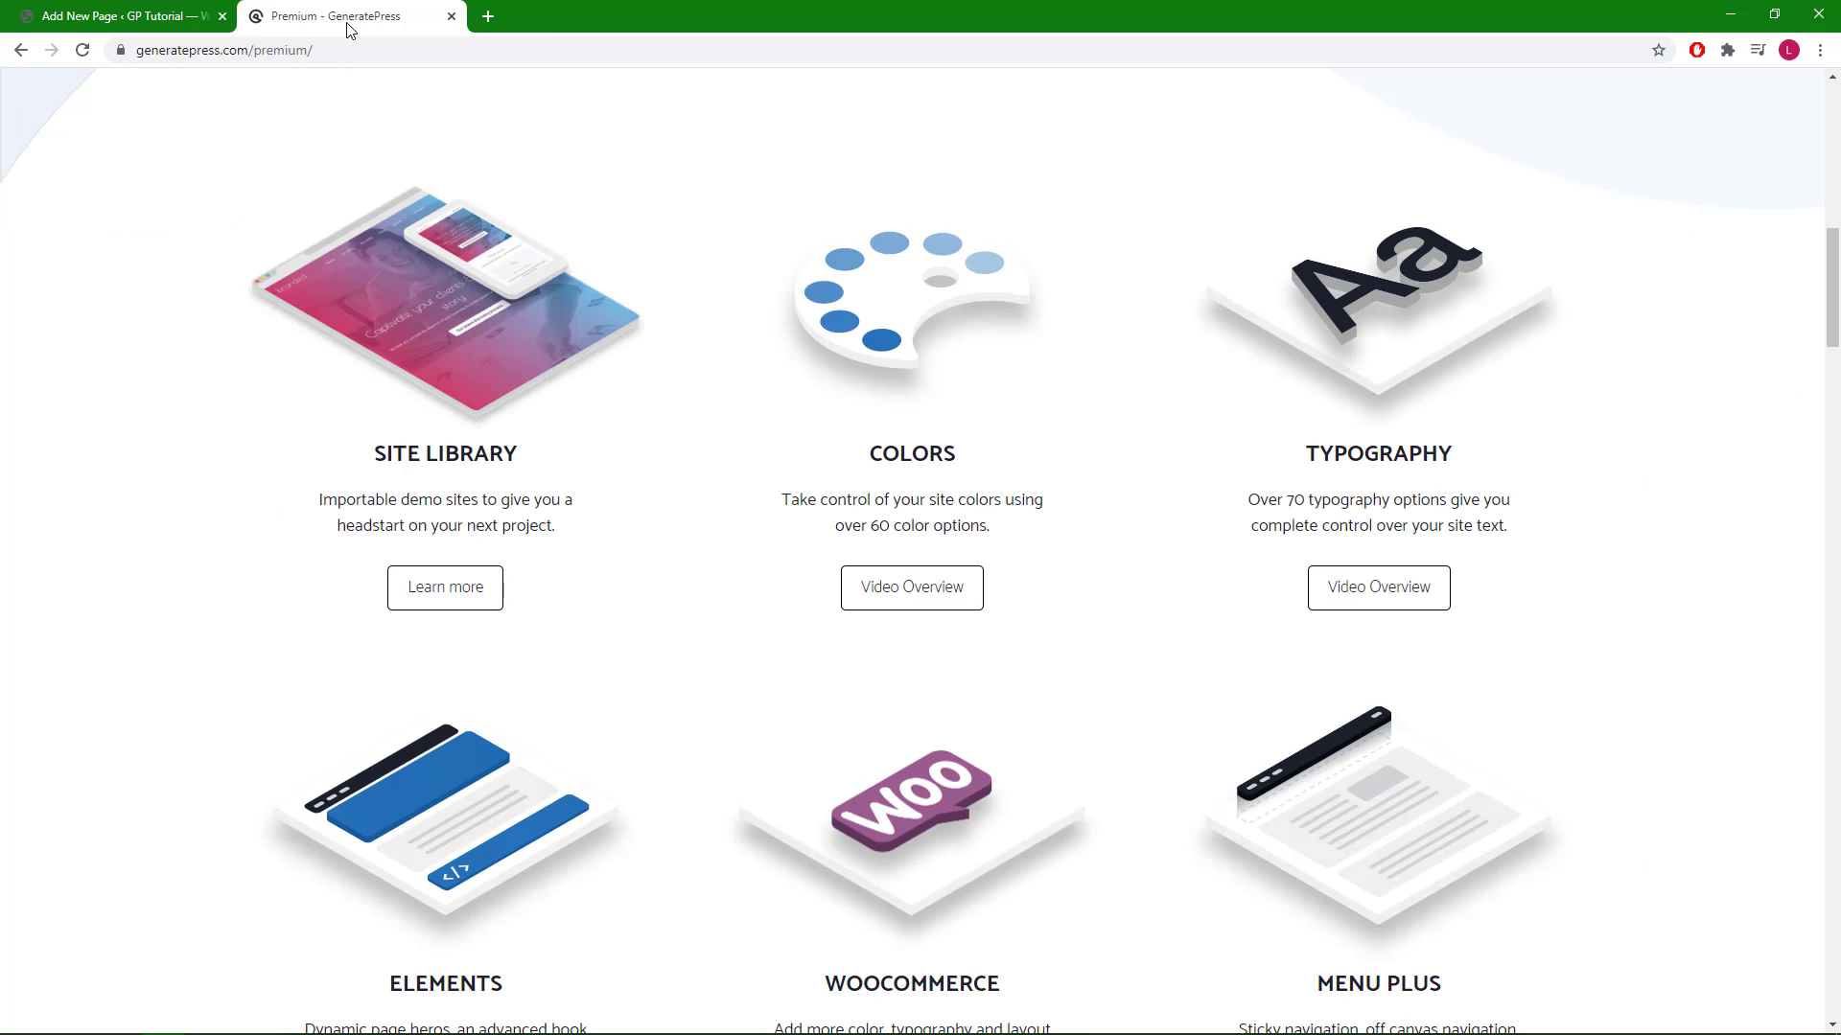
{"action": "double_click", "coordinate": [920, 459]}
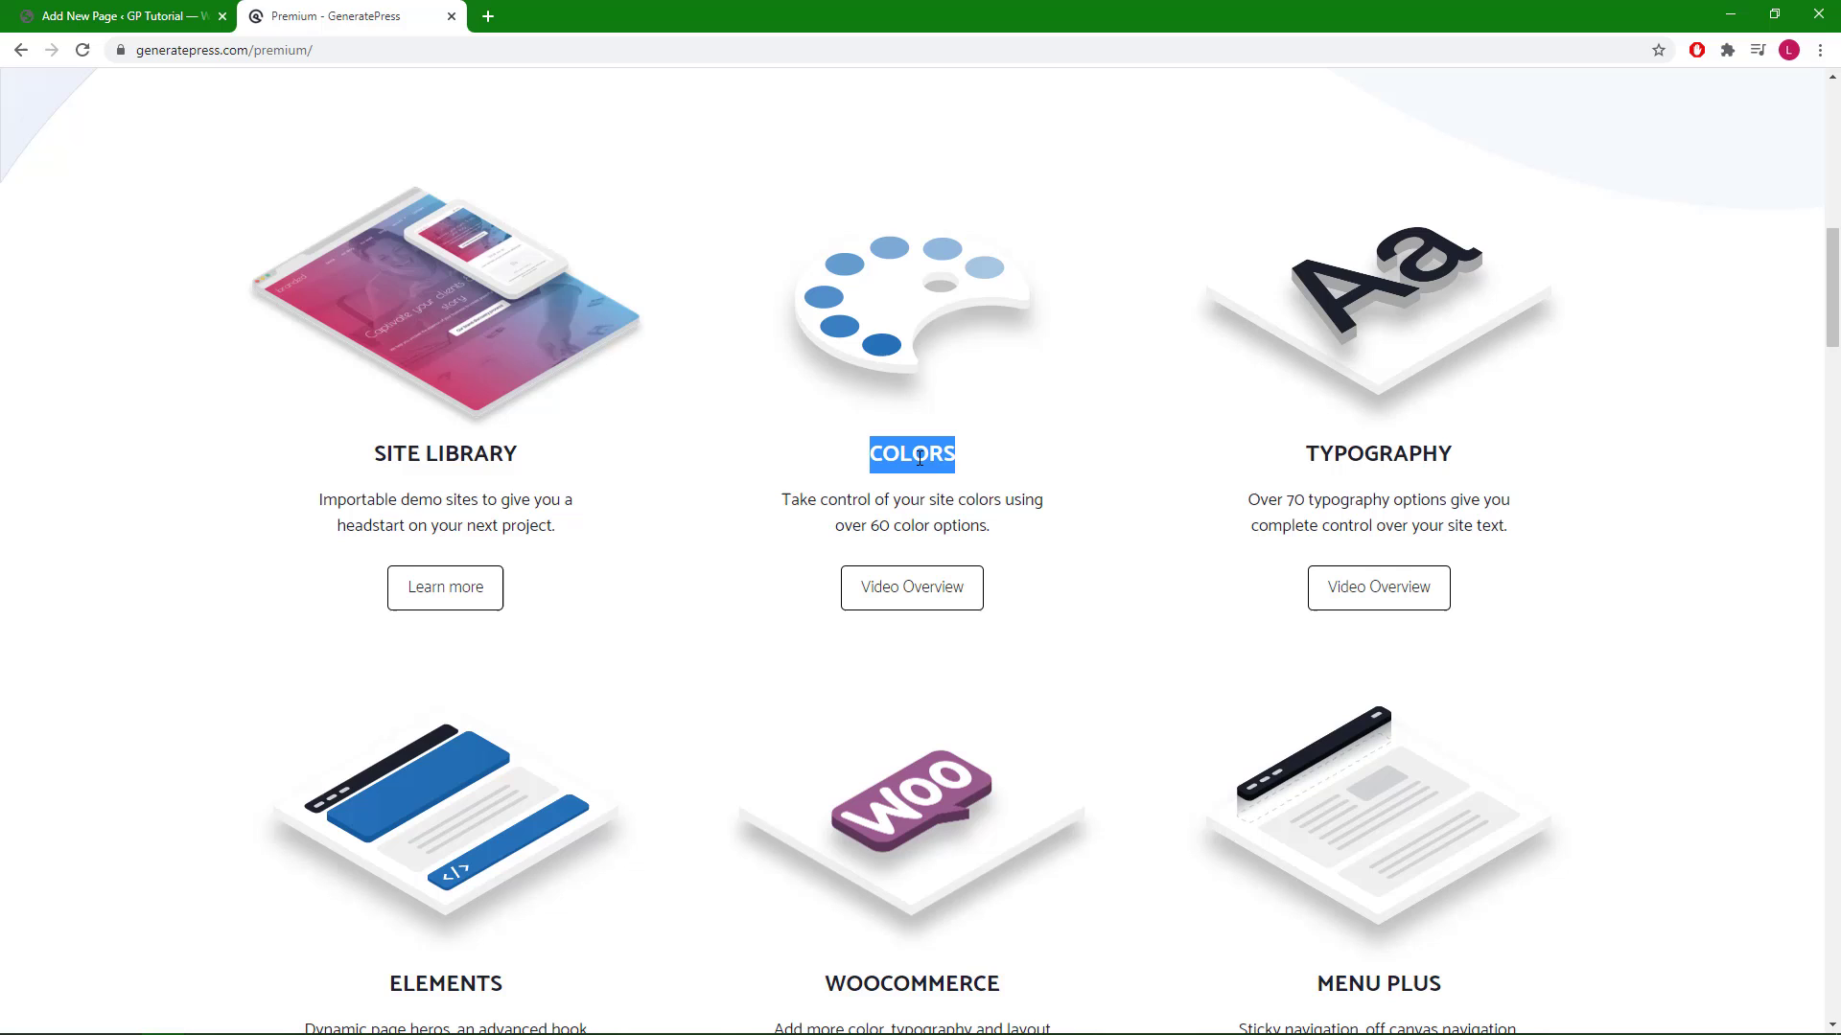
{"action": "left_click", "coordinate": [976, 463]}
- Add an H3 Headline reading 'COLORS' below the palette image
{"action": "left_click", "coordinate": [165, 31]}
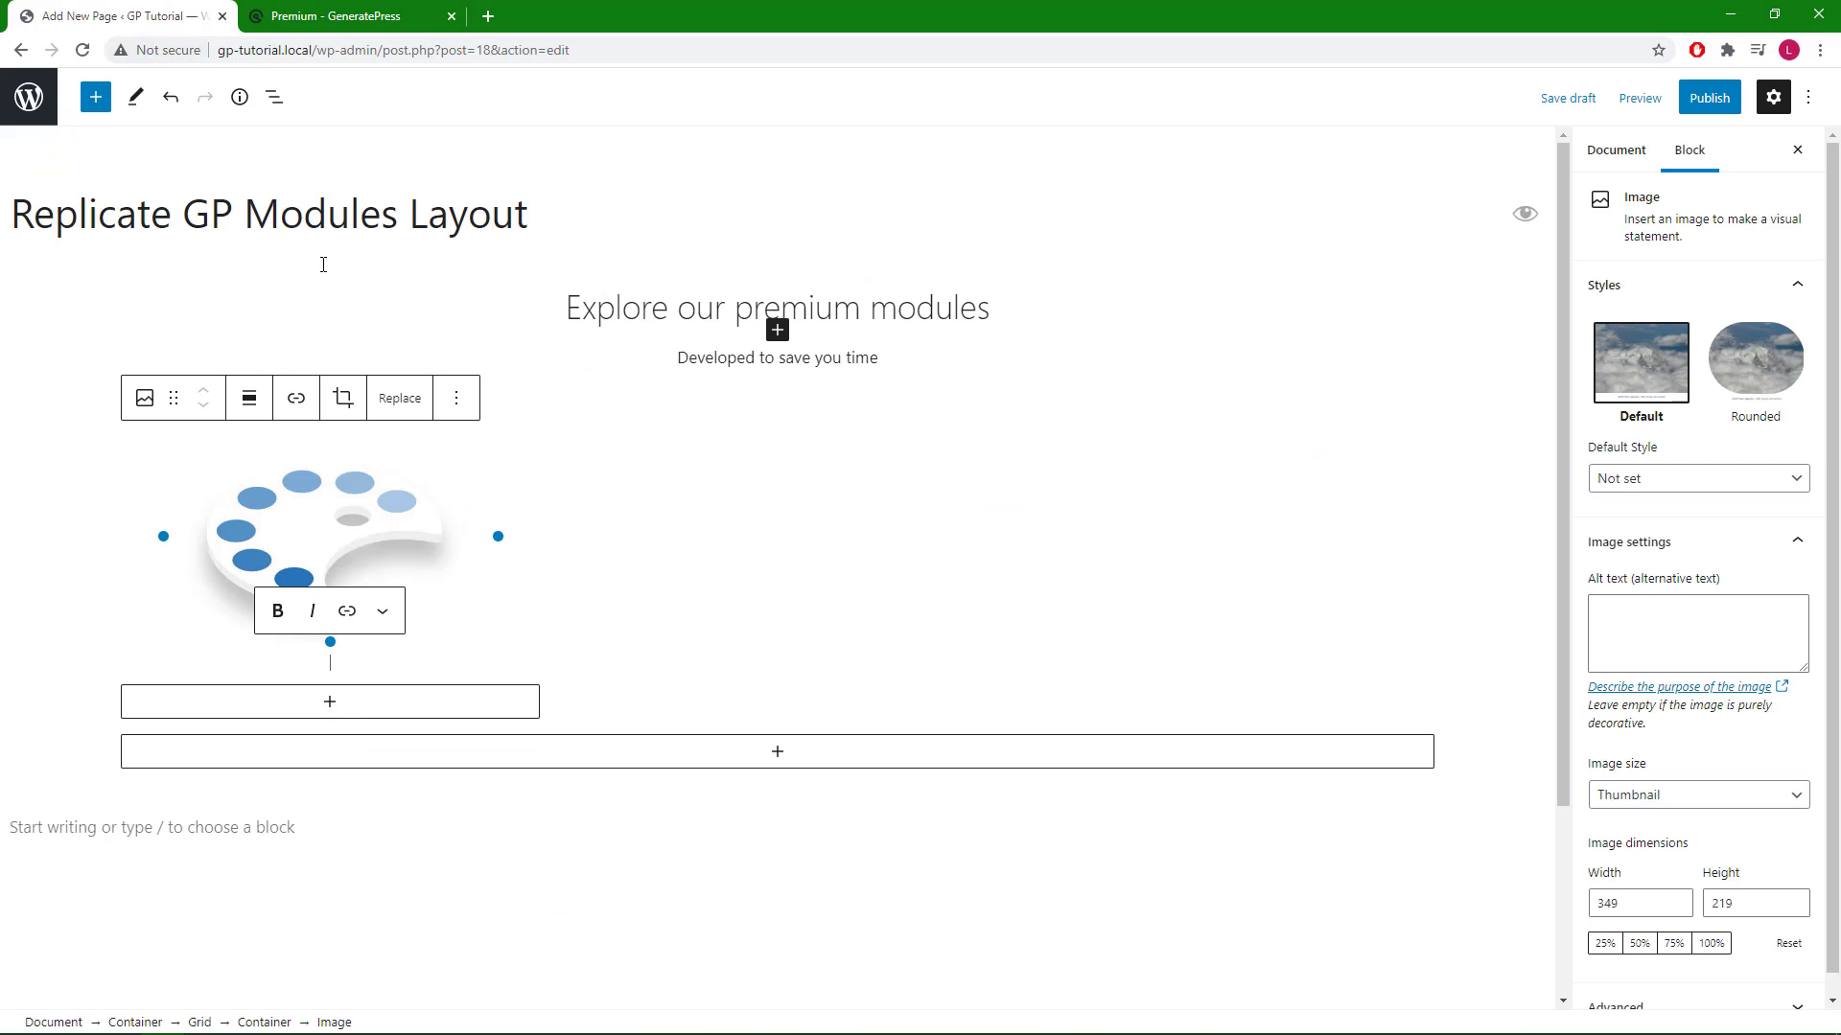
{"action": "left_click", "coordinate": [354, 704]}
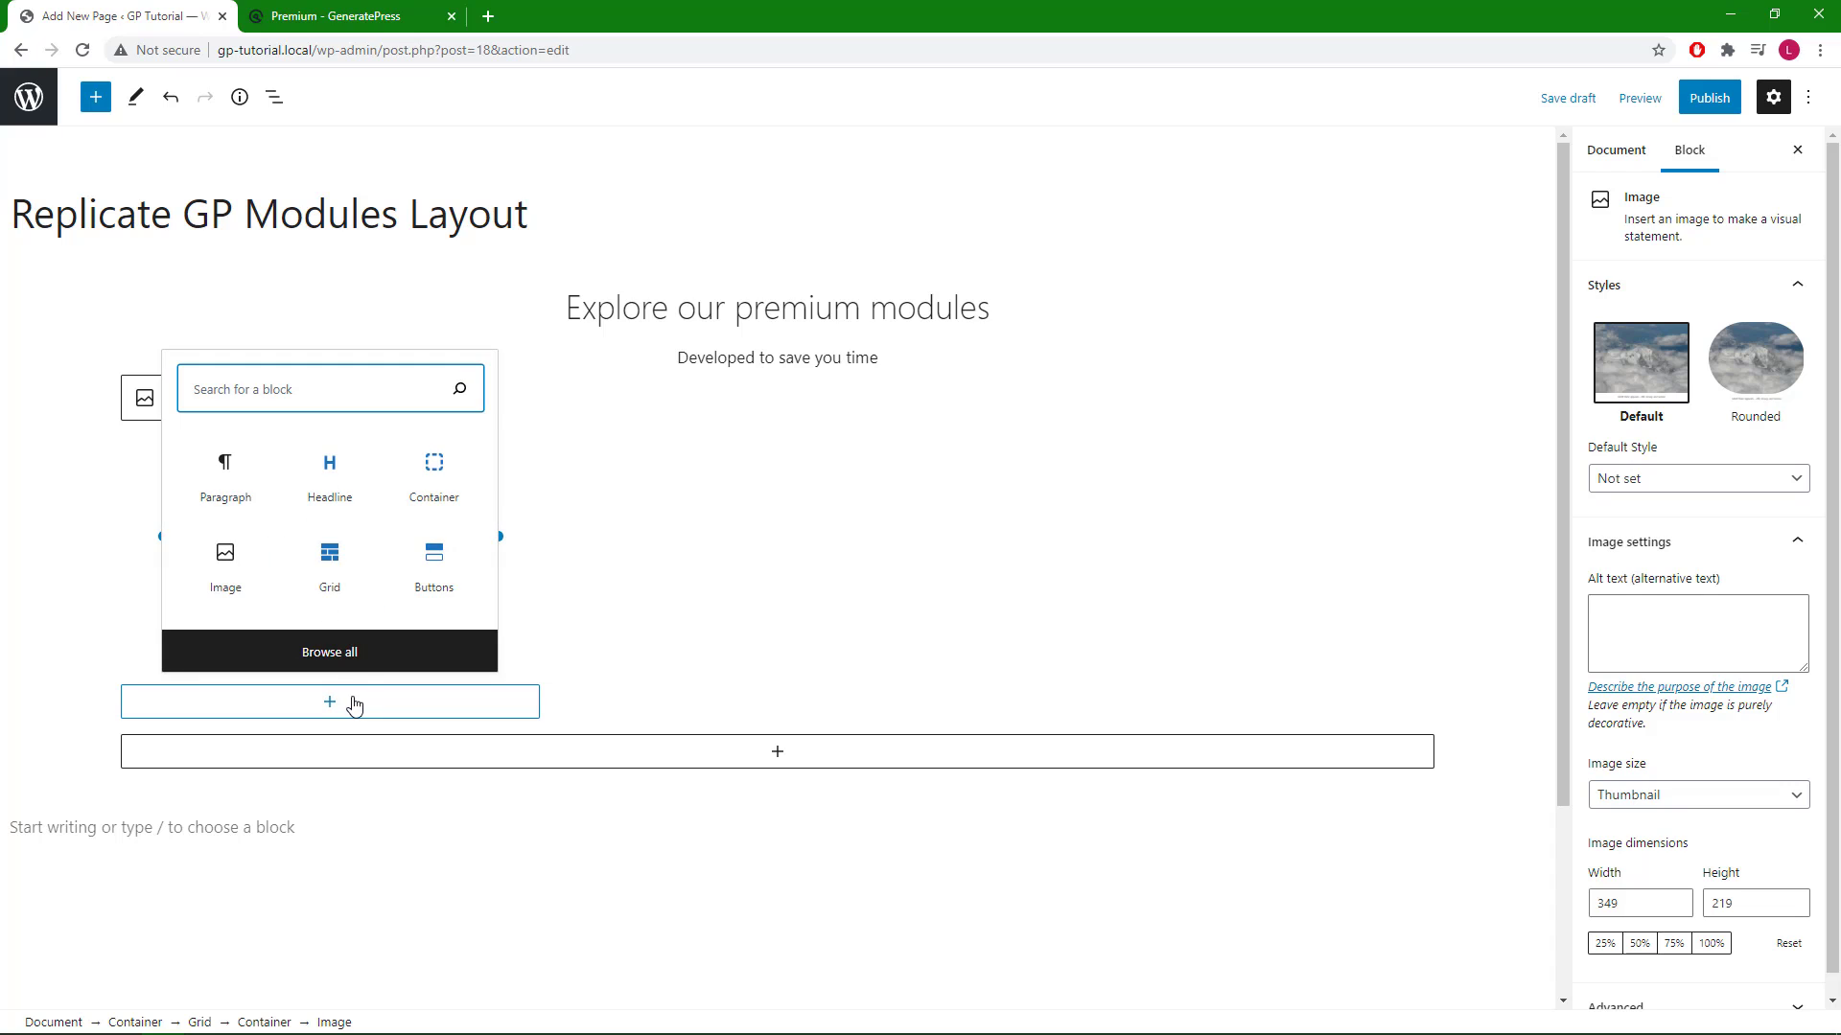
{"action": "left_click", "coordinate": [333, 493]}
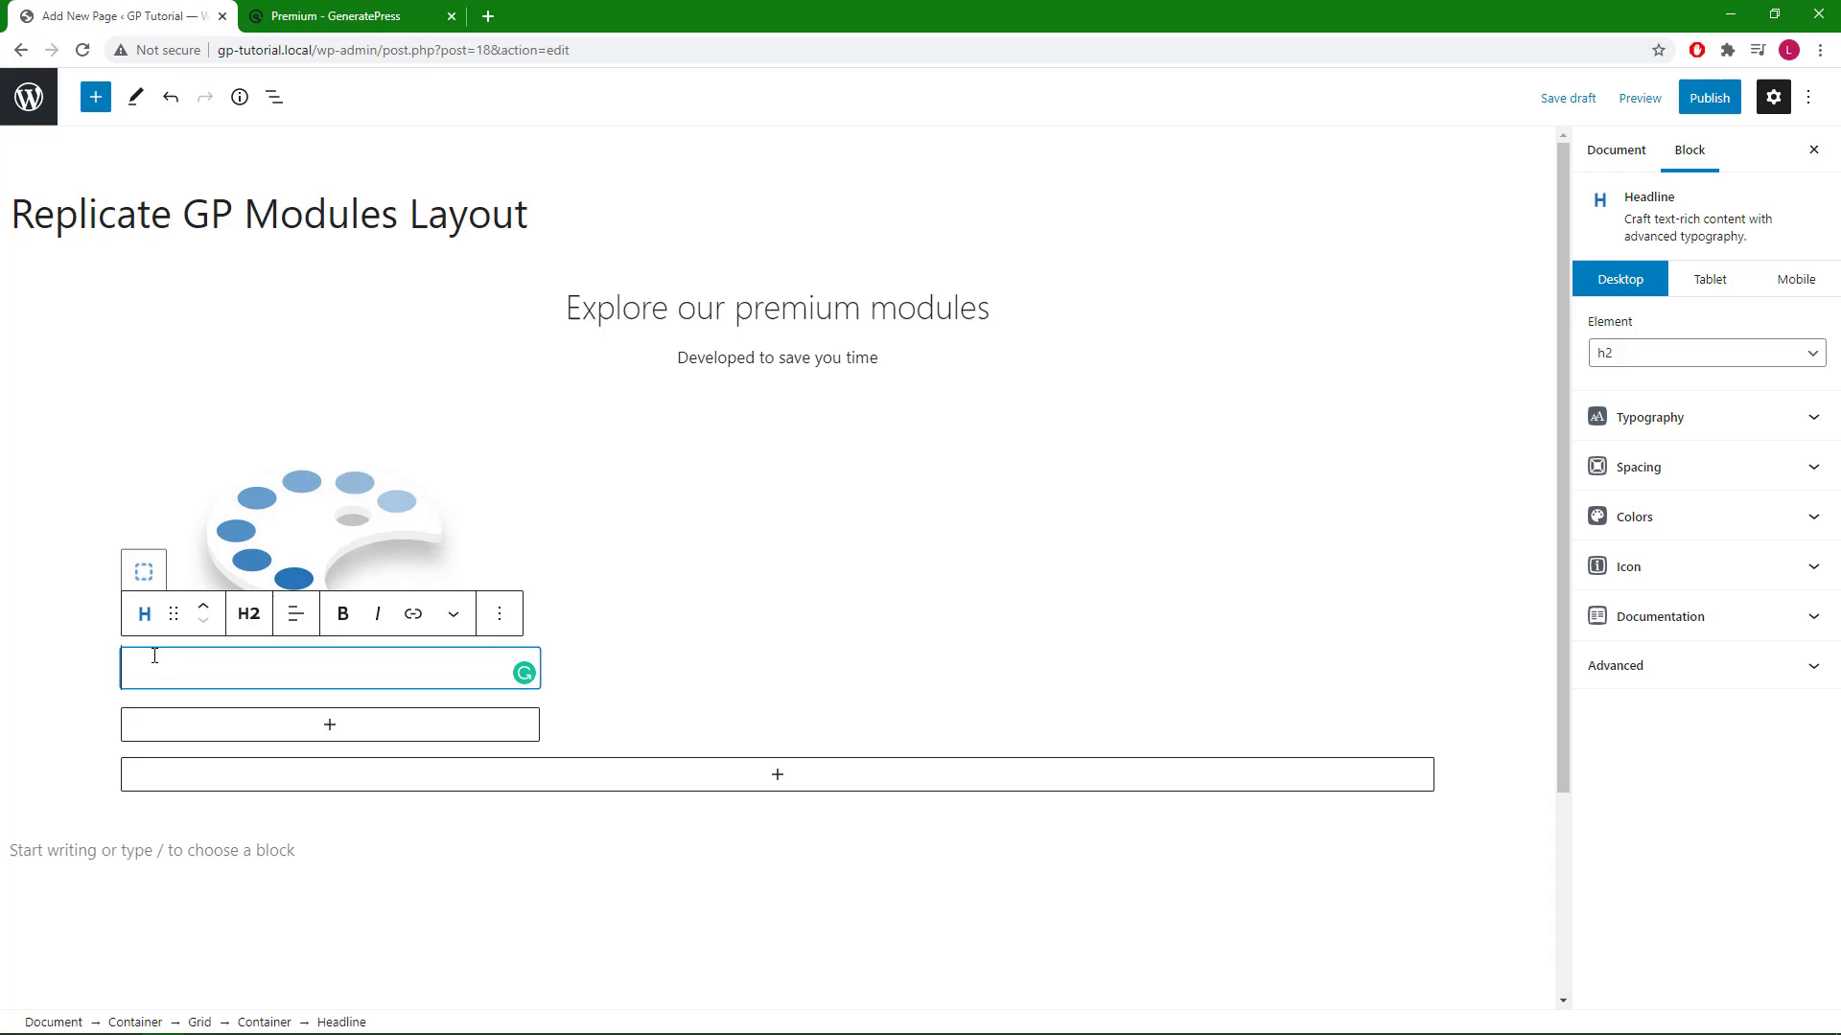
{"action": "type", "text": "COL"}
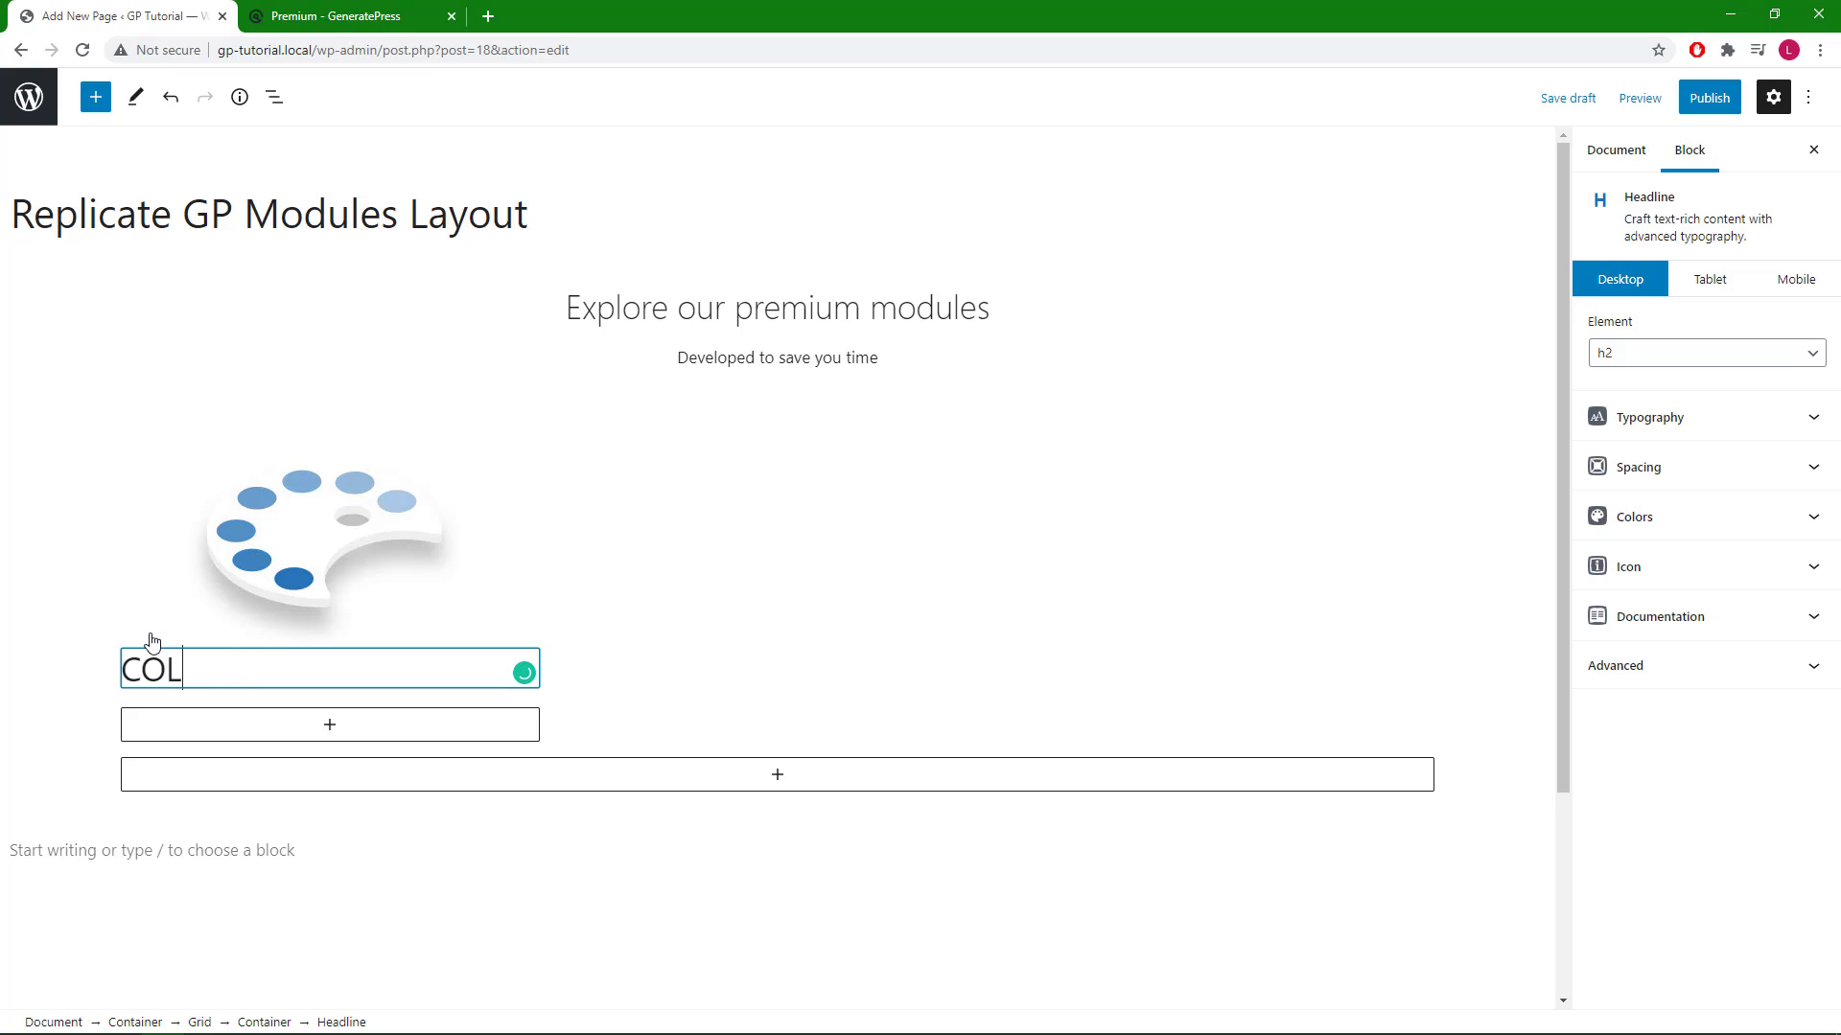
{"action": "type", "text": "ORS"}
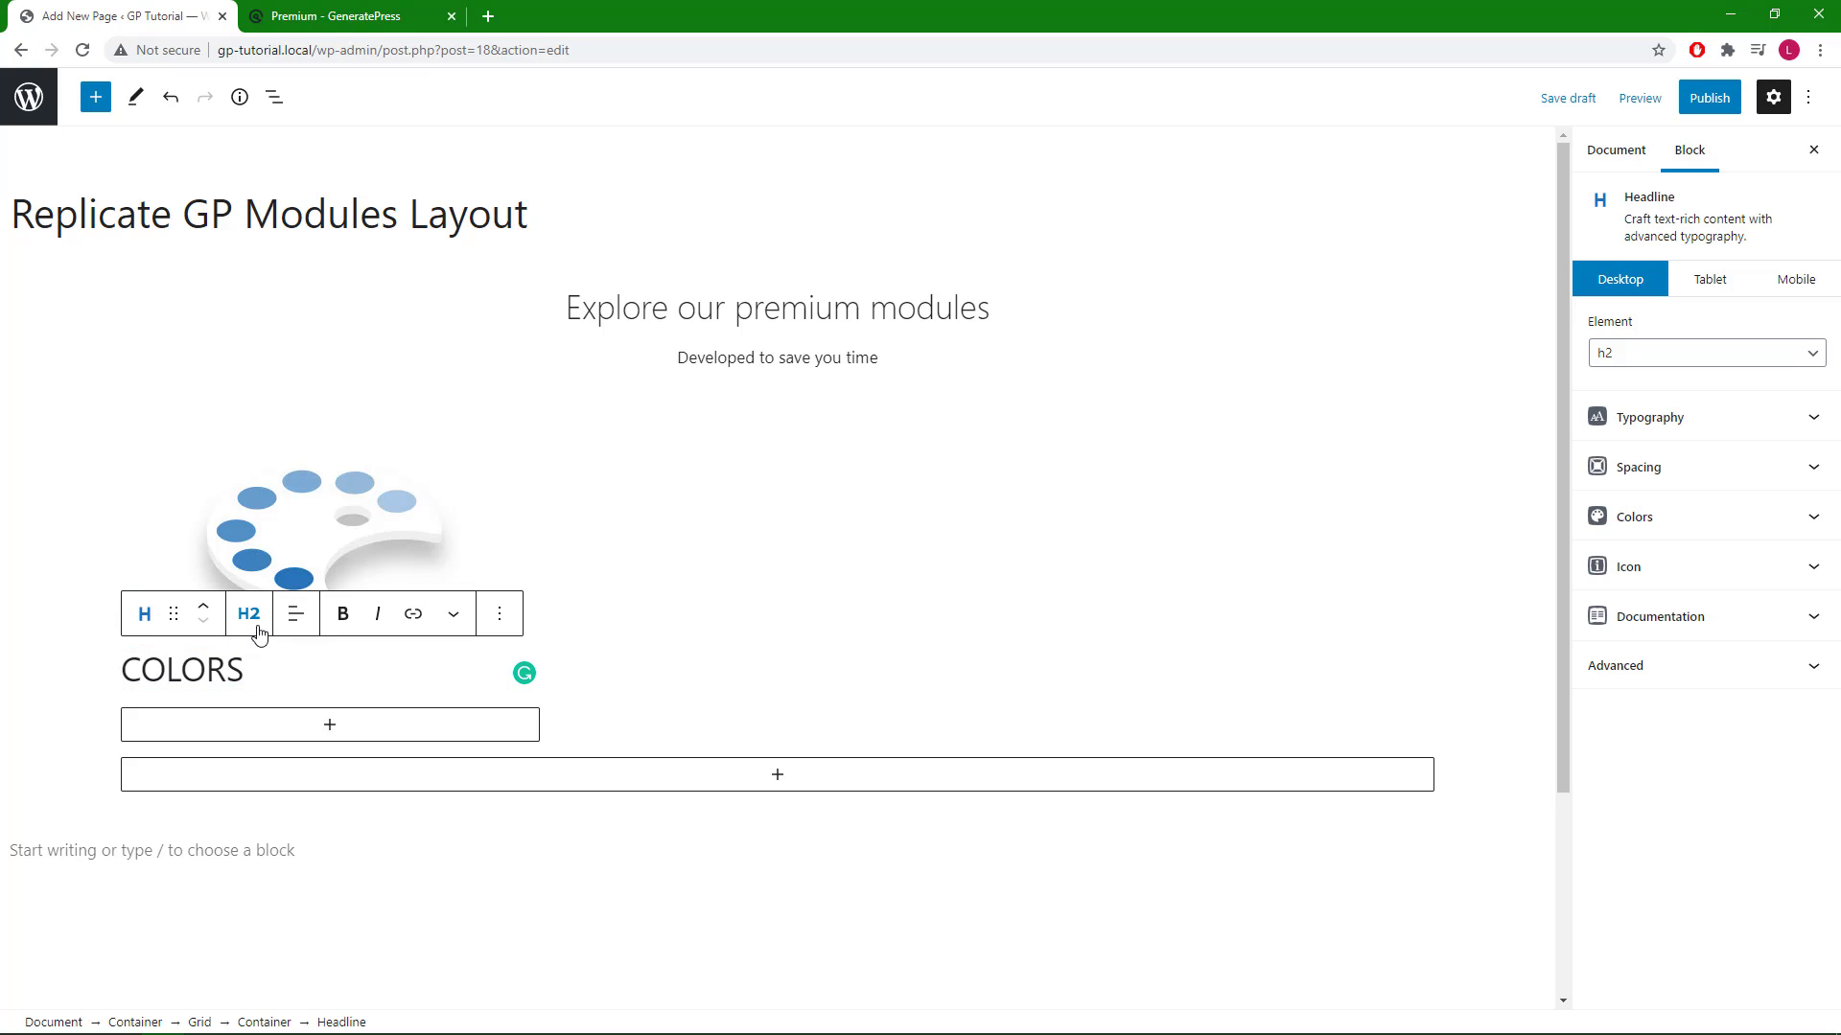
{"action": "left_click", "coordinate": [259, 623]}
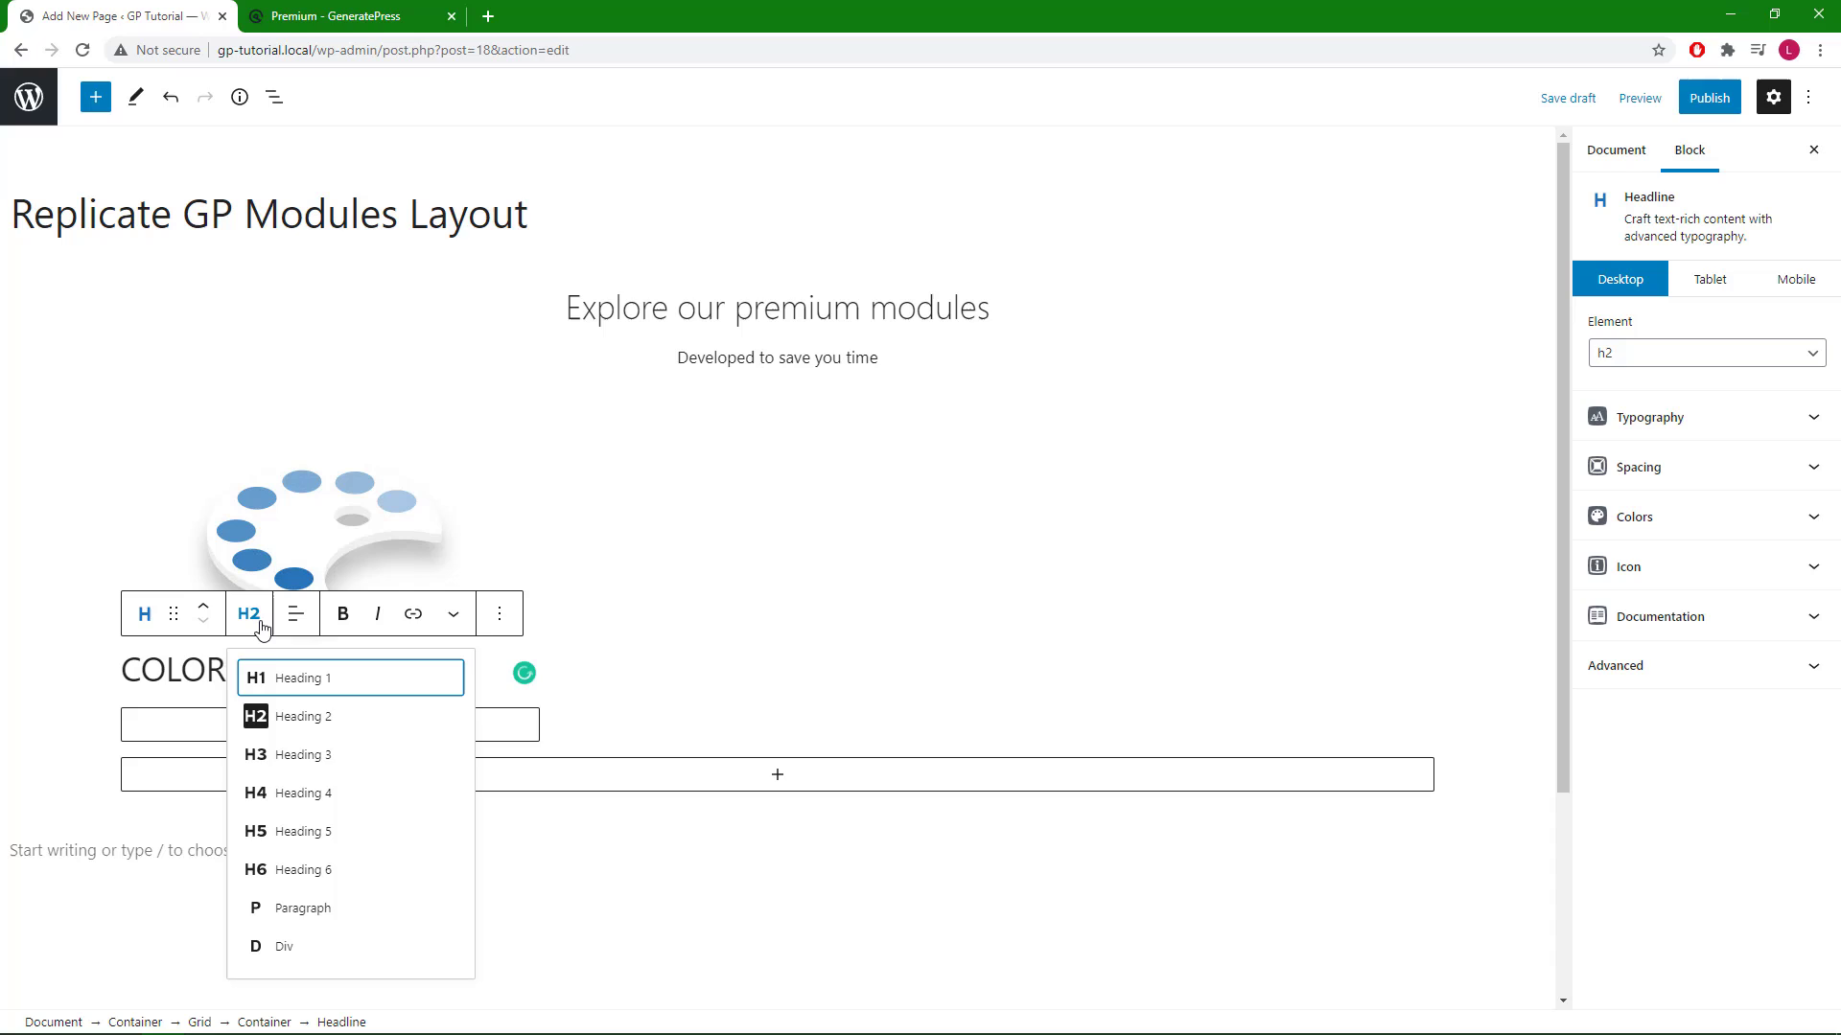
{"action": "left_click", "coordinate": [305, 771]}
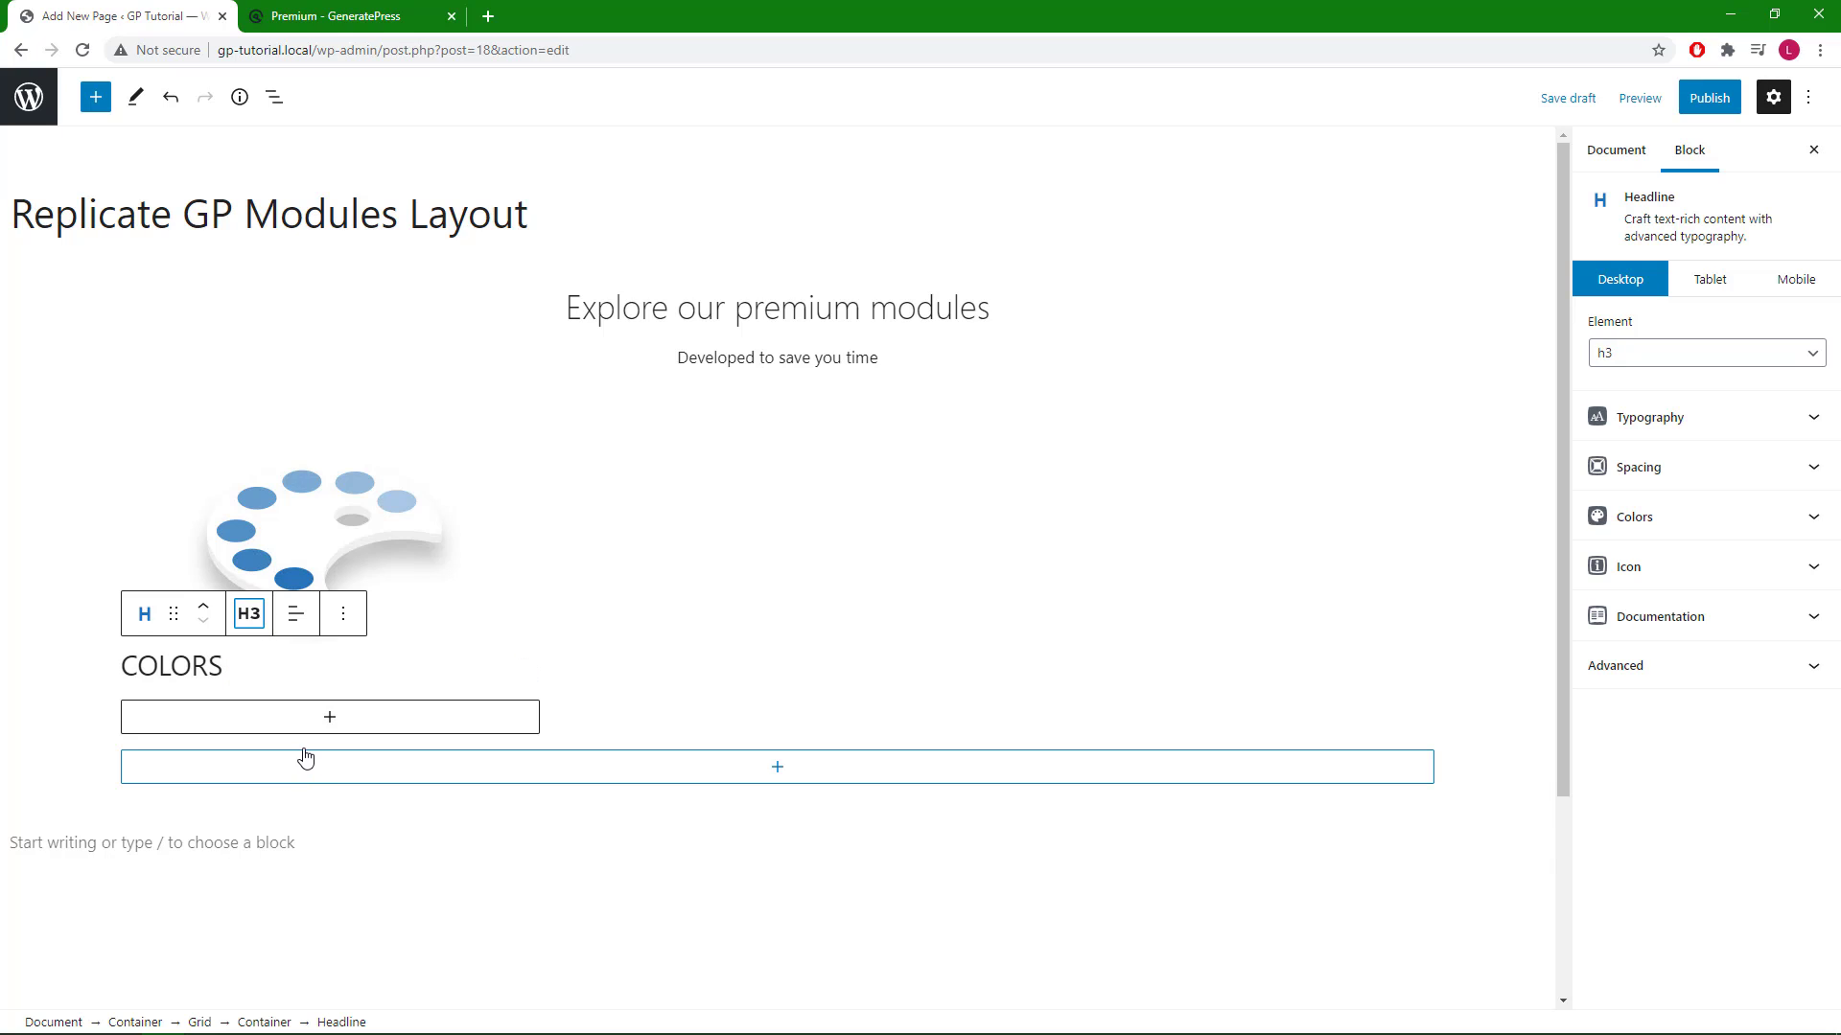
- Centre the COLORS headline and set its font weight to 600
{"action": "left_click", "coordinate": [296, 618]}
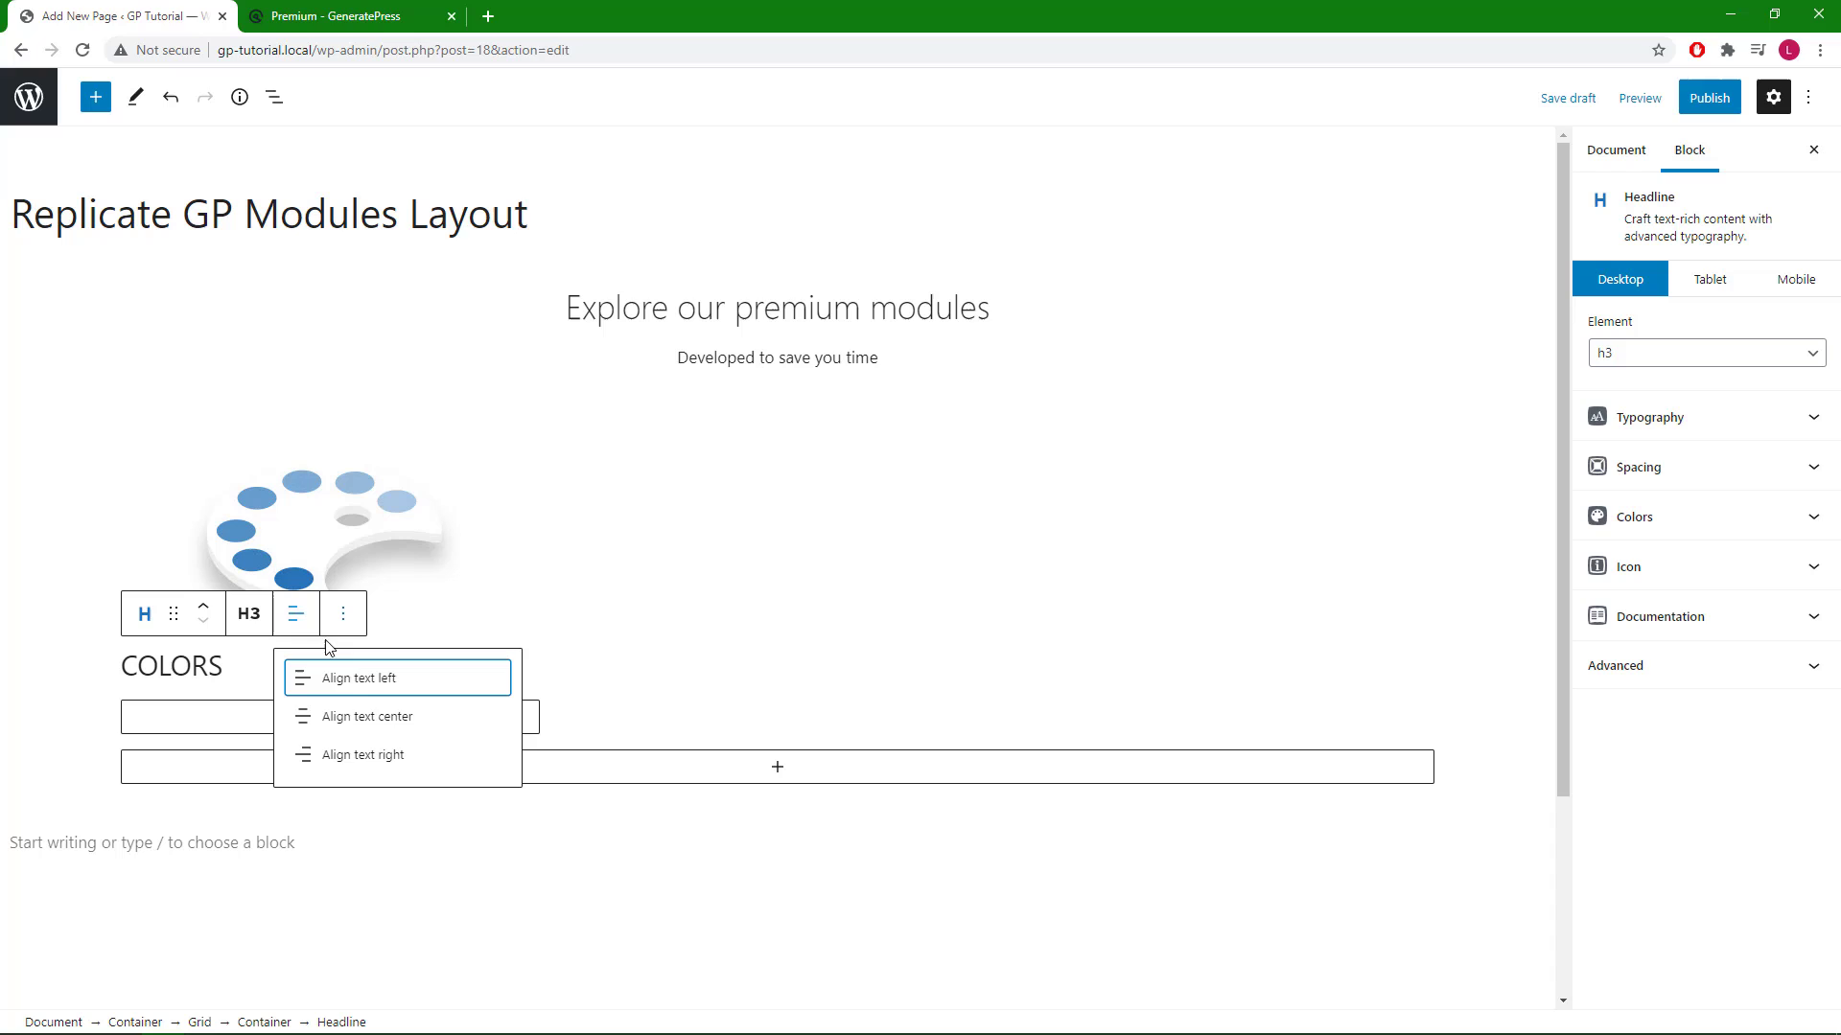
{"action": "left_click", "coordinate": [366, 718]}
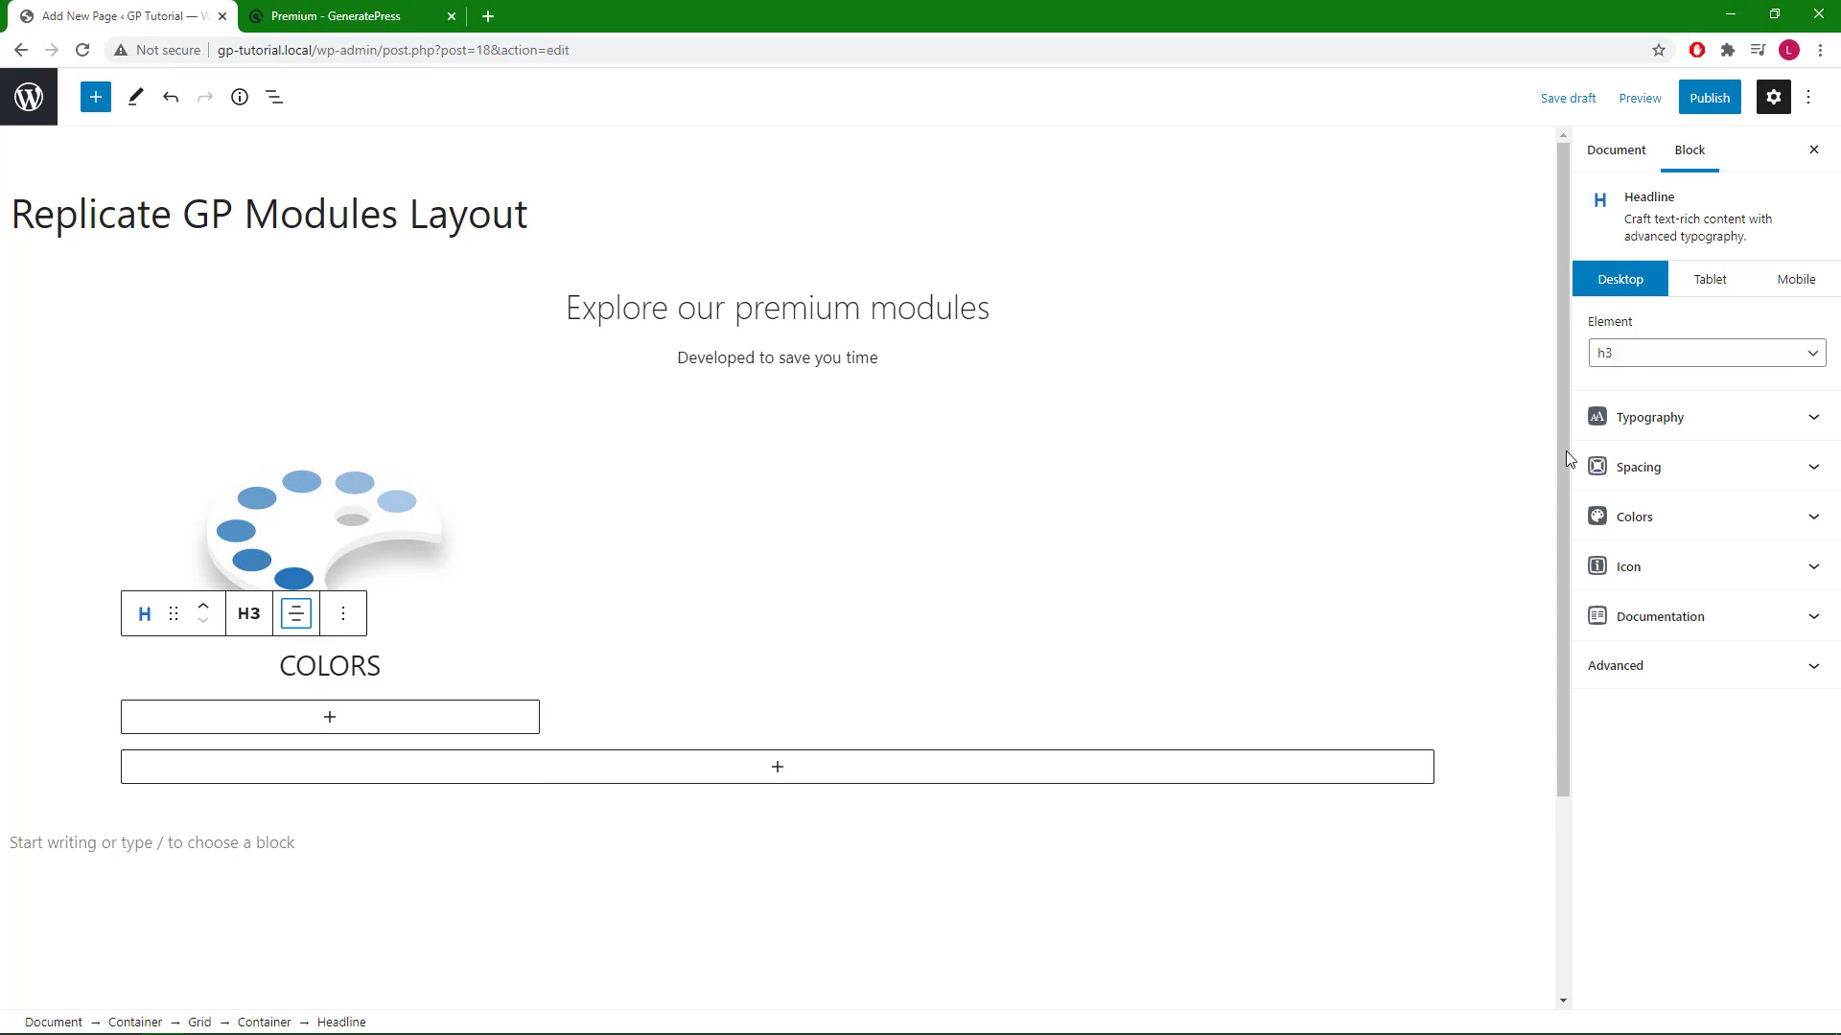
{"action": "left_click", "coordinate": [1646, 432]}
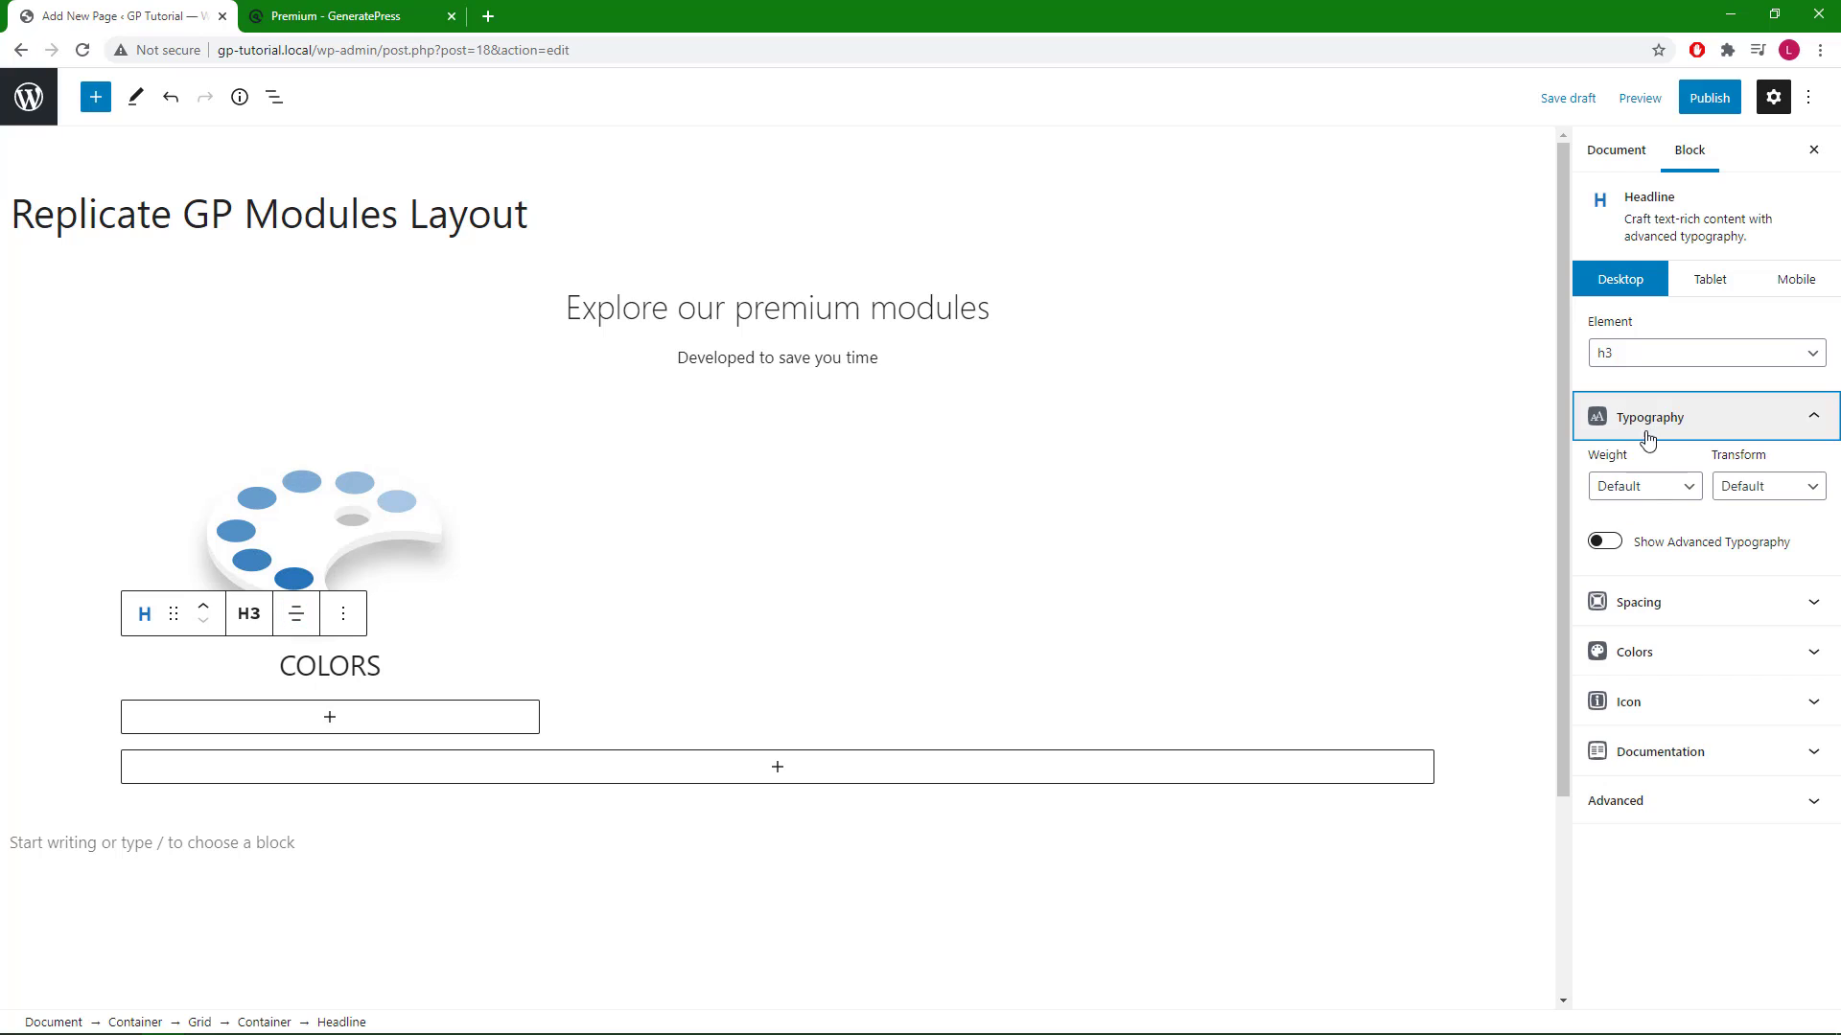
{"action": "left_click", "coordinate": [1648, 489]}
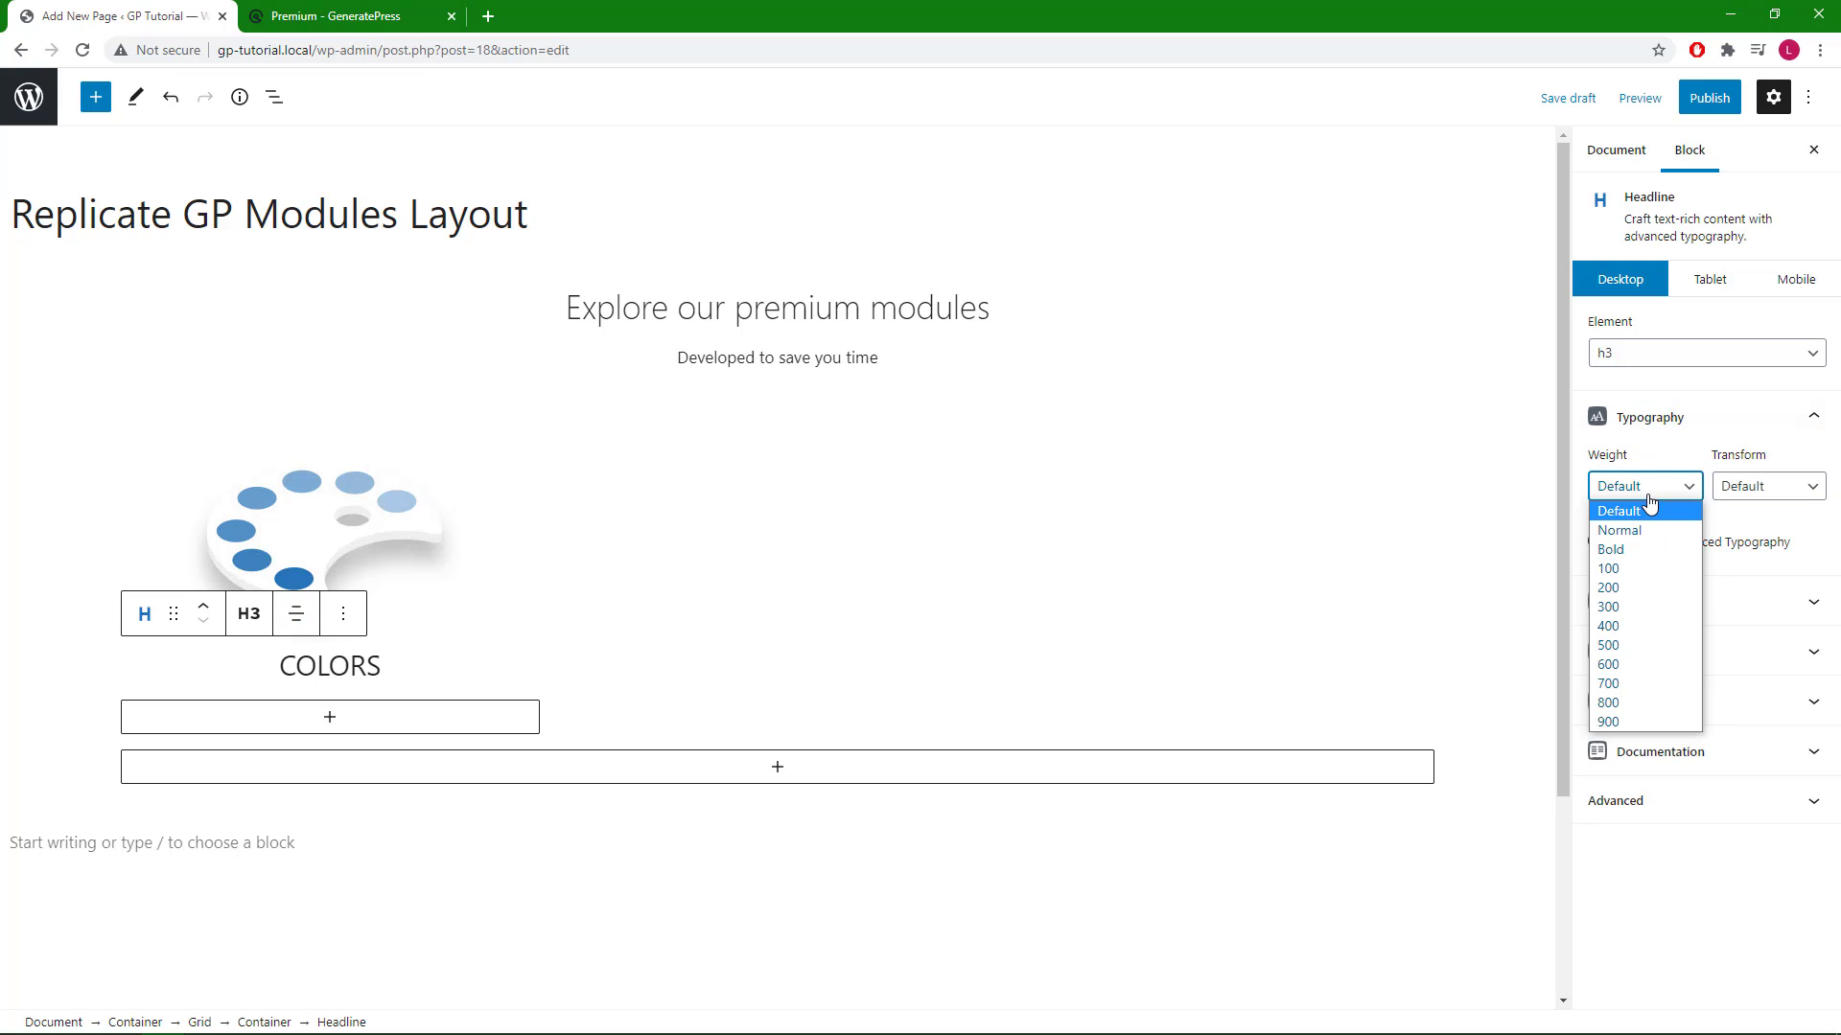
{"action": "left_click", "coordinate": [1641, 662]}
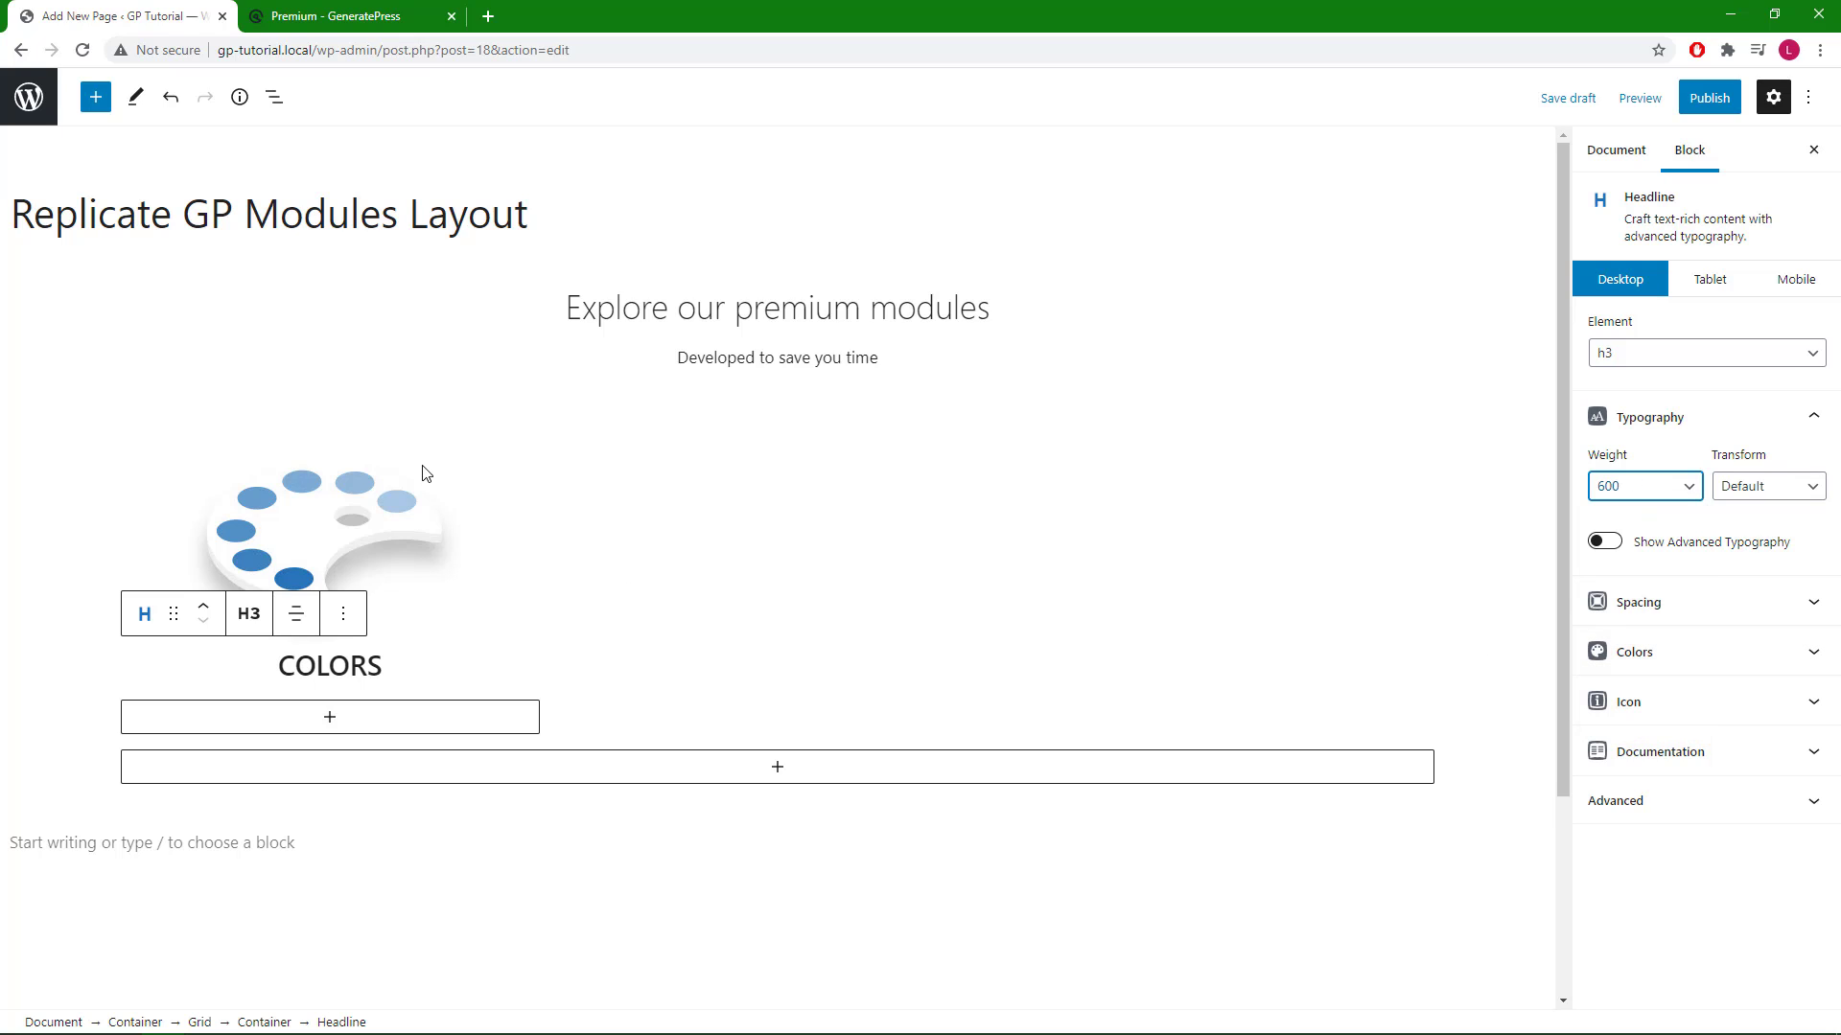
- Copy the COLORS card's description text from the GeneratePress reference page
{"action": "left_click", "coordinate": [332, 17]}
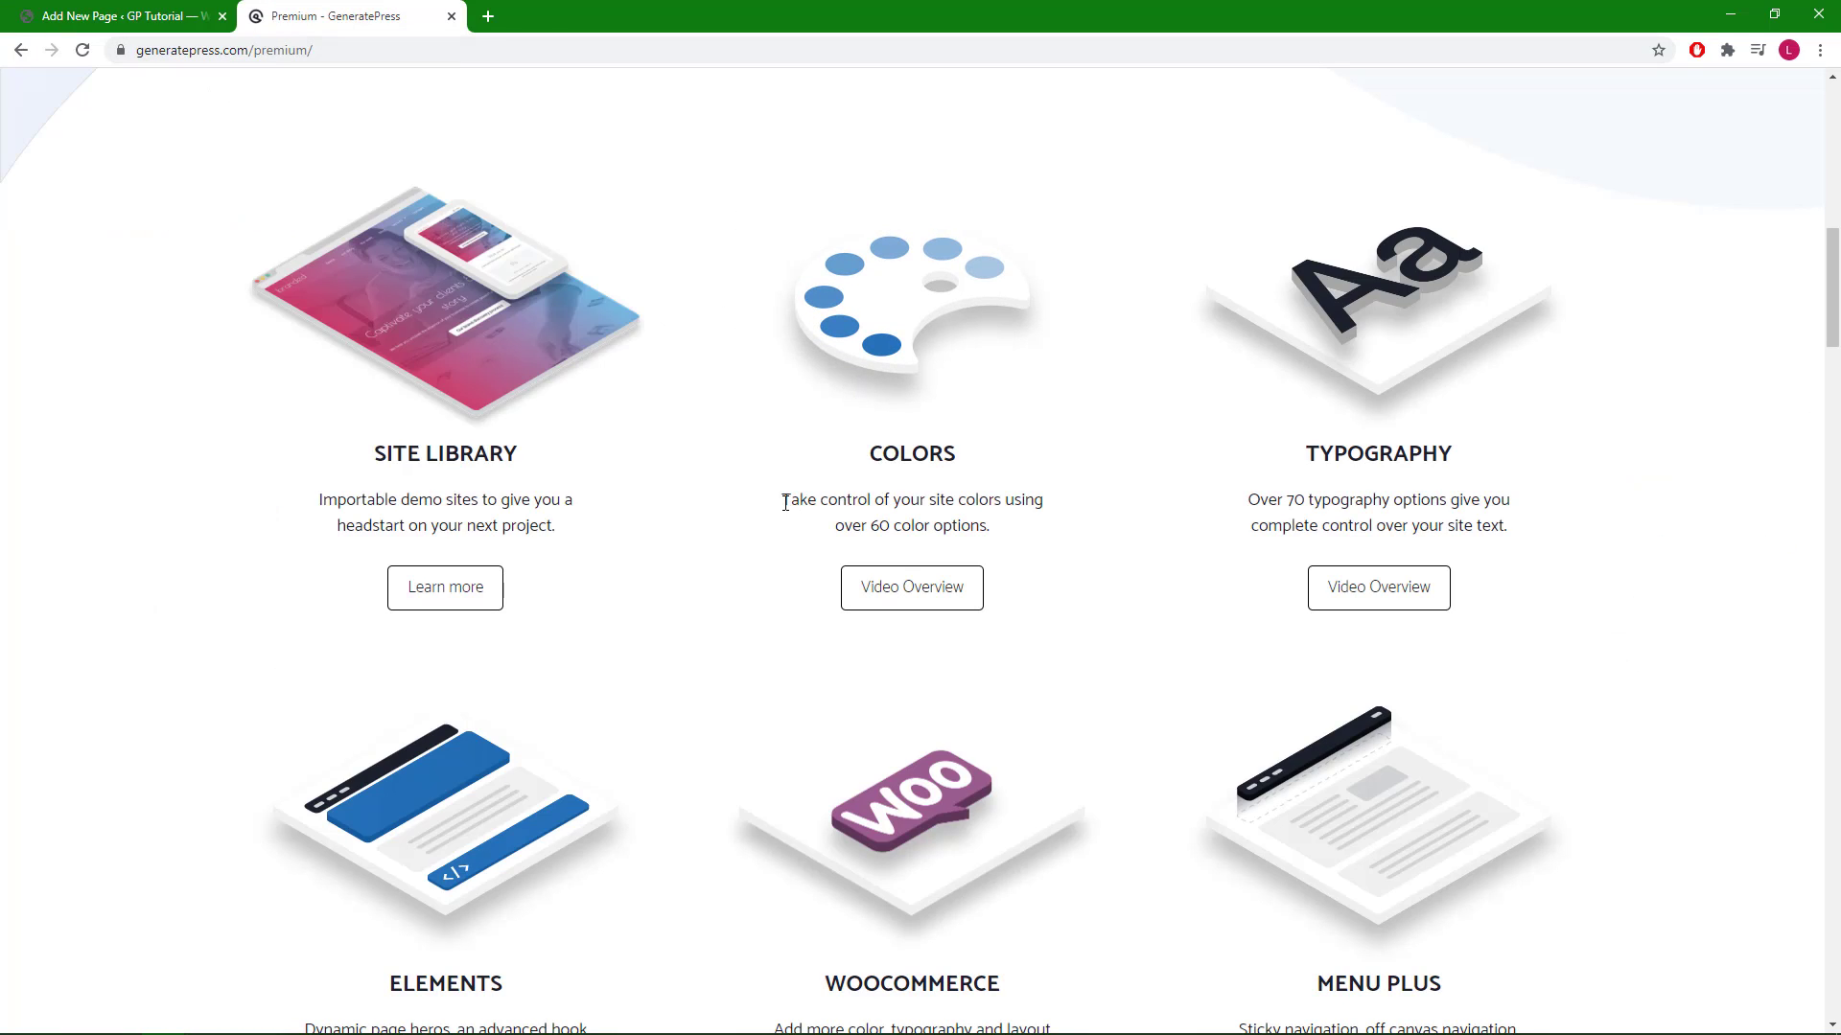
{"action": "left_click_drag", "start_coordinate": [785, 502], "coordinate": [997, 530]}
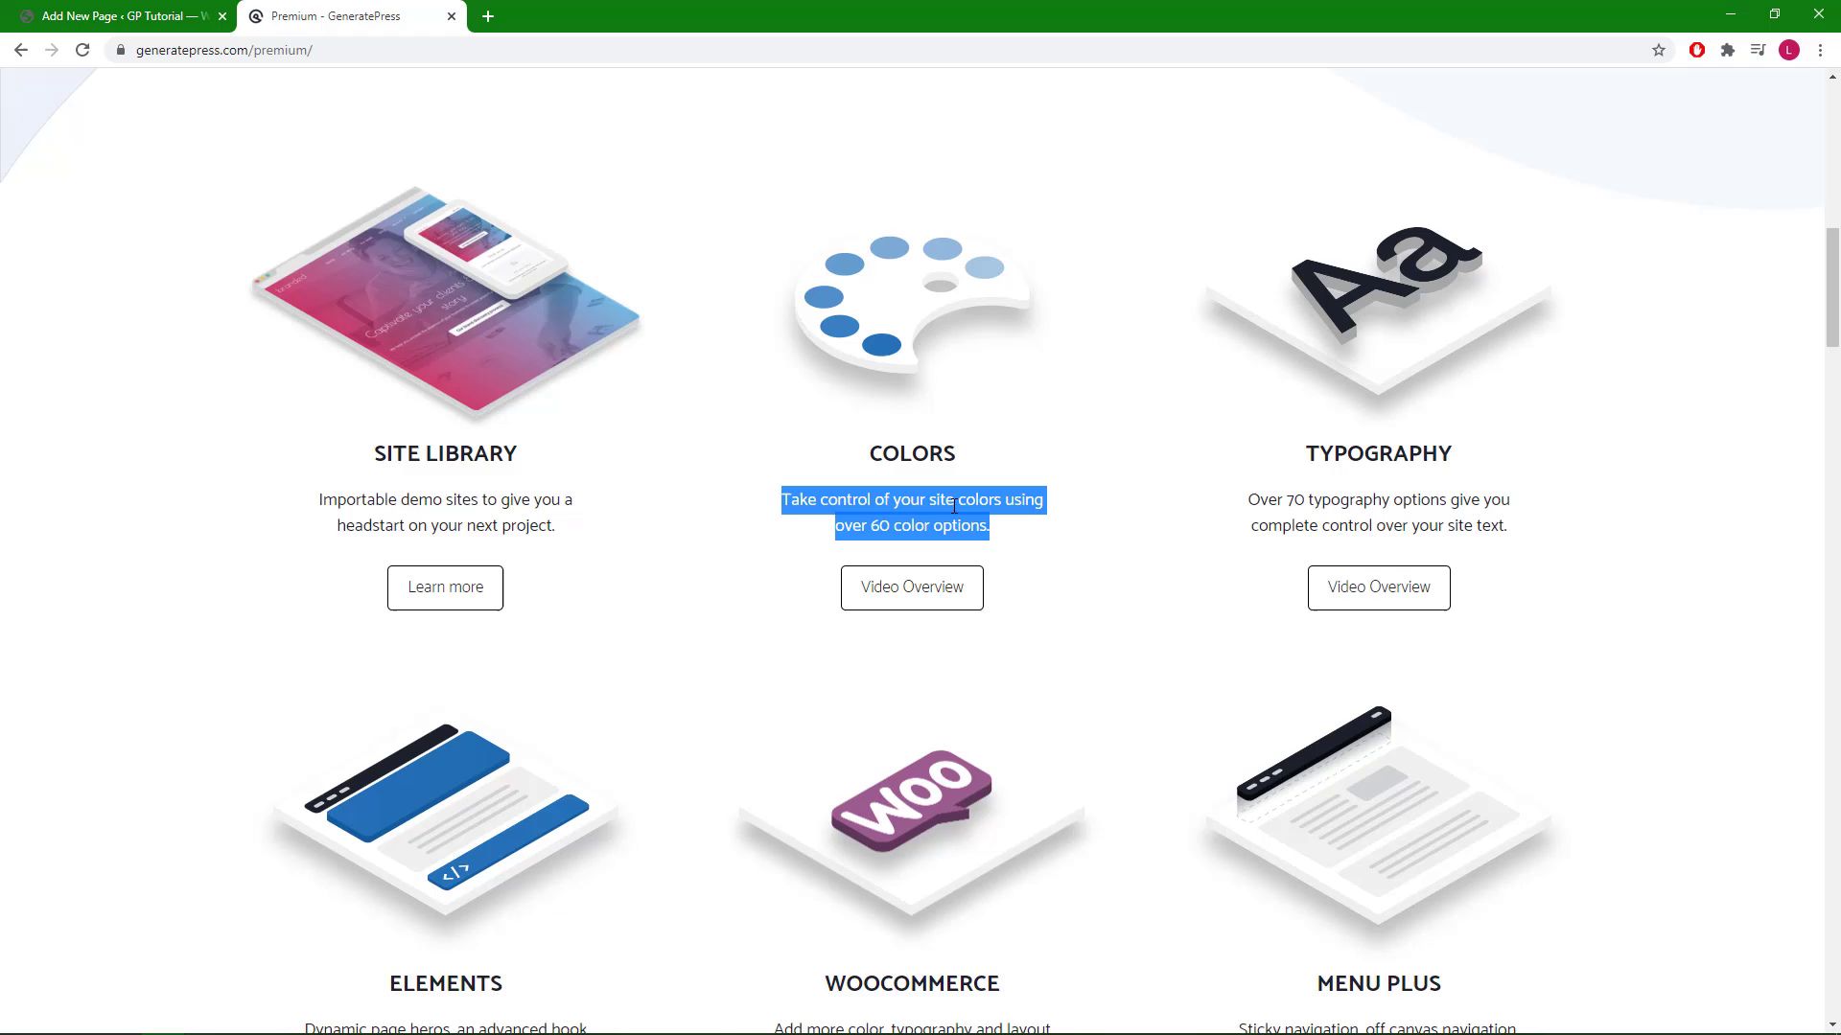
{"action": "right_click", "coordinate": [955, 507]}
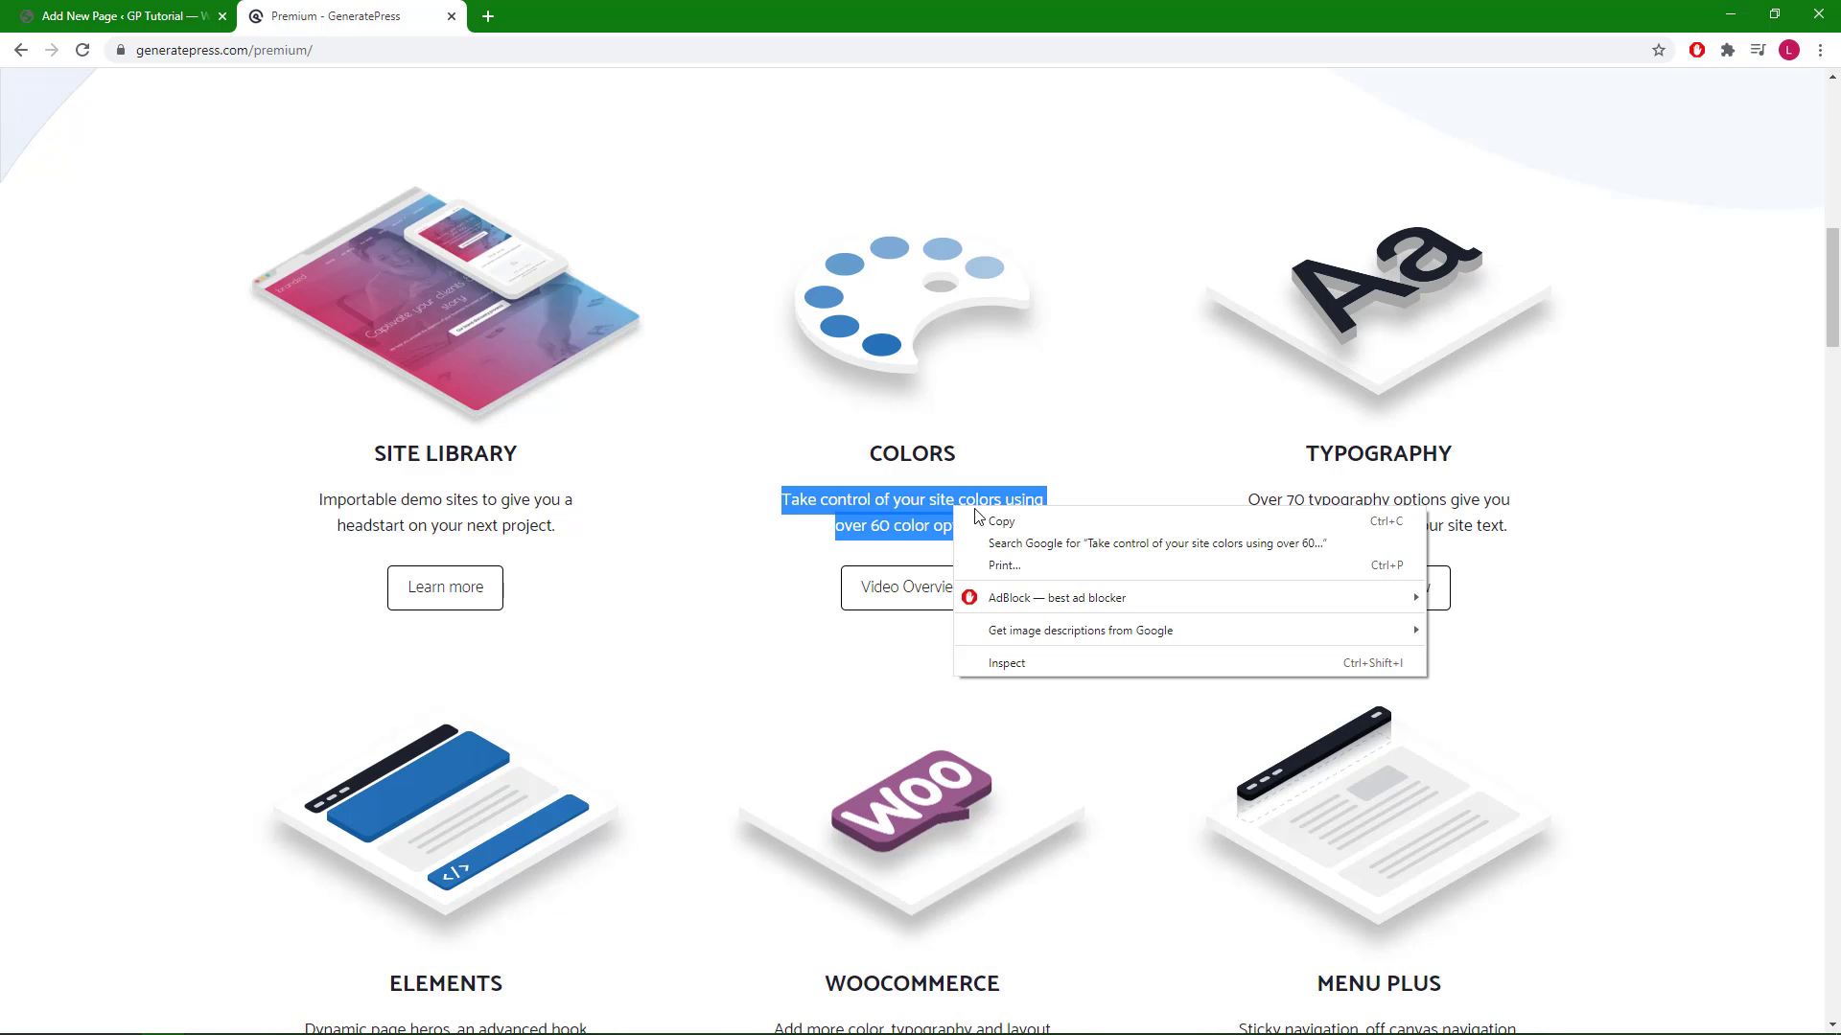
{"action": "left_click", "coordinate": [980, 514]}
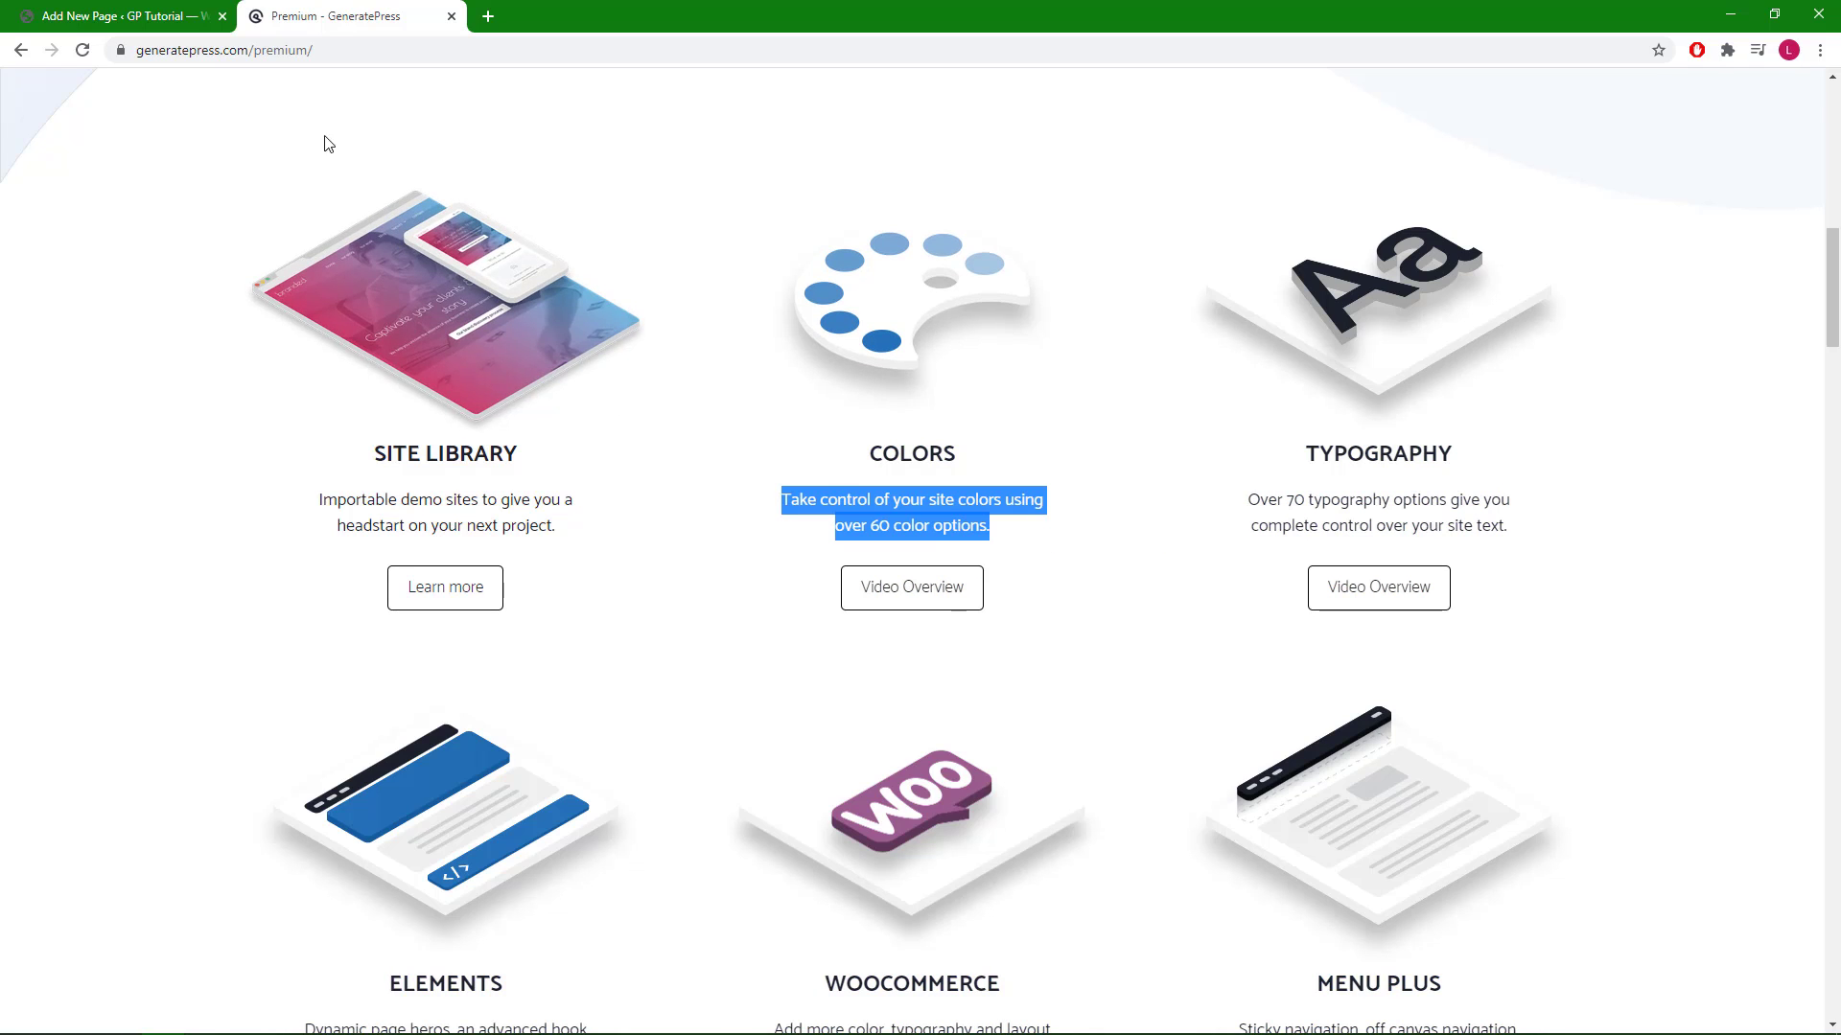
- Add a Headline block under COLORS and paste in the copied description text
{"action": "left_click", "coordinate": [170, 20]}
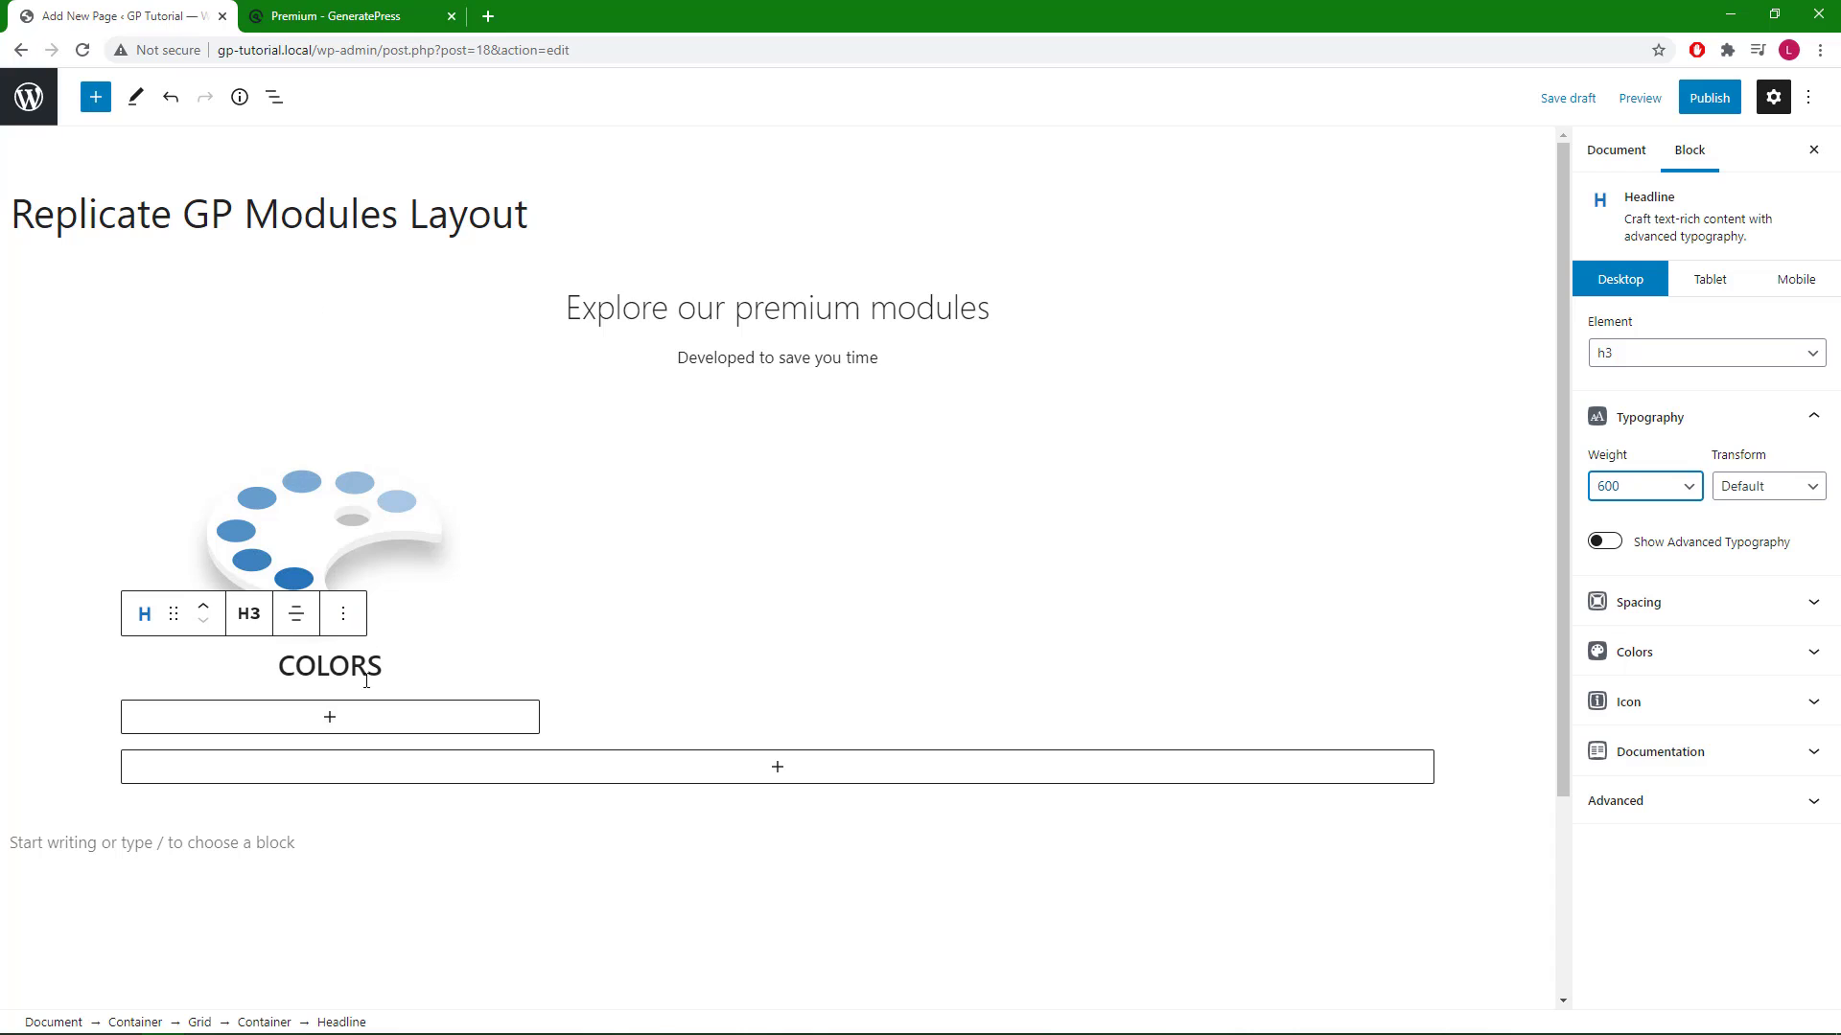
{"action": "left_click", "coordinate": [358, 720]}
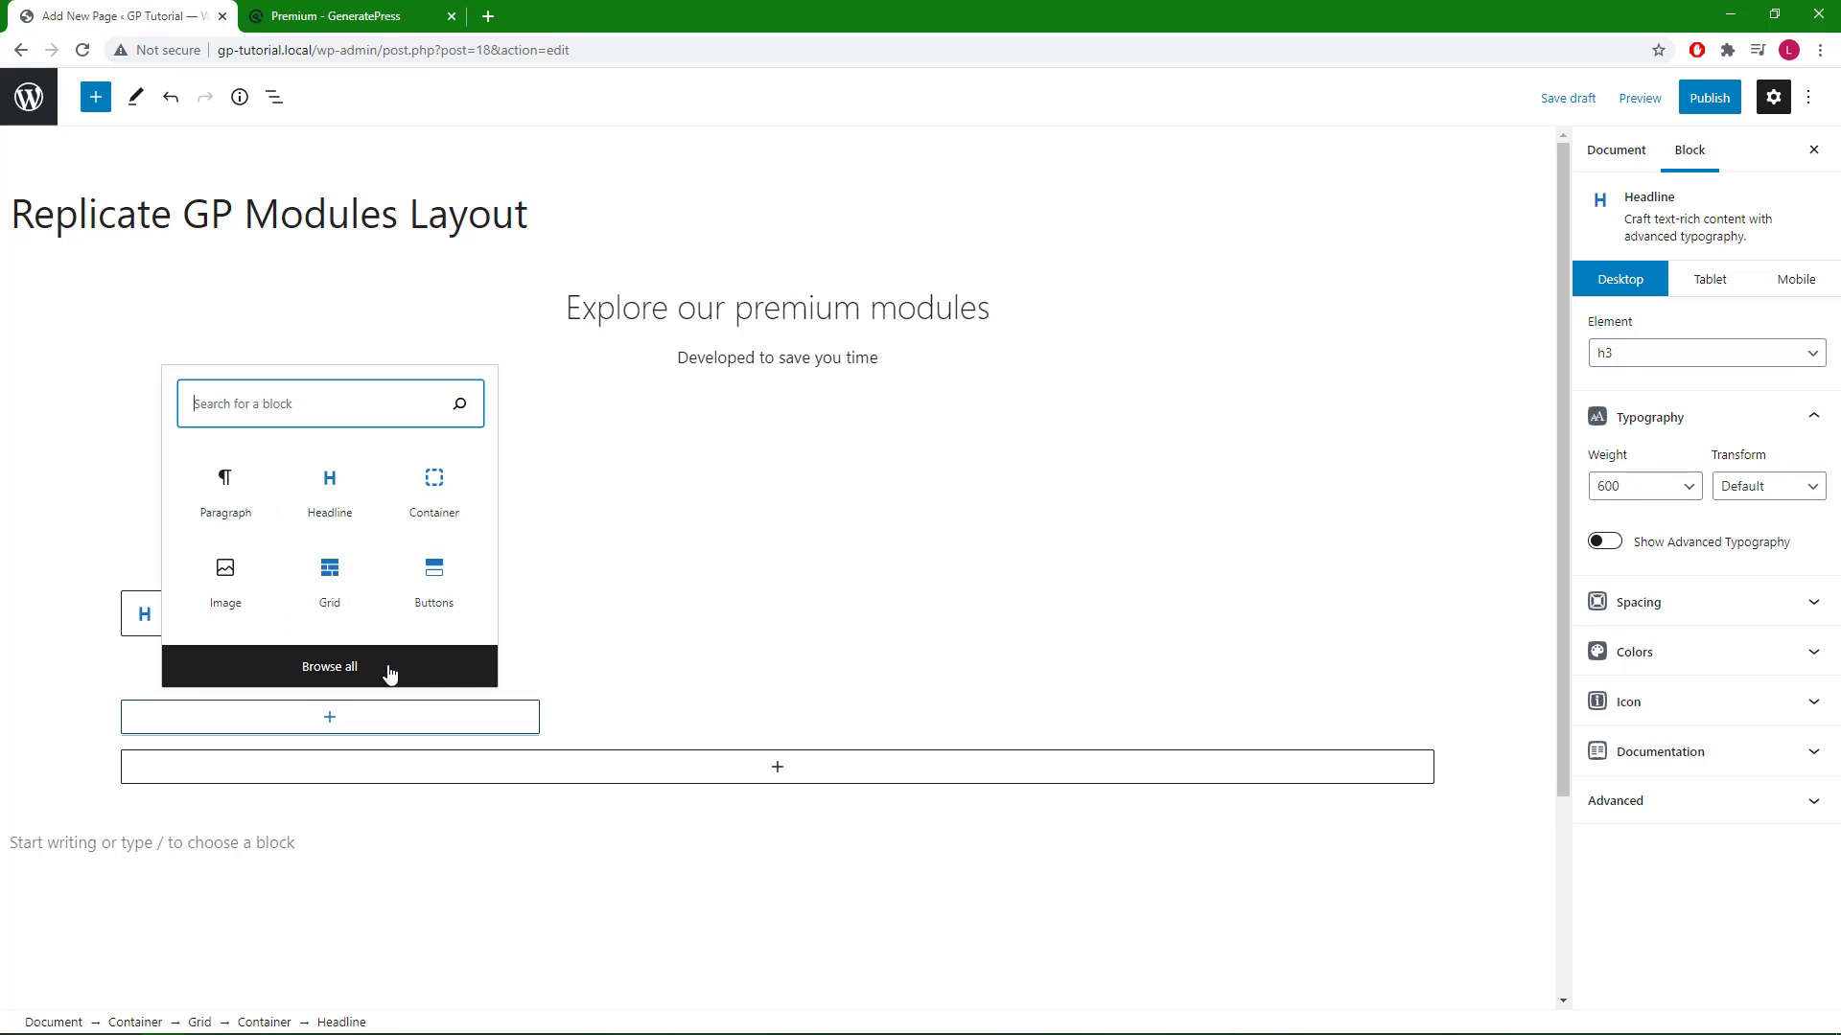
{"action": "left_click", "coordinate": [355, 505]}
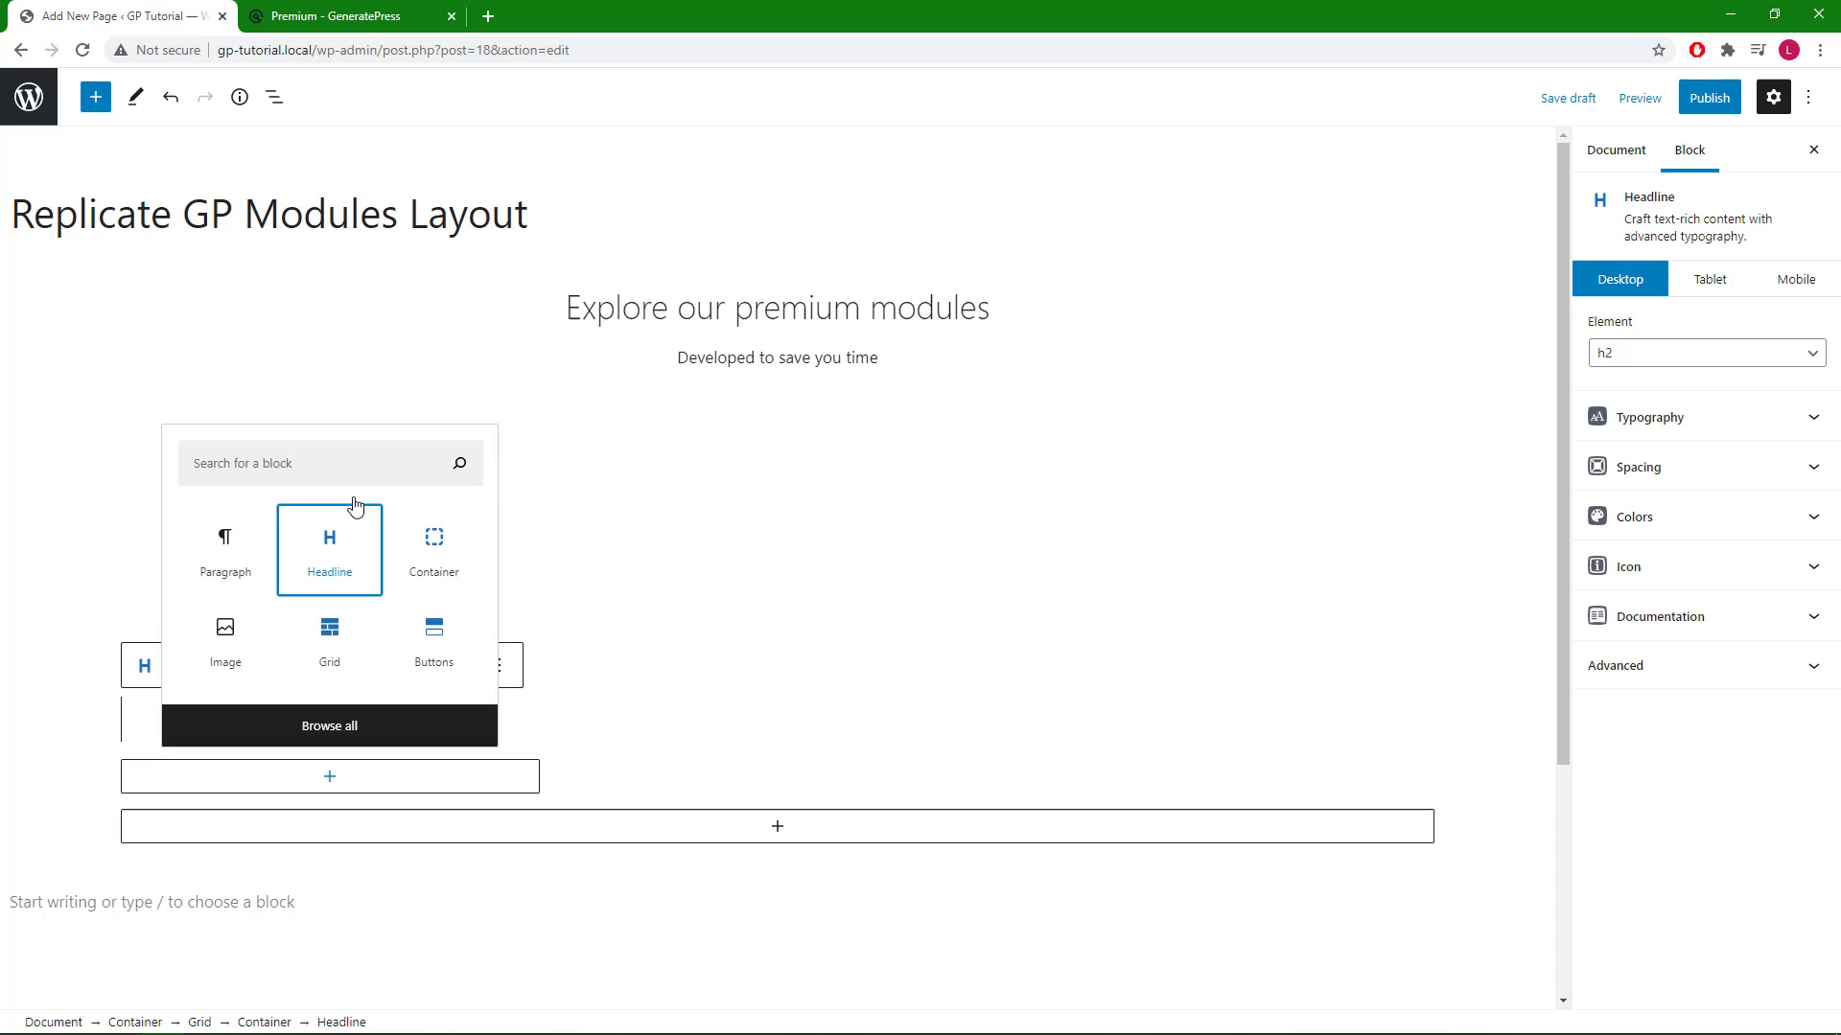
{"action": "right_click", "coordinate": [169, 718]}
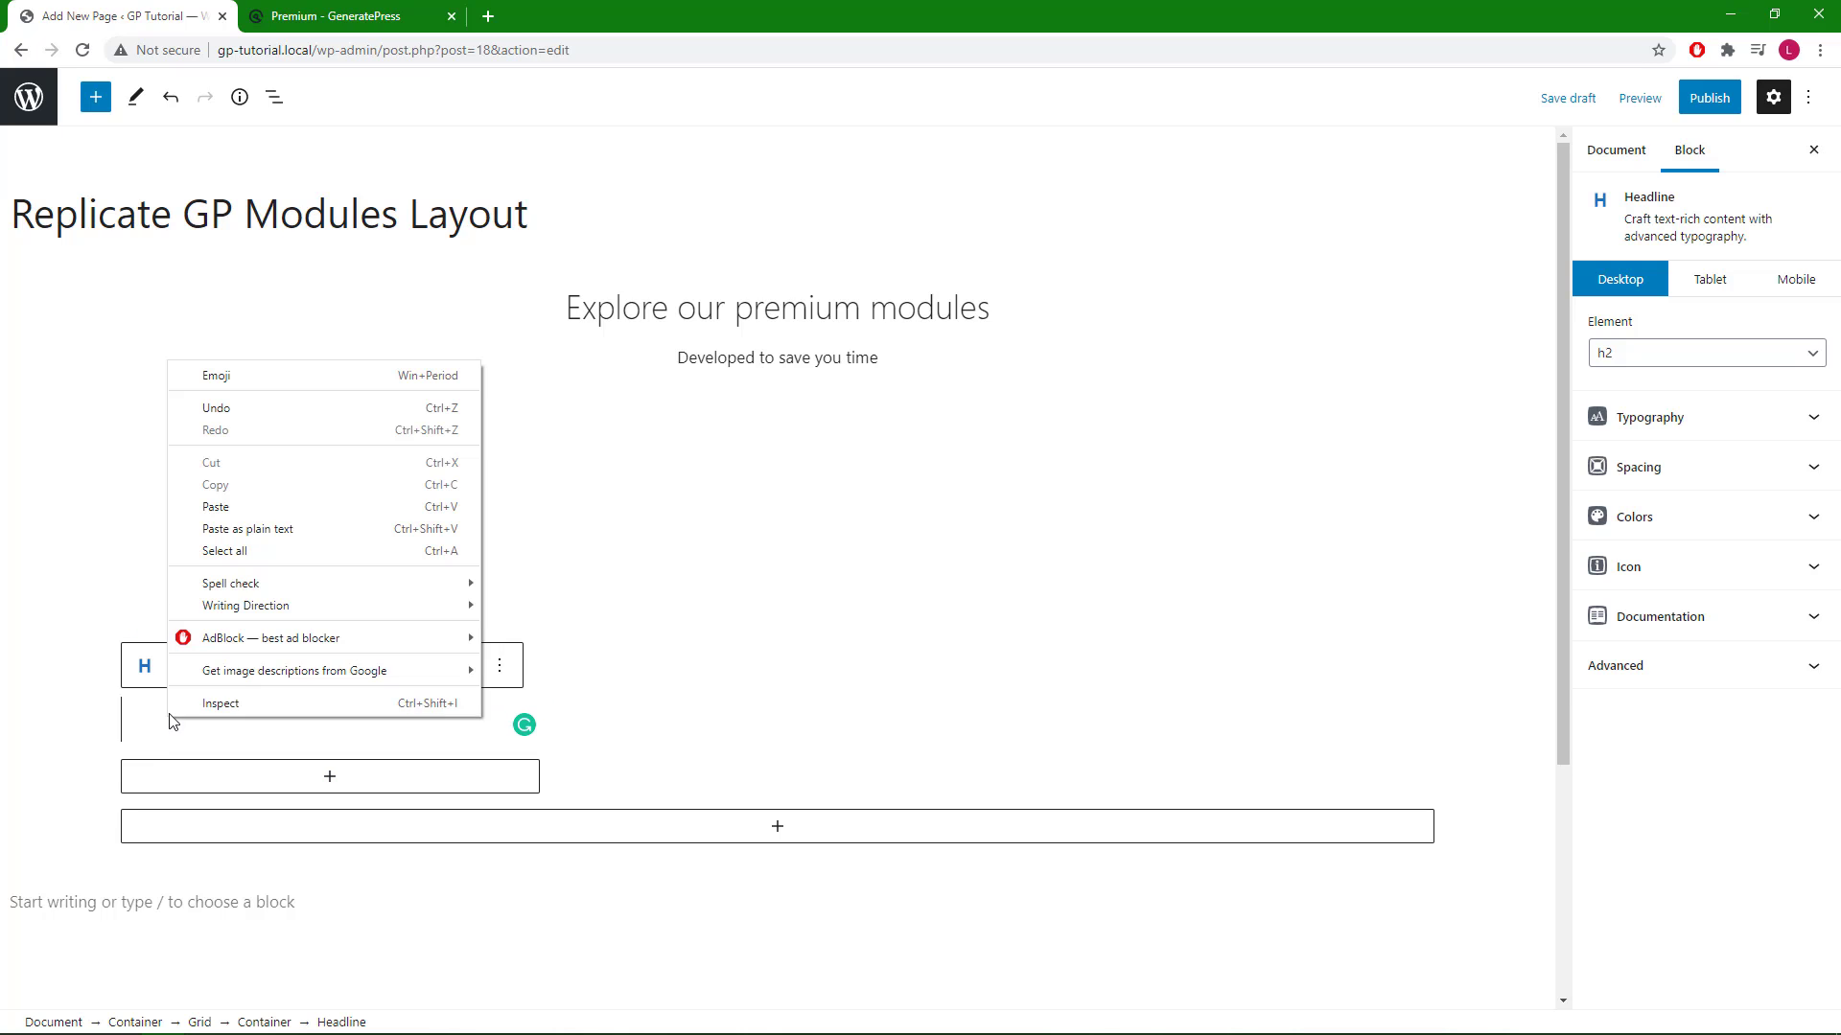
{"action": "left_click", "coordinate": [222, 506]}
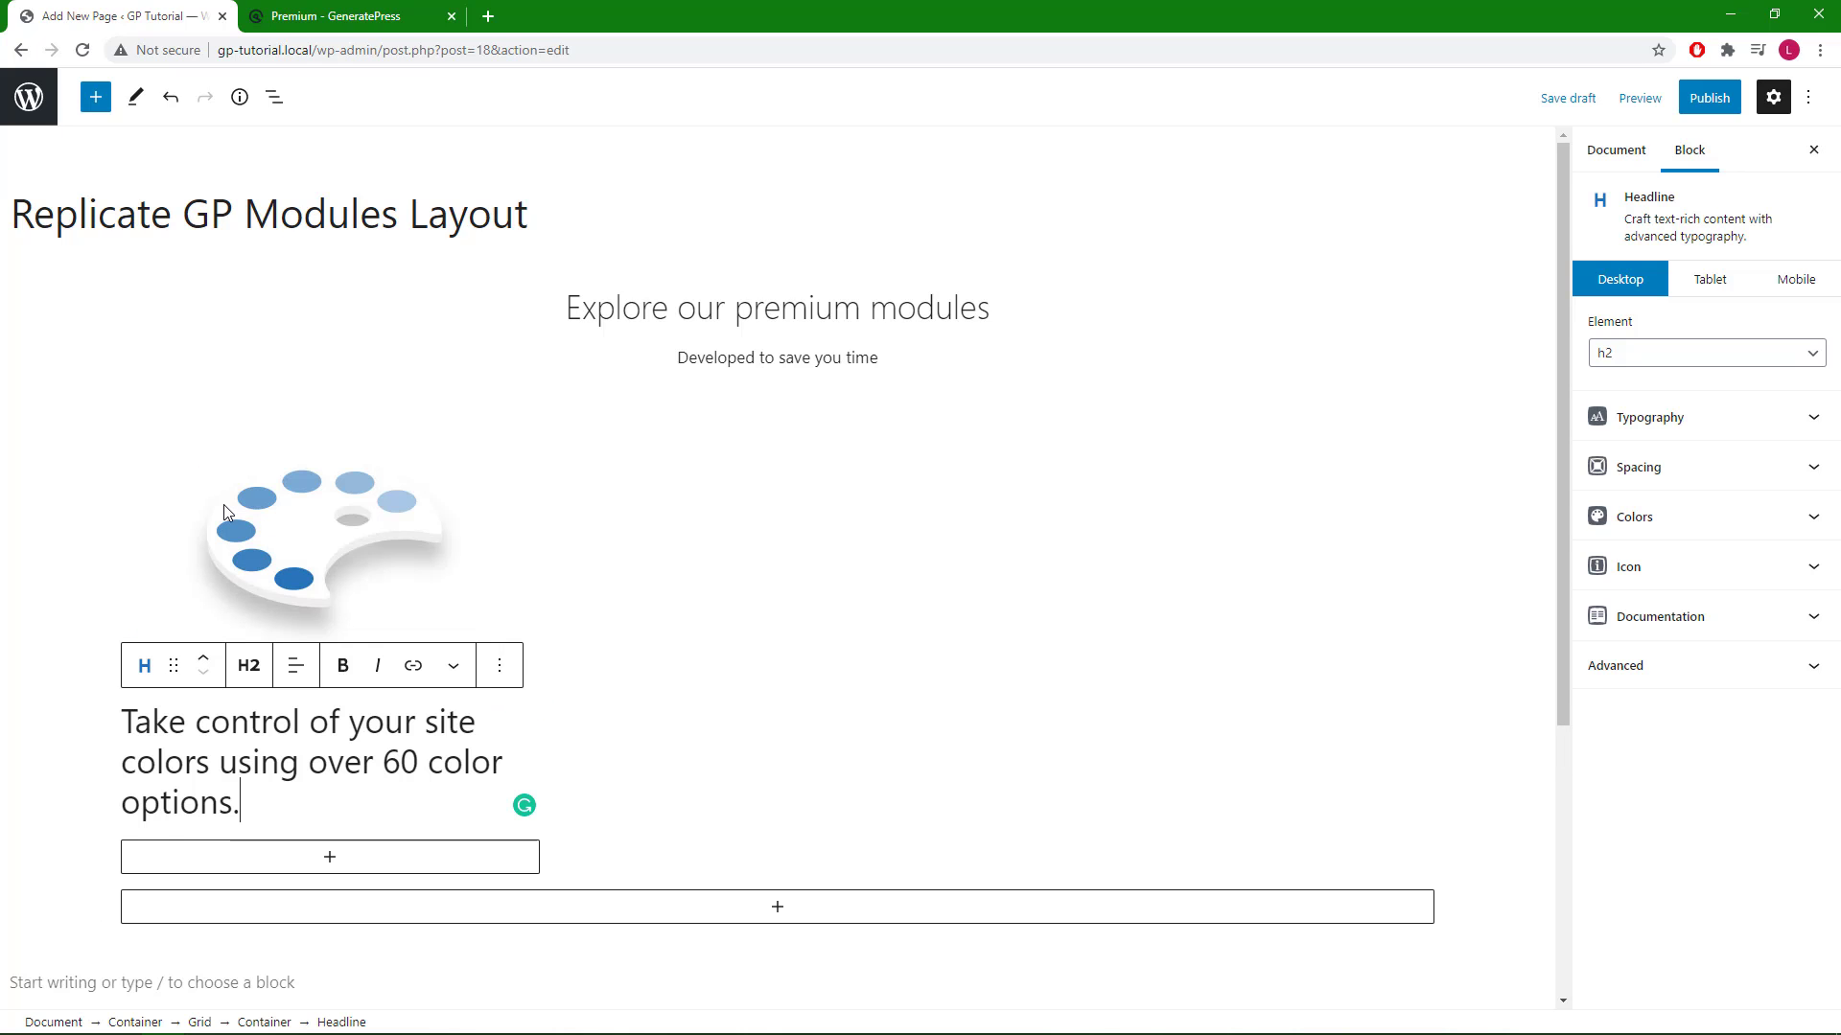
- Turn 'Take control of your site colors using over 60 color options.' into a centred paragraph
{"action": "left_click", "coordinate": [261, 672]}
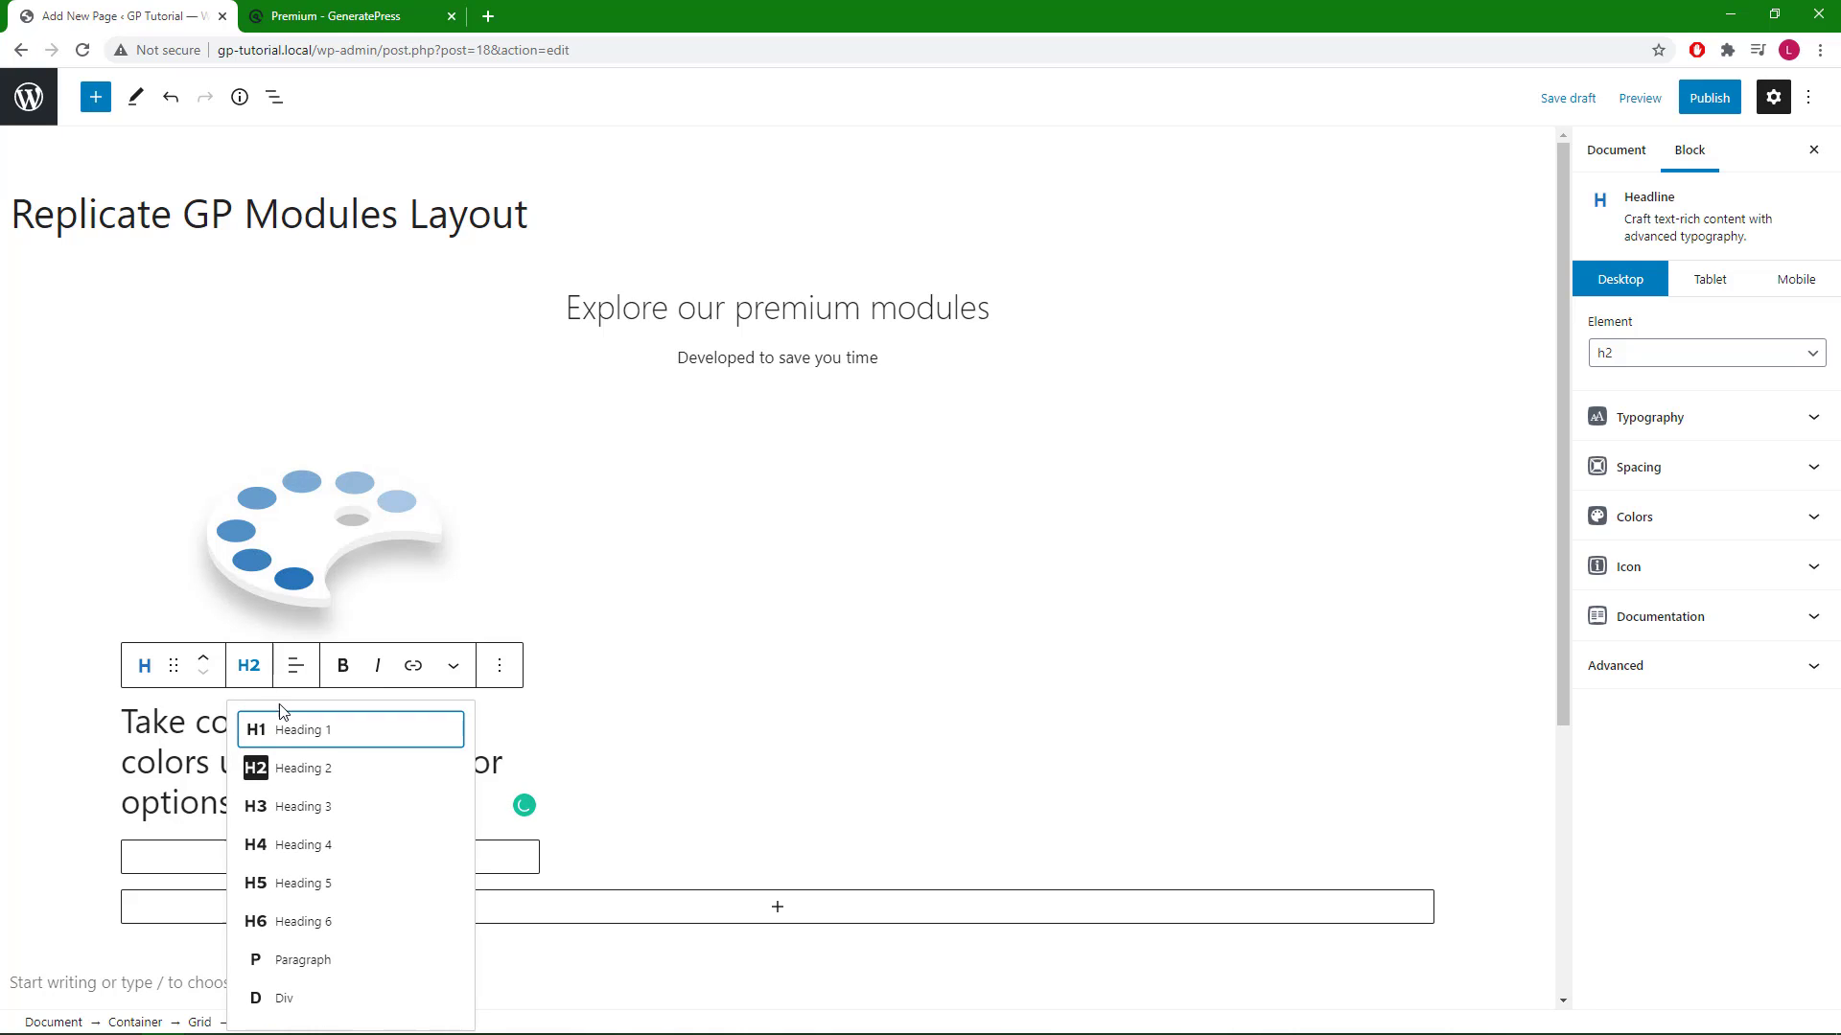
{"action": "left_click", "coordinate": [301, 959]}
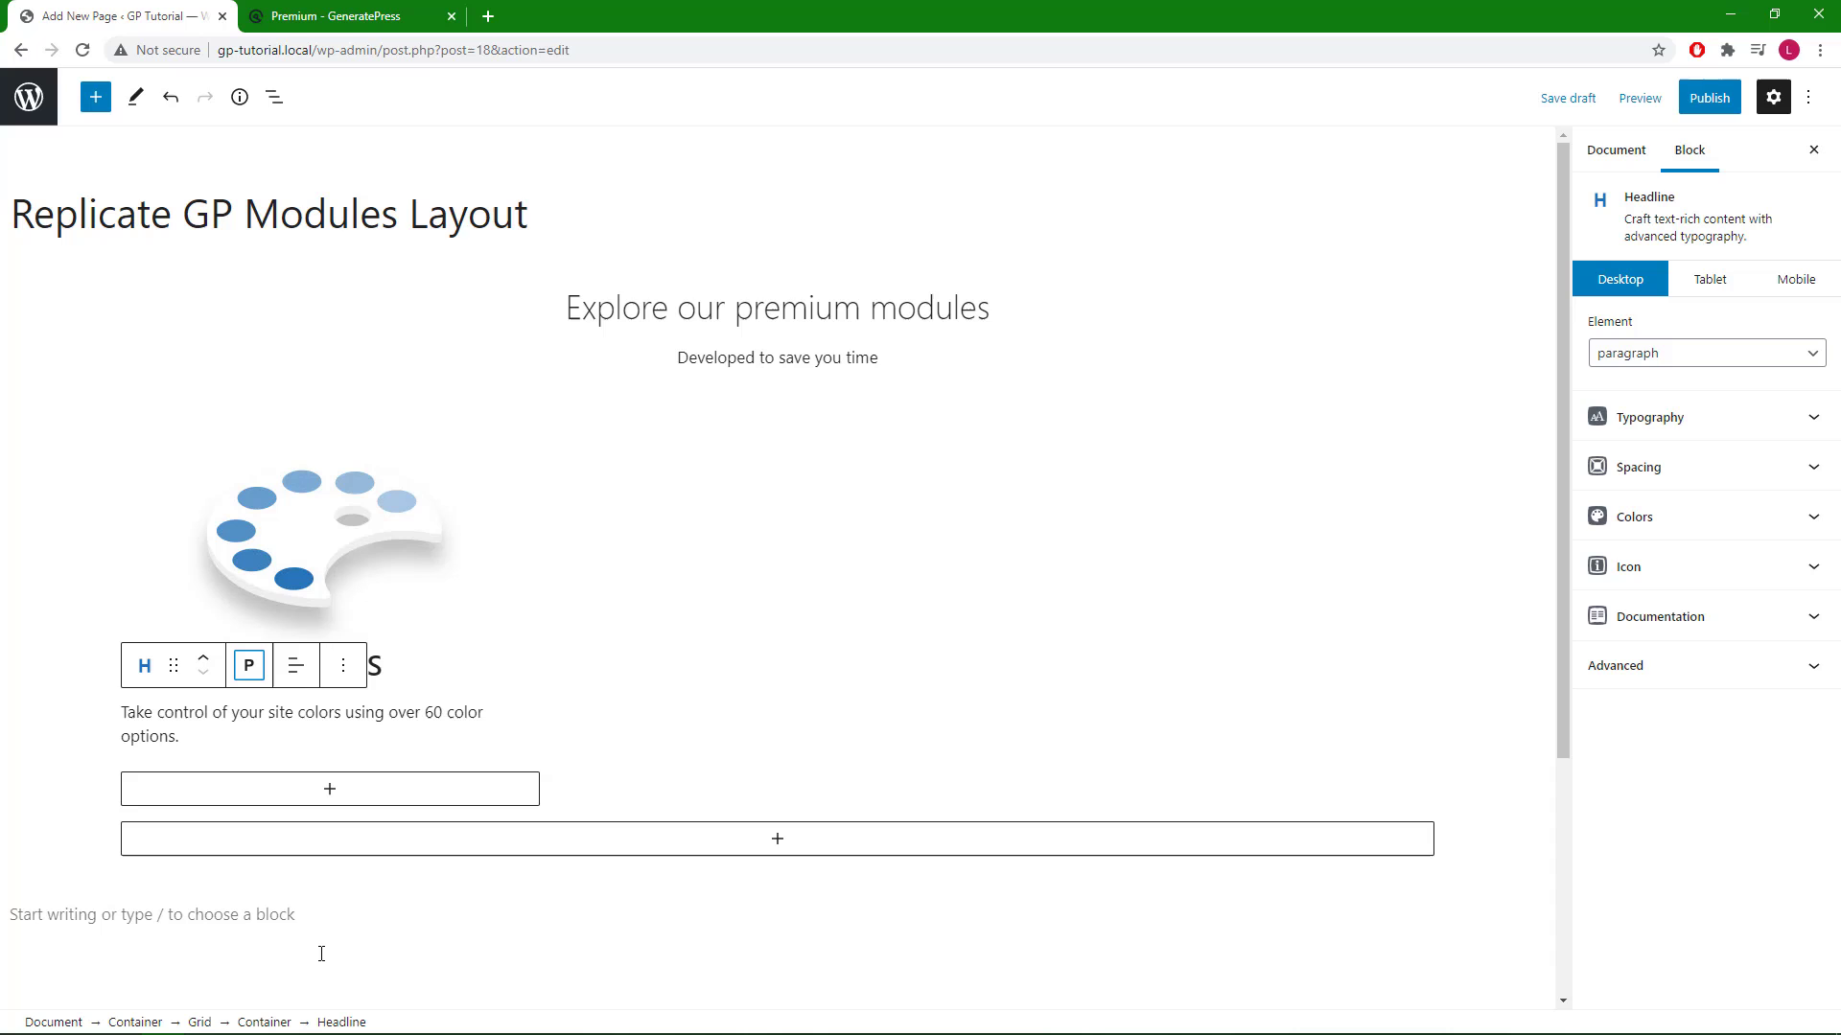
{"action": "left_click", "coordinate": [297, 669]}
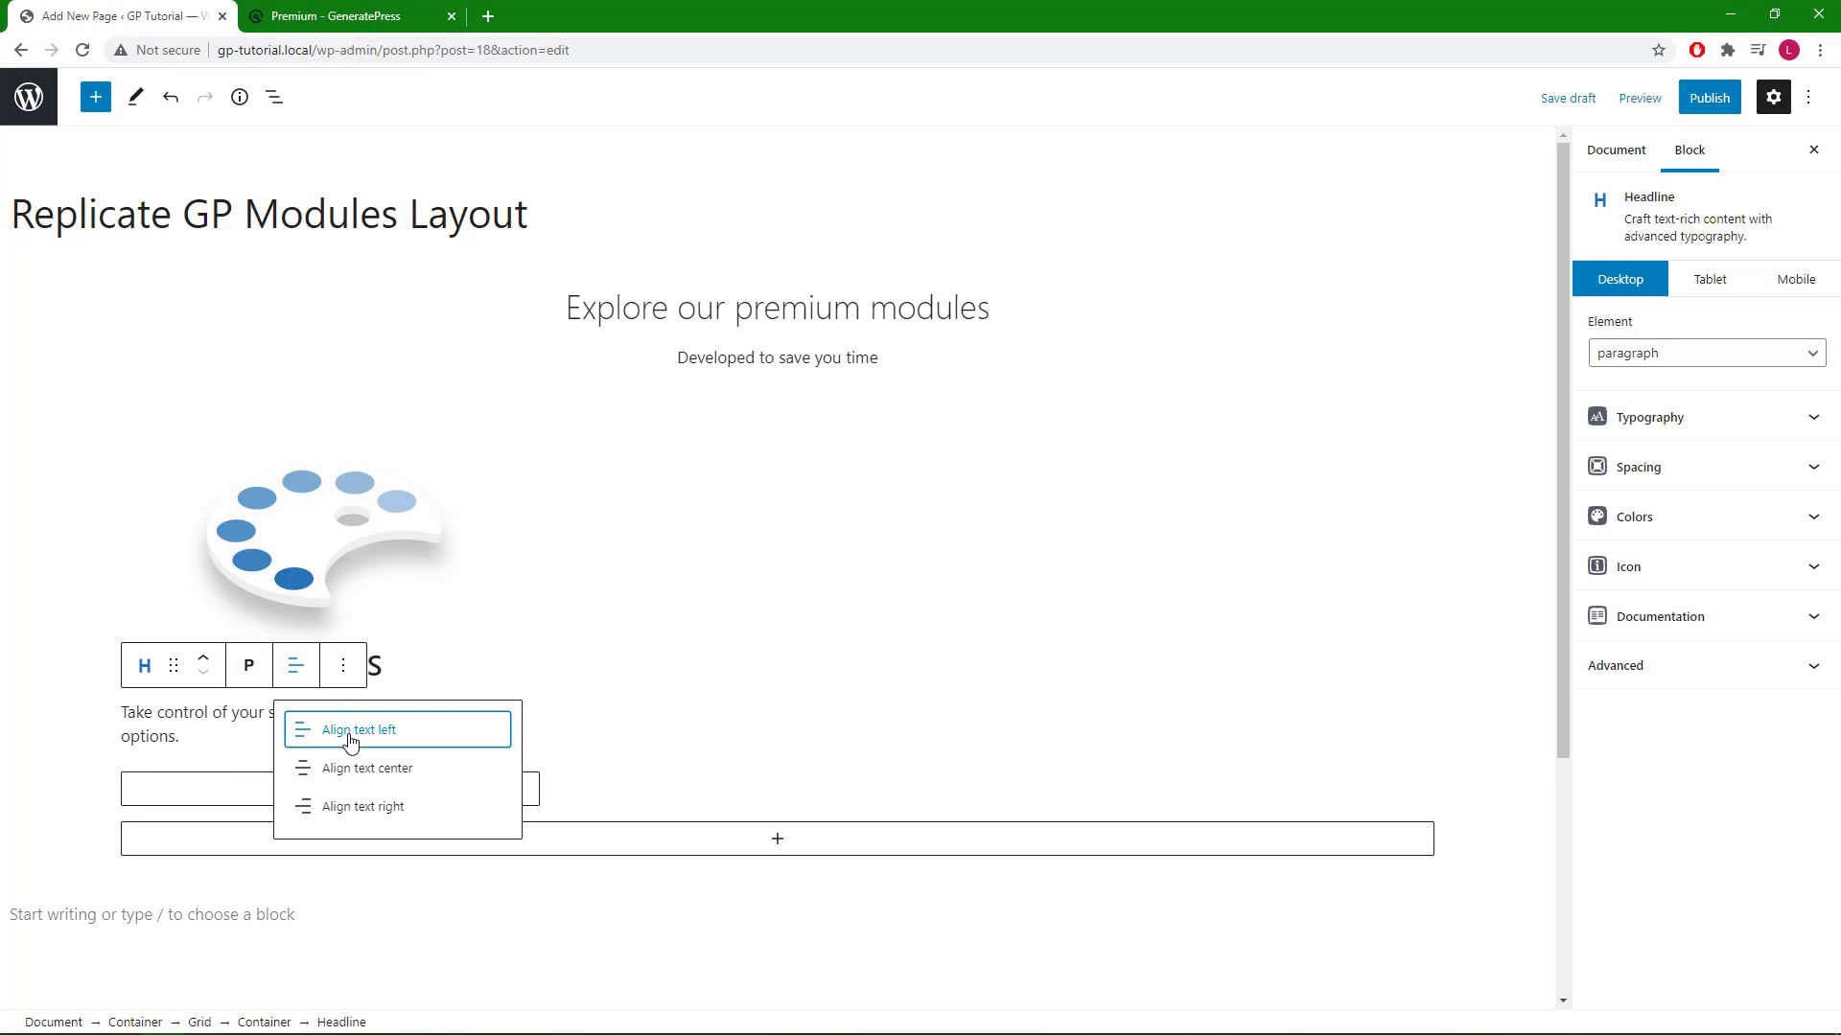
{"action": "left_click", "coordinate": [353, 769]}
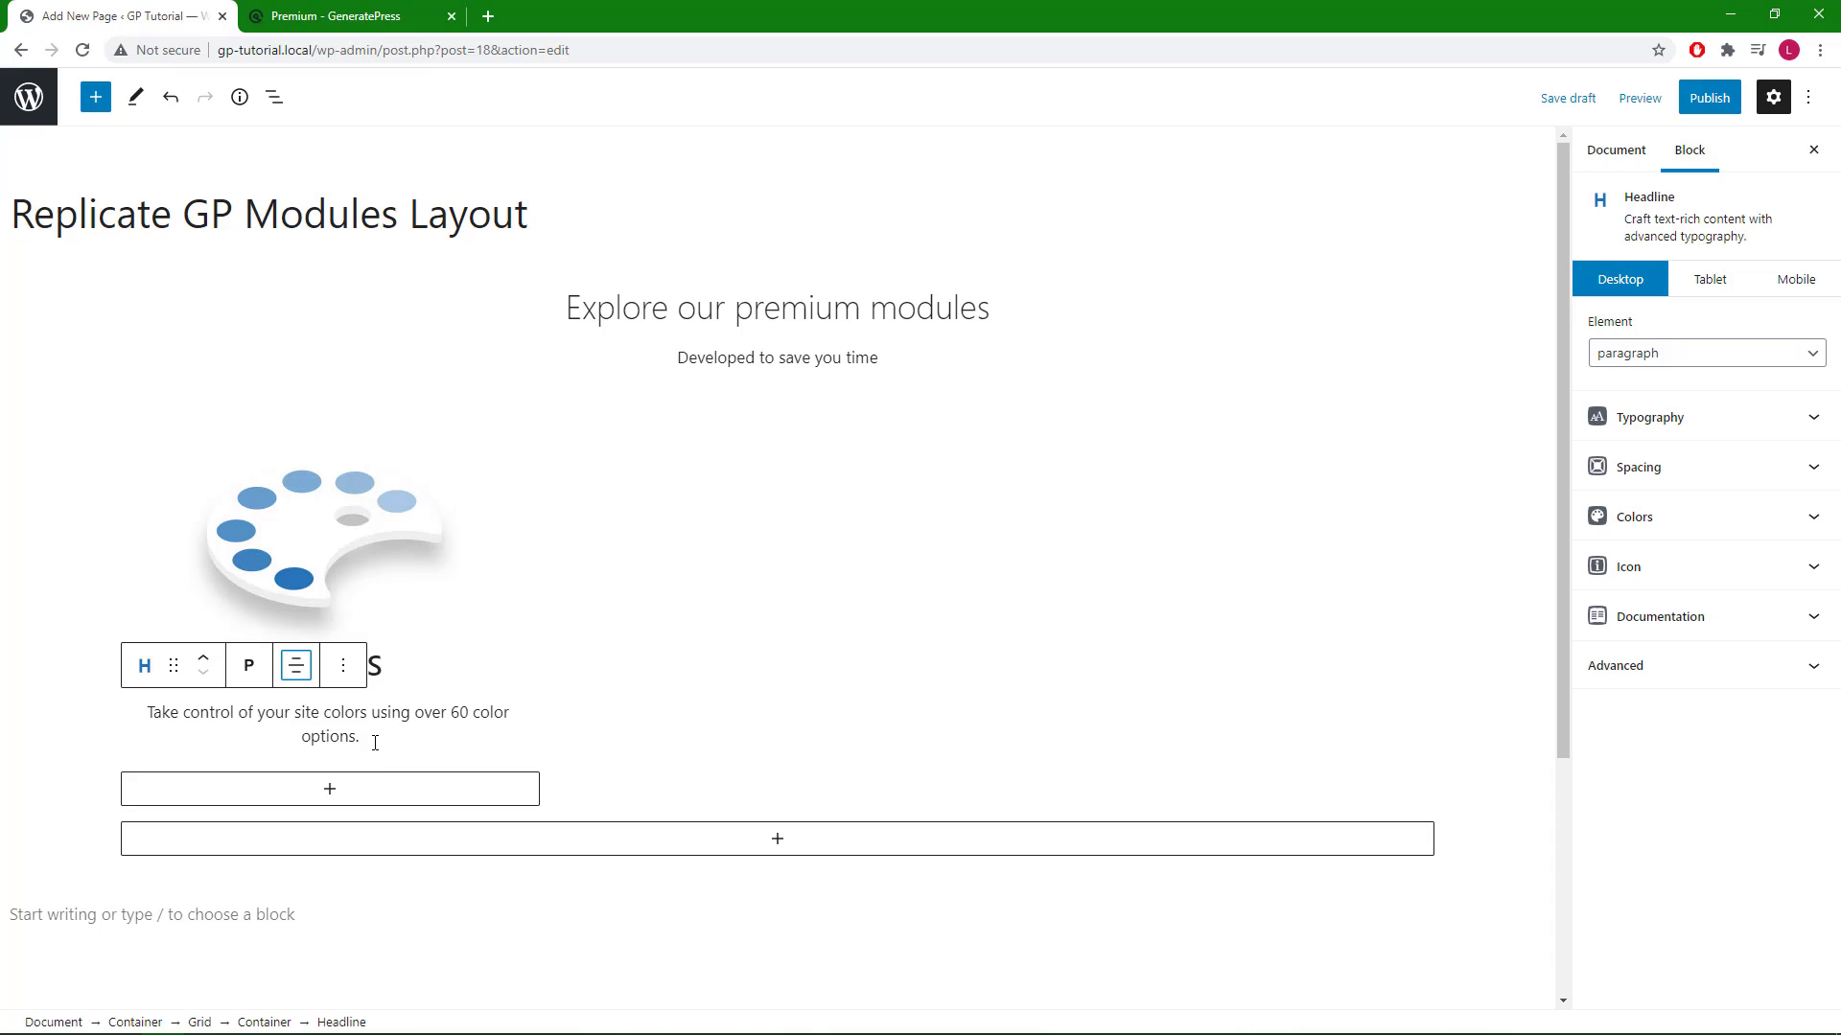
- Give the COLORS description paragraph 60 px padding on its left and right sides
{"action": "left_click", "coordinate": [1695, 472]}
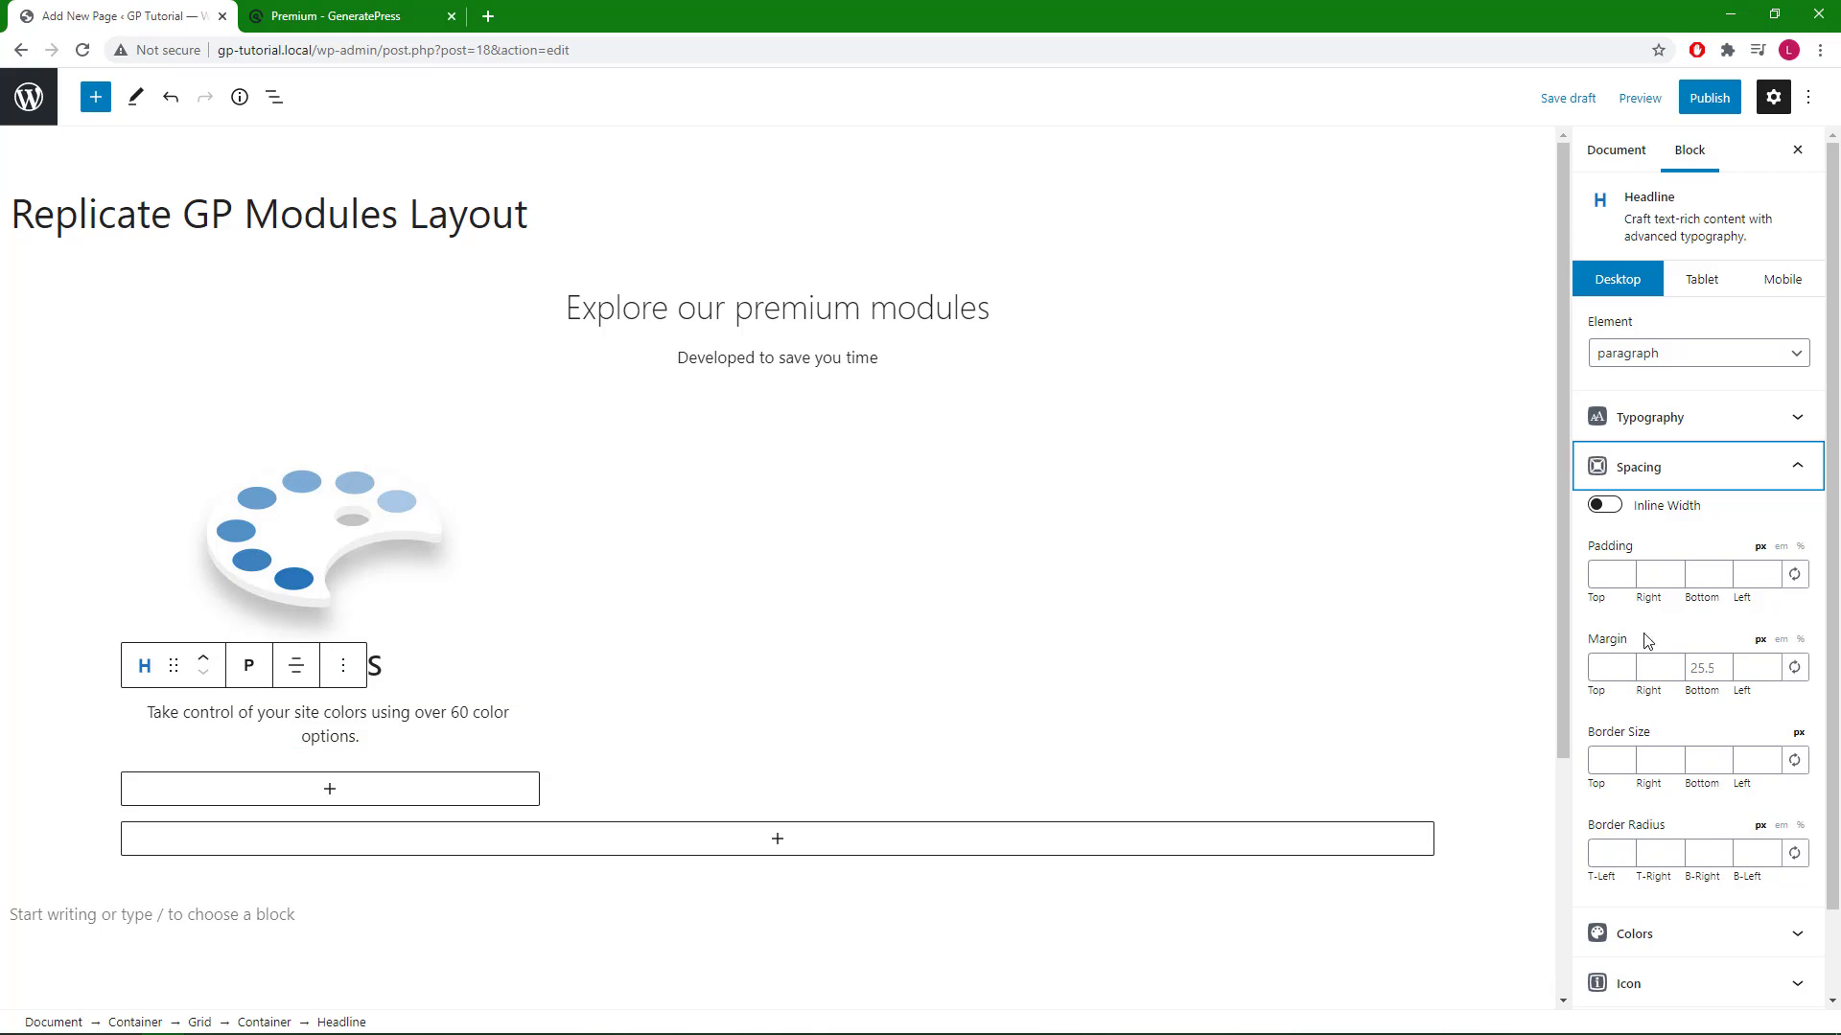
{"action": "left_click", "coordinate": [1657, 581]}
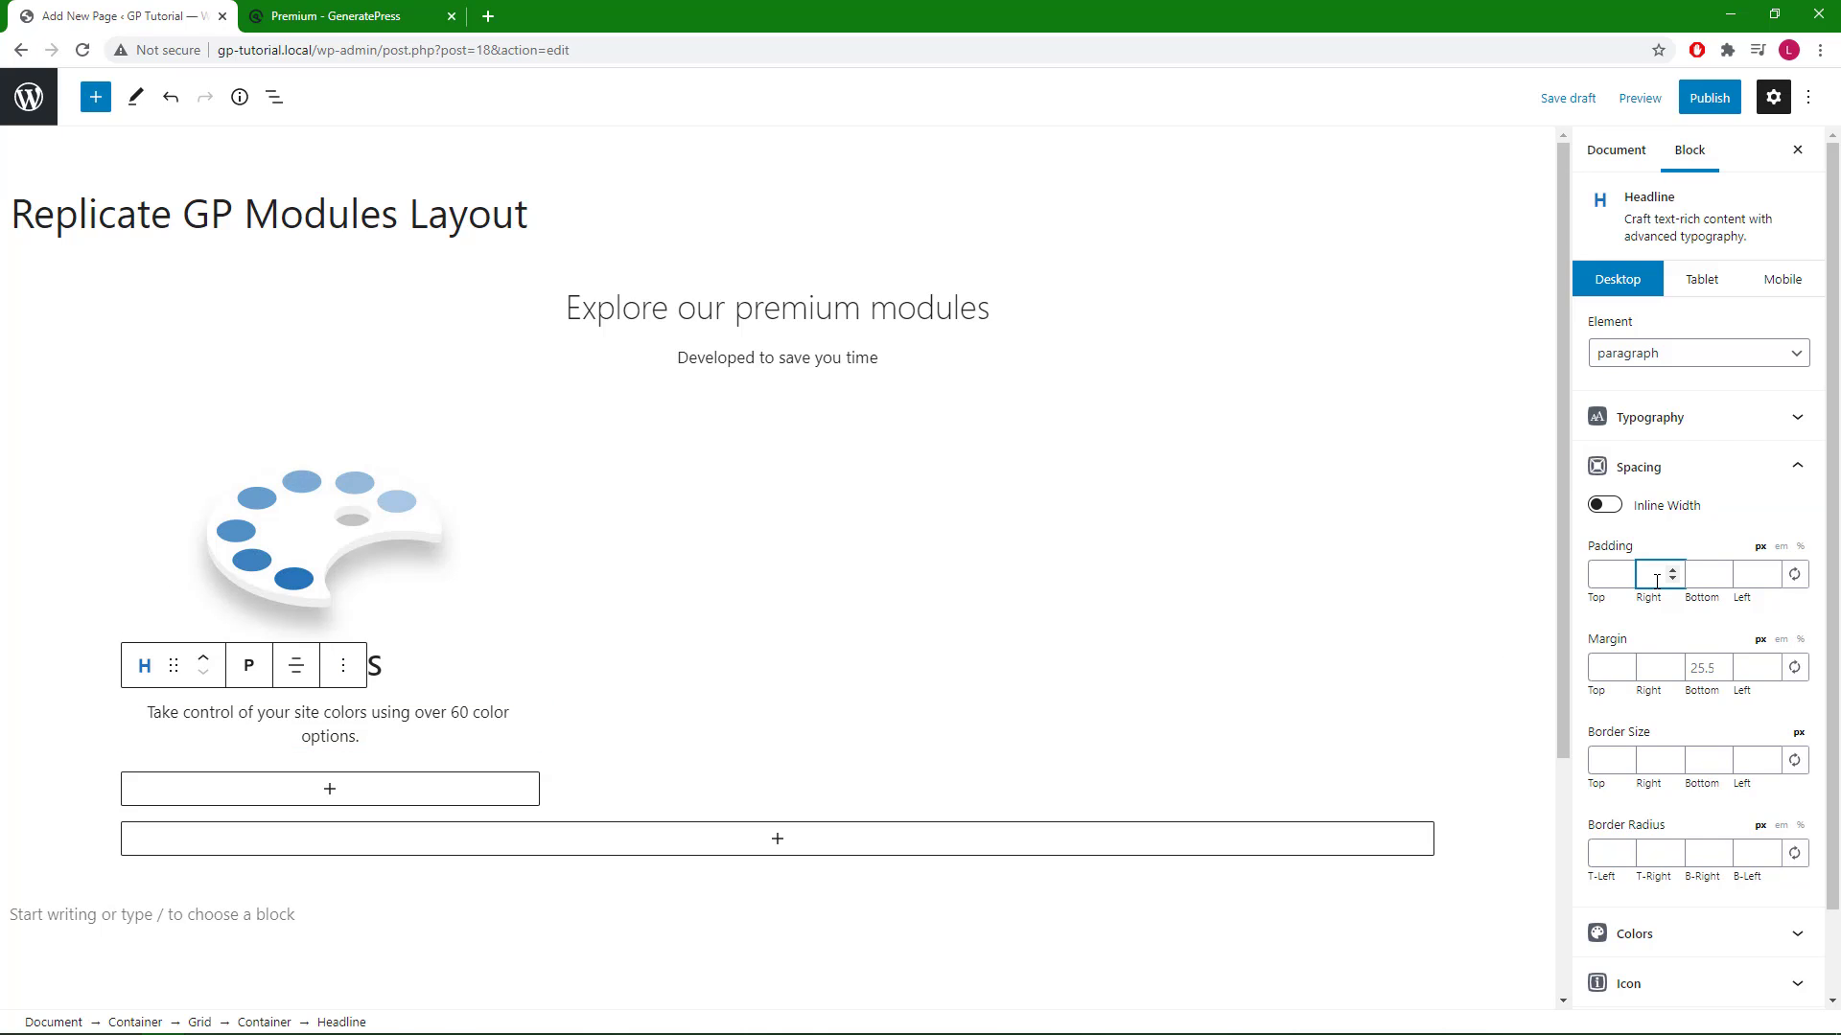
{"action": "type", "text": "40"}
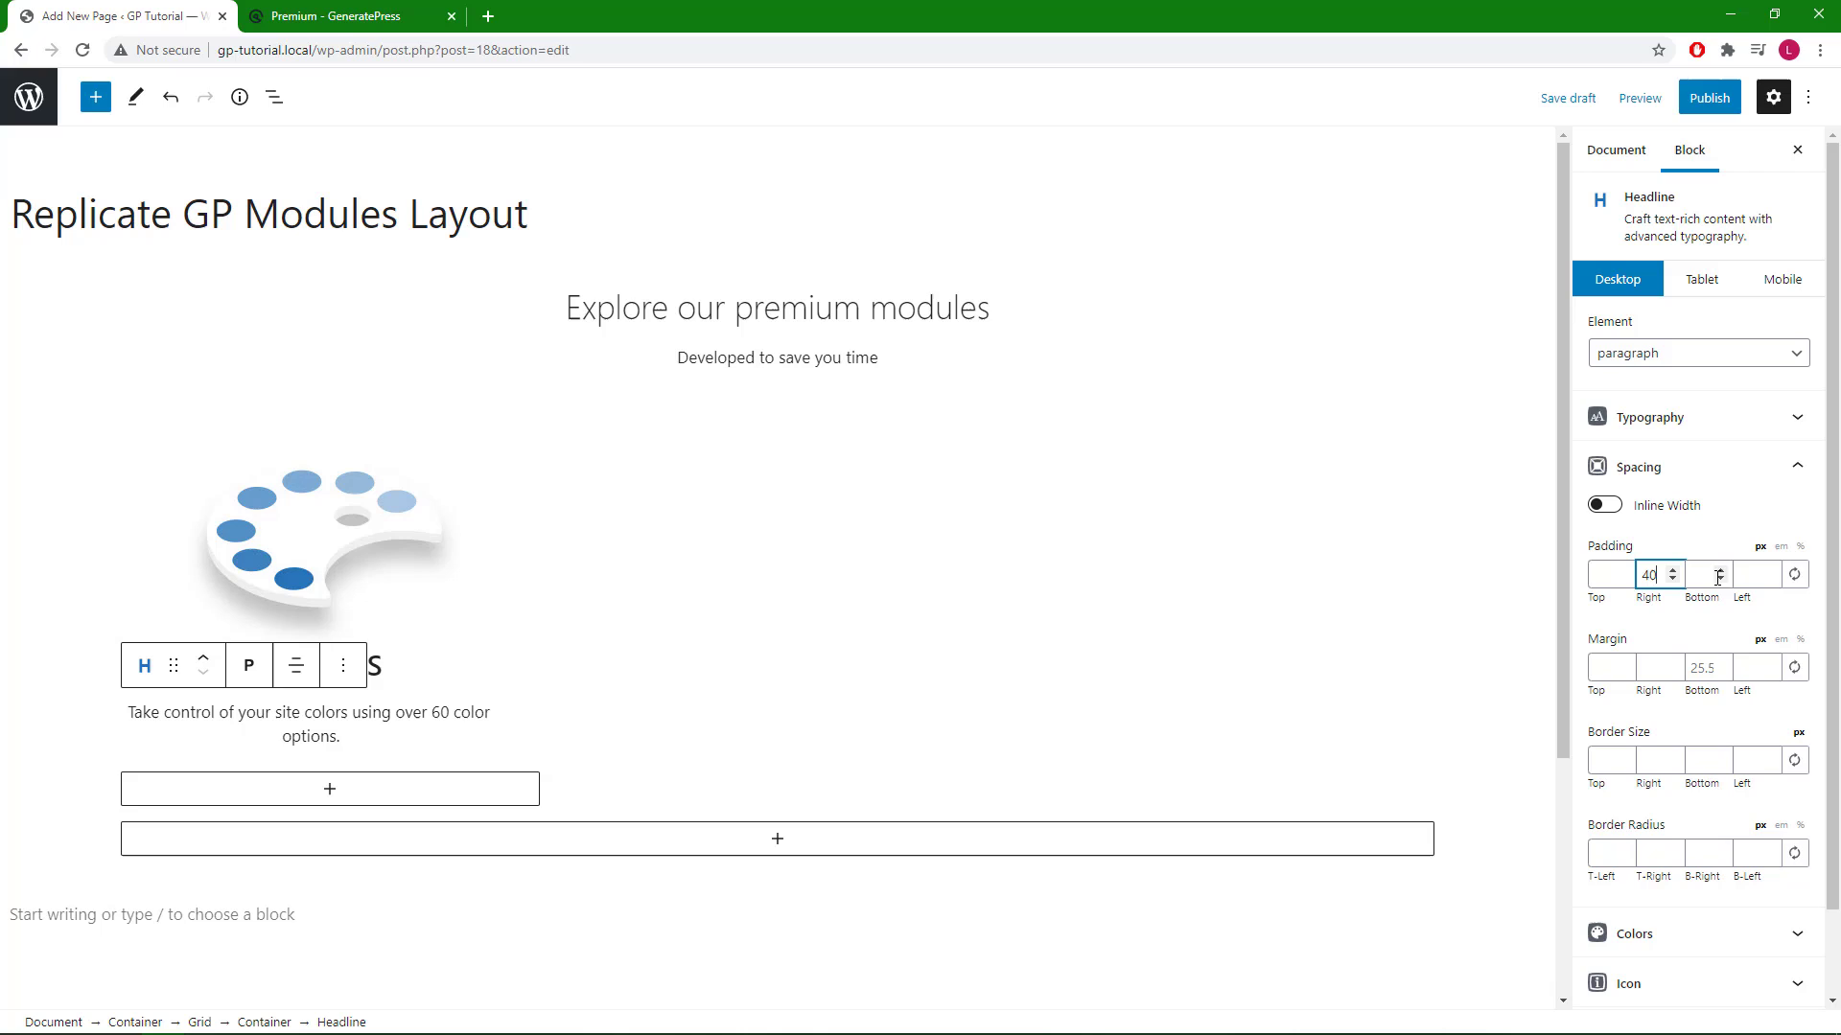
{"action": "left_click", "coordinate": [1744, 573]}
{"action": "type", "text": "40"}
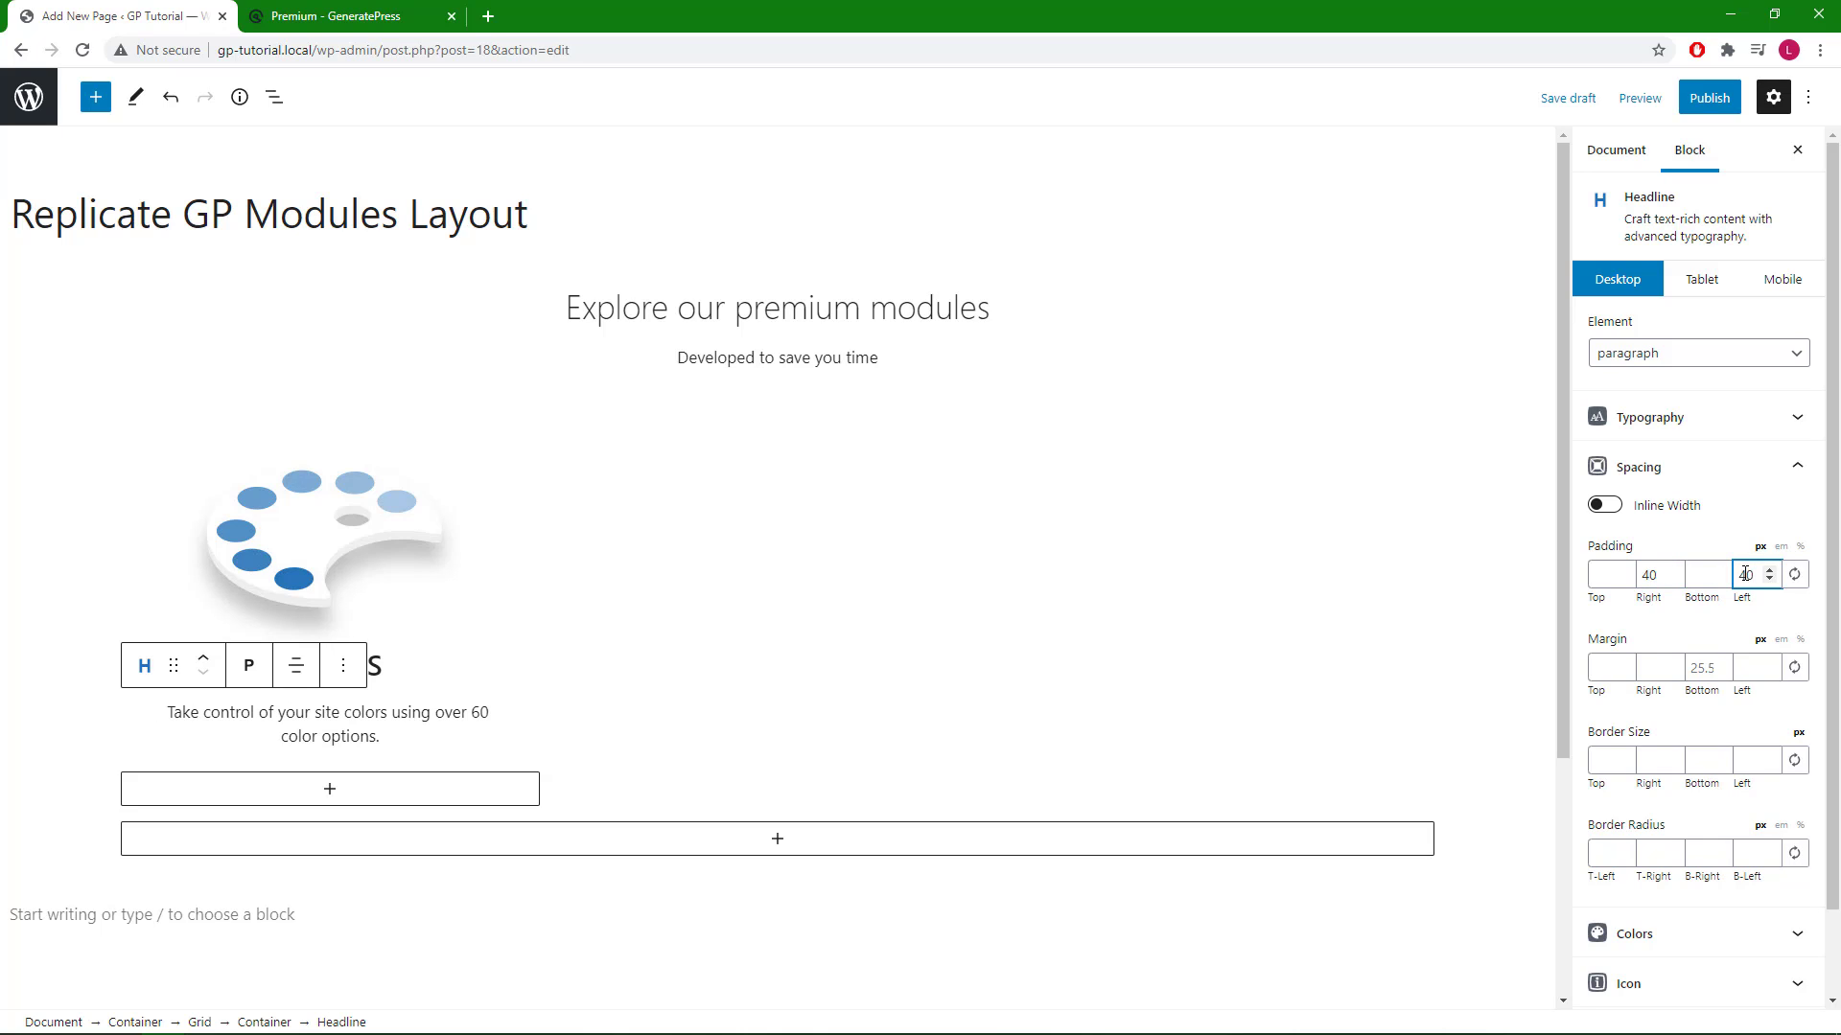
{"action": "double_click", "coordinate": [1649, 575]}
{"action": "type", "text": "60"}
{"action": "double_click", "coordinate": [1747, 575]}
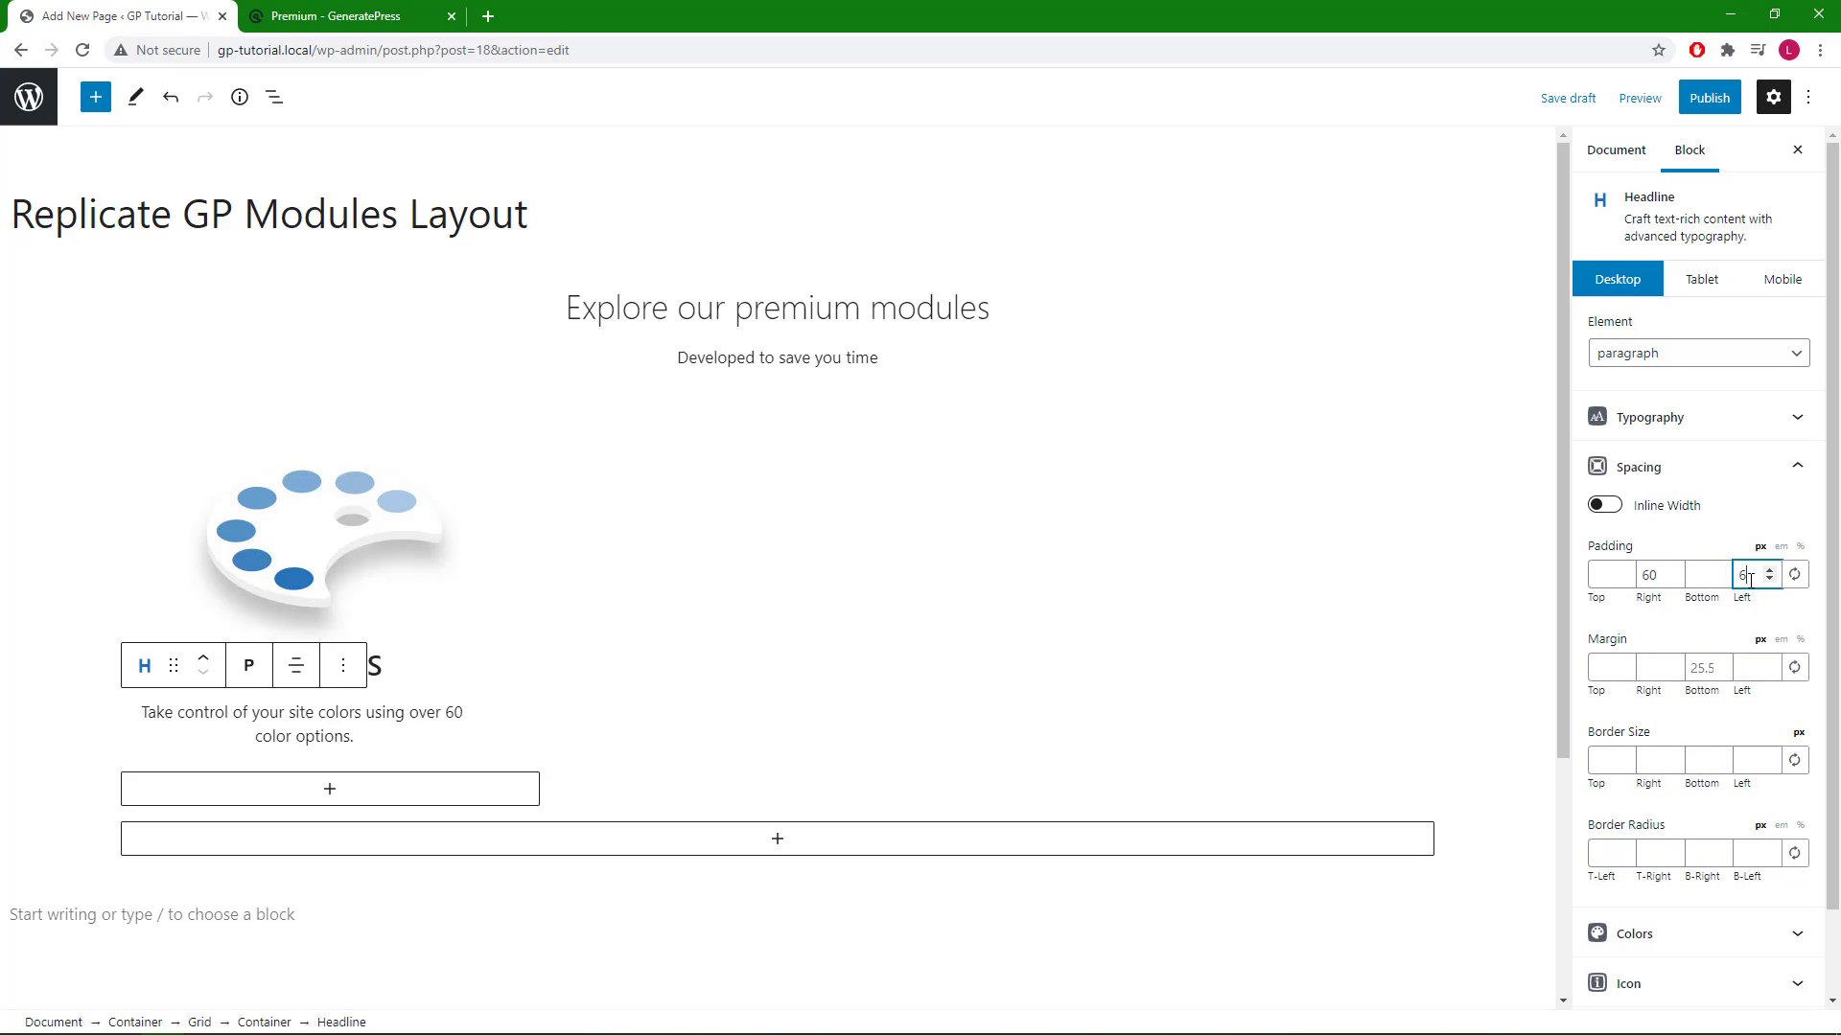
{"action": "type", "text": "60"}
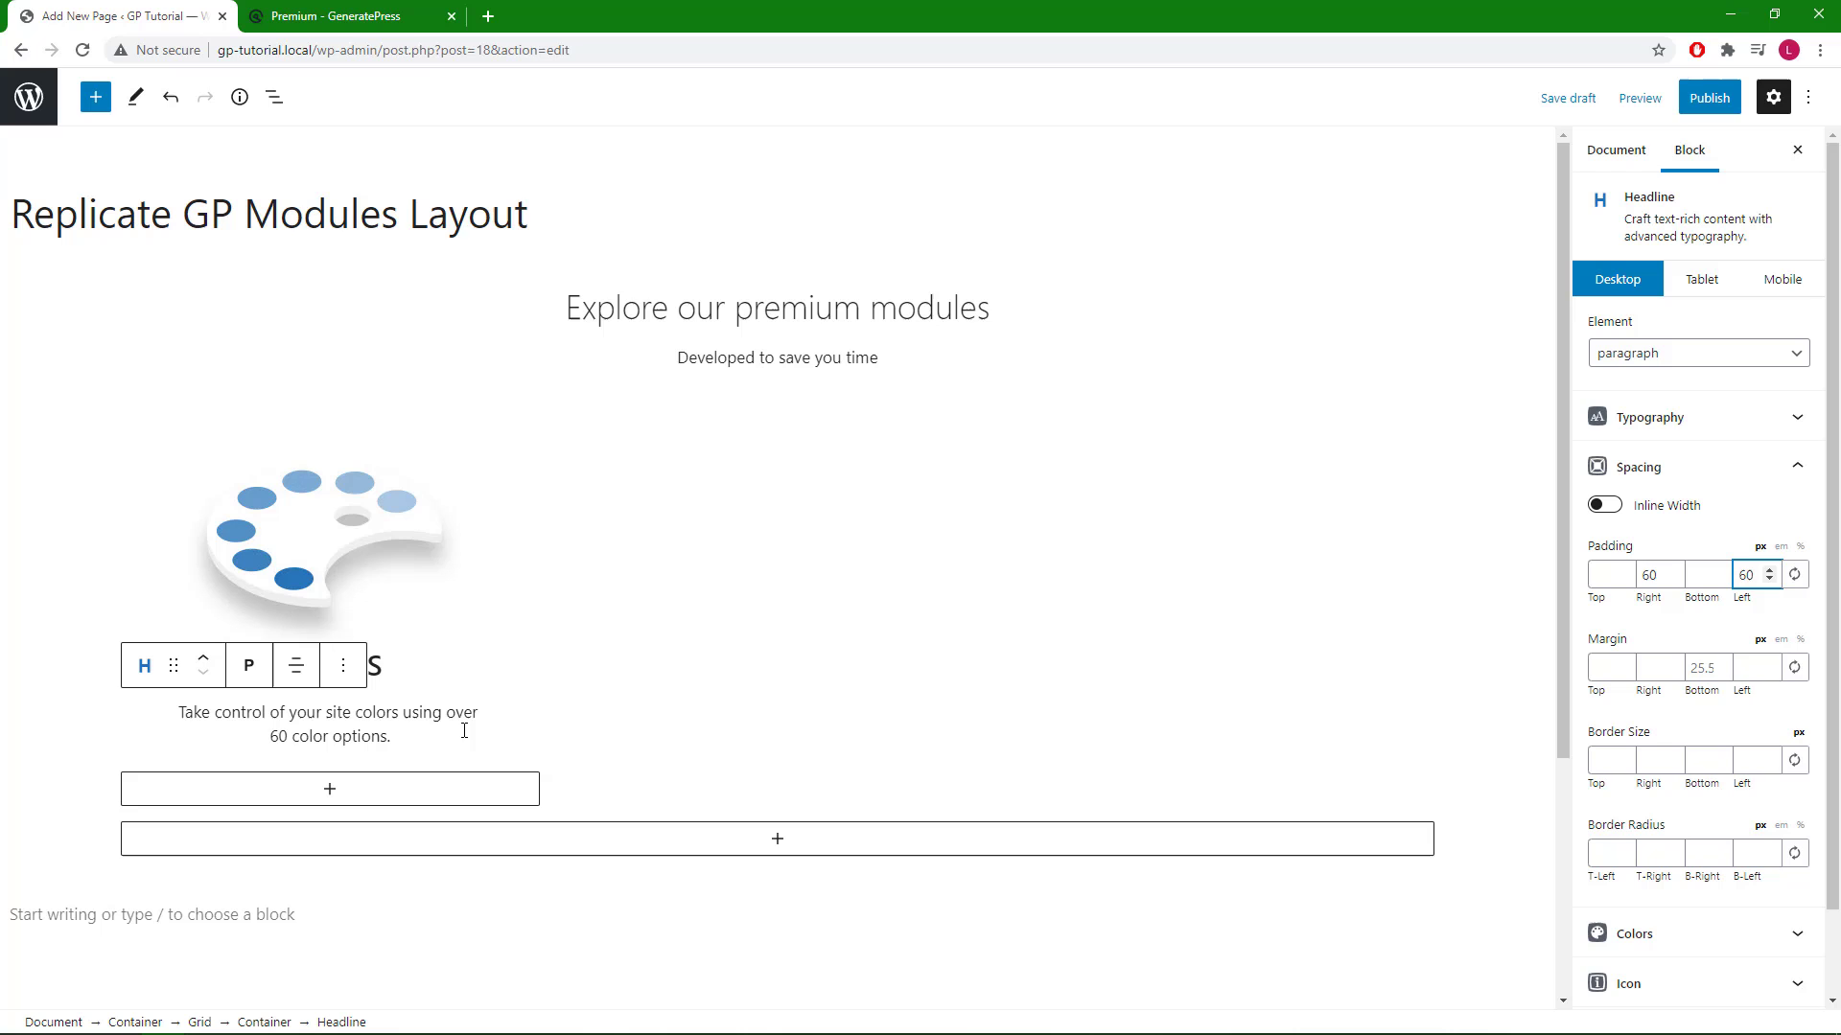
- Compare against the reference page, then reselect the COLORS description paragraph
{"action": "left_click", "coordinate": [354, 20]}
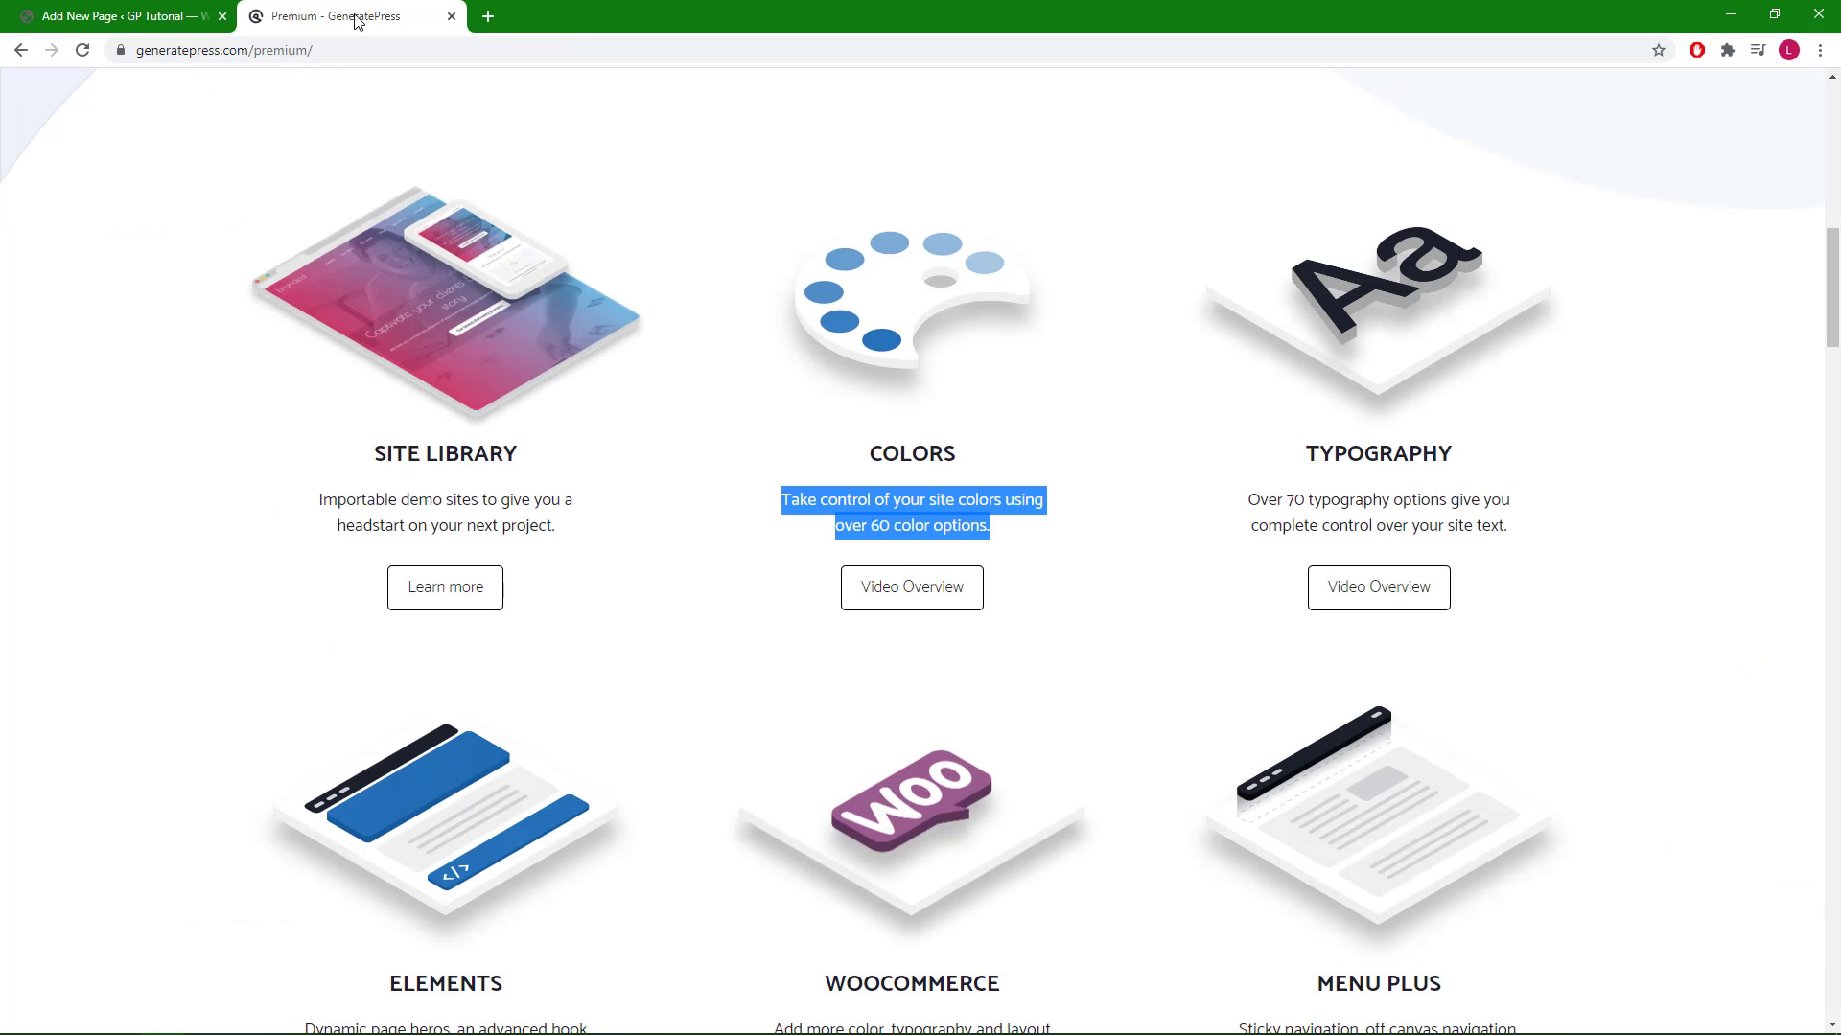
{"action": "left_click", "coordinate": [153, 21]}
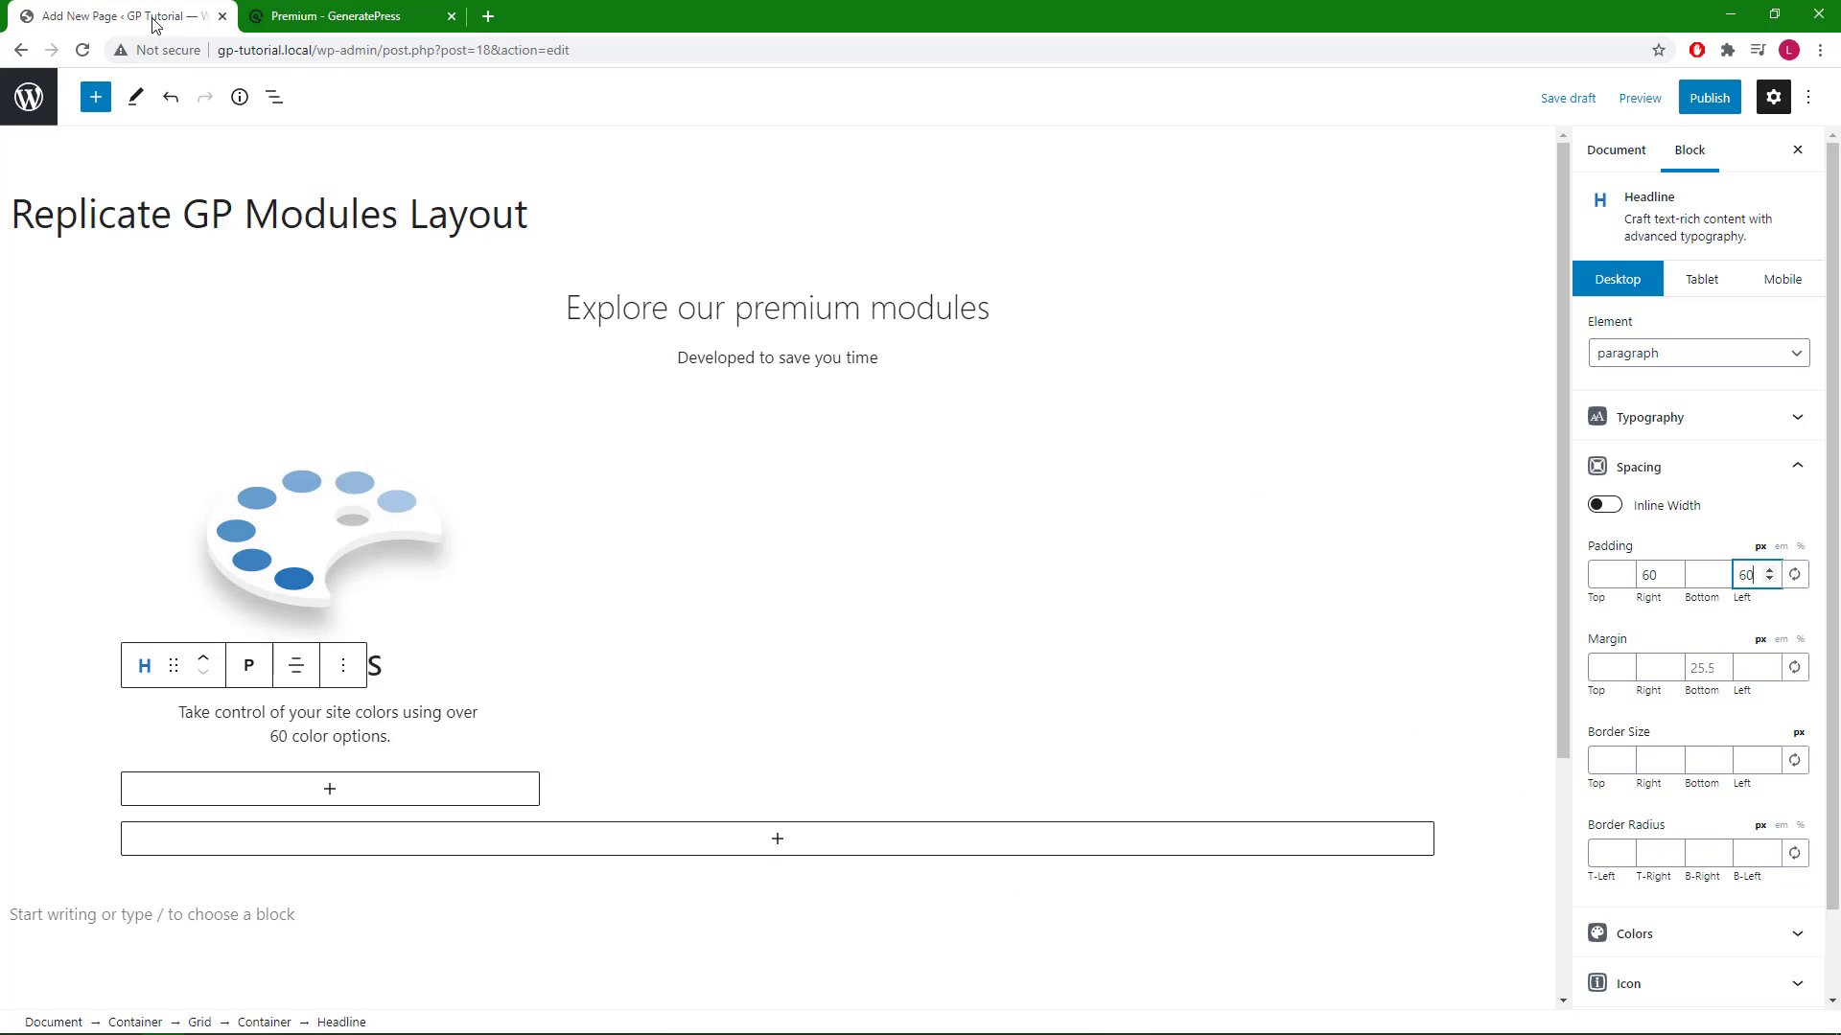
{"action": "left_click", "coordinate": [407, 738]}
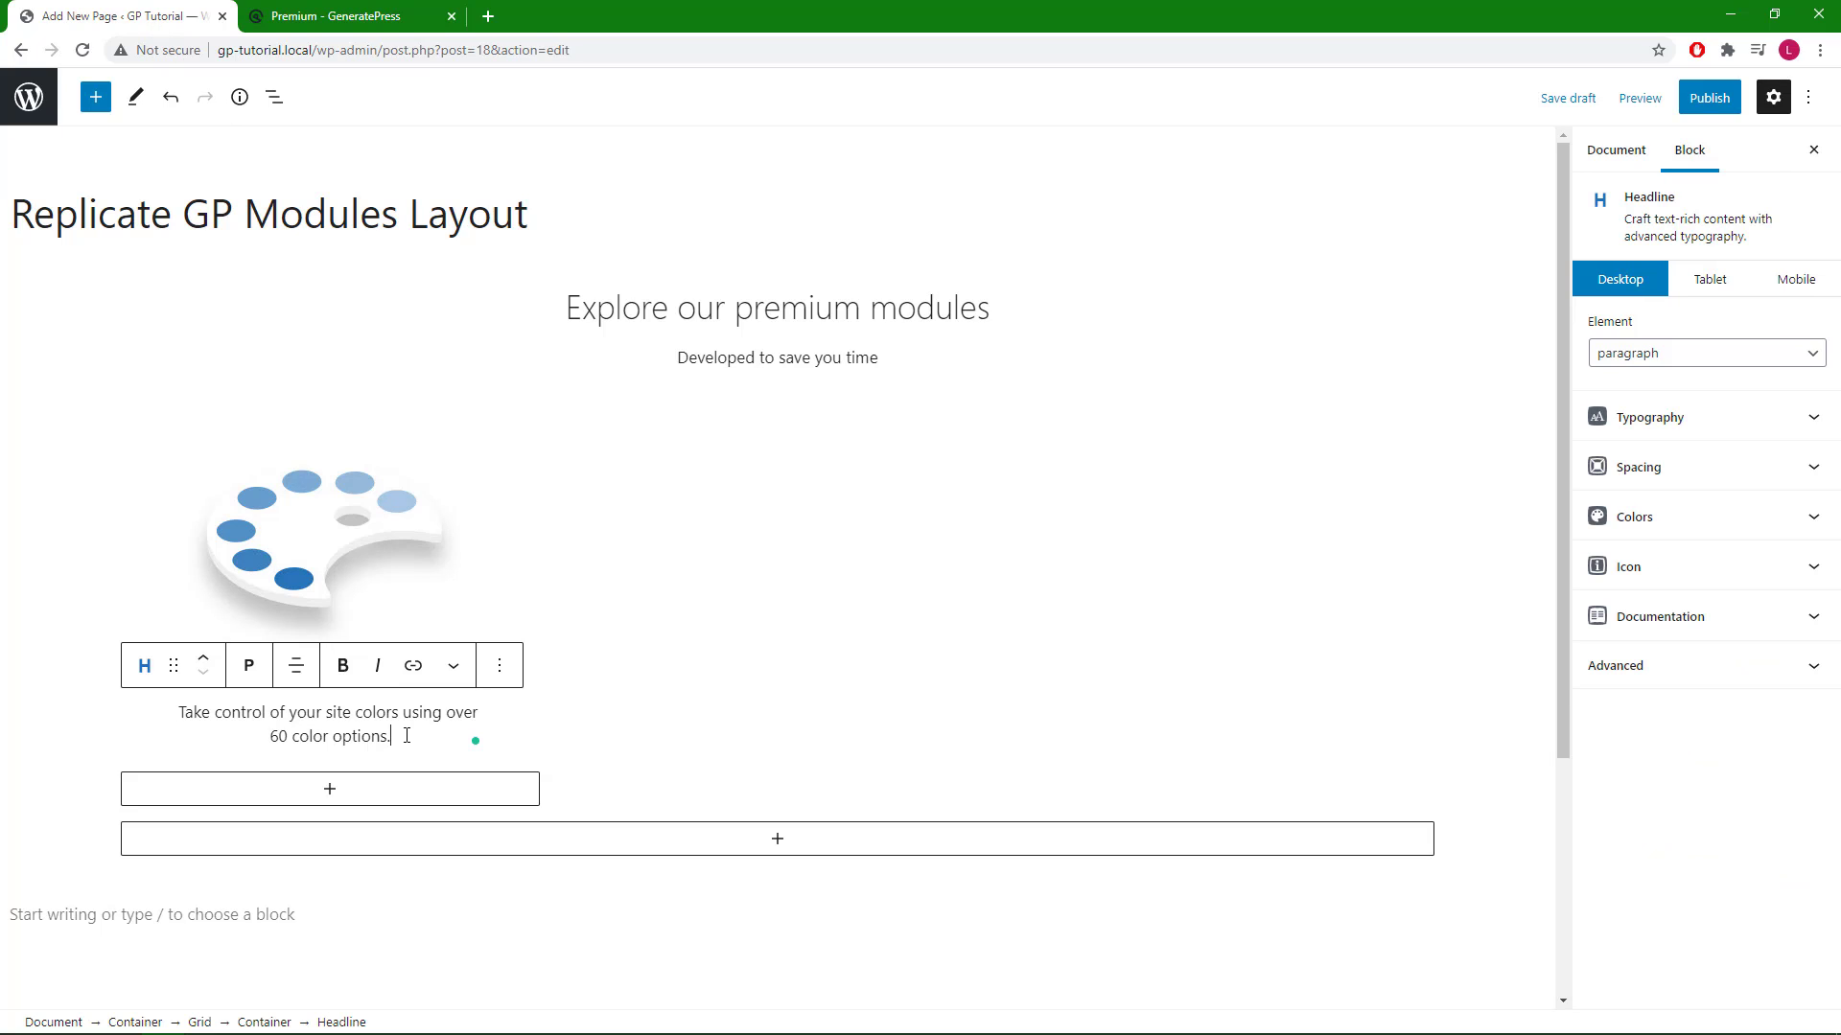
- Add a Buttons block below the COLORS description and relabel the button 'Learn More'
{"action": "left_click", "coordinate": [329, 791]}
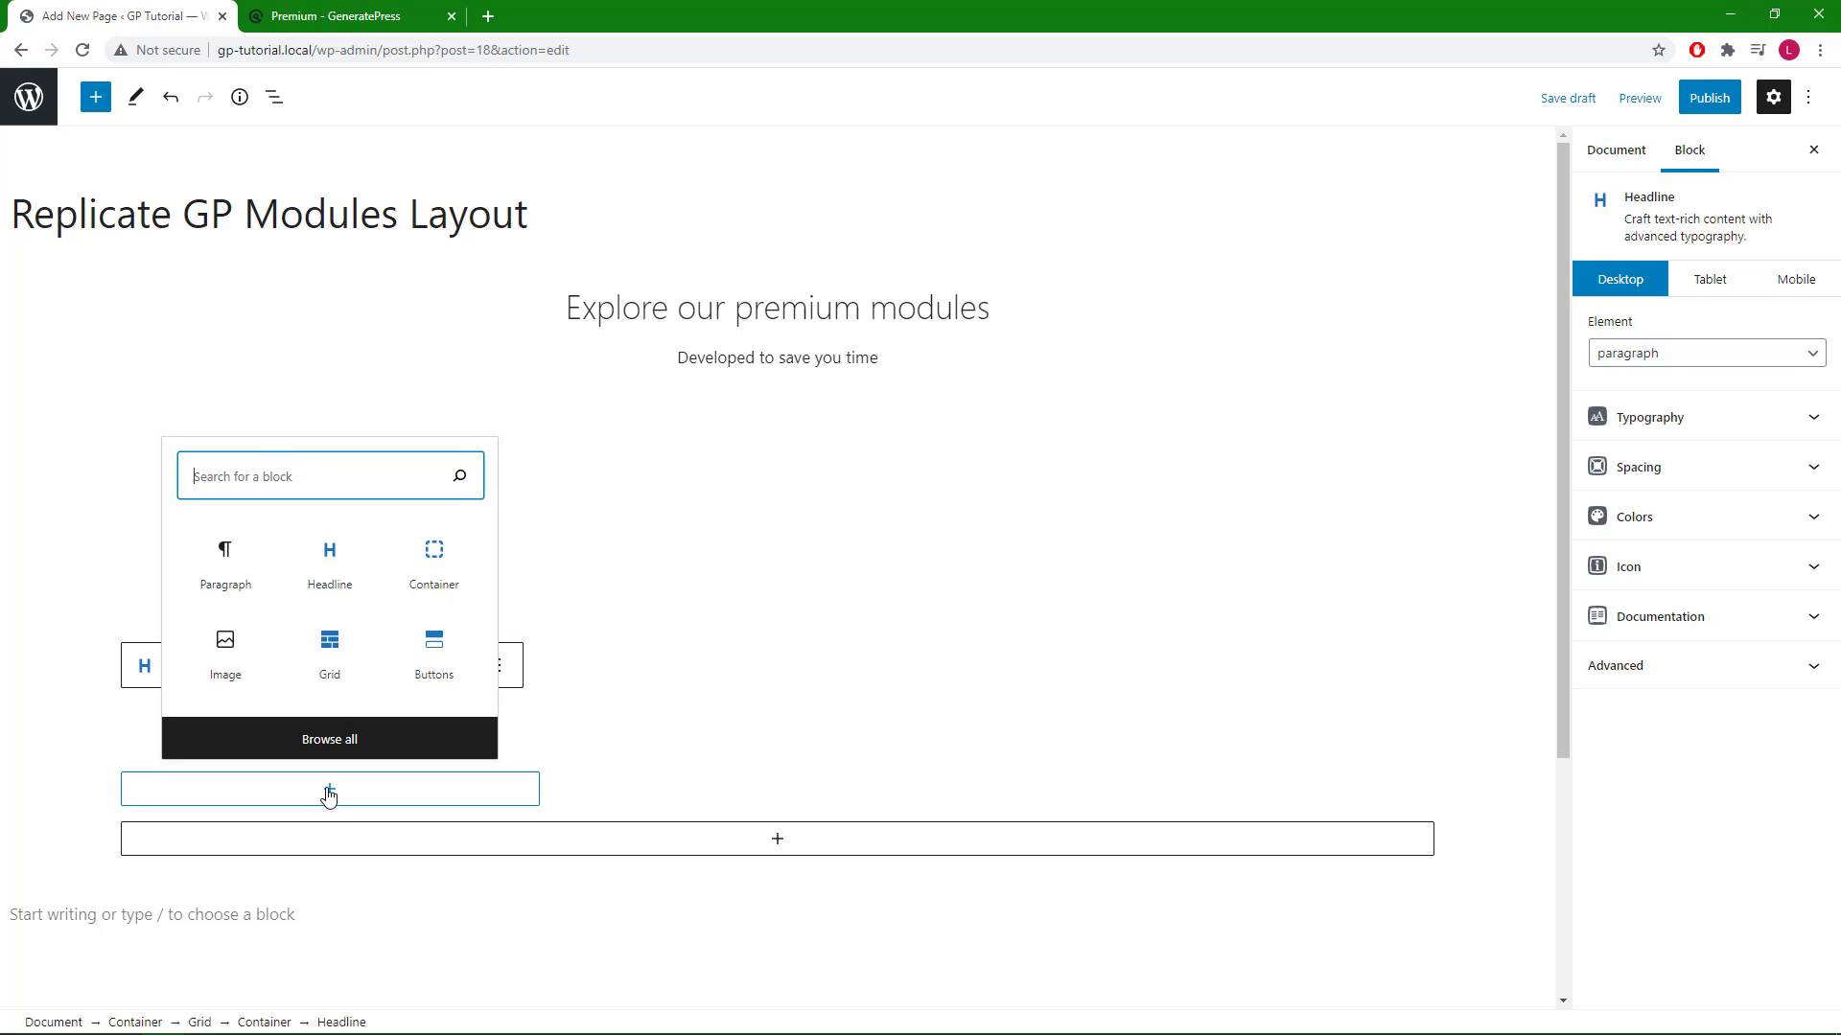
{"action": "left_click", "coordinate": [444, 663]}
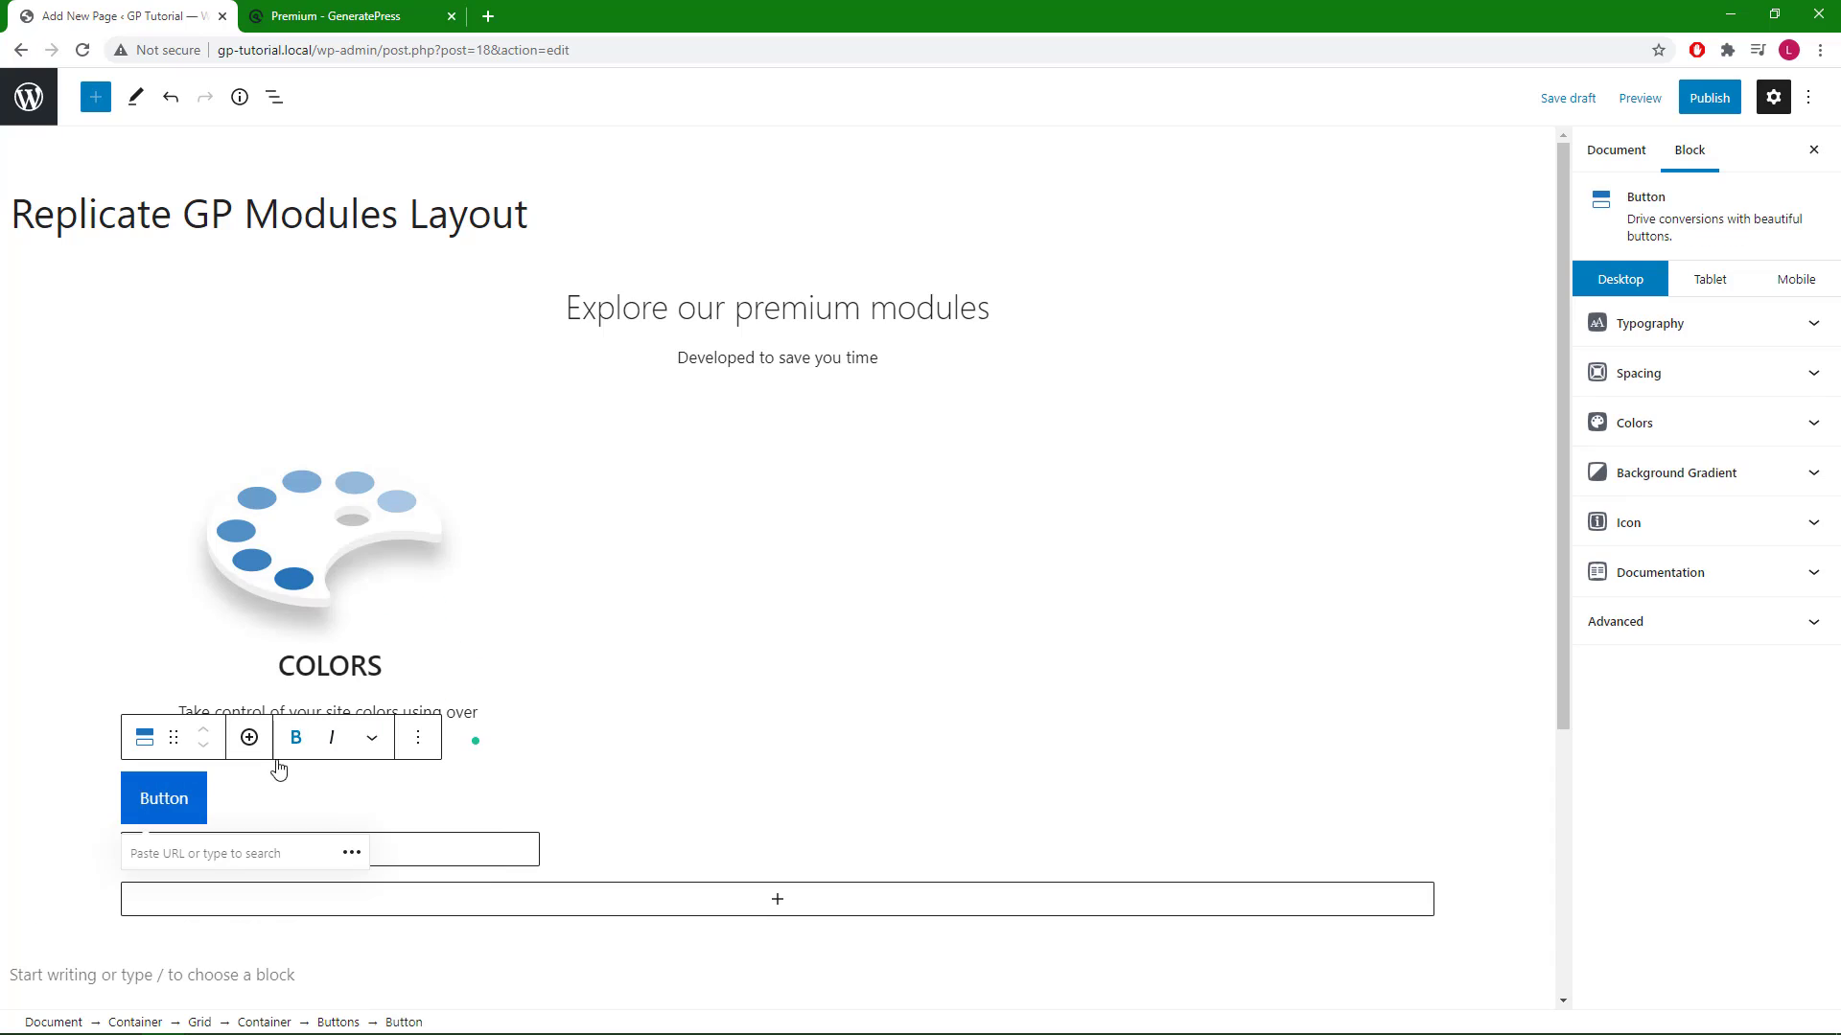
{"action": "double_click", "coordinate": [180, 798]}
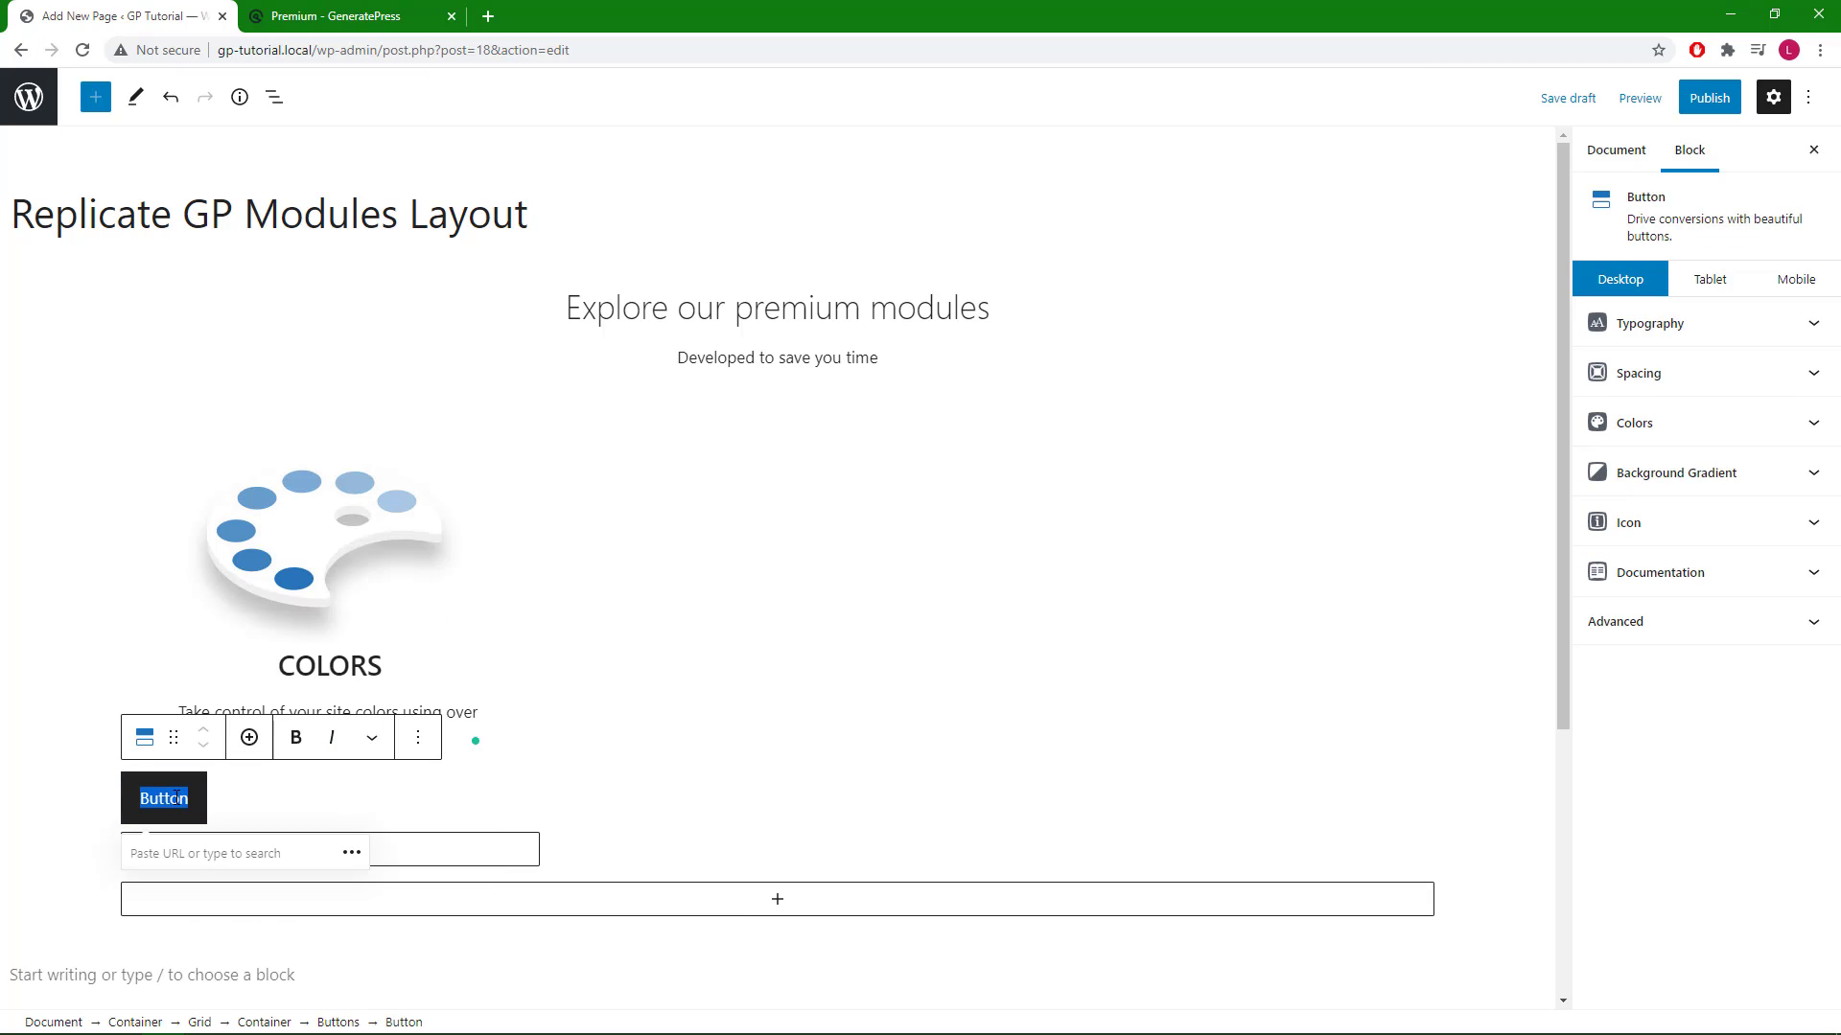
{"action": "type", "text": "Learn More"}
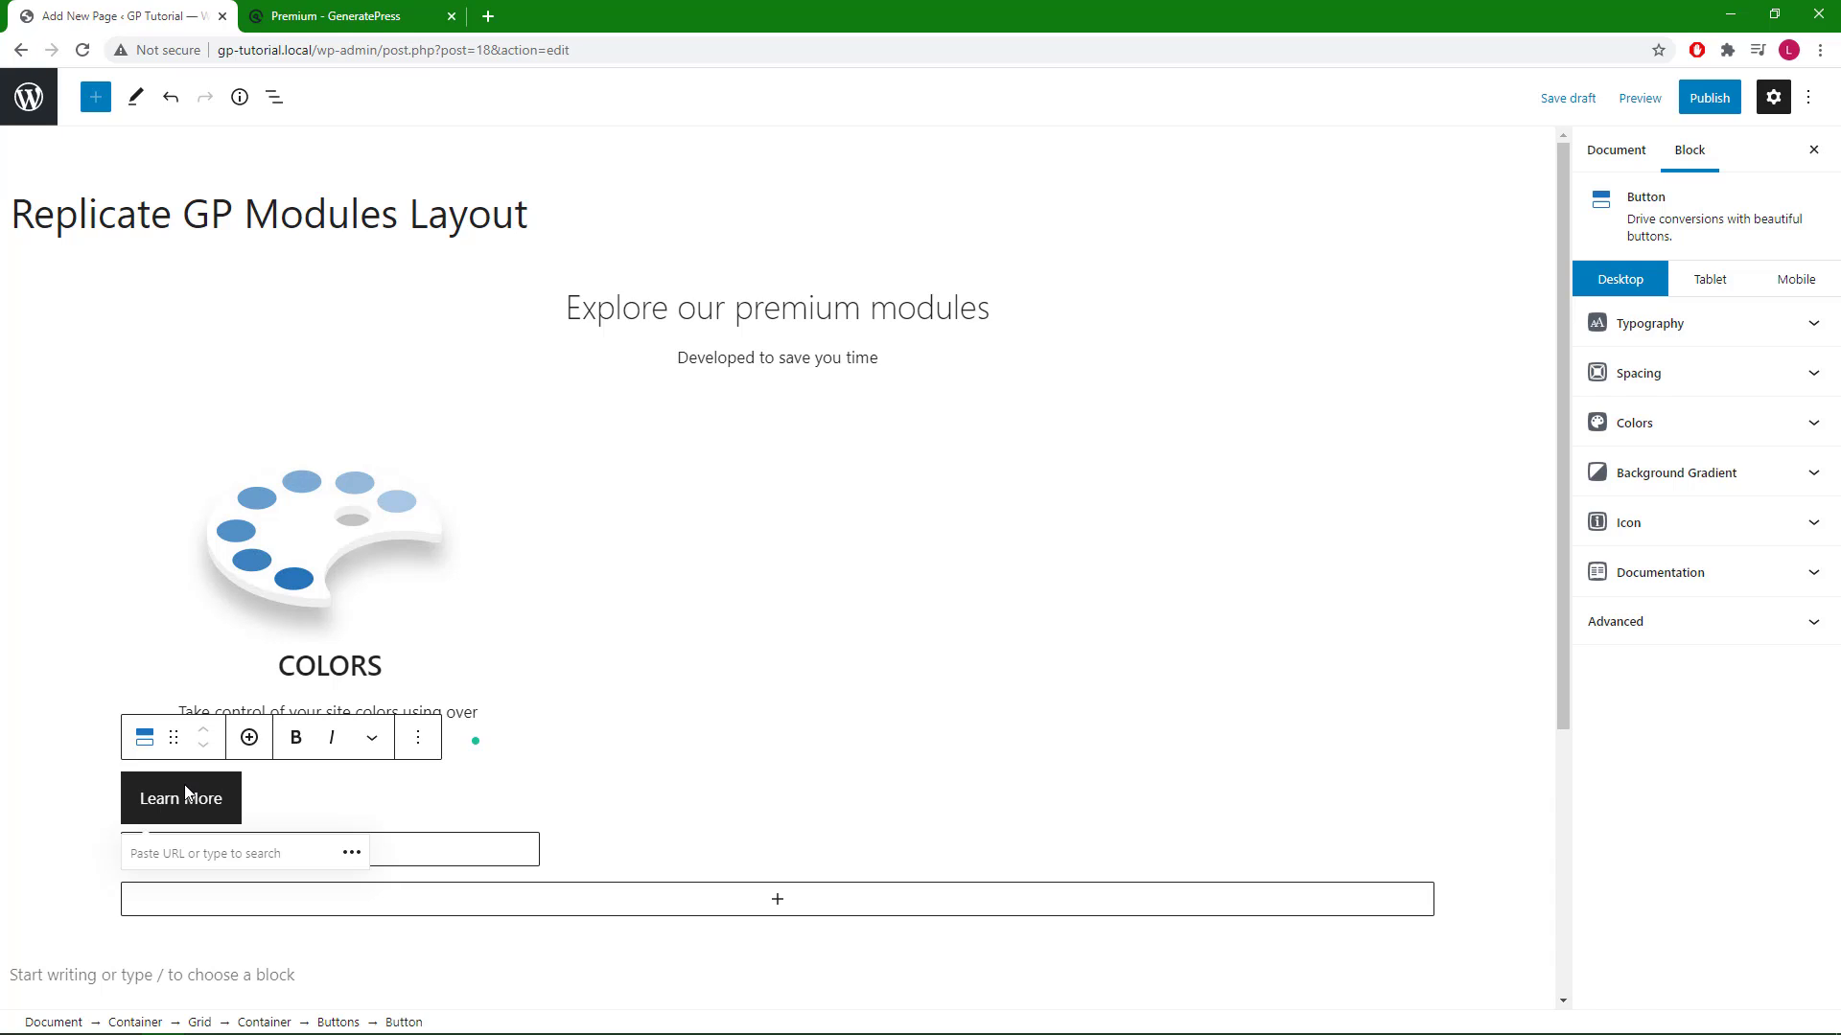
- Select the Buttons group in List View and align the Learn More button to the centre
{"action": "left_click", "coordinate": [274, 98]}
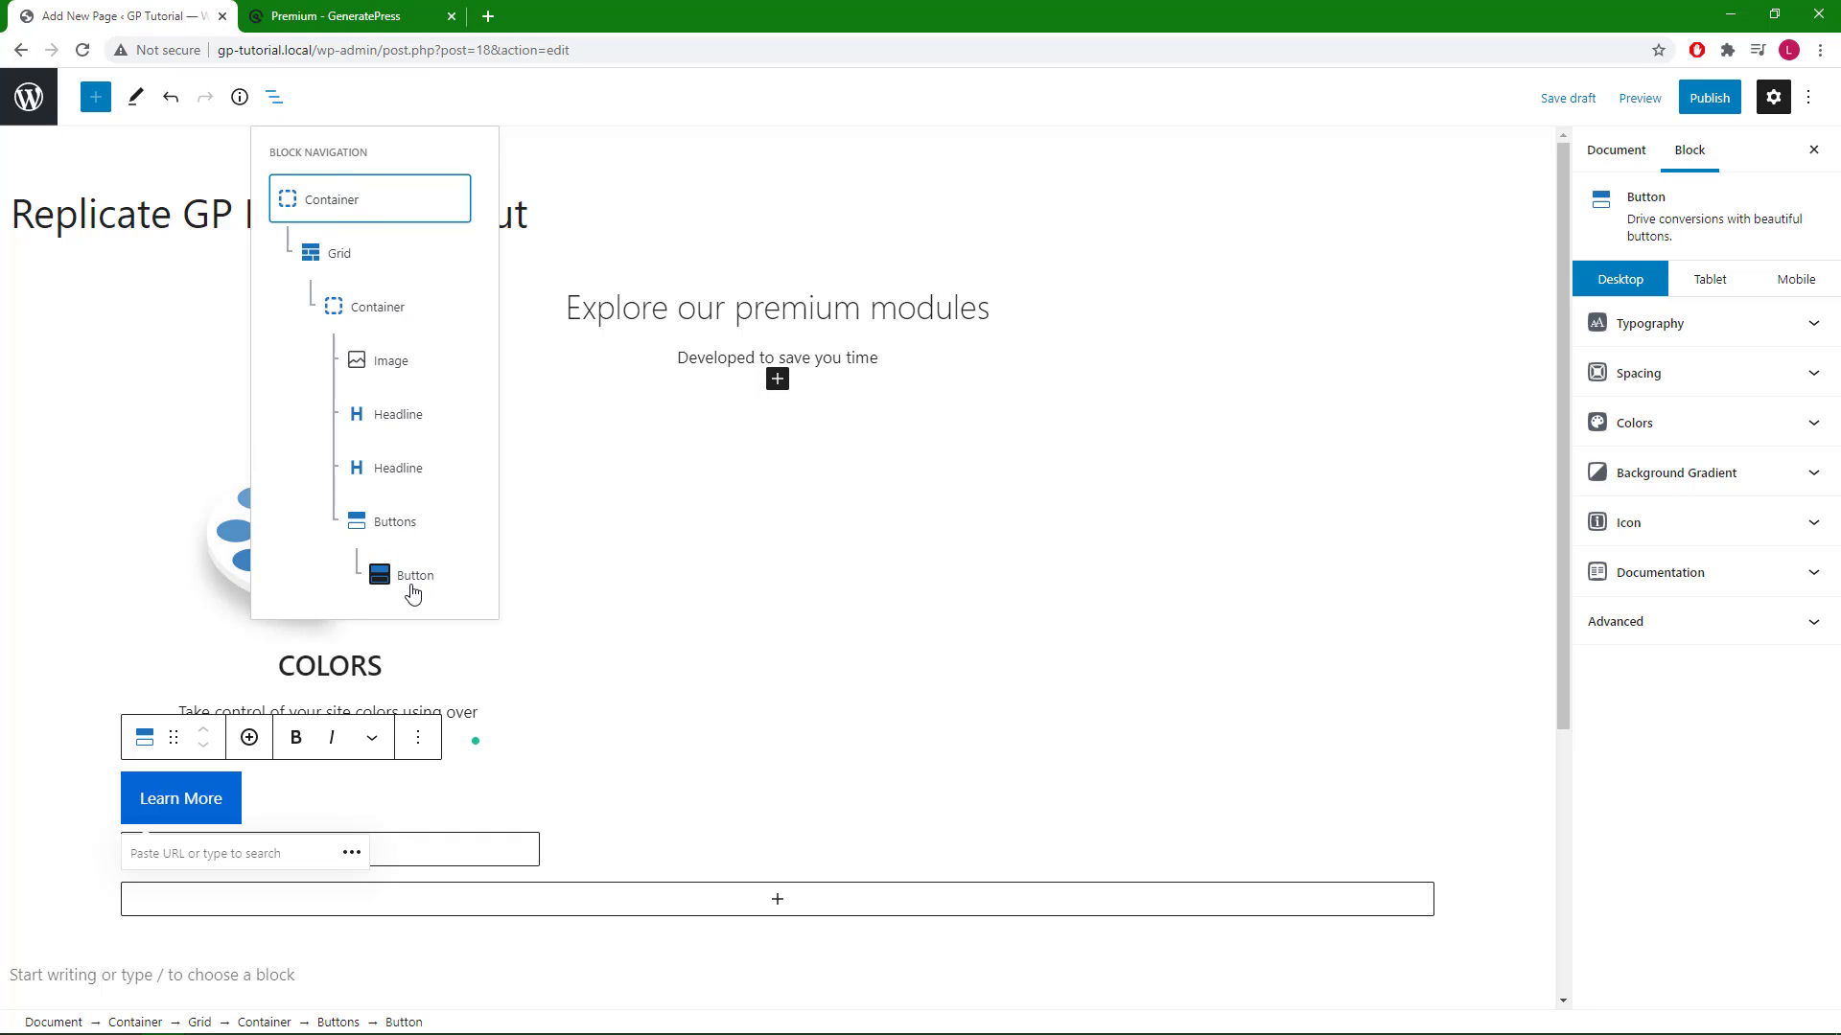
{"action": "left_click", "coordinate": [399, 533]}
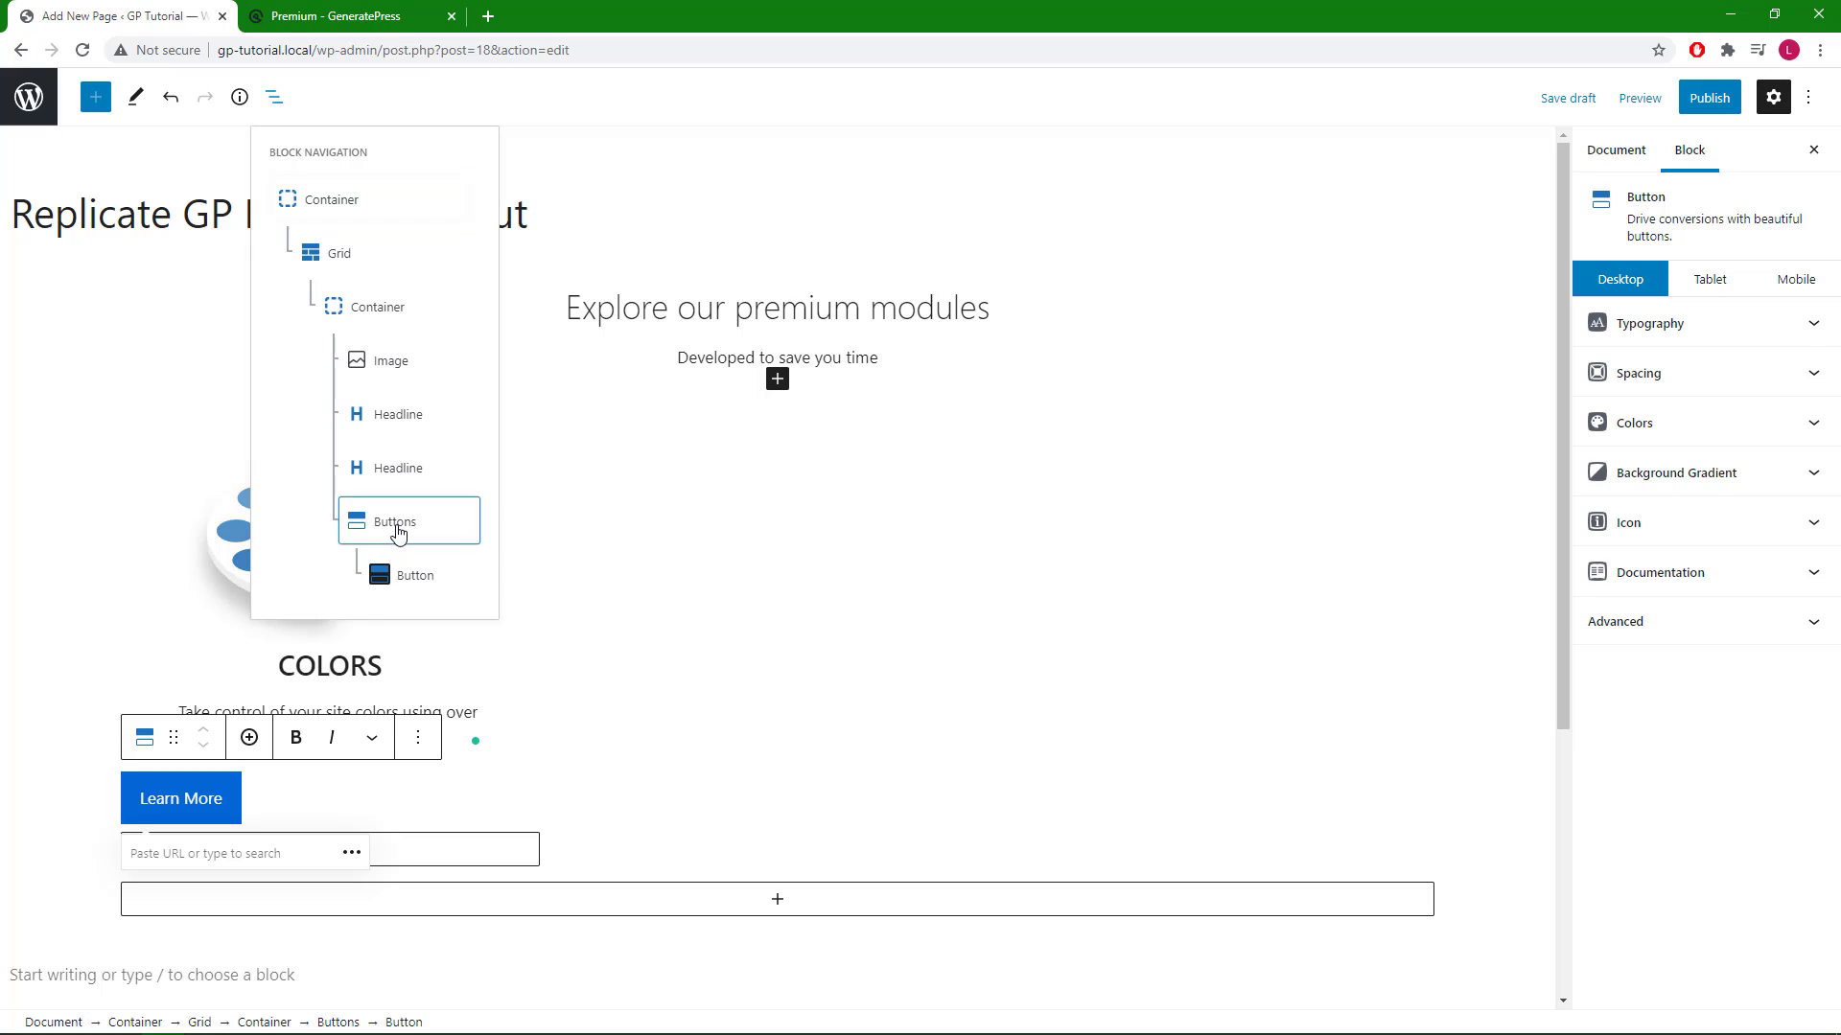
{"action": "left_click", "coordinate": [398, 533]}
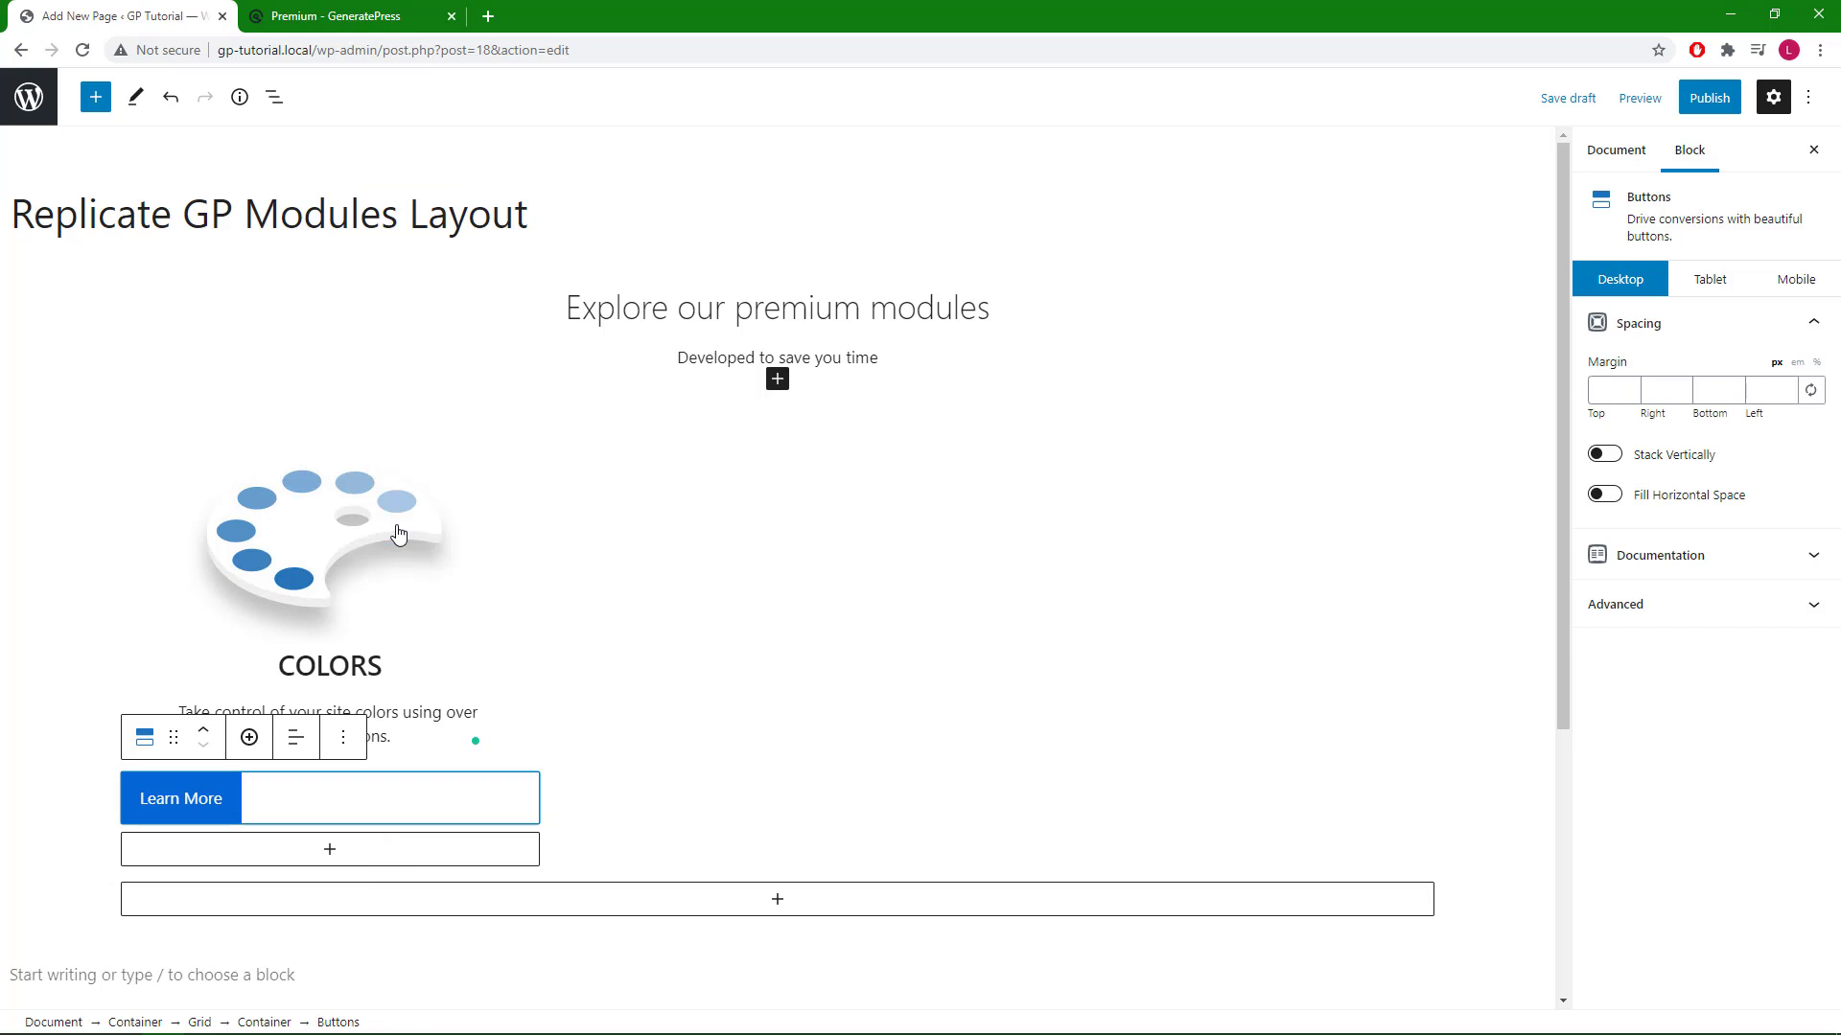
{"action": "left_click", "coordinate": [296, 741]}
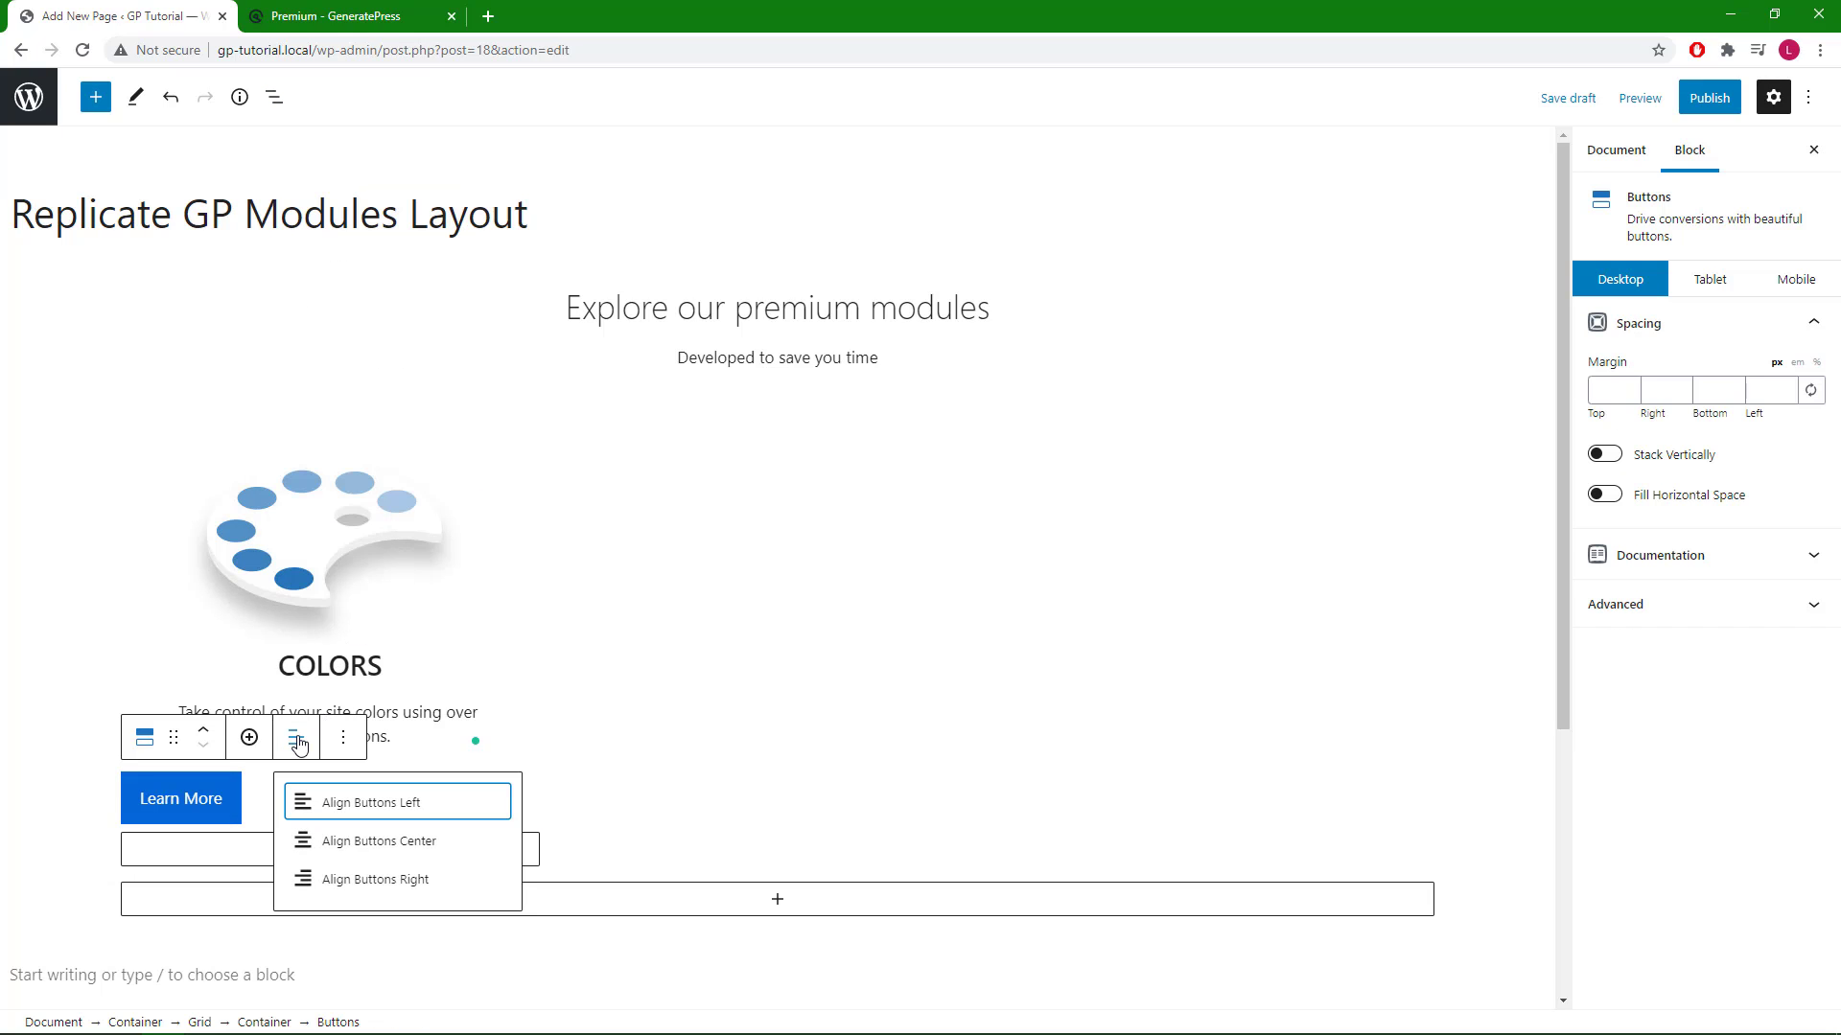
{"action": "left_click", "coordinate": [354, 844]}
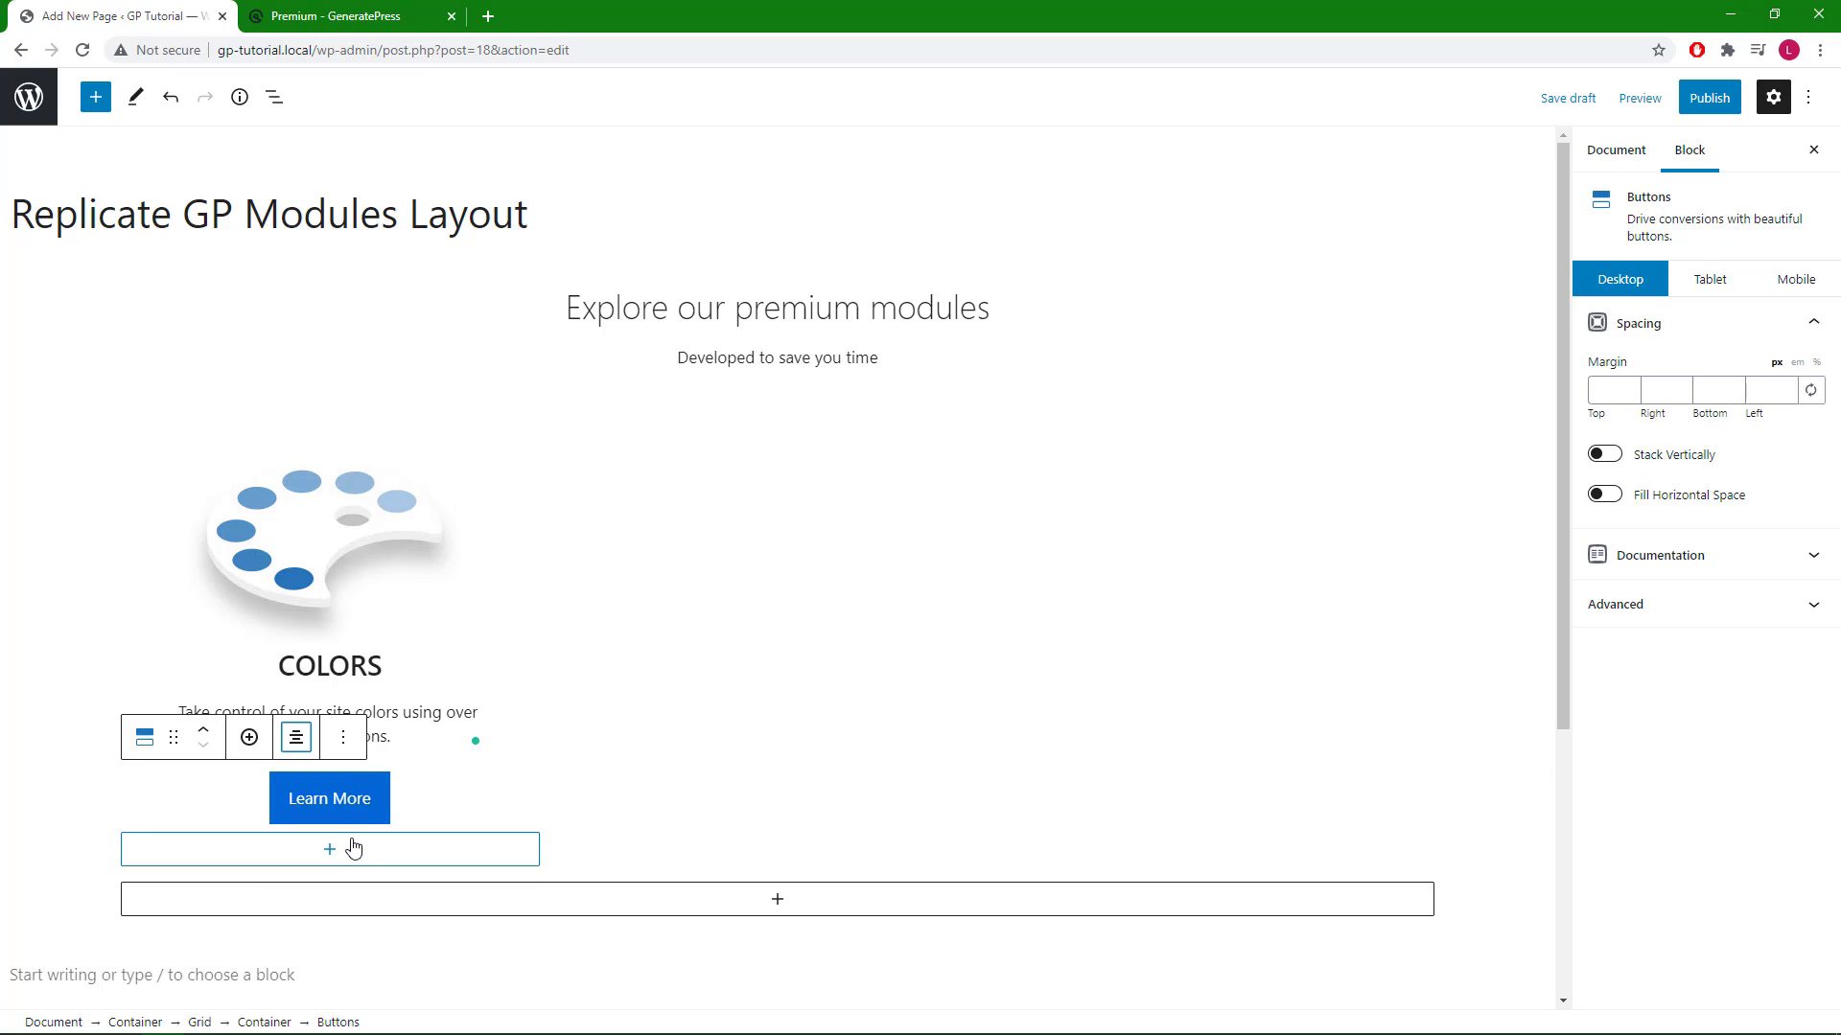
{"action": "left_click", "coordinate": [272, 100]}
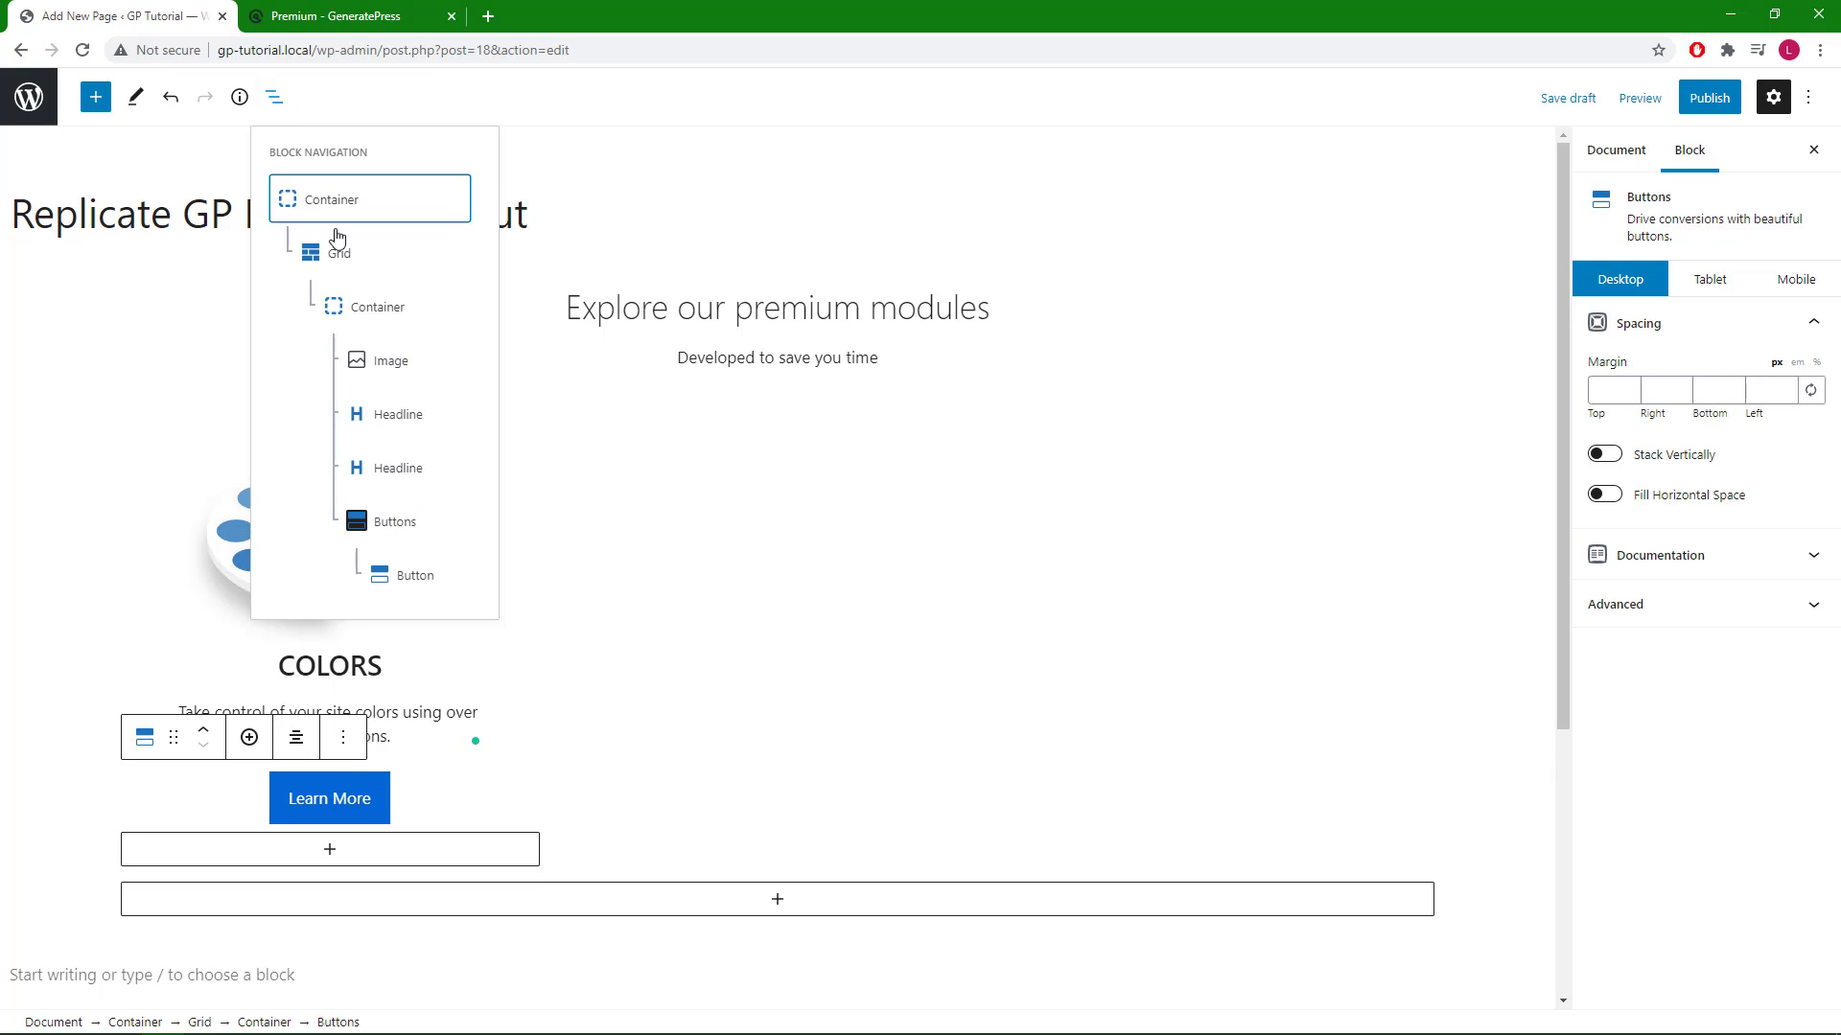
- Give the Learn More button a #ffffff background and black text
{"action": "left_click", "coordinate": [415, 576]}
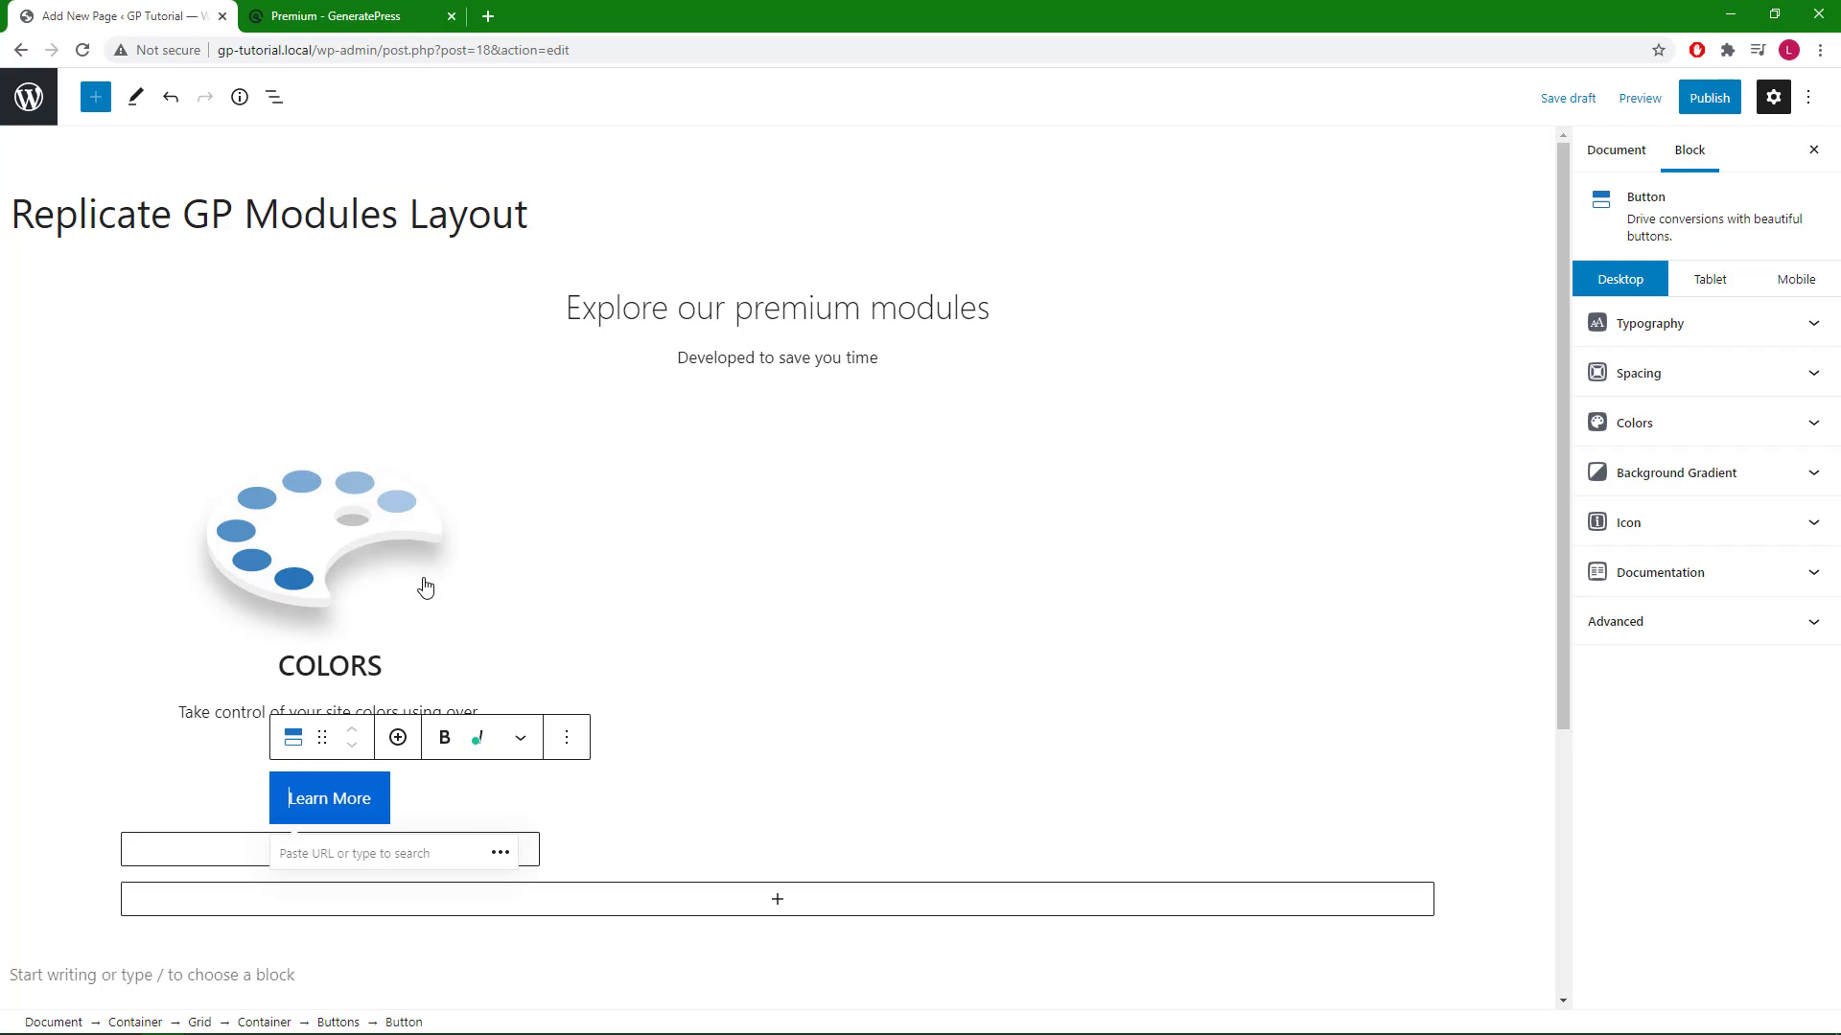
{"action": "left_click", "coordinate": [1684, 430]}
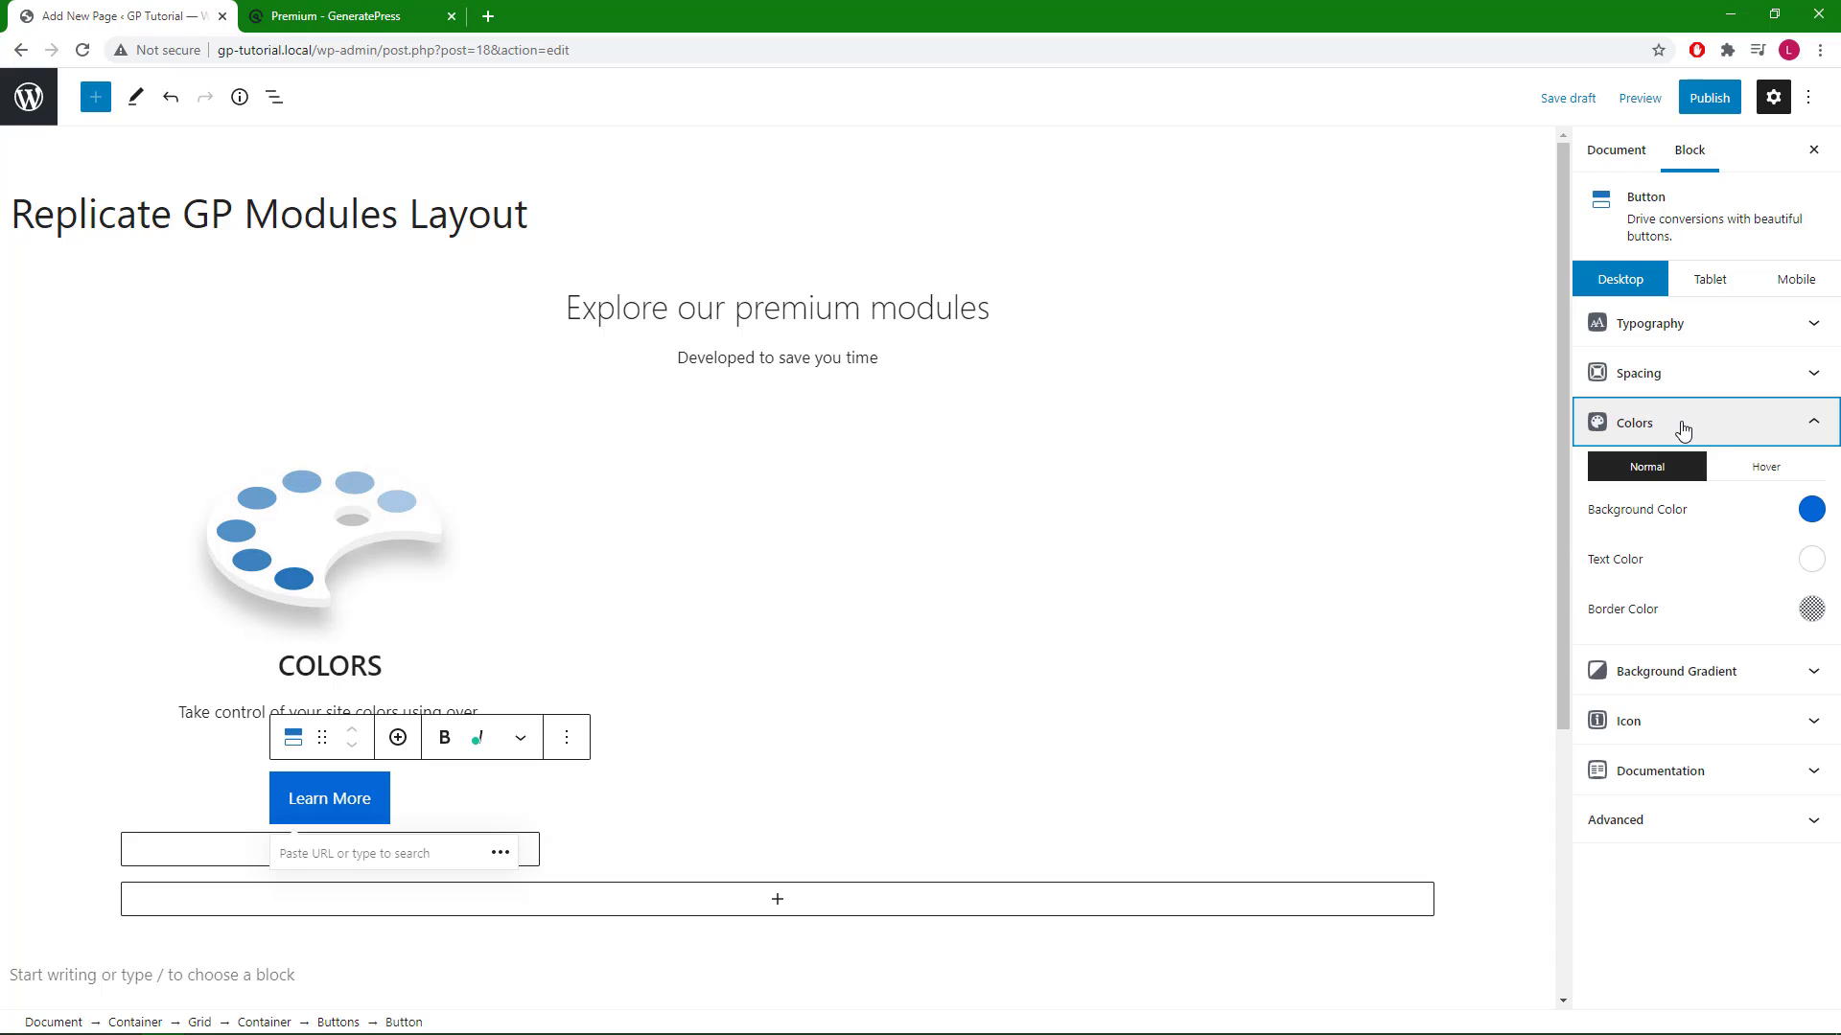
{"action": "left_click", "coordinate": [1810, 514]}
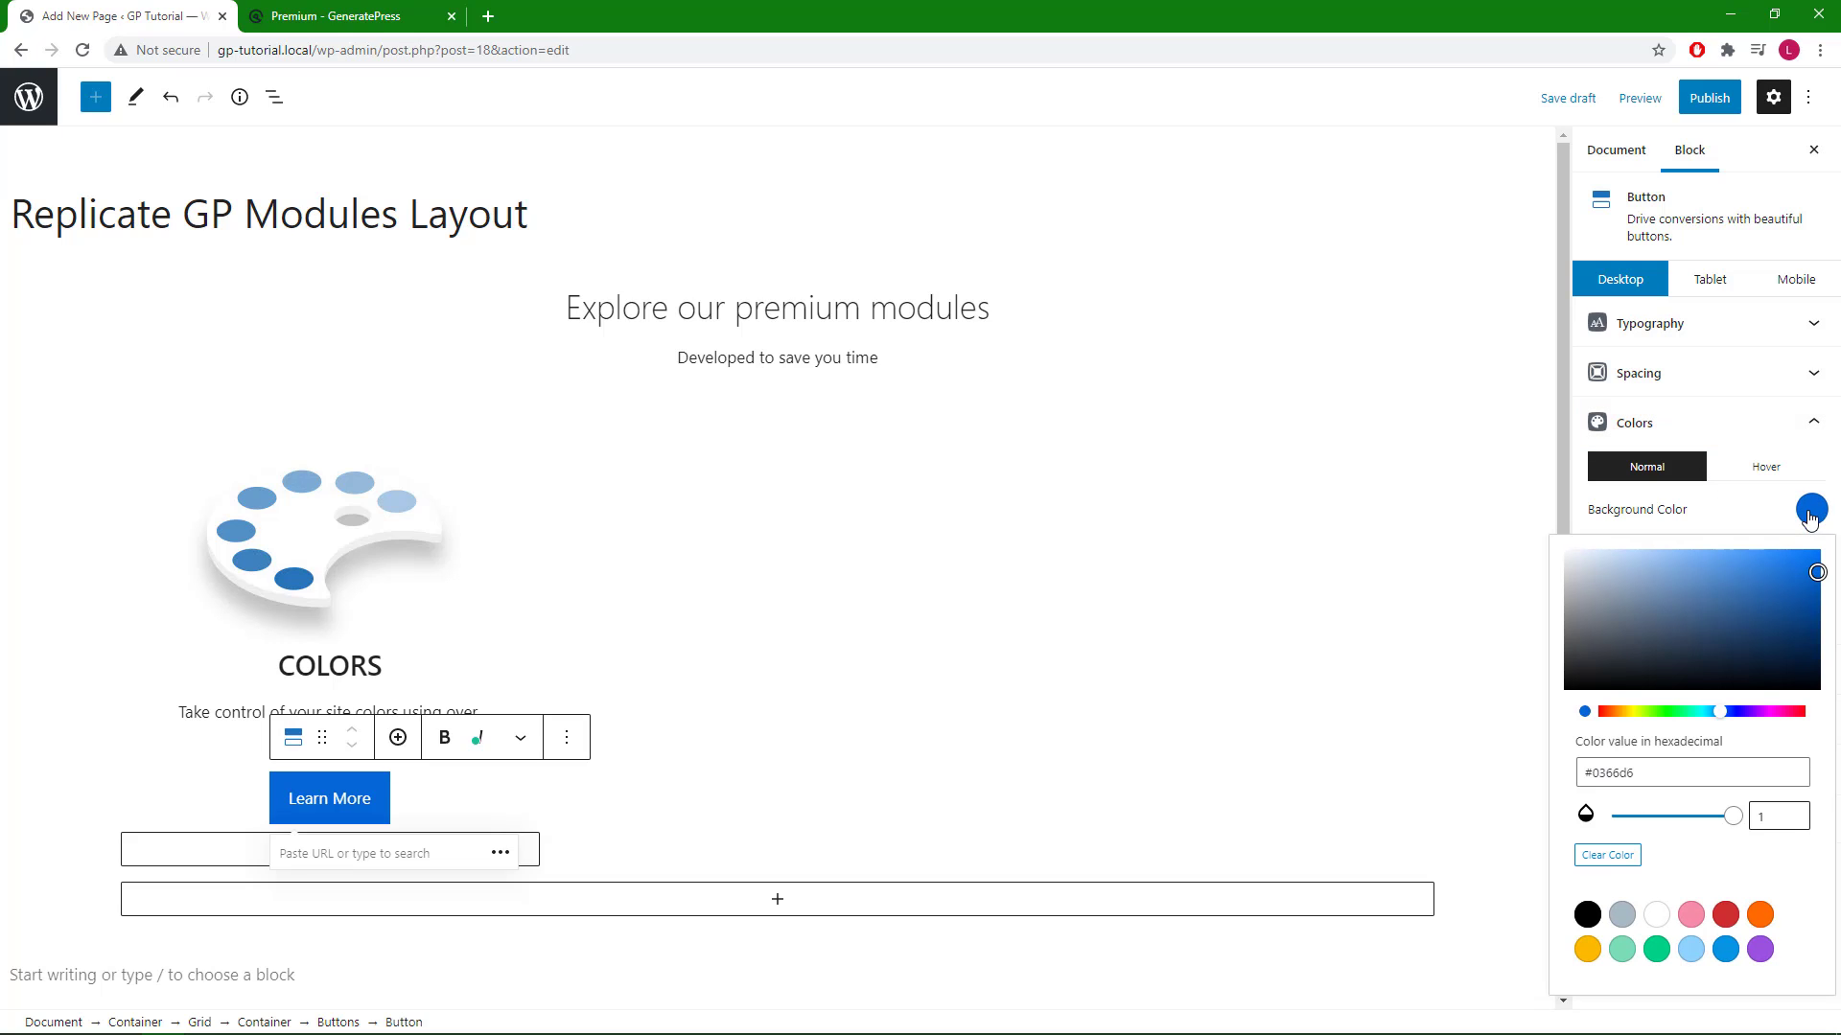
{"action": "double_click", "coordinate": [1610, 771]}
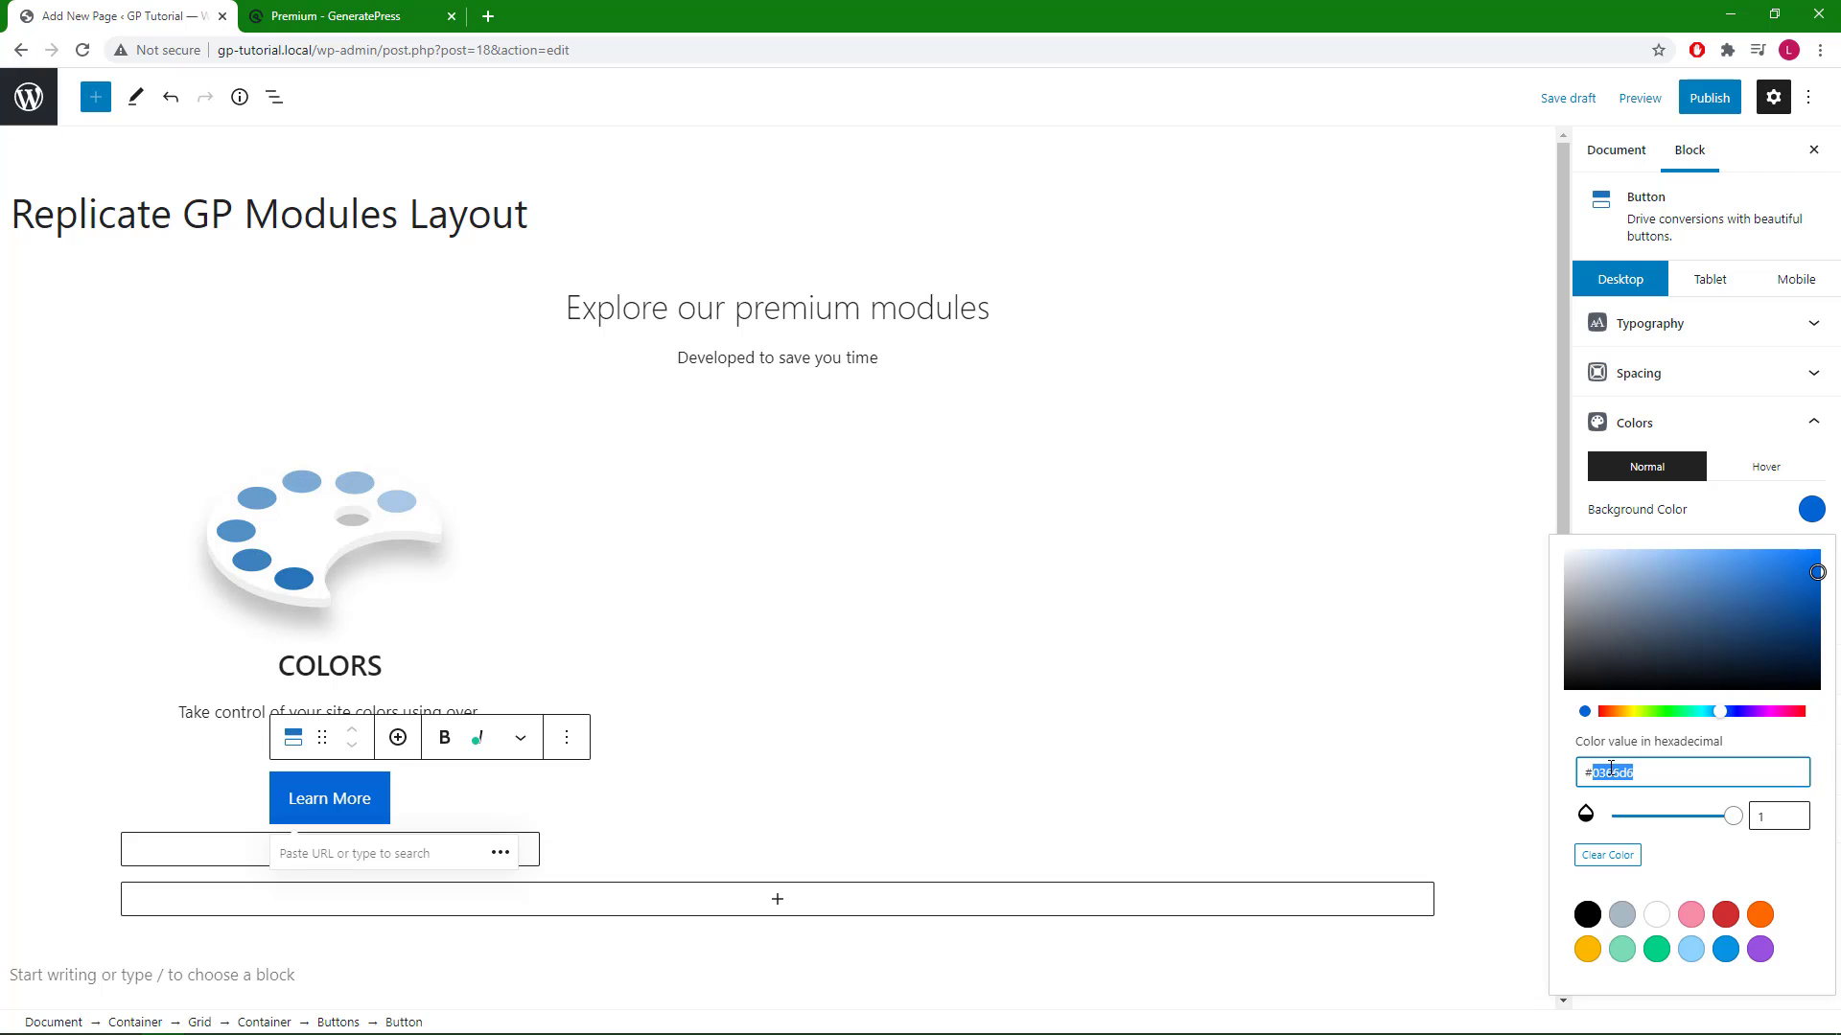
{"action": "type", "text": "ffffff"}
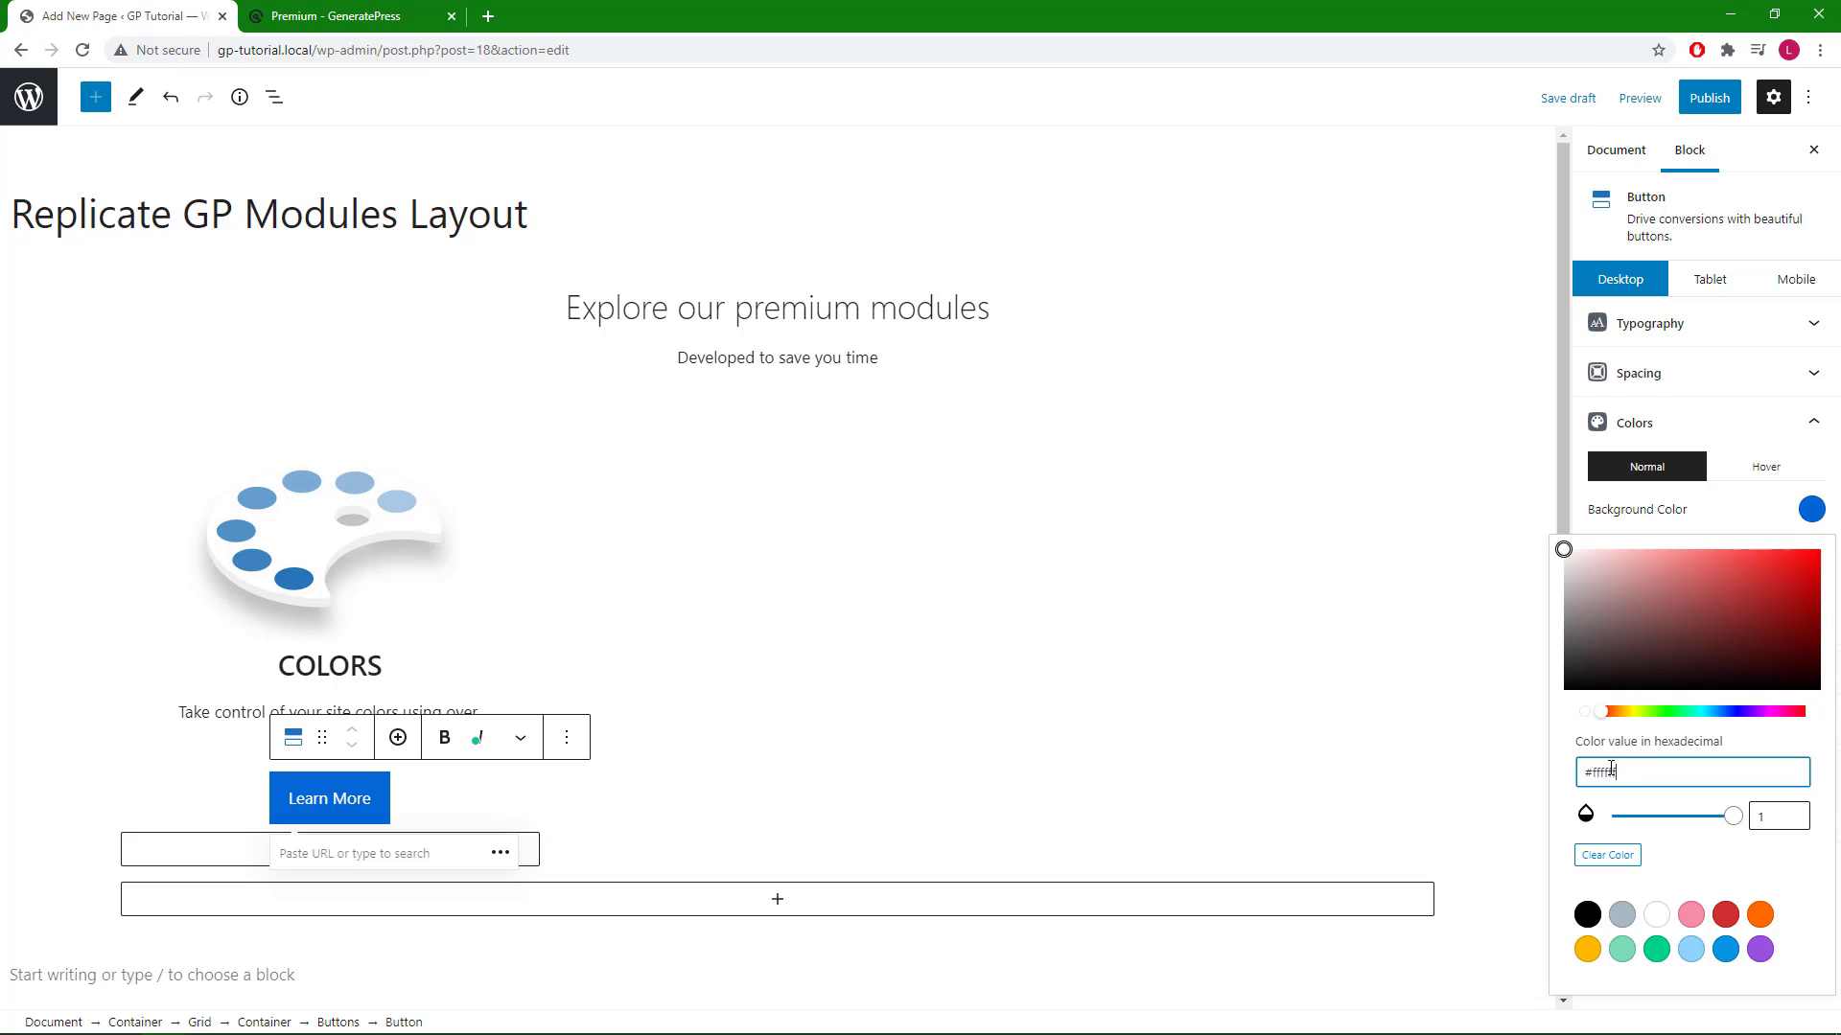
{"action": "left_click", "coordinate": [1811, 513]}
{"action": "left_click", "coordinate": [1811, 560]}
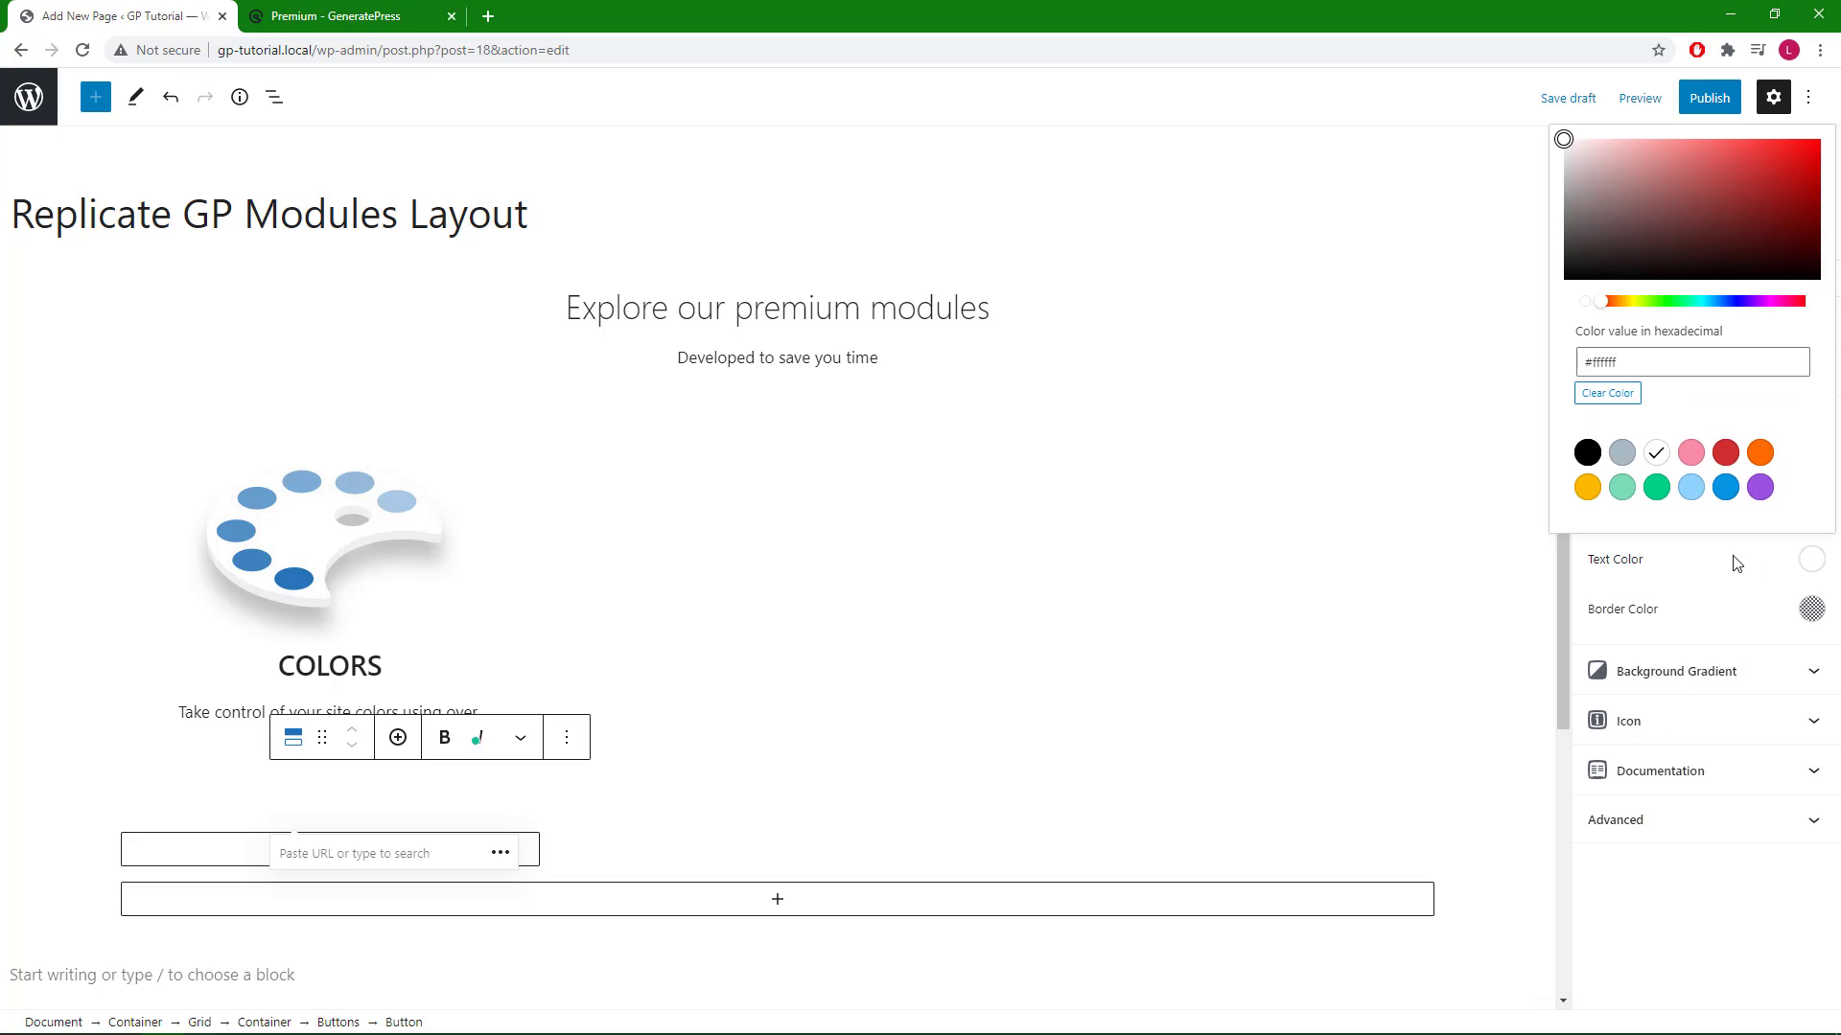
{"action": "left_click", "coordinate": [1589, 453]}
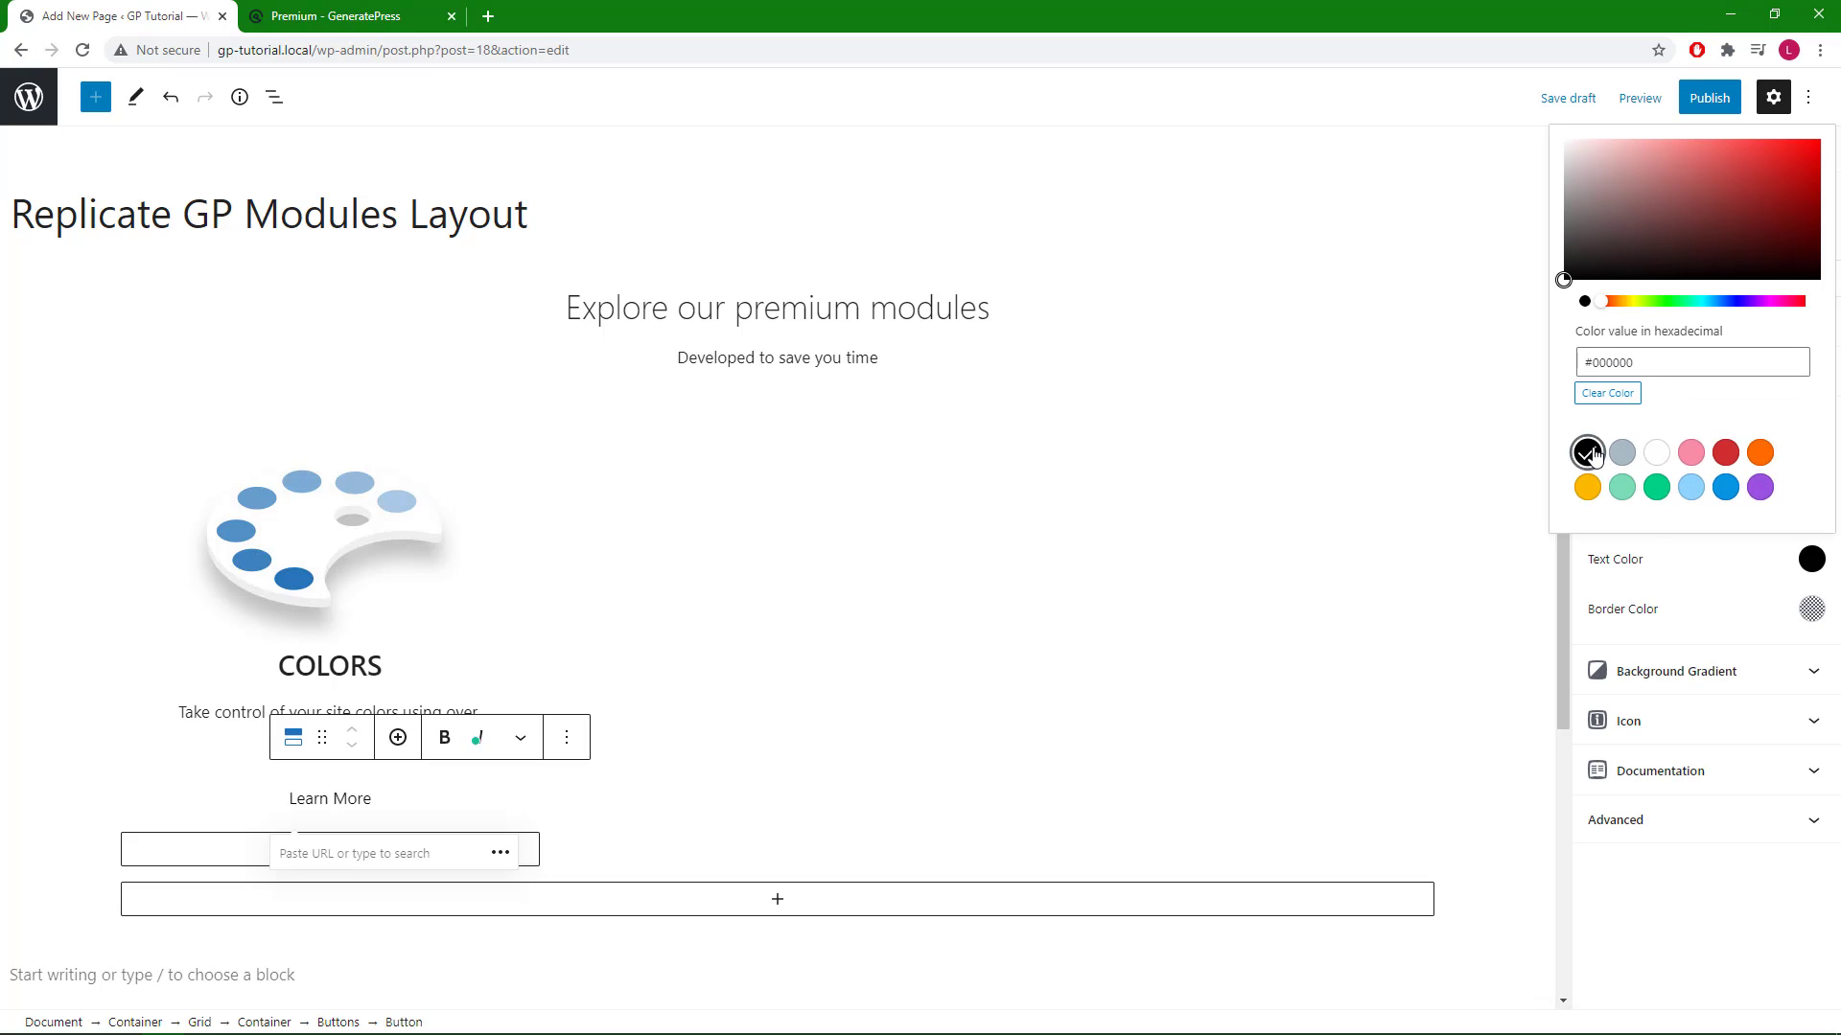
{"action": "left_click", "coordinate": [1810, 563]}
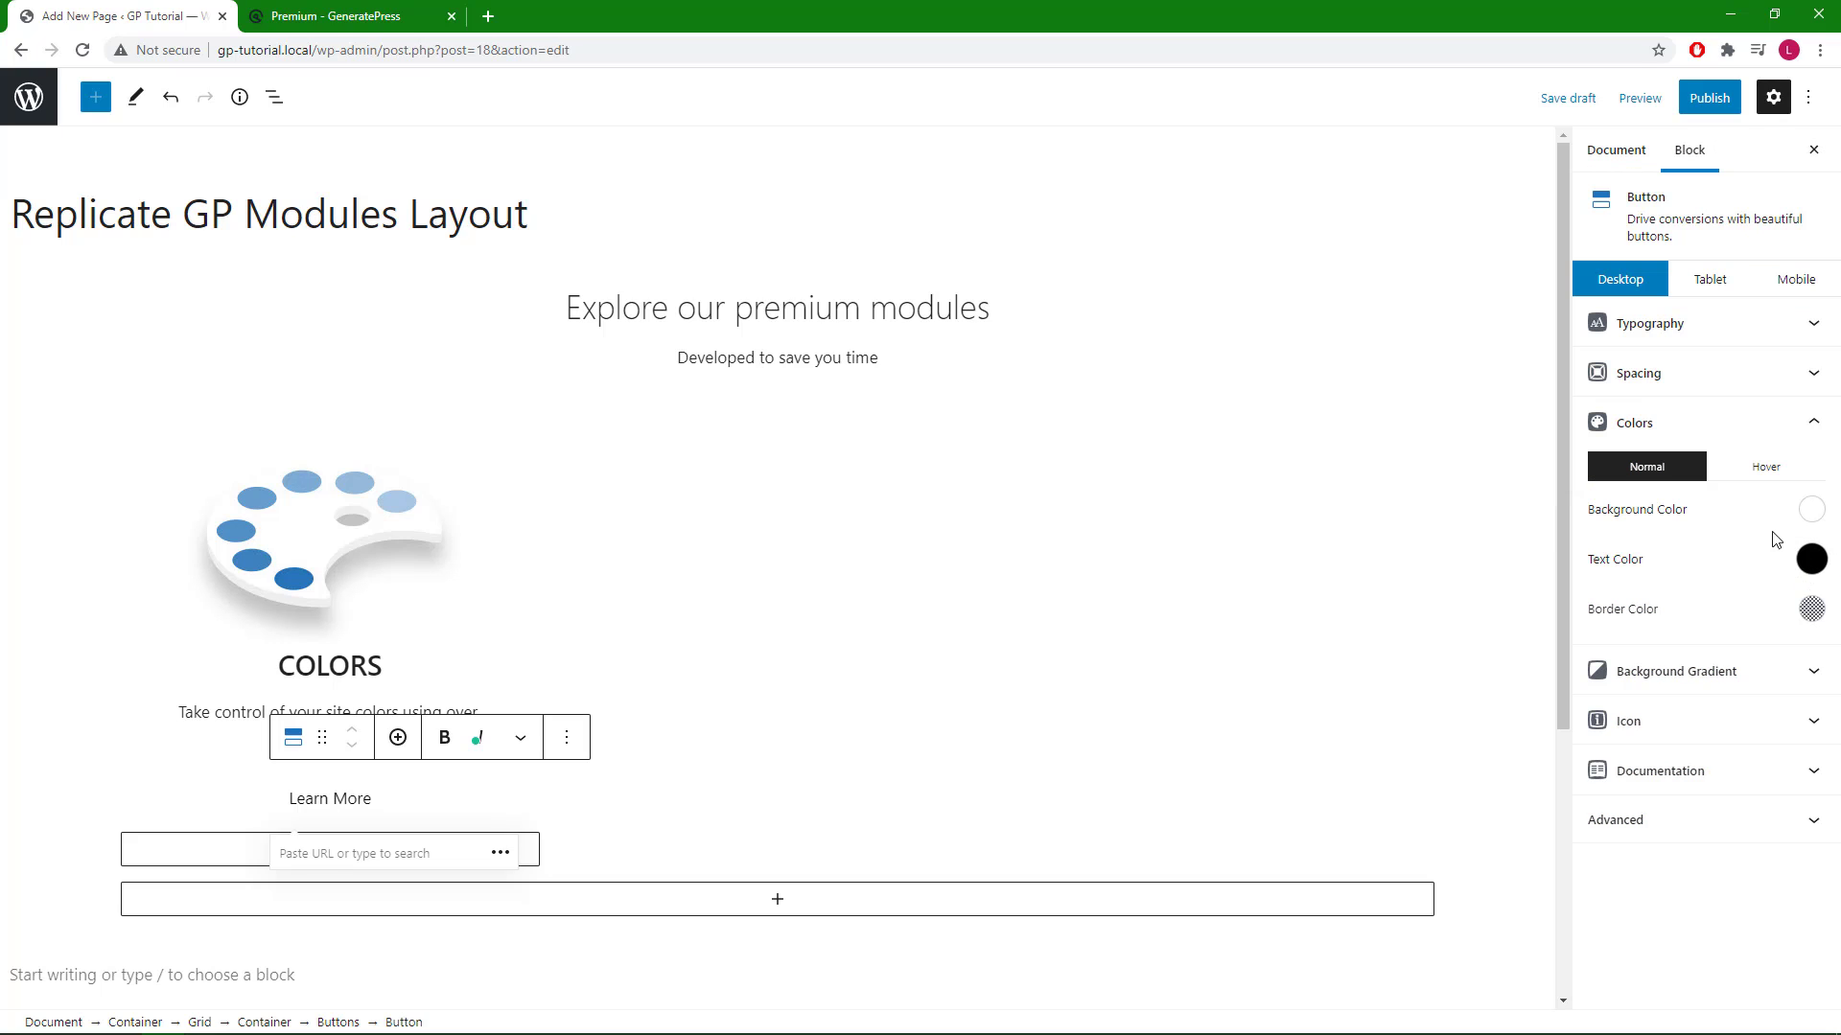
- Give the button a 1 px border and 5 px rounded corners
{"action": "left_click", "coordinate": [1702, 386]}
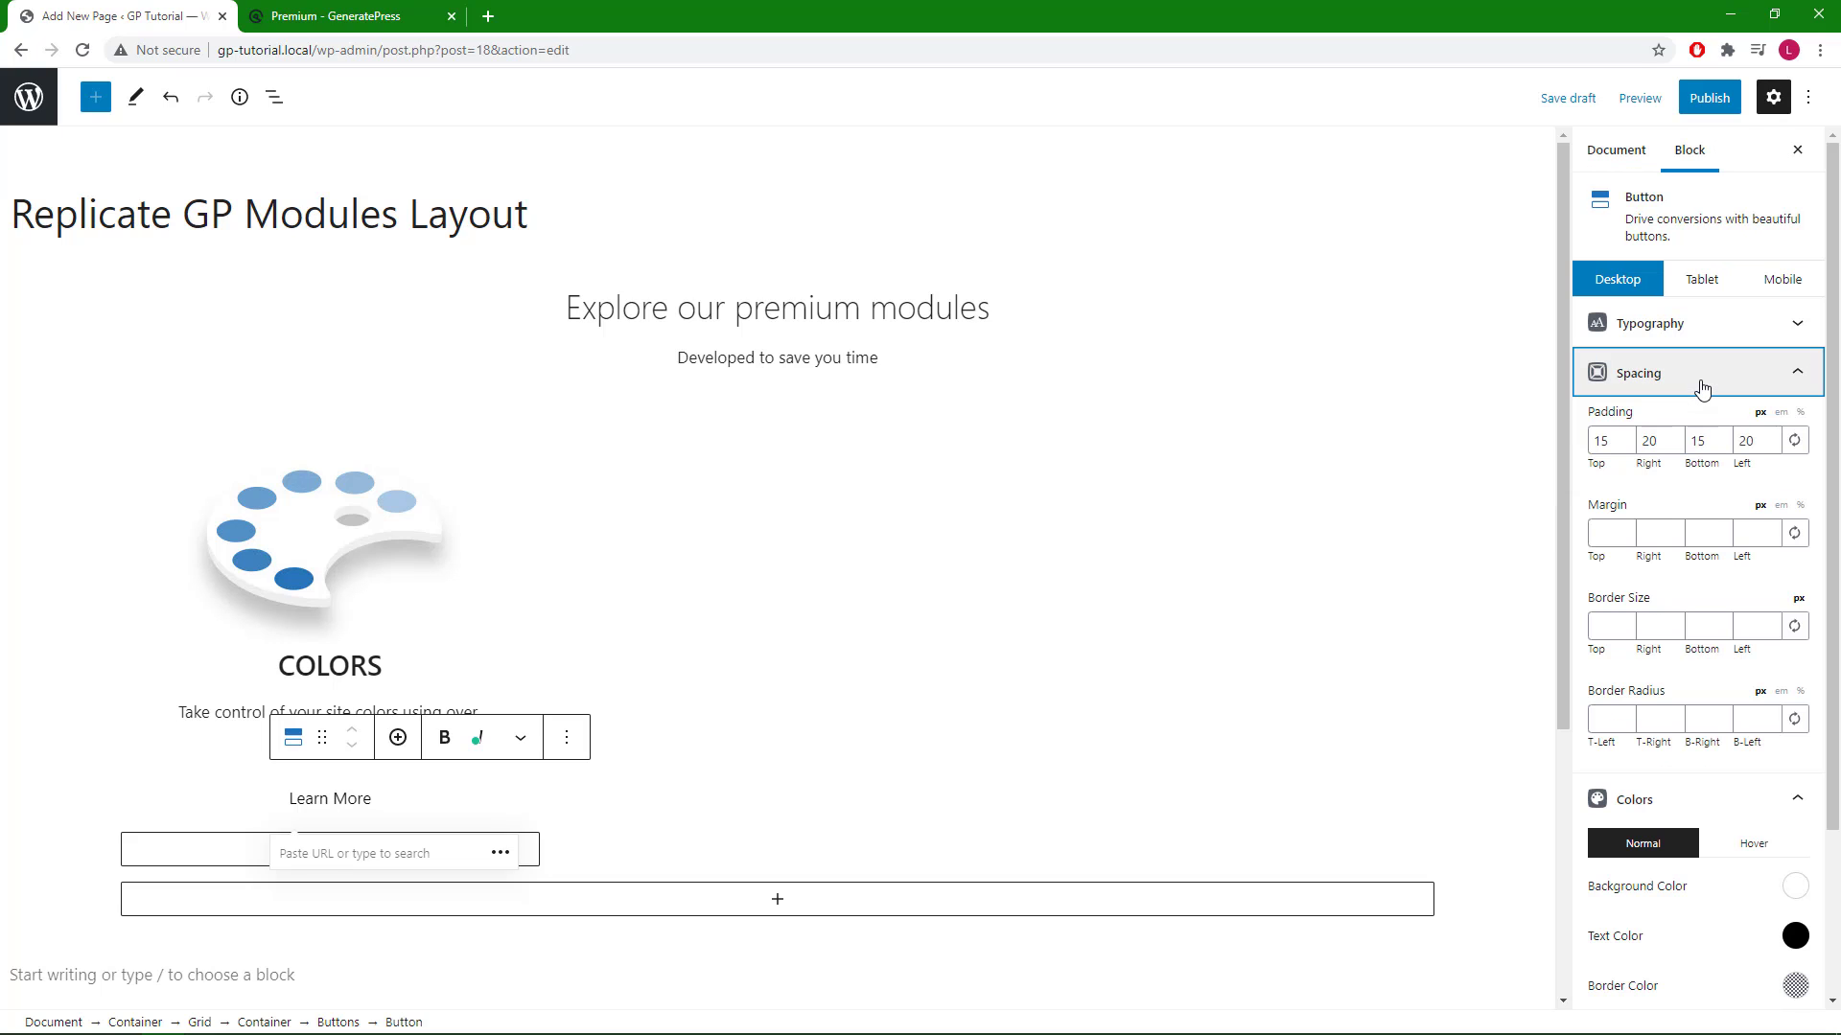
{"action": "left_click", "coordinate": [1612, 627]}
{"action": "type", "text": "0"}
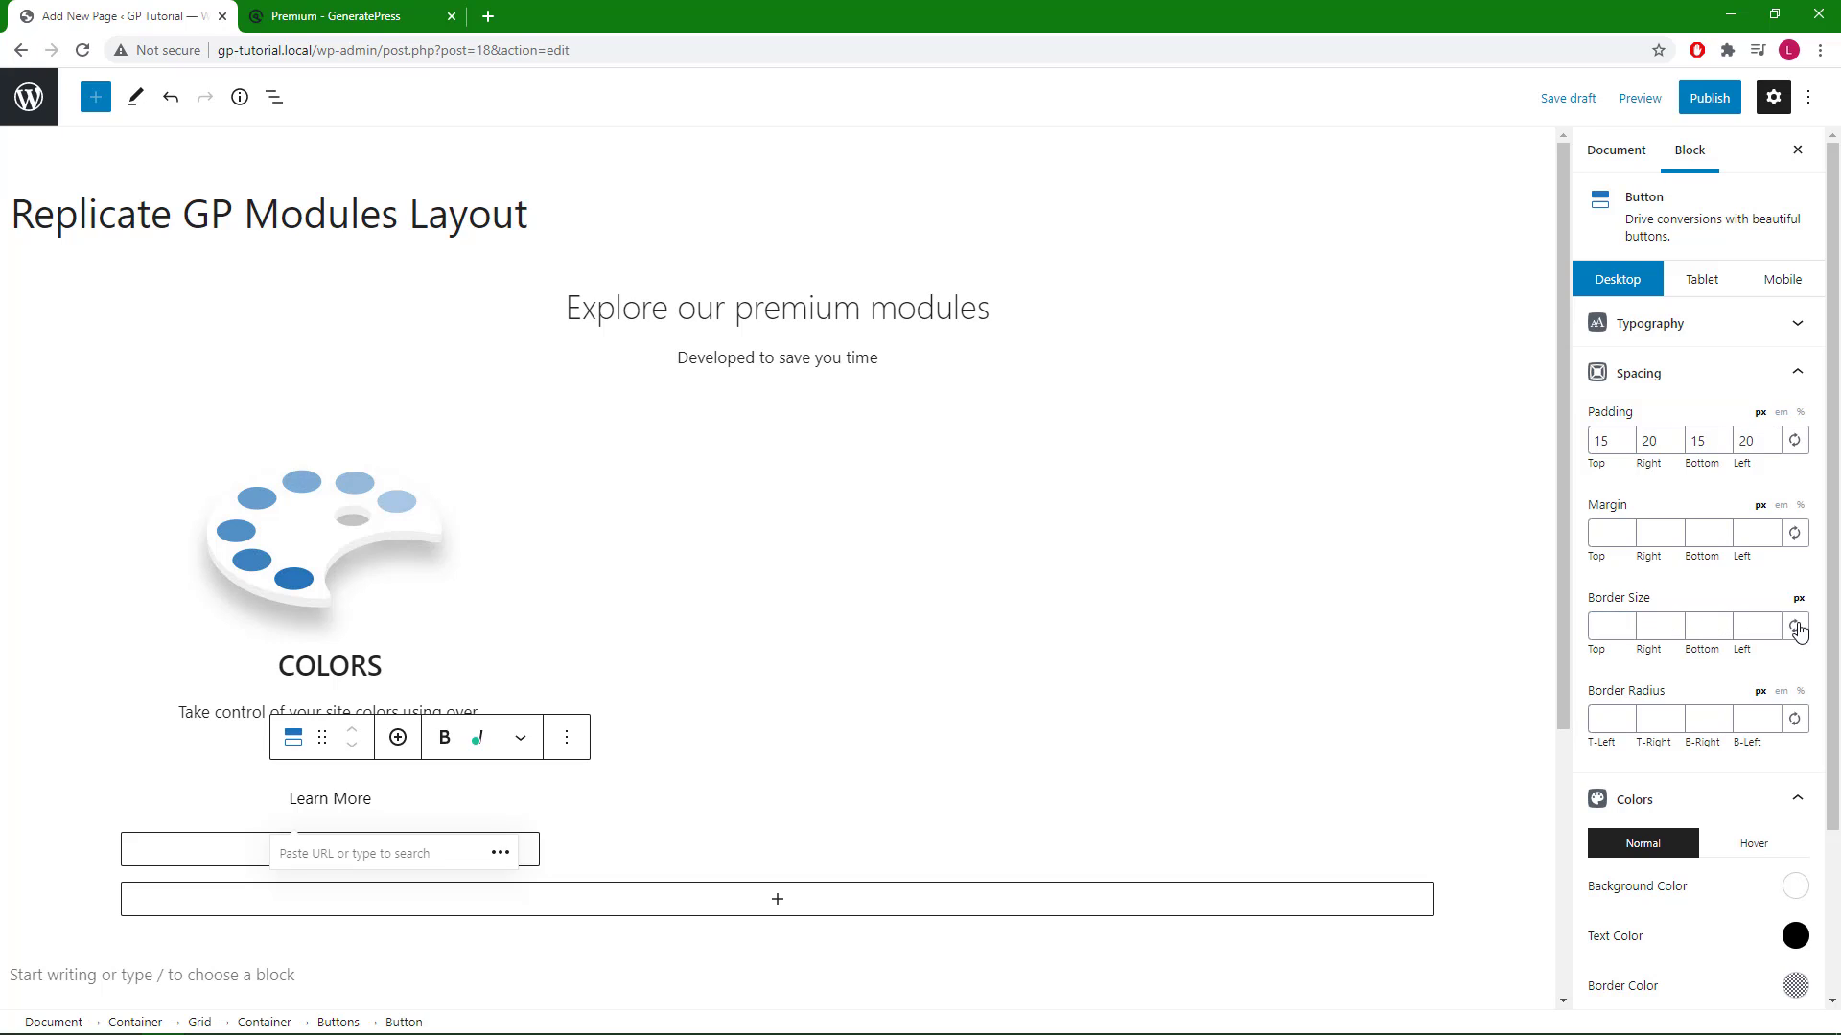
{"action": "left_click", "coordinate": [1624, 623]}
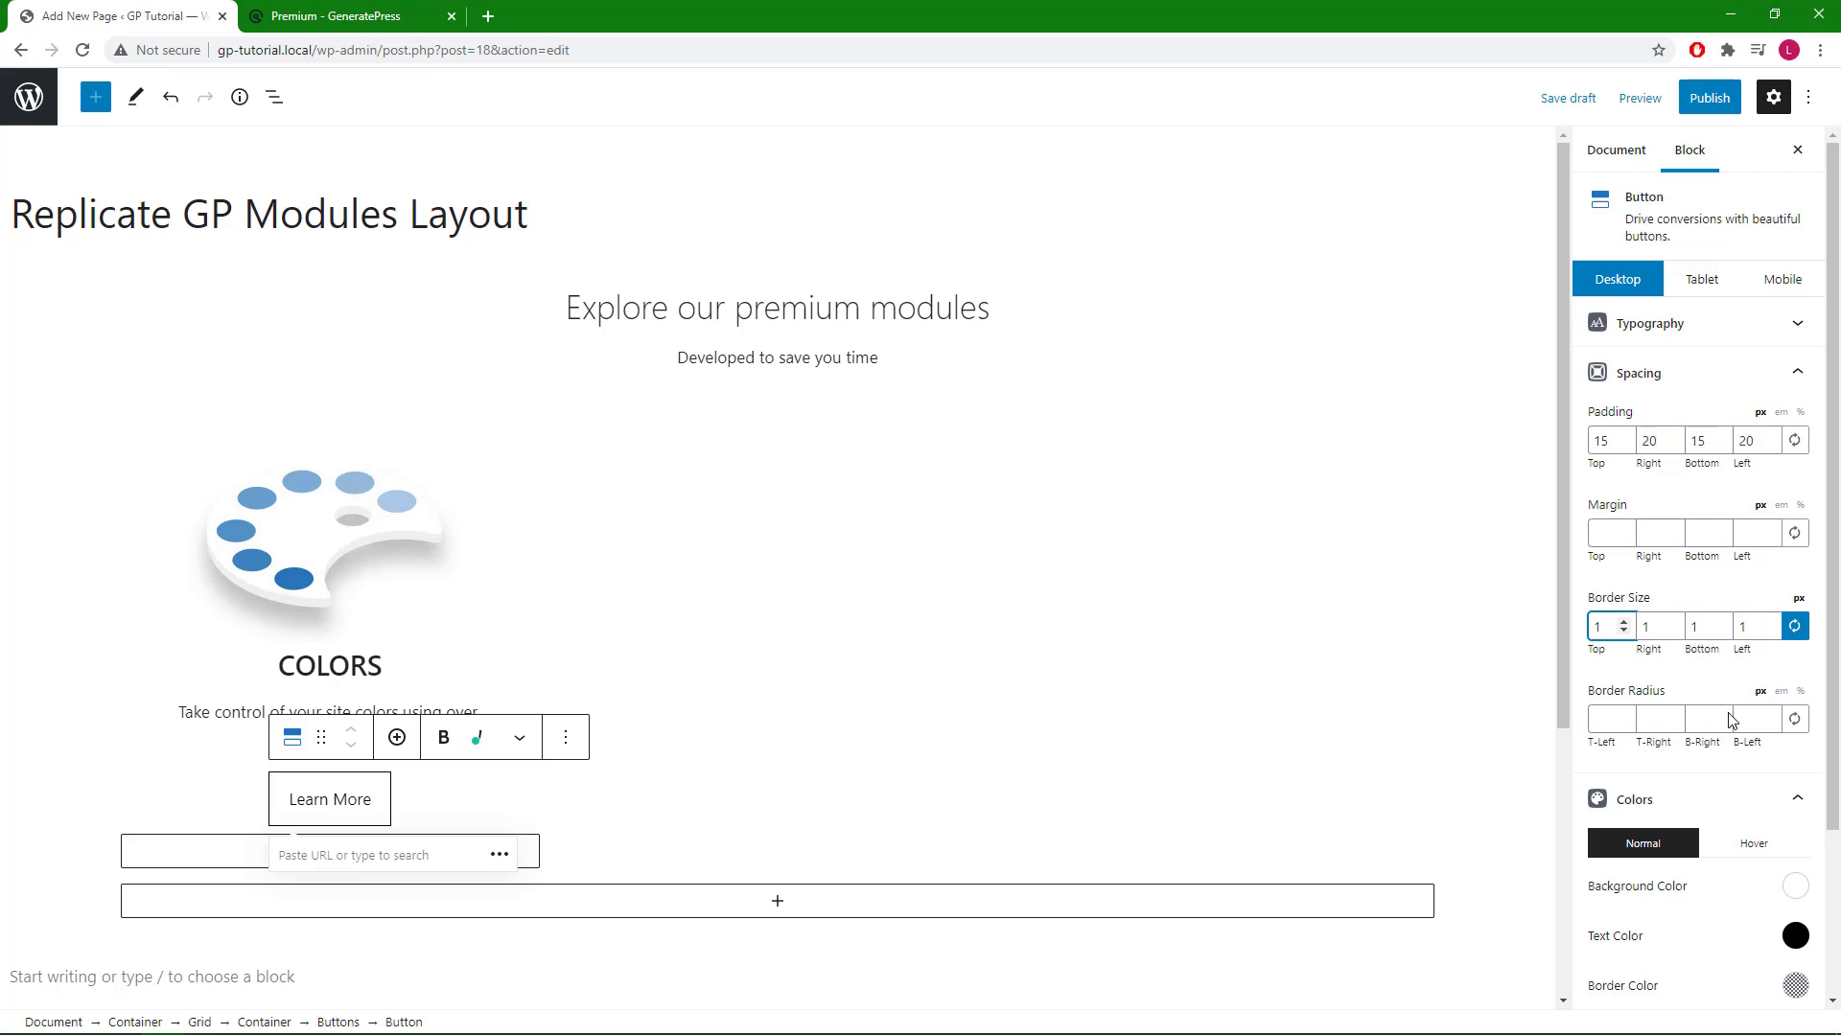
{"action": "left_click", "coordinate": [1794, 719]}
{"action": "left_click", "coordinate": [1625, 715]}
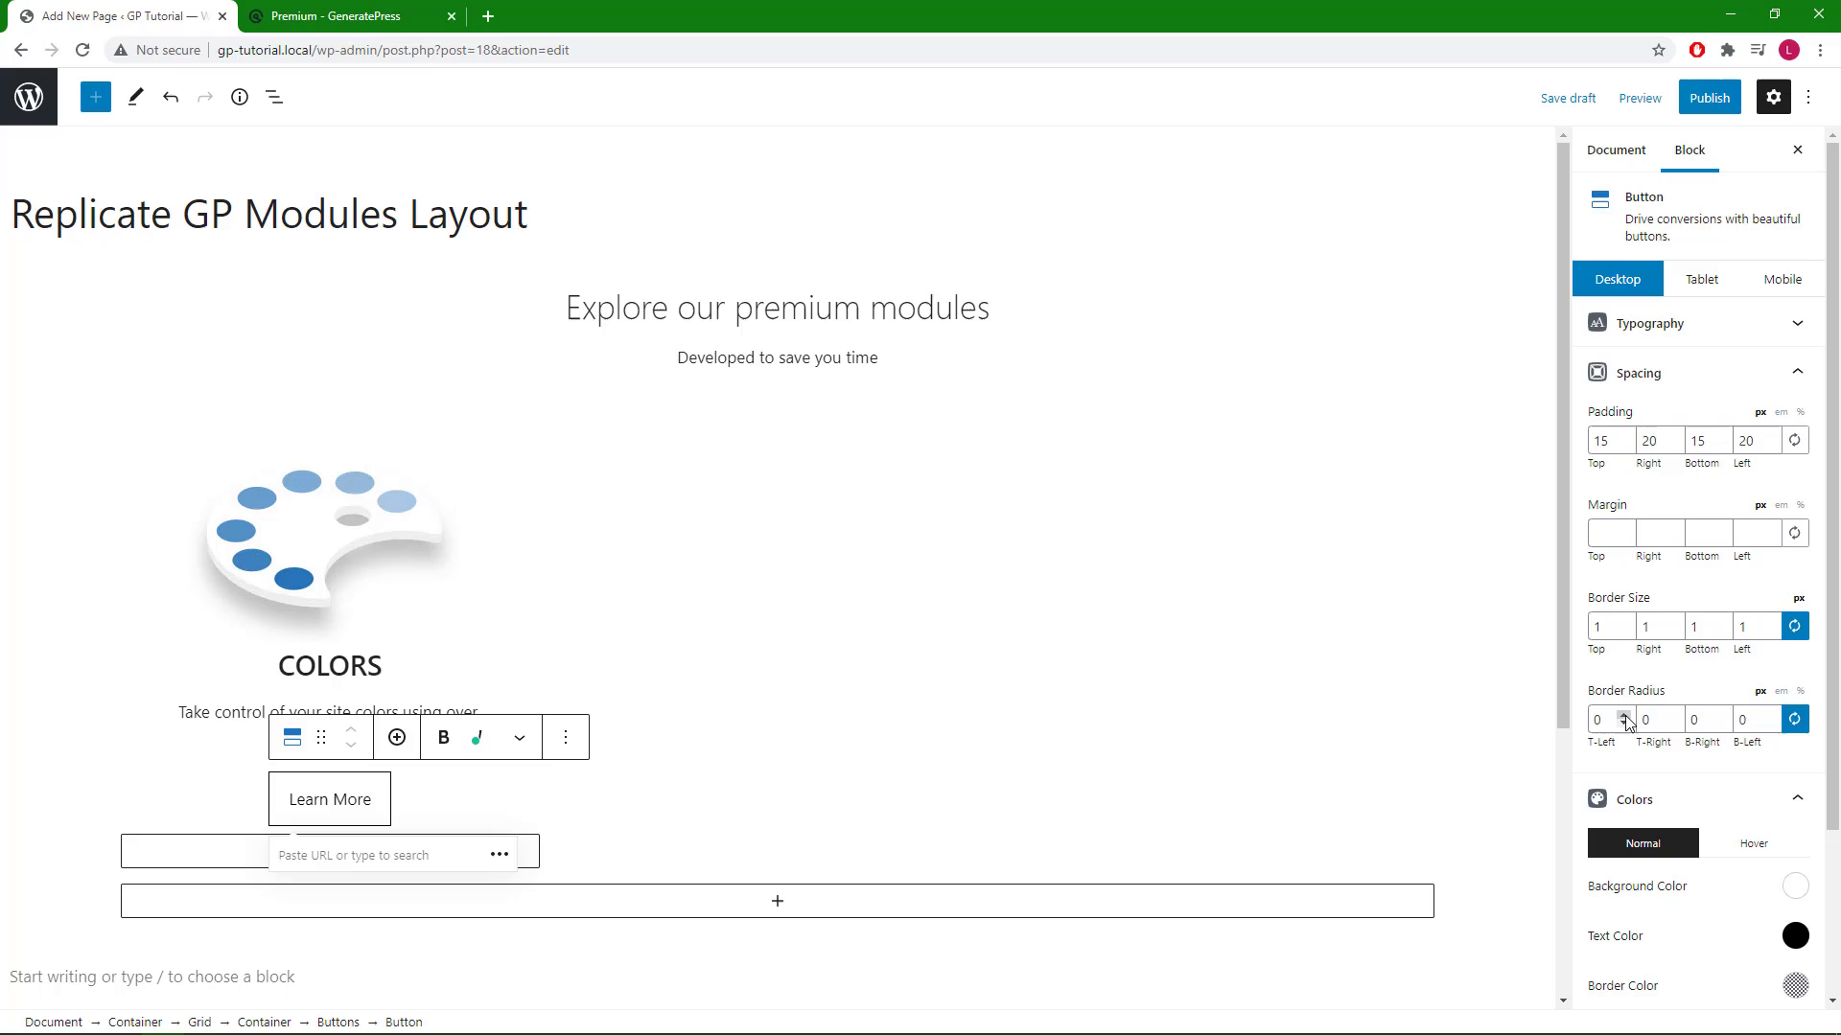
{"action": "left_click", "coordinate": [1625, 715]}
- Reduce the button's top and bottom padding to 10 px
{"action": "left_click", "coordinate": [1616, 443]}
{"action": "left_click", "coordinate": [1622, 447]}
{"action": "left_click", "coordinate": [1622, 447]}
{"action": "left_click", "coordinate": [1622, 446]}
{"action": "left_click", "coordinate": [1622, 447]}
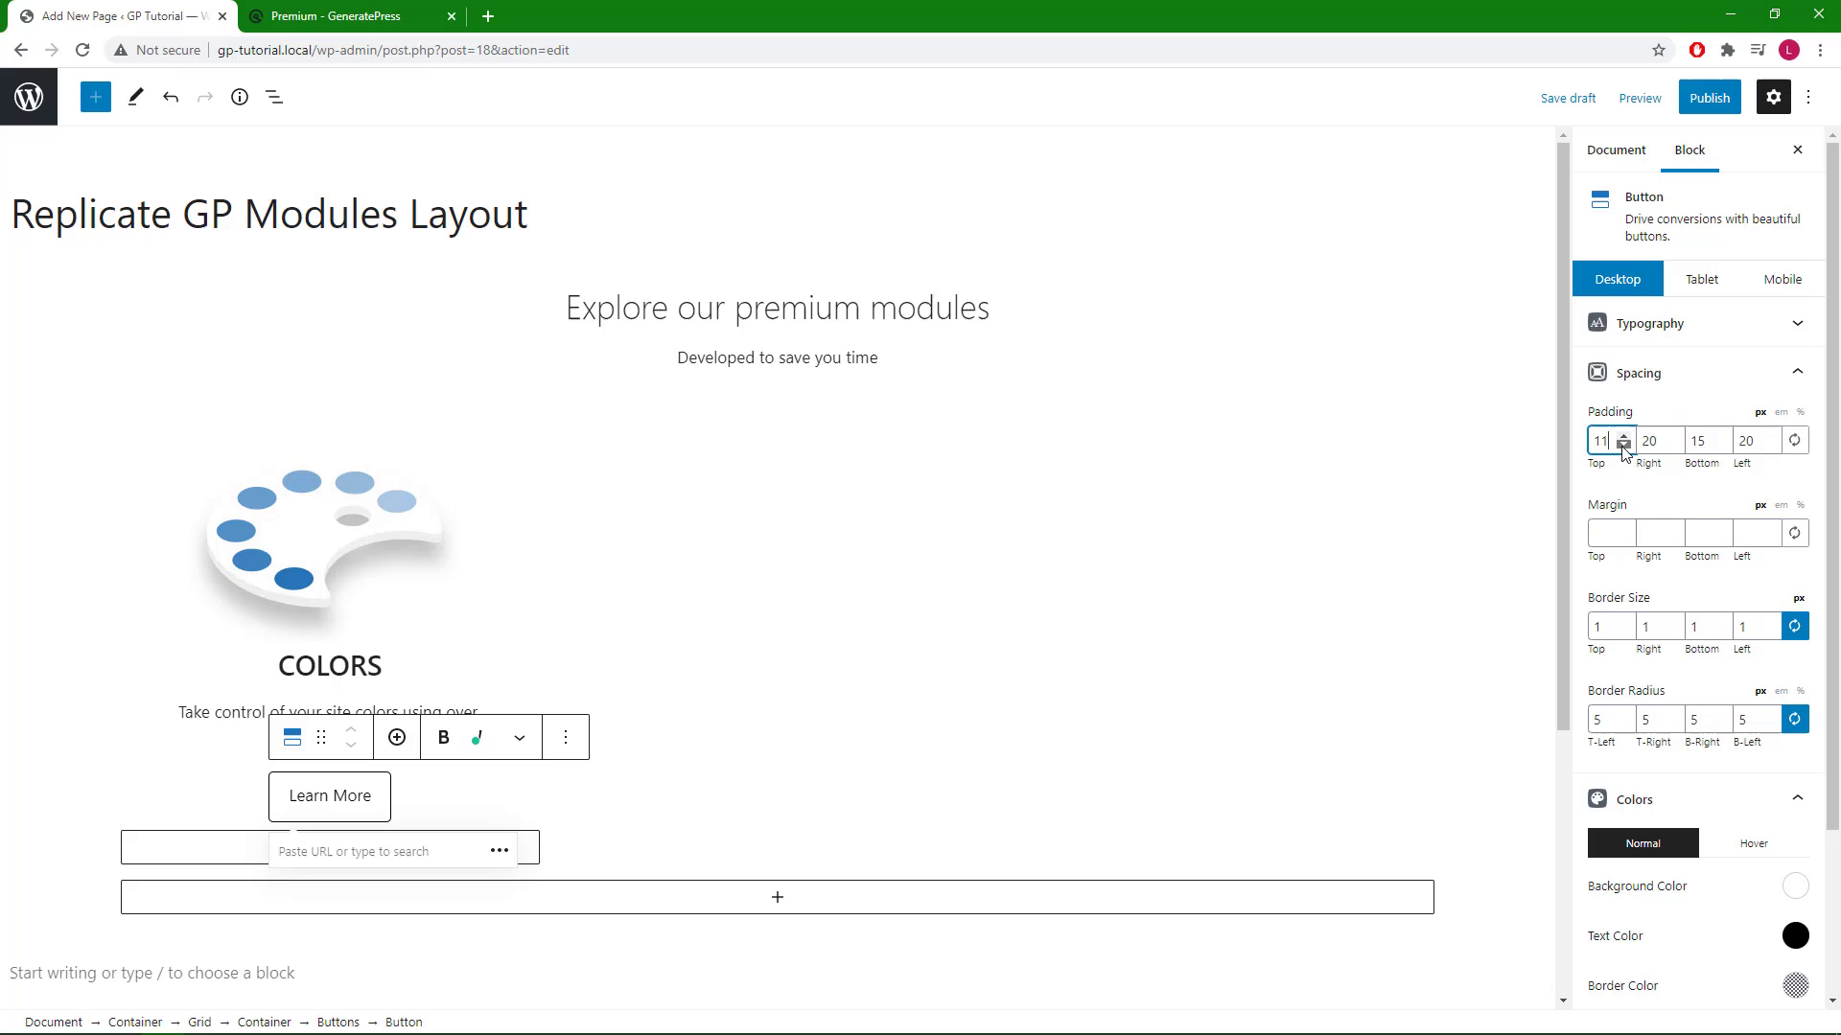
{"action": "left_click", "coordinate": [1622, 447]}
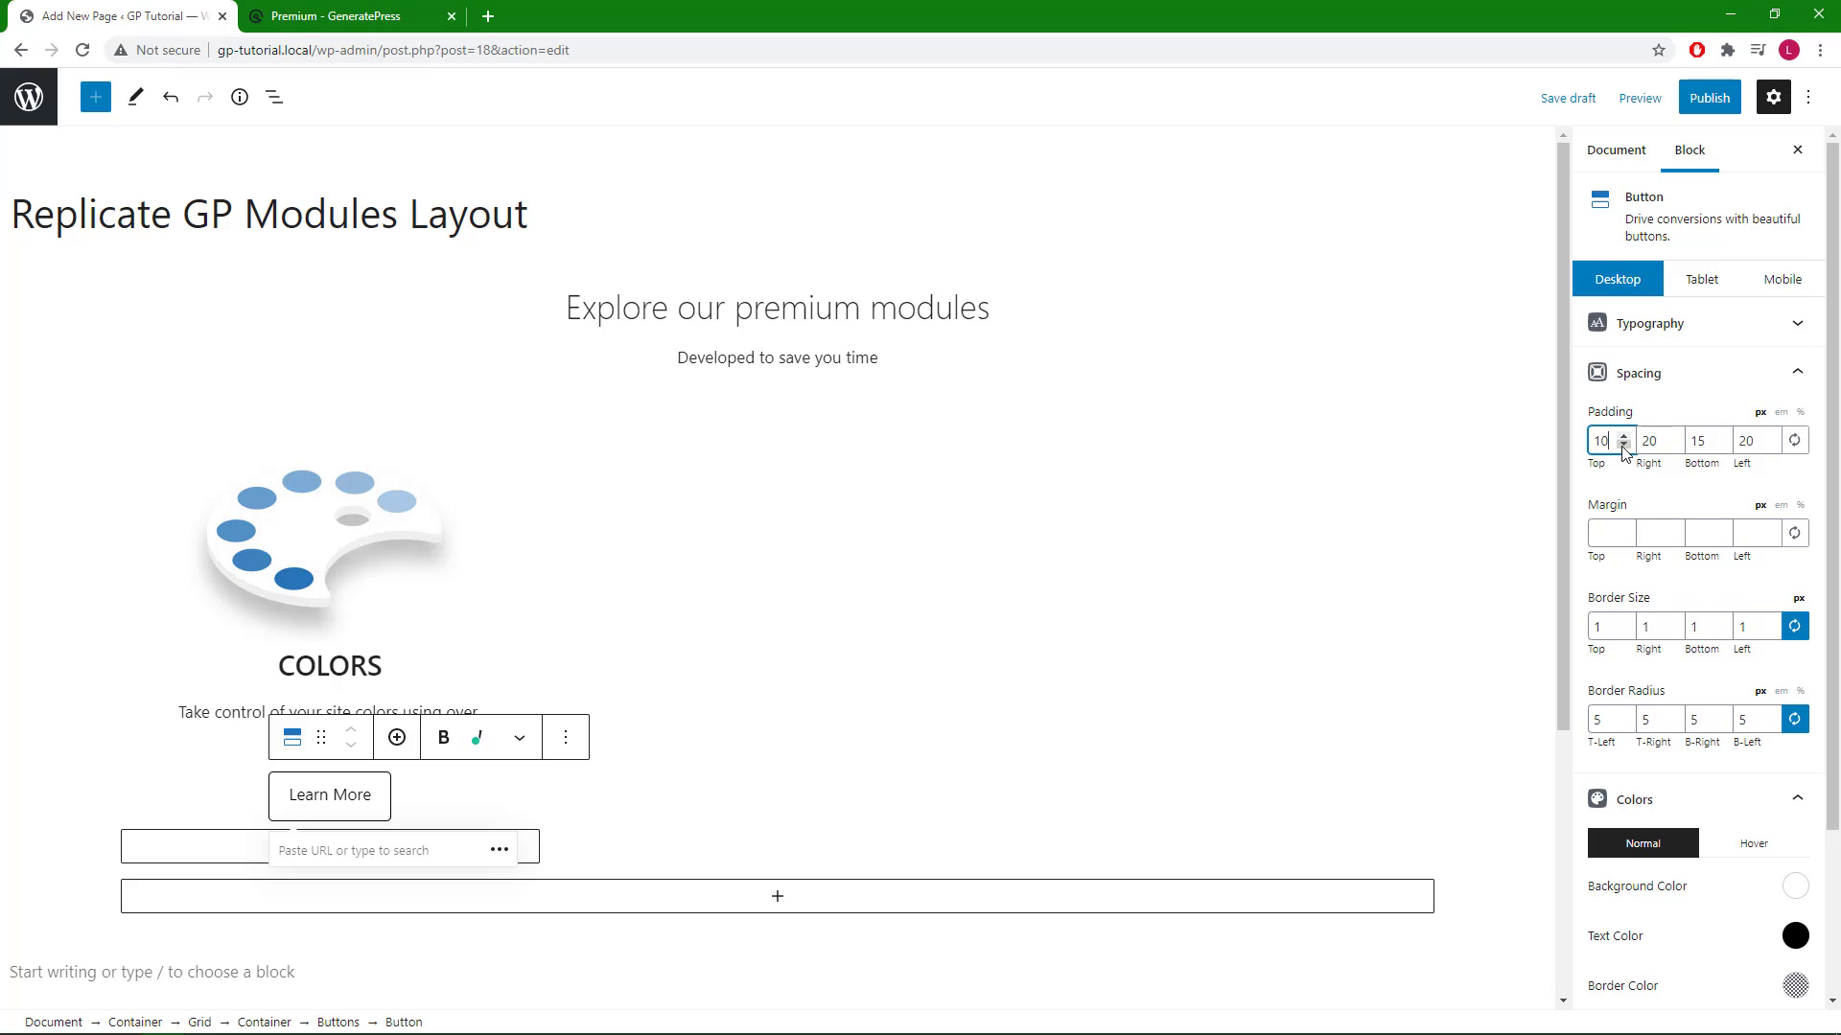
{"action": "left_click", "coordinate": [1705, 443]}
{"action": "left_click", "coordinate": [1721, 446]}
{"action": "left_click", "coordinate": [1721, 446]}
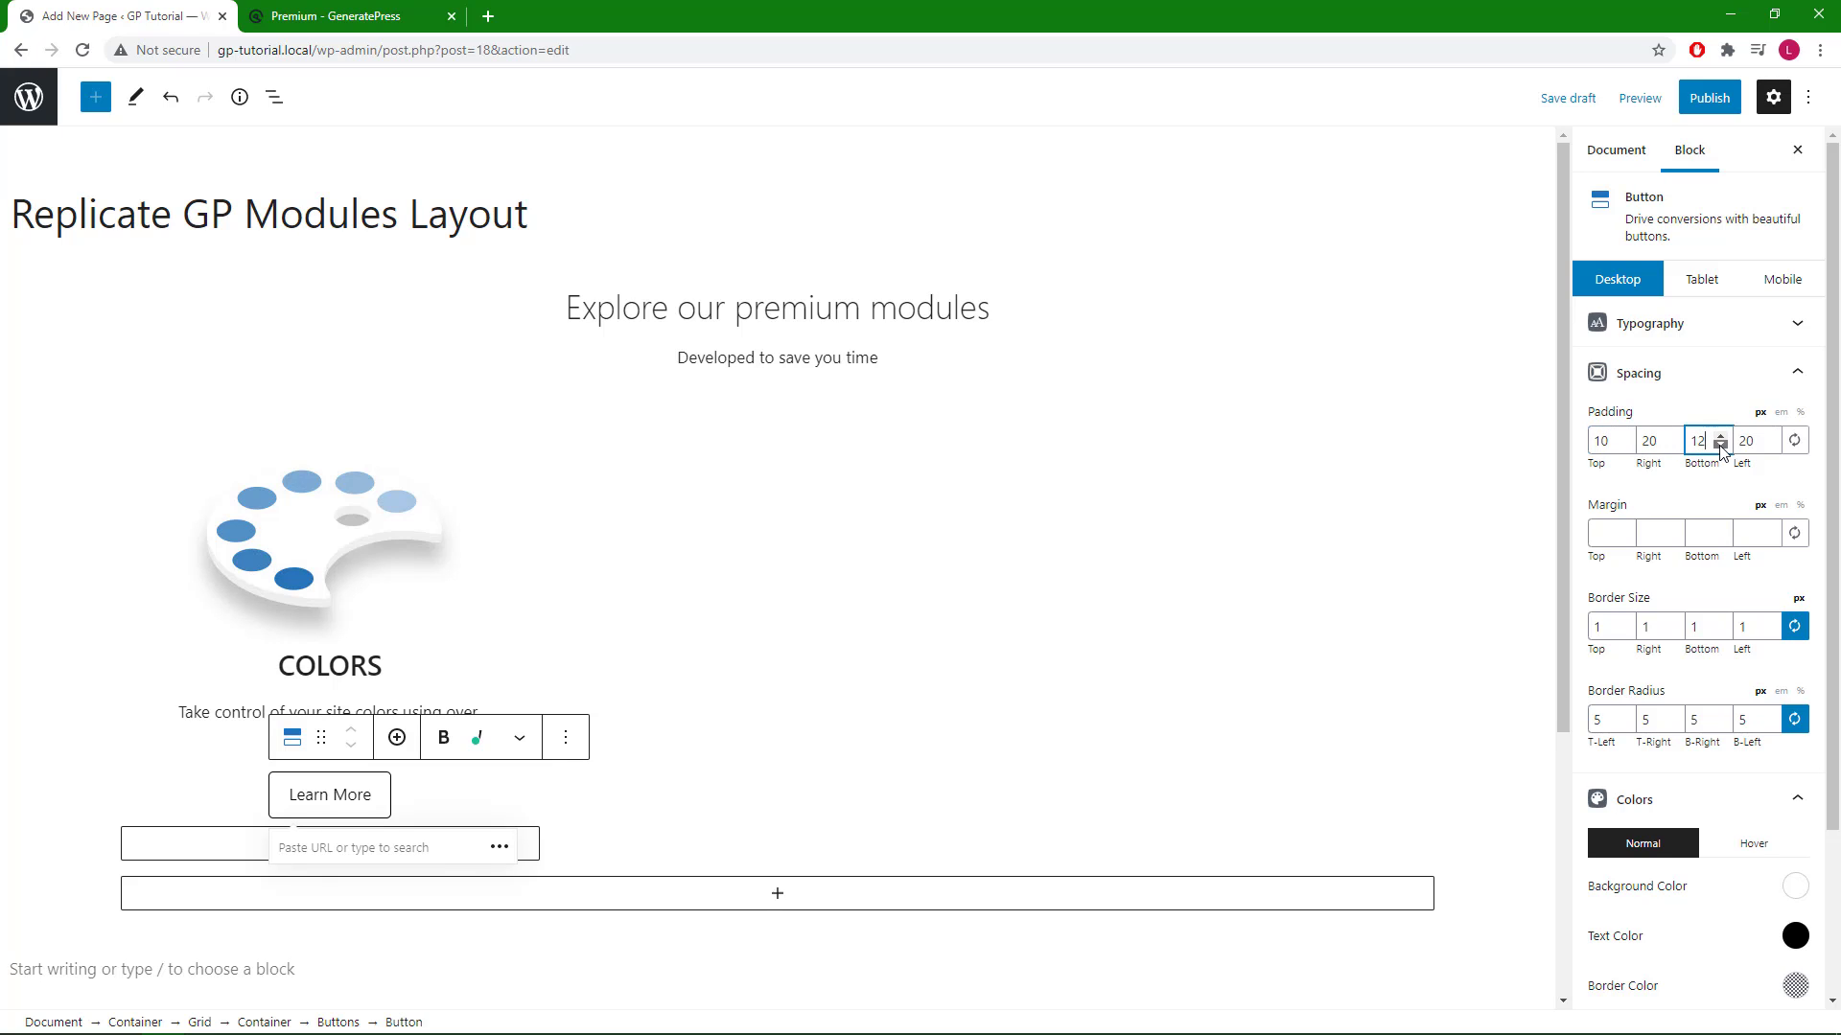
{"action": "left_click", "coordinate": [1721, 446]}
{"action": "left_click", "coordinate": [1721, 446]}
{"action": "left_click", "coordinate": [1720, 445]}
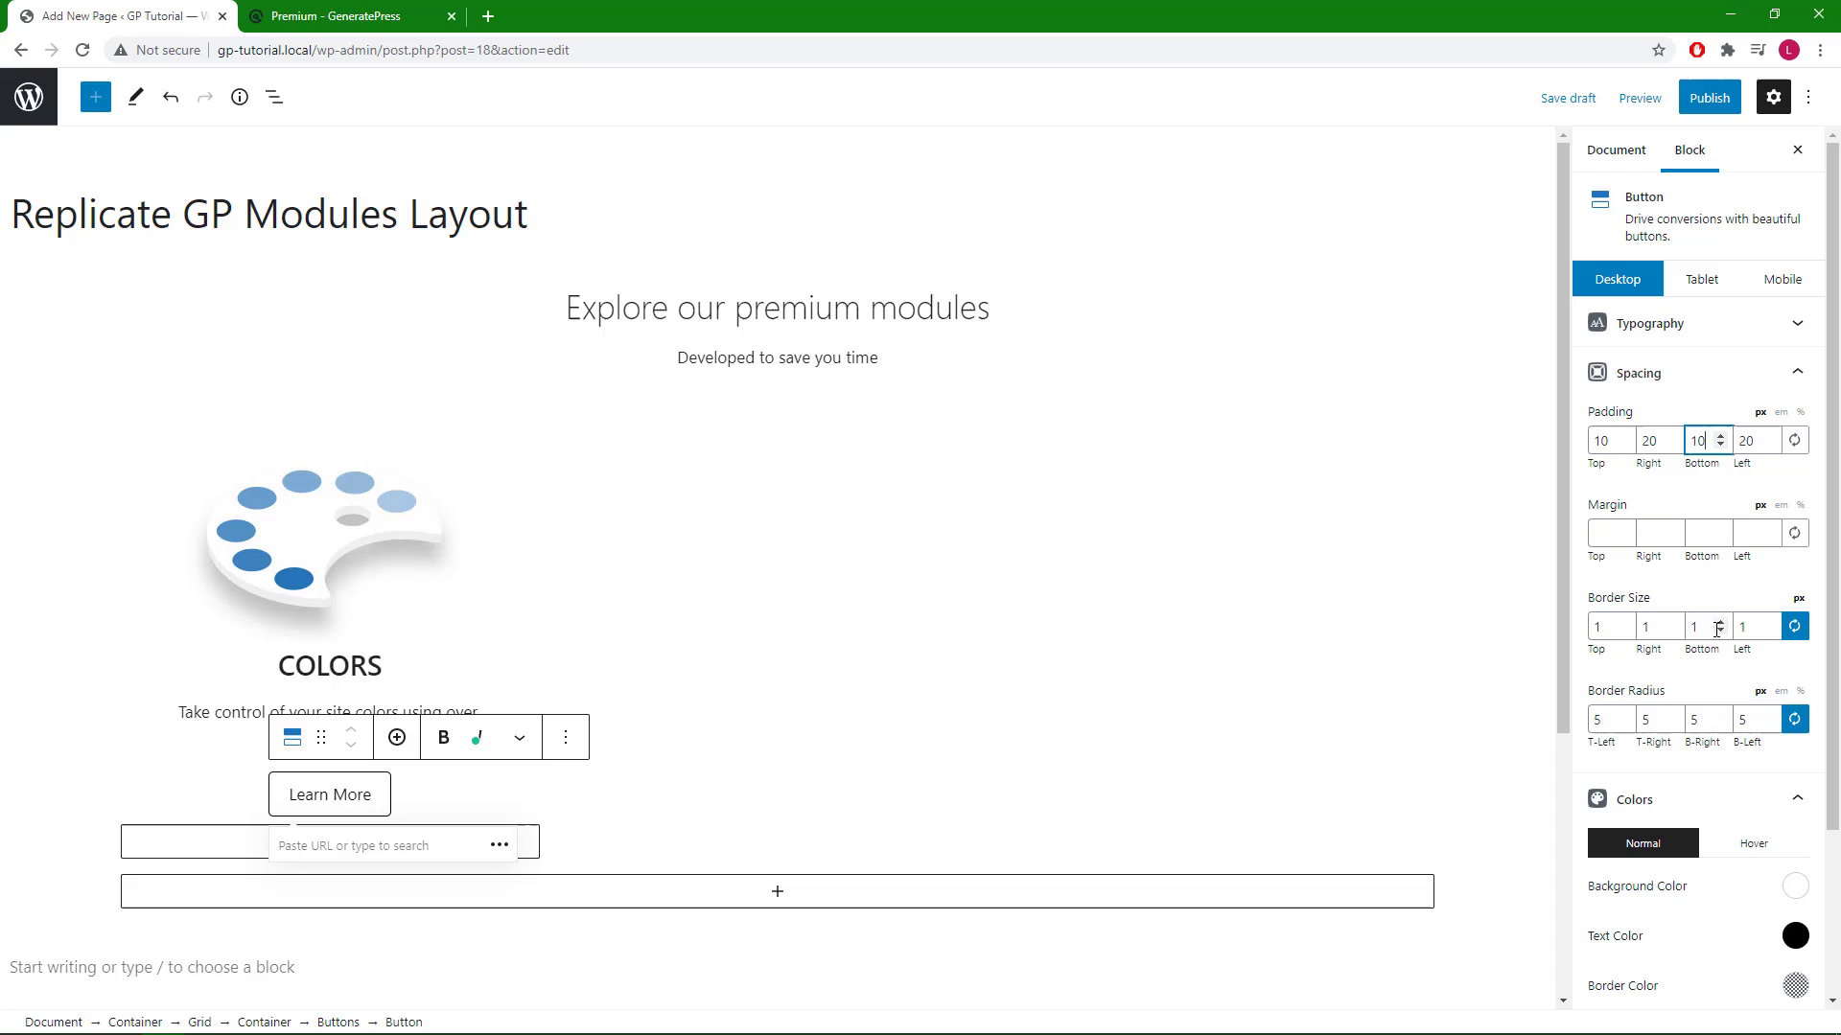
{"action": "left_click_drag", "start_coordinate": [1831, 622], "coordinate": [1831, 767]}
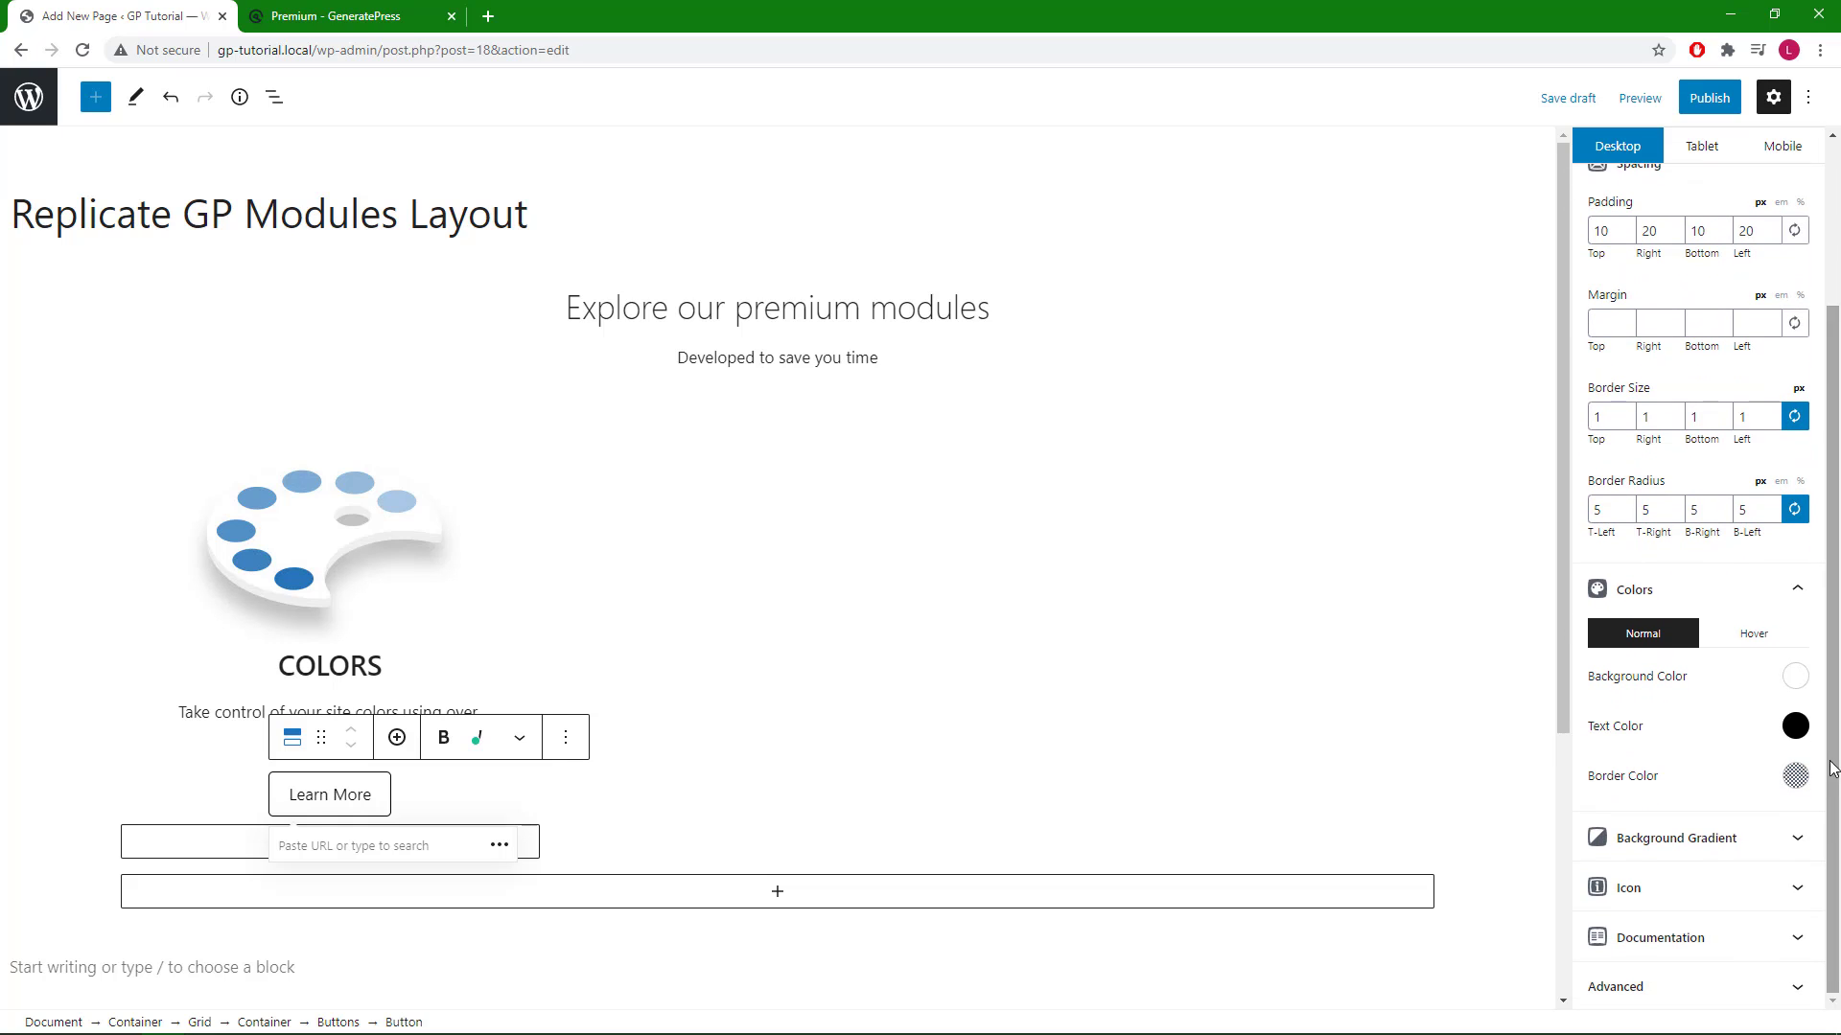
- Set the Learn More button's hover background to Pale cyan blue (#8ed1fc)
{"action": "left_click", "coordinate": [1754, 635]}
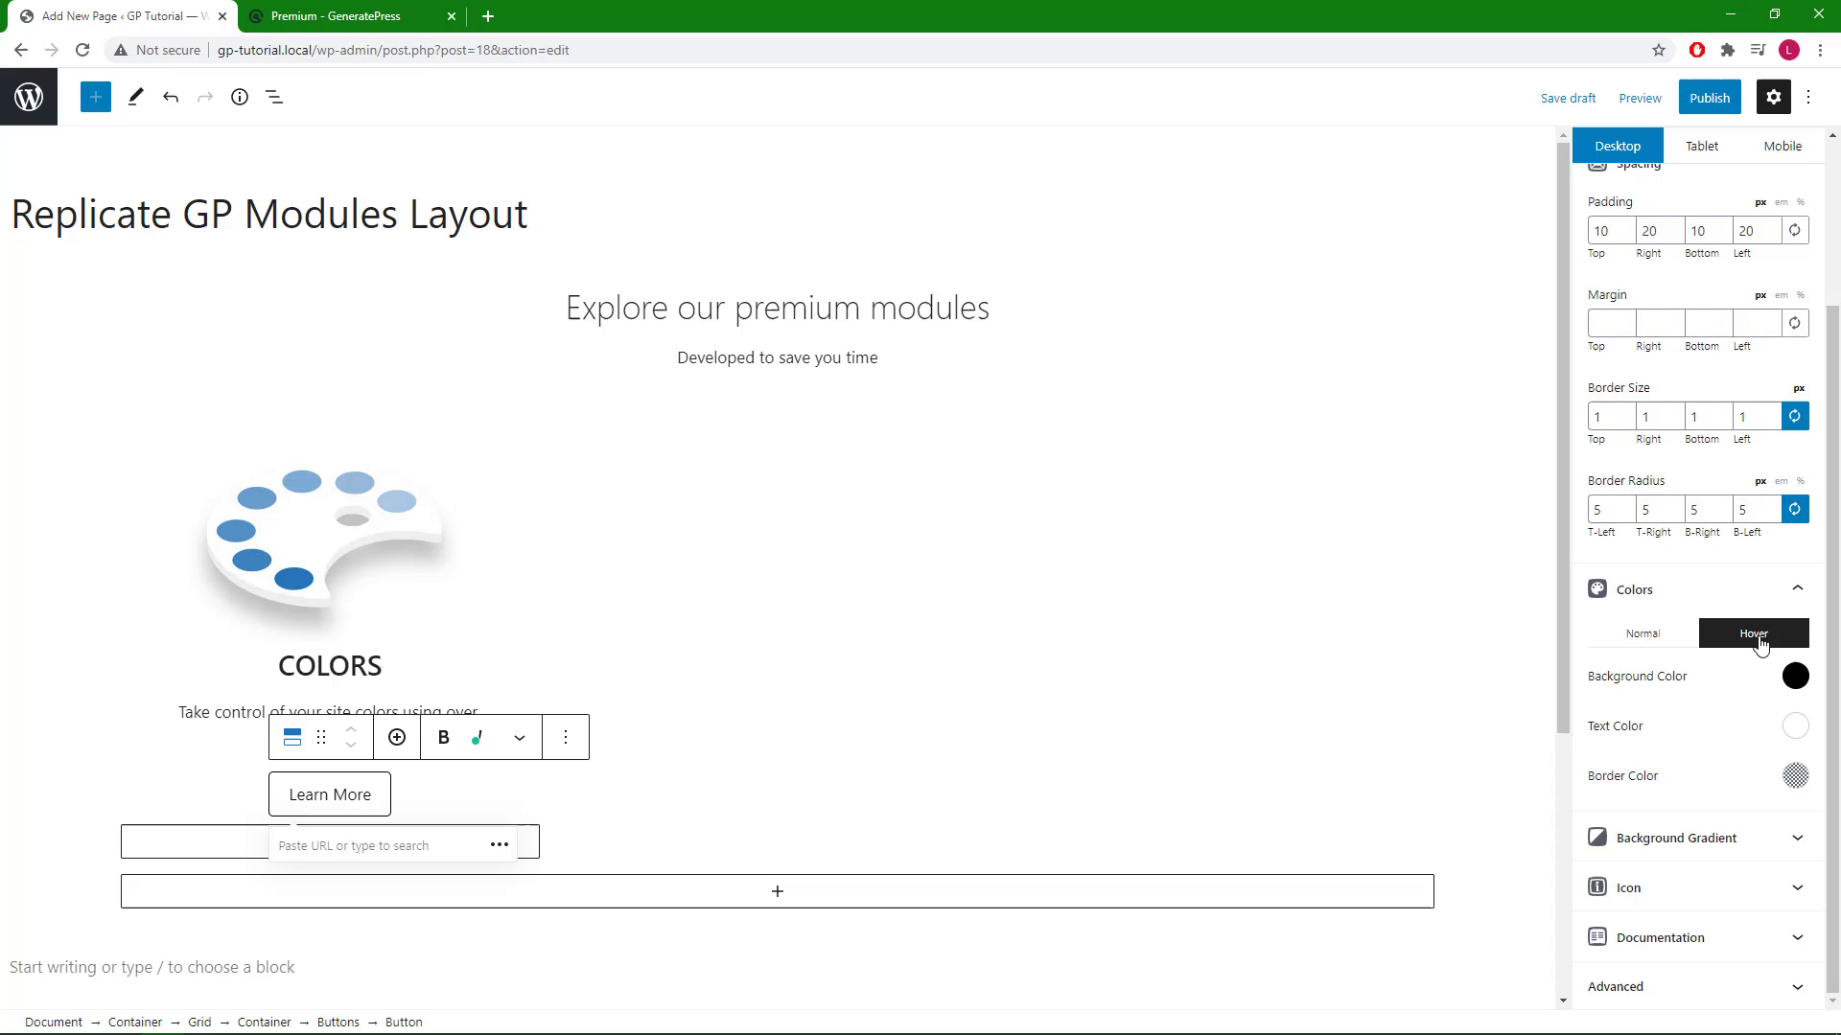
{"action": "left_click", "coordinate": [1795, 678]}
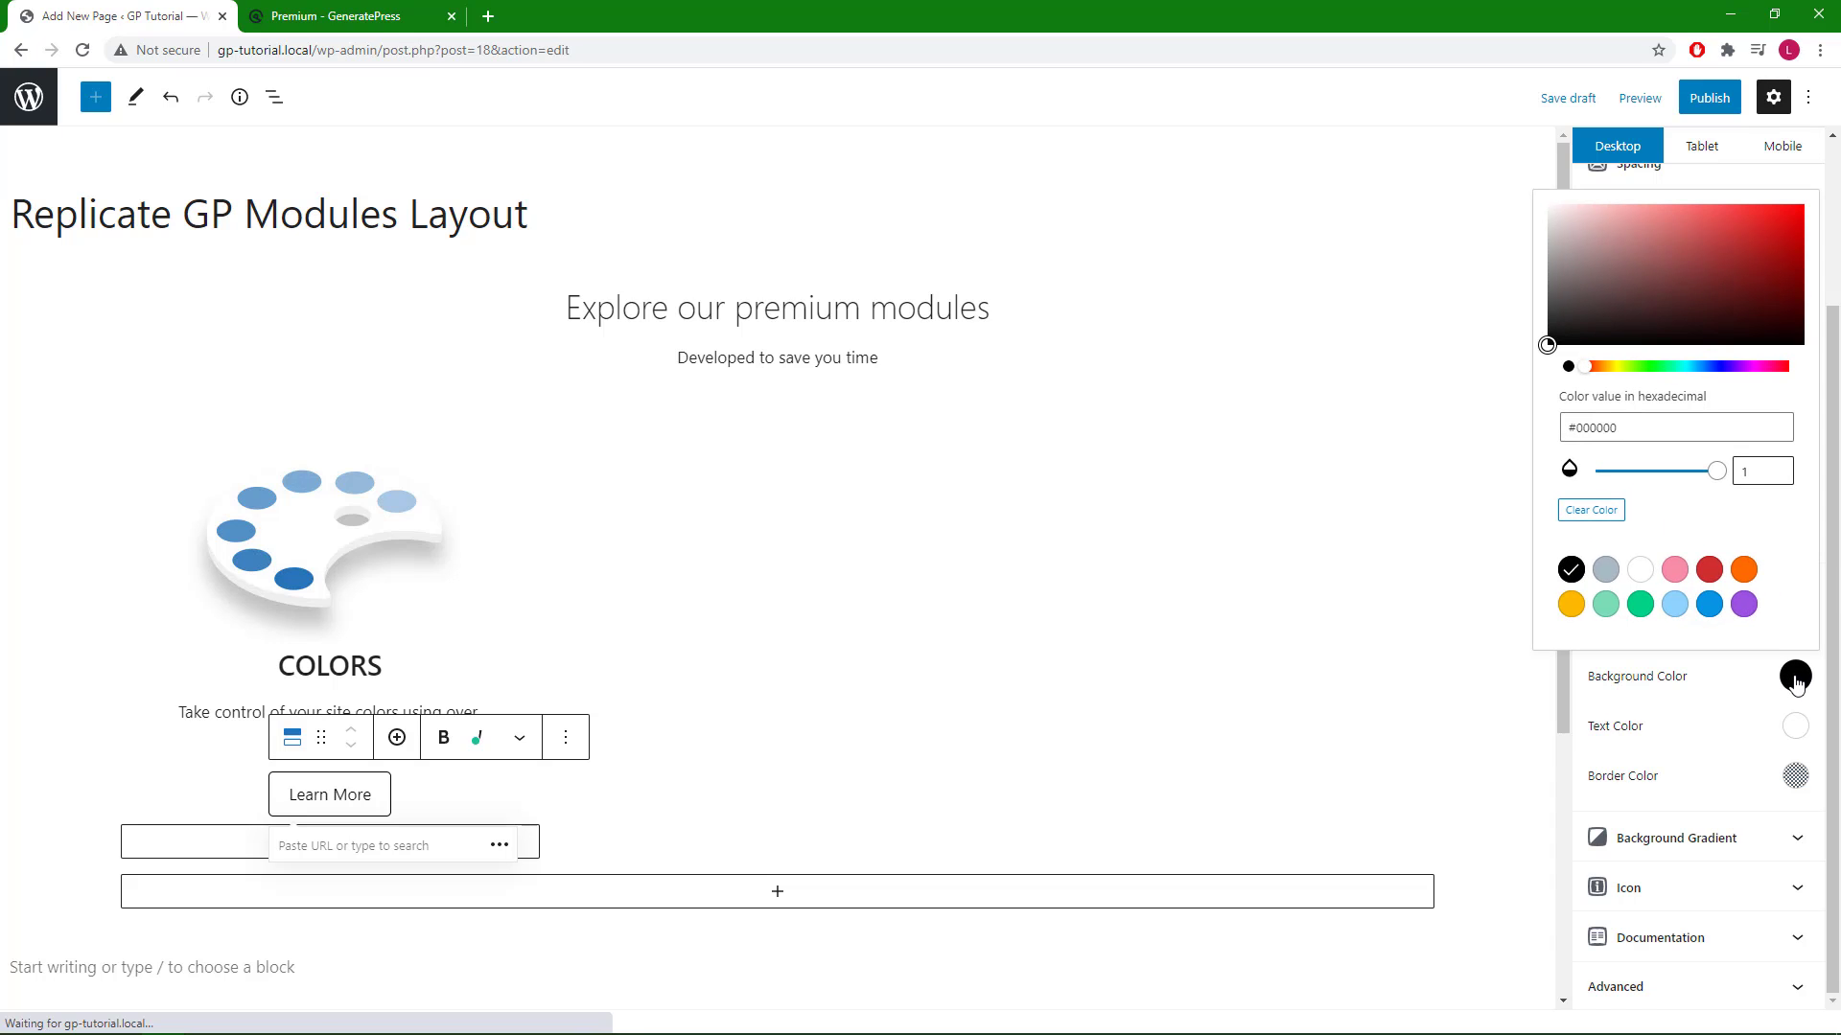
{"action": "left_click", "coordinate": [1674, 606]}
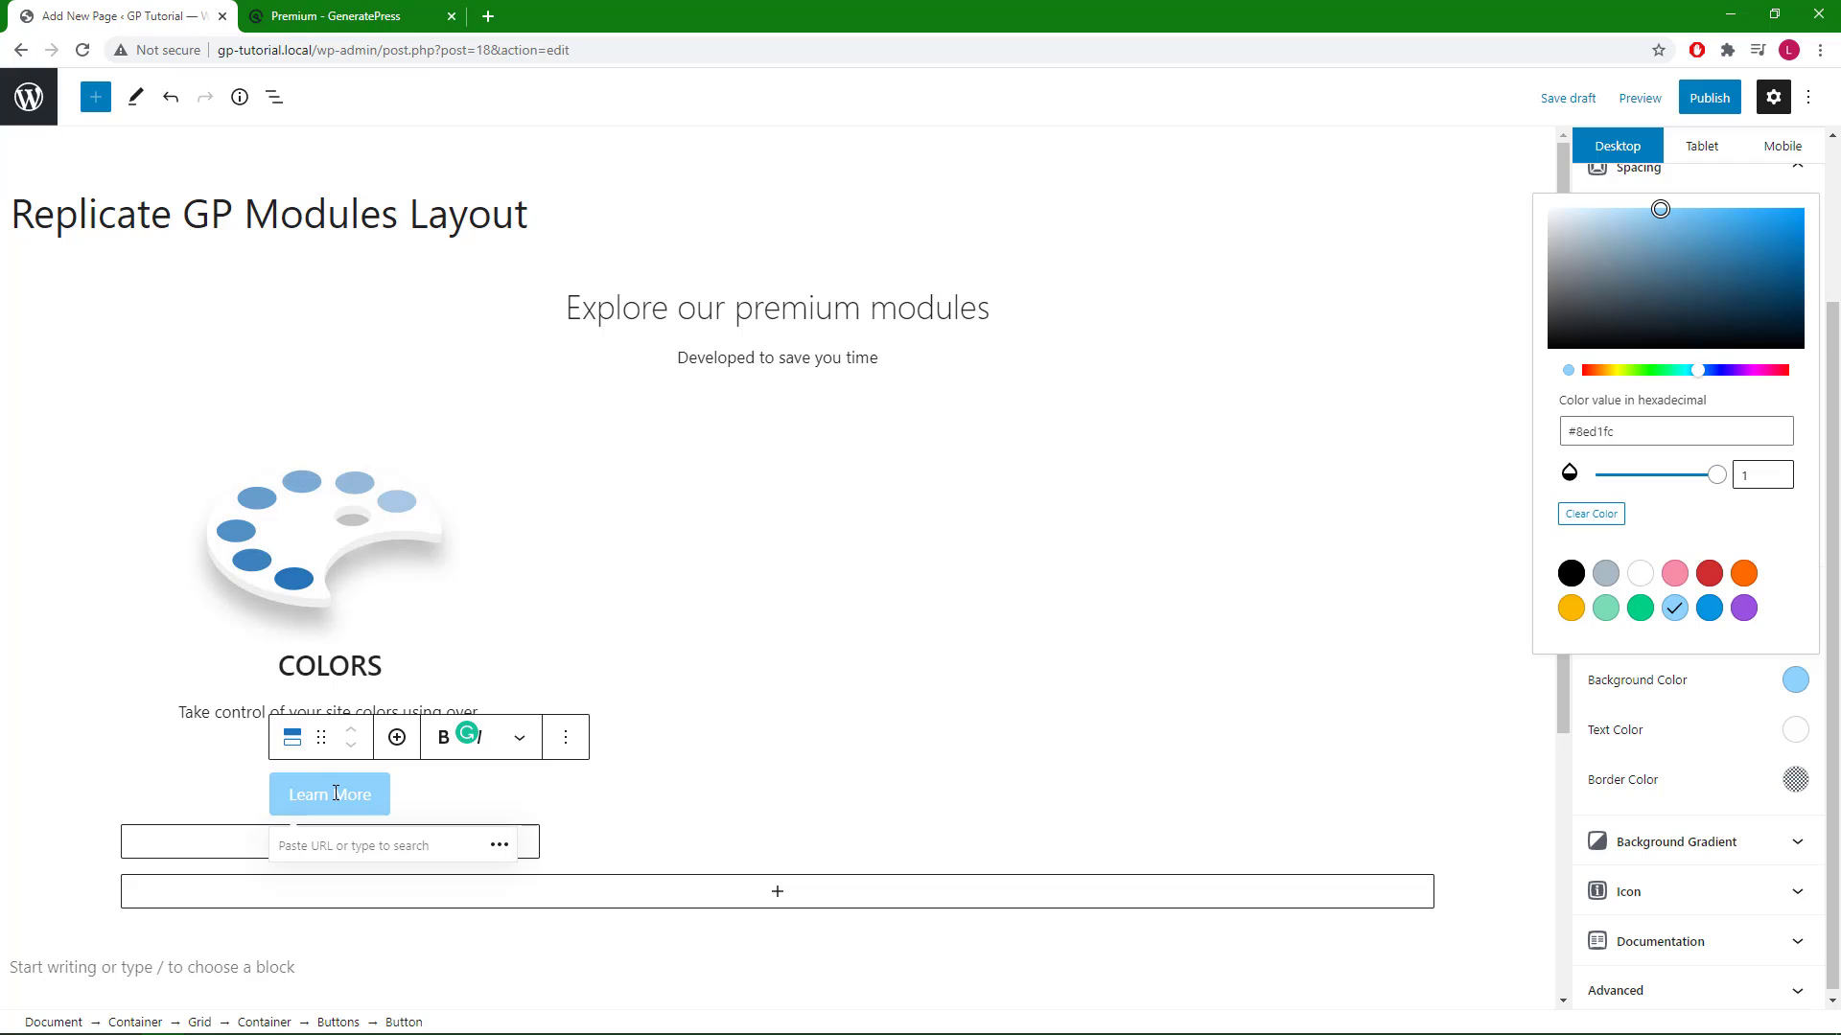
{"action": "left_click", "coordinate": [1406, 604]}
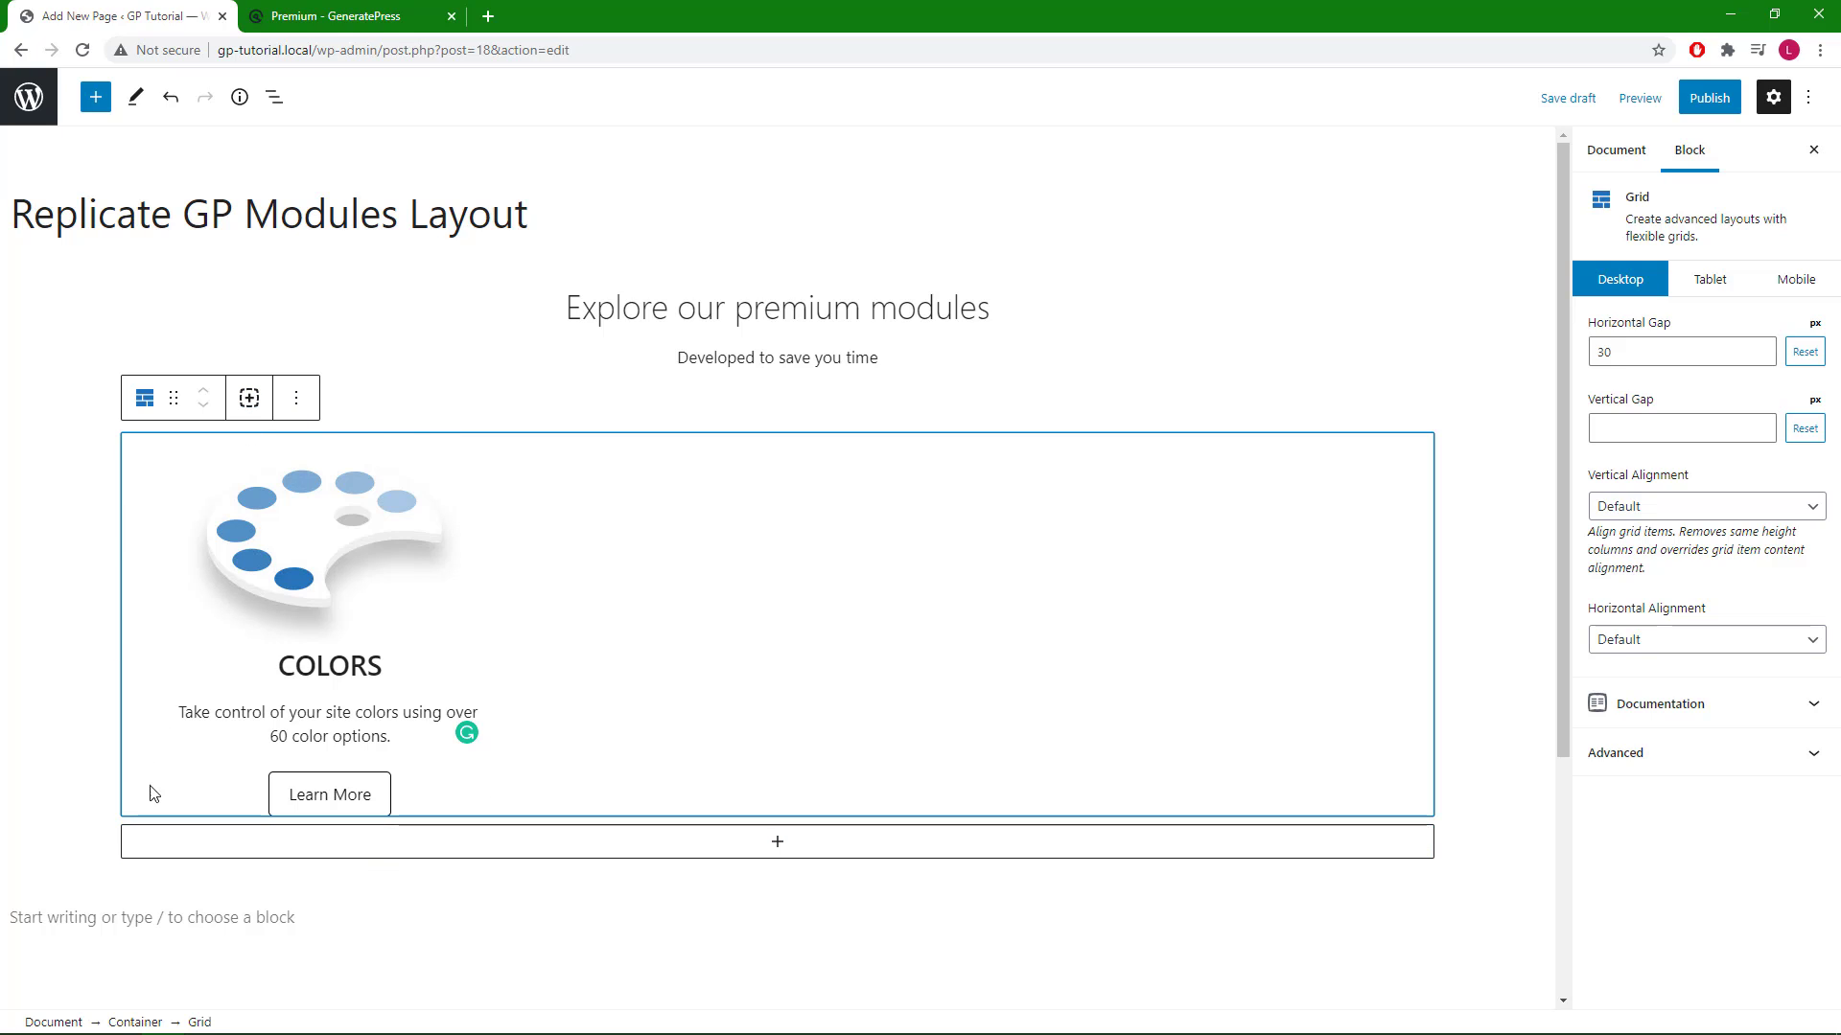
- Set the COLORS card container's tablet width to 50%, checking mobile before returning to desktop
{"action": "left_click", "coordinate": [275, 97]}
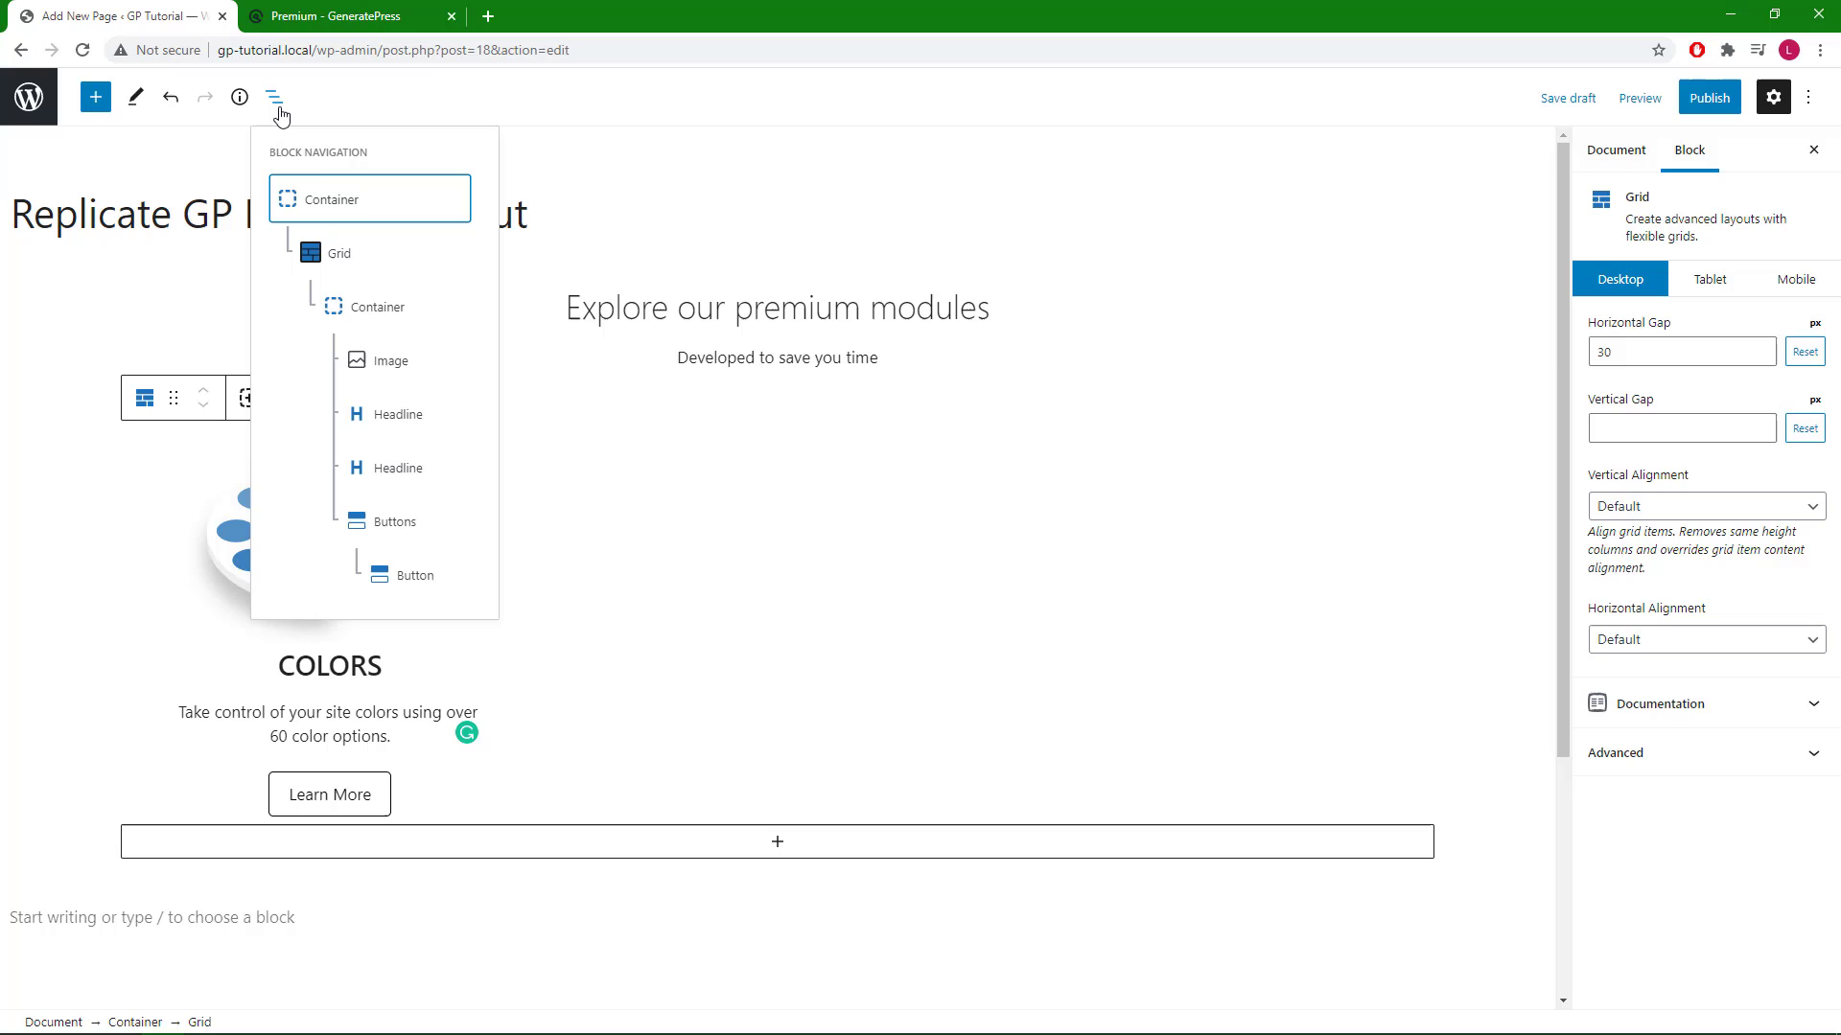
{"action": "left_click", "coordinate": [378, 307]}
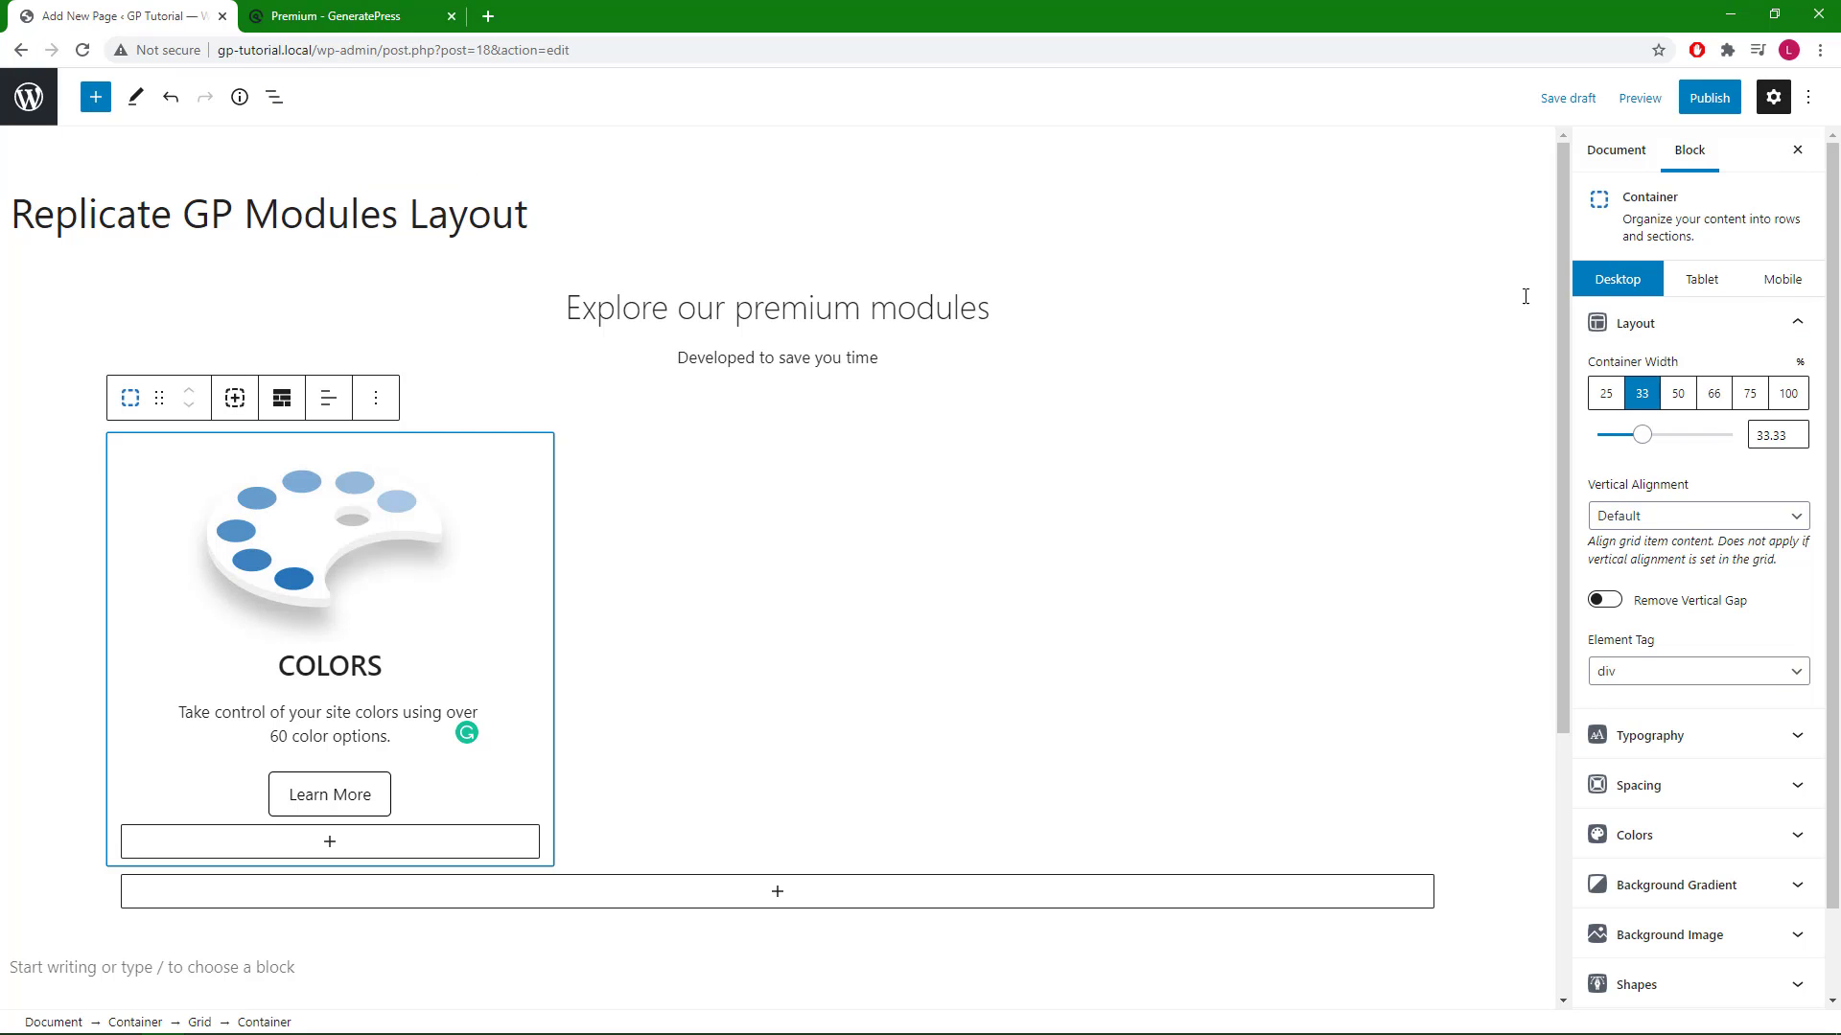
{"action": "left_click", "coordinate": [1697, 293]}
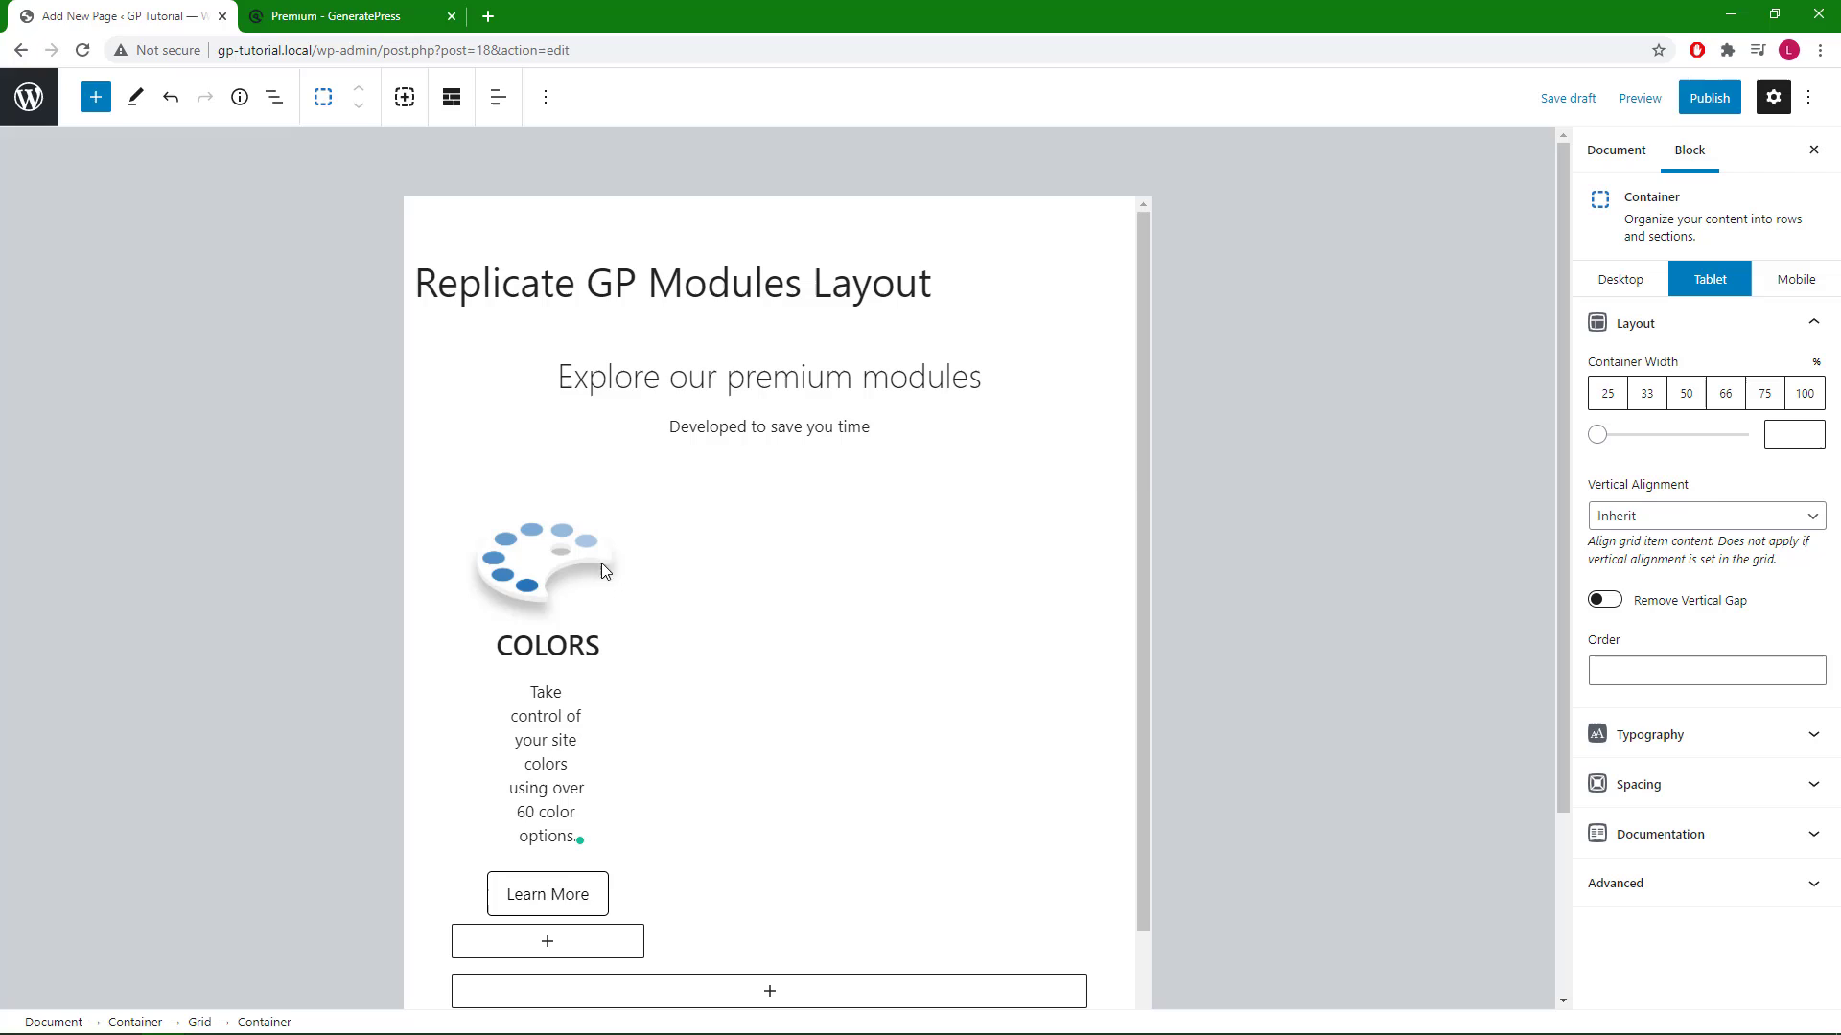
{"action": "left_click", "coordinate": [1688, 394]}
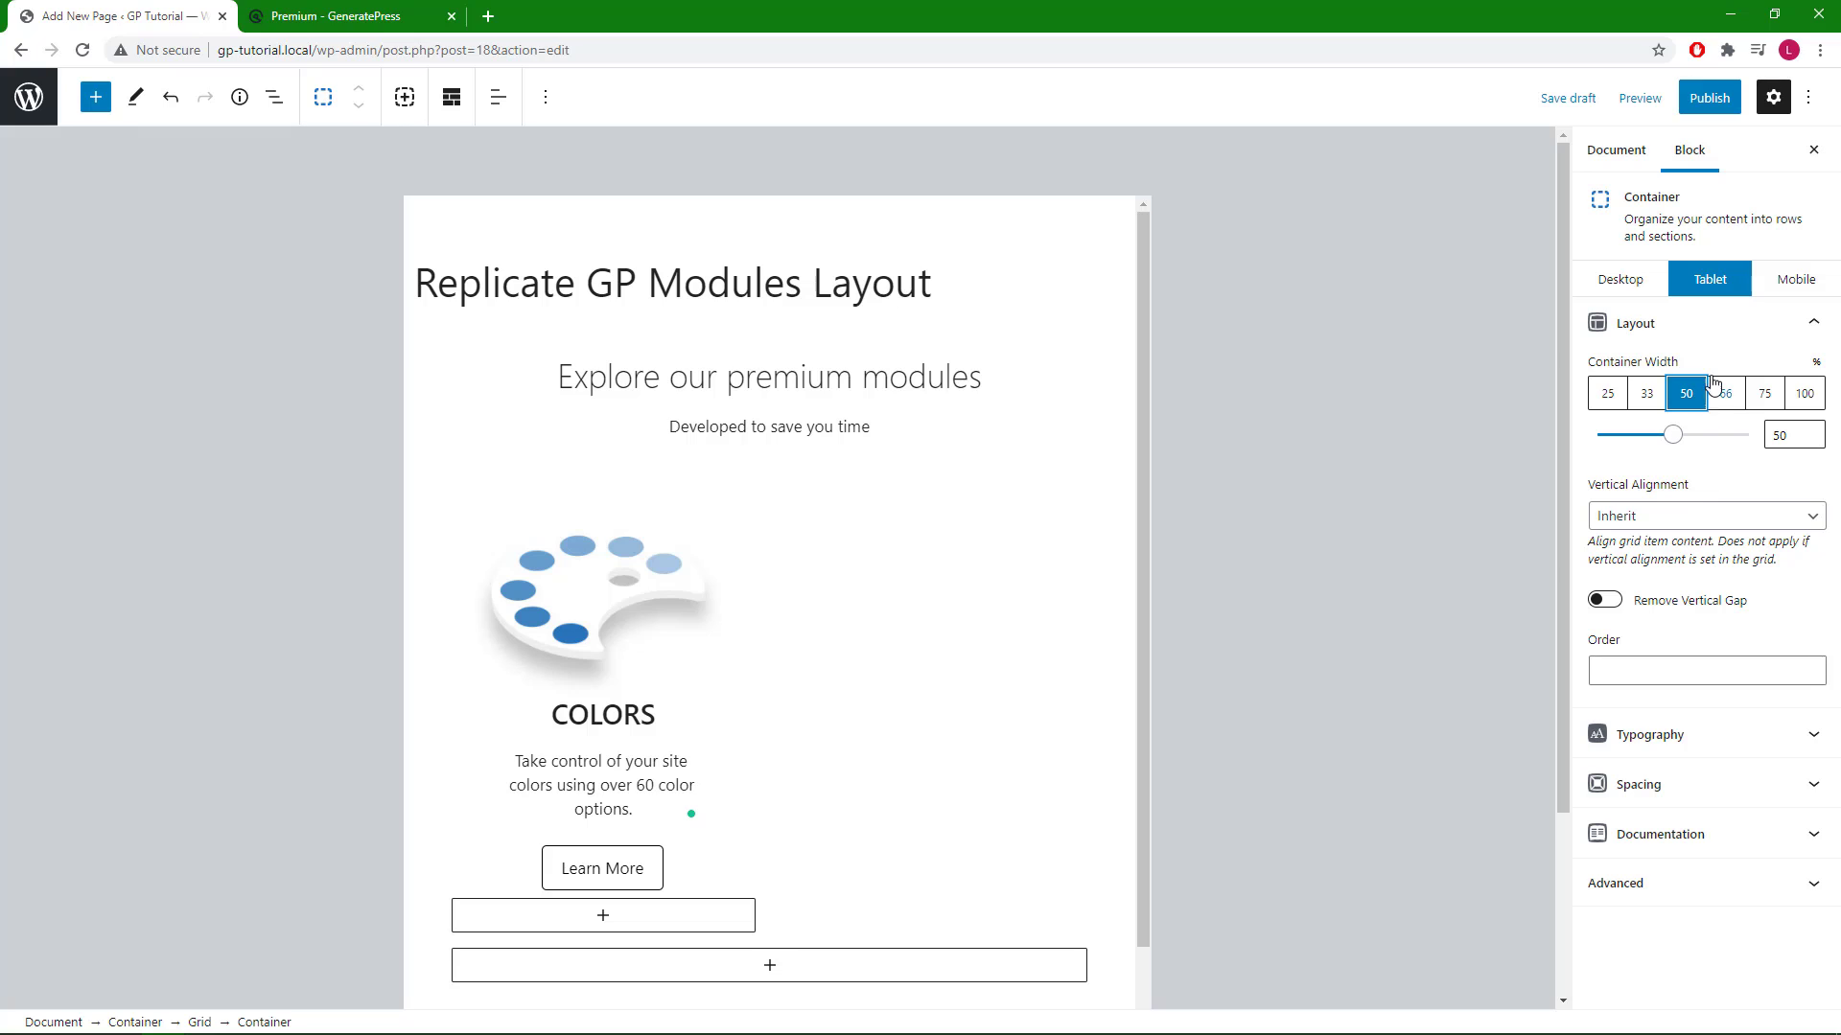
{"action": "left_click", "coordinate": [1783, 297]}
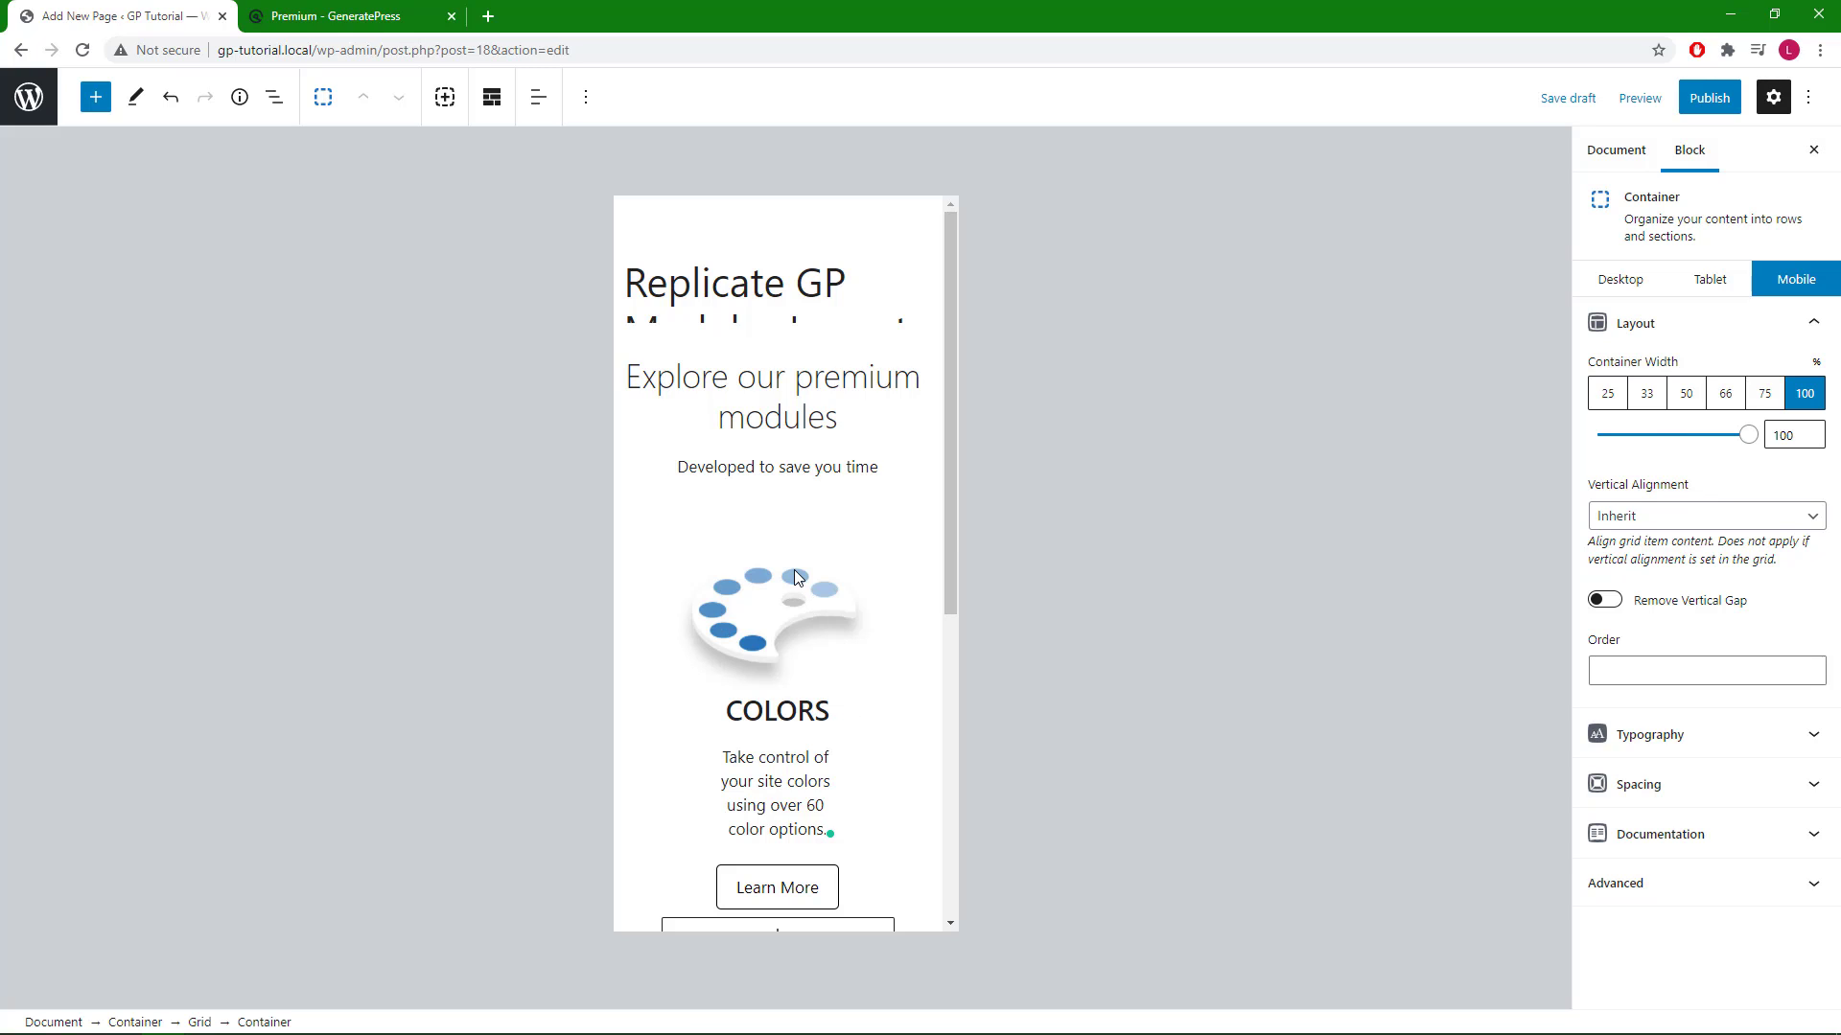
{"action": "left_click", "coordinate": [1612, 291]}
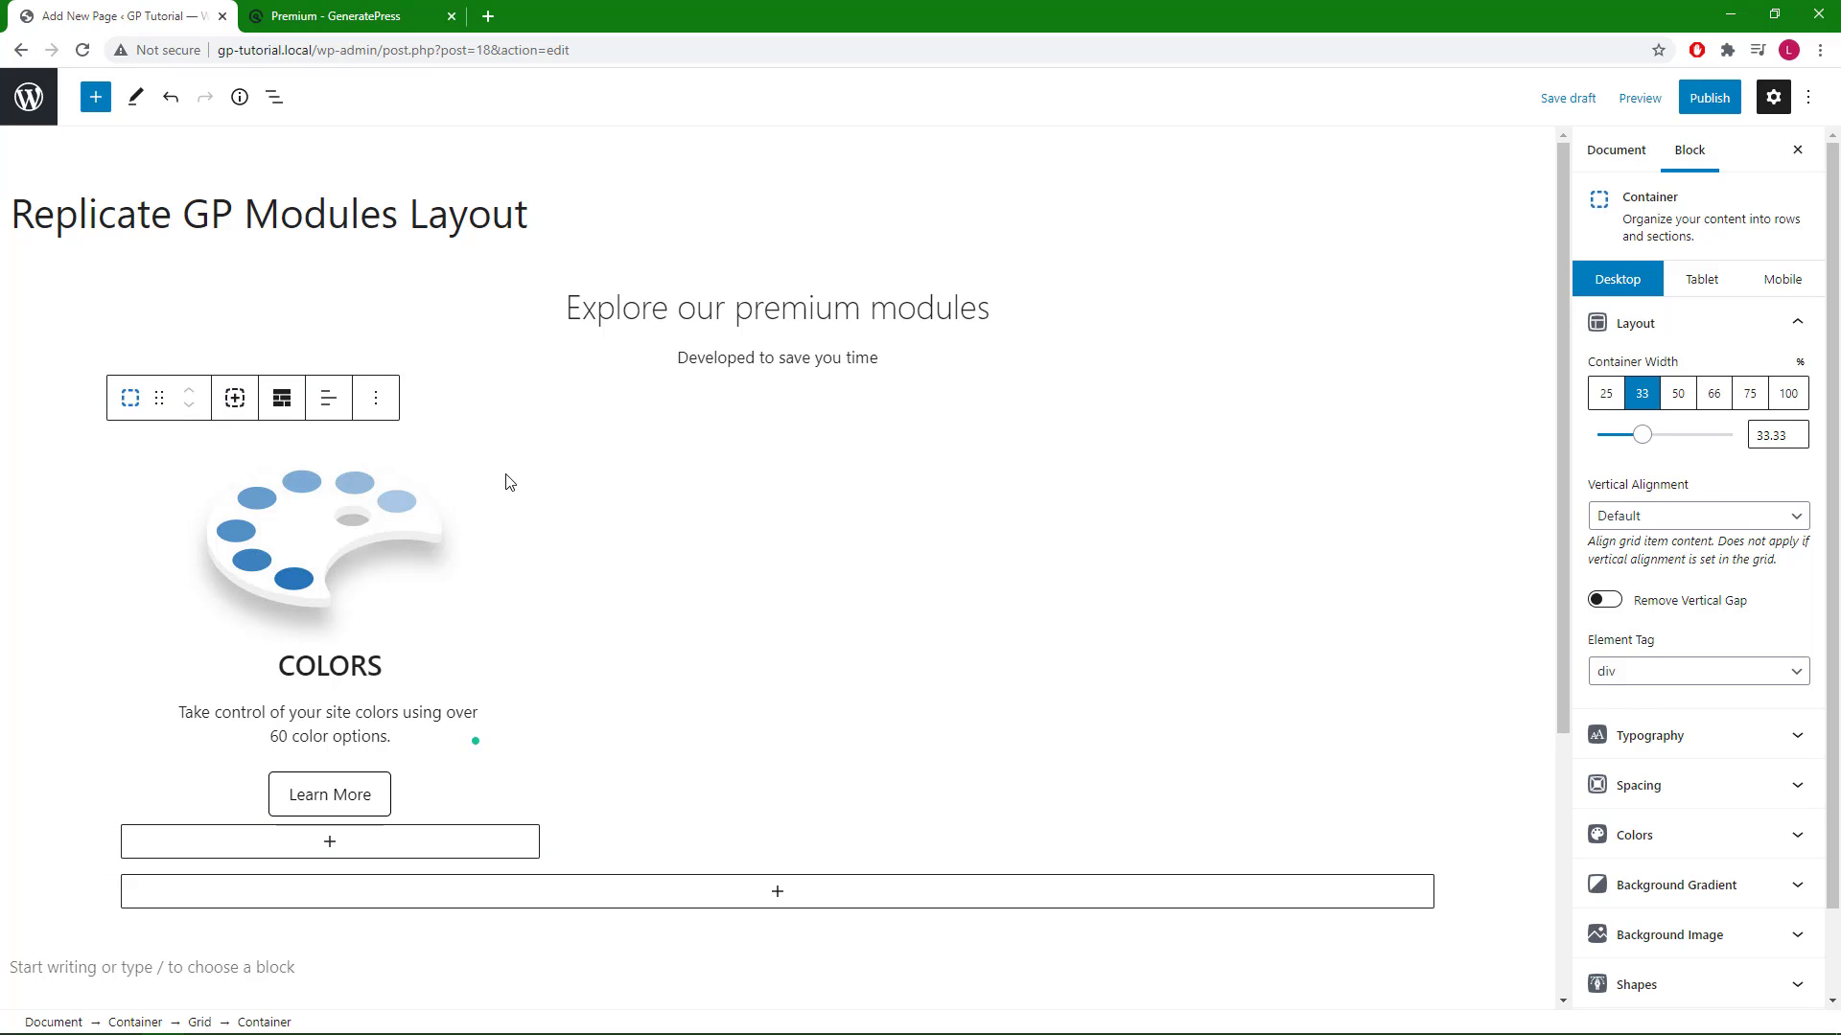
- Duplicate the finished COLORS card container five times to fill the grid
{"action": "key", "text": "ctrl+Tab"}
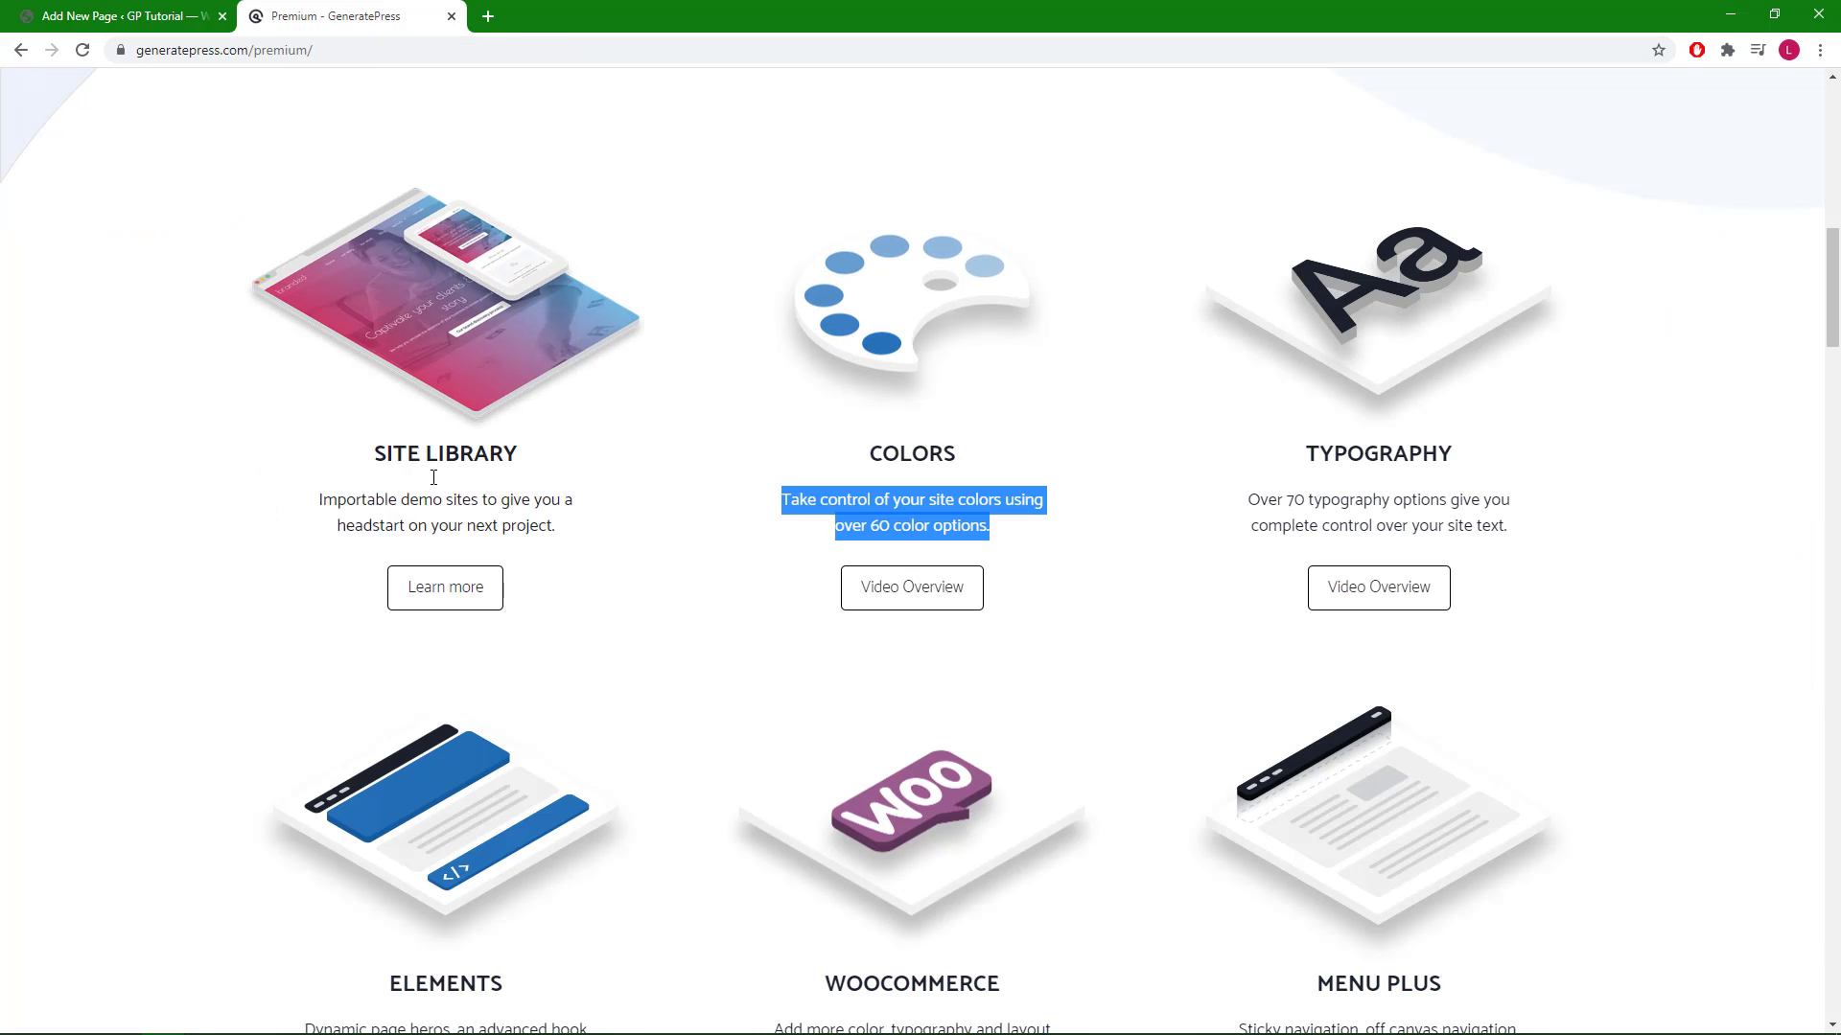
{"action": "left_click", "coordinate": [153, 15]}
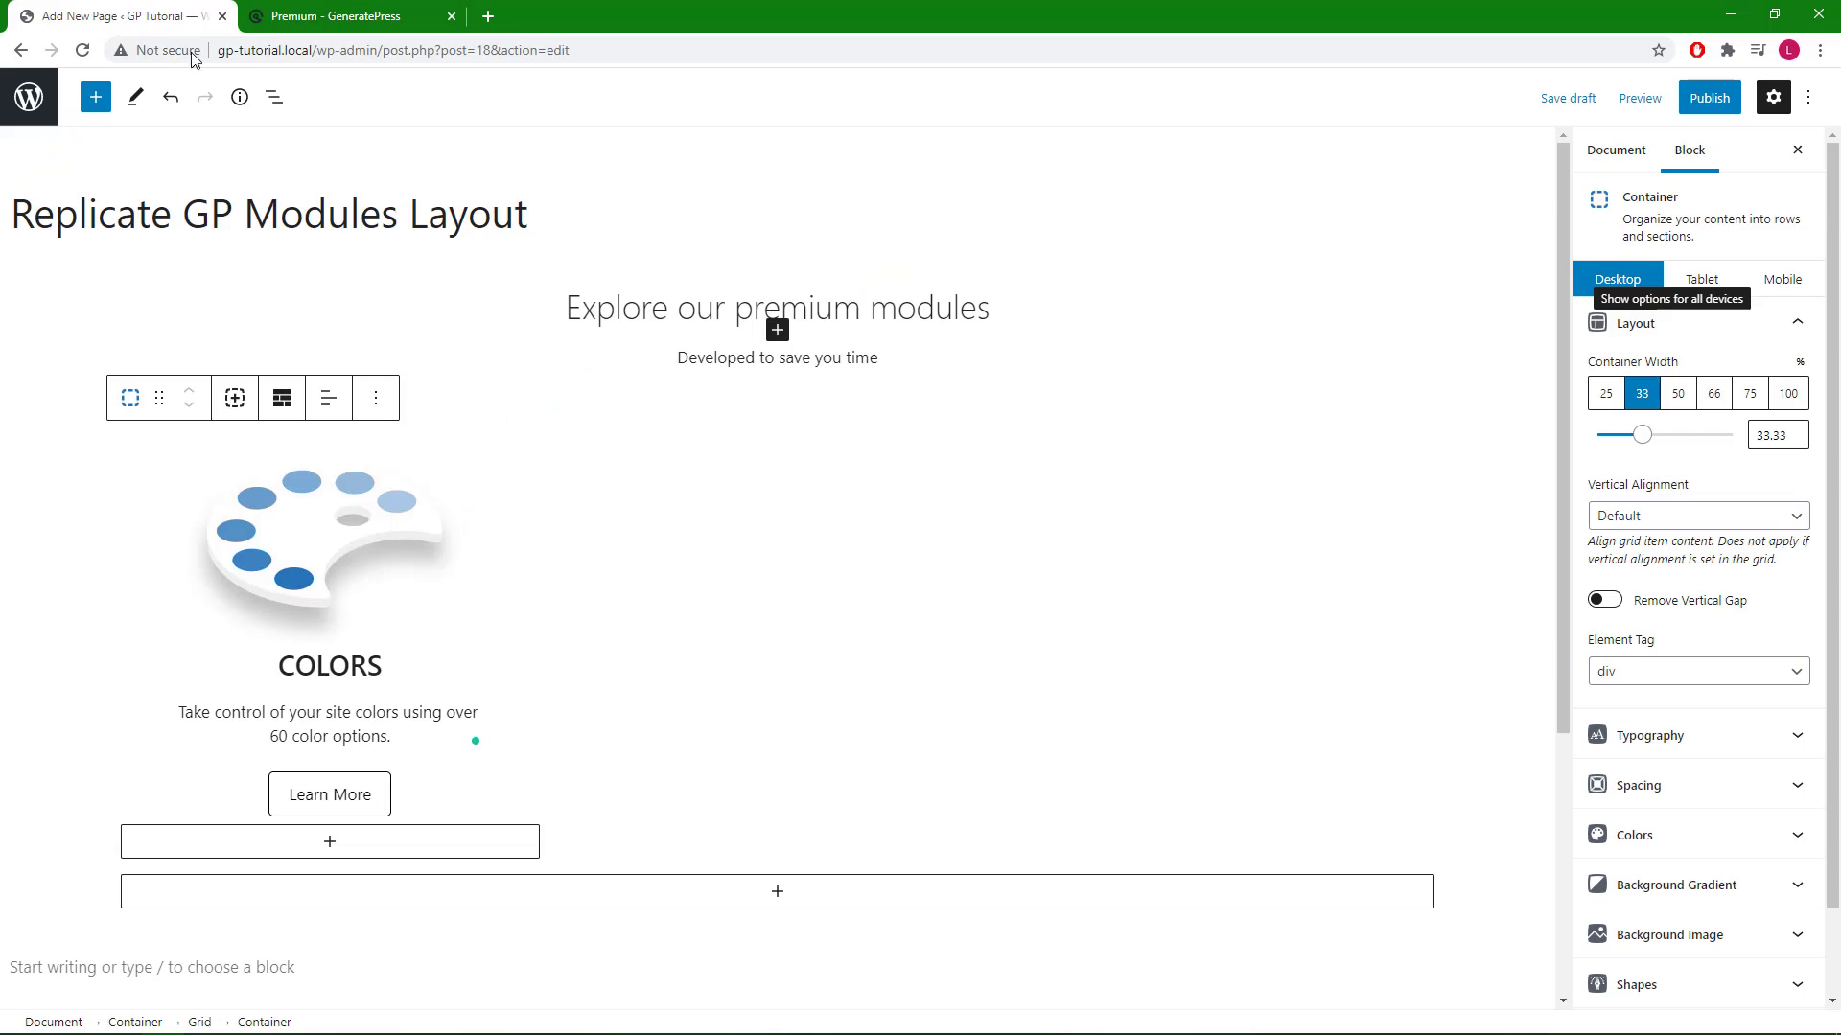
{"action": "left_click", "coordinate": [274, 99]}
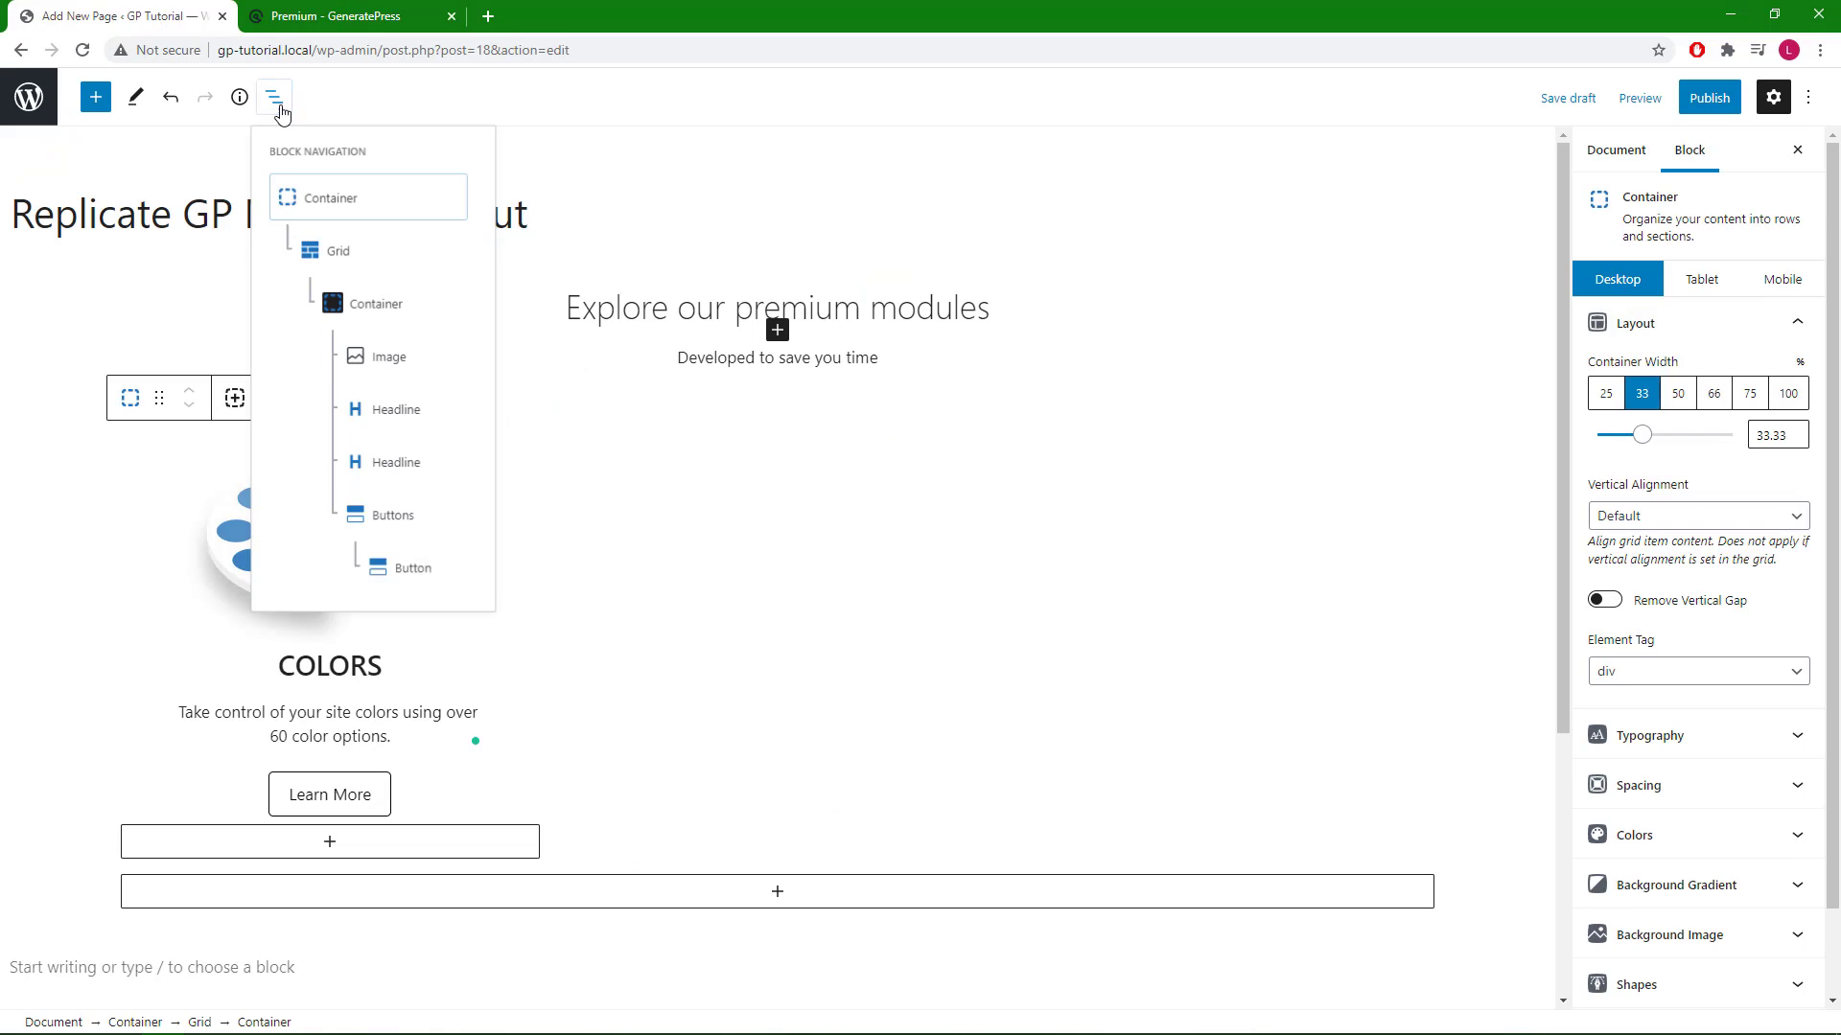
{"action": "left_click", "coordinate": [374, 317]}
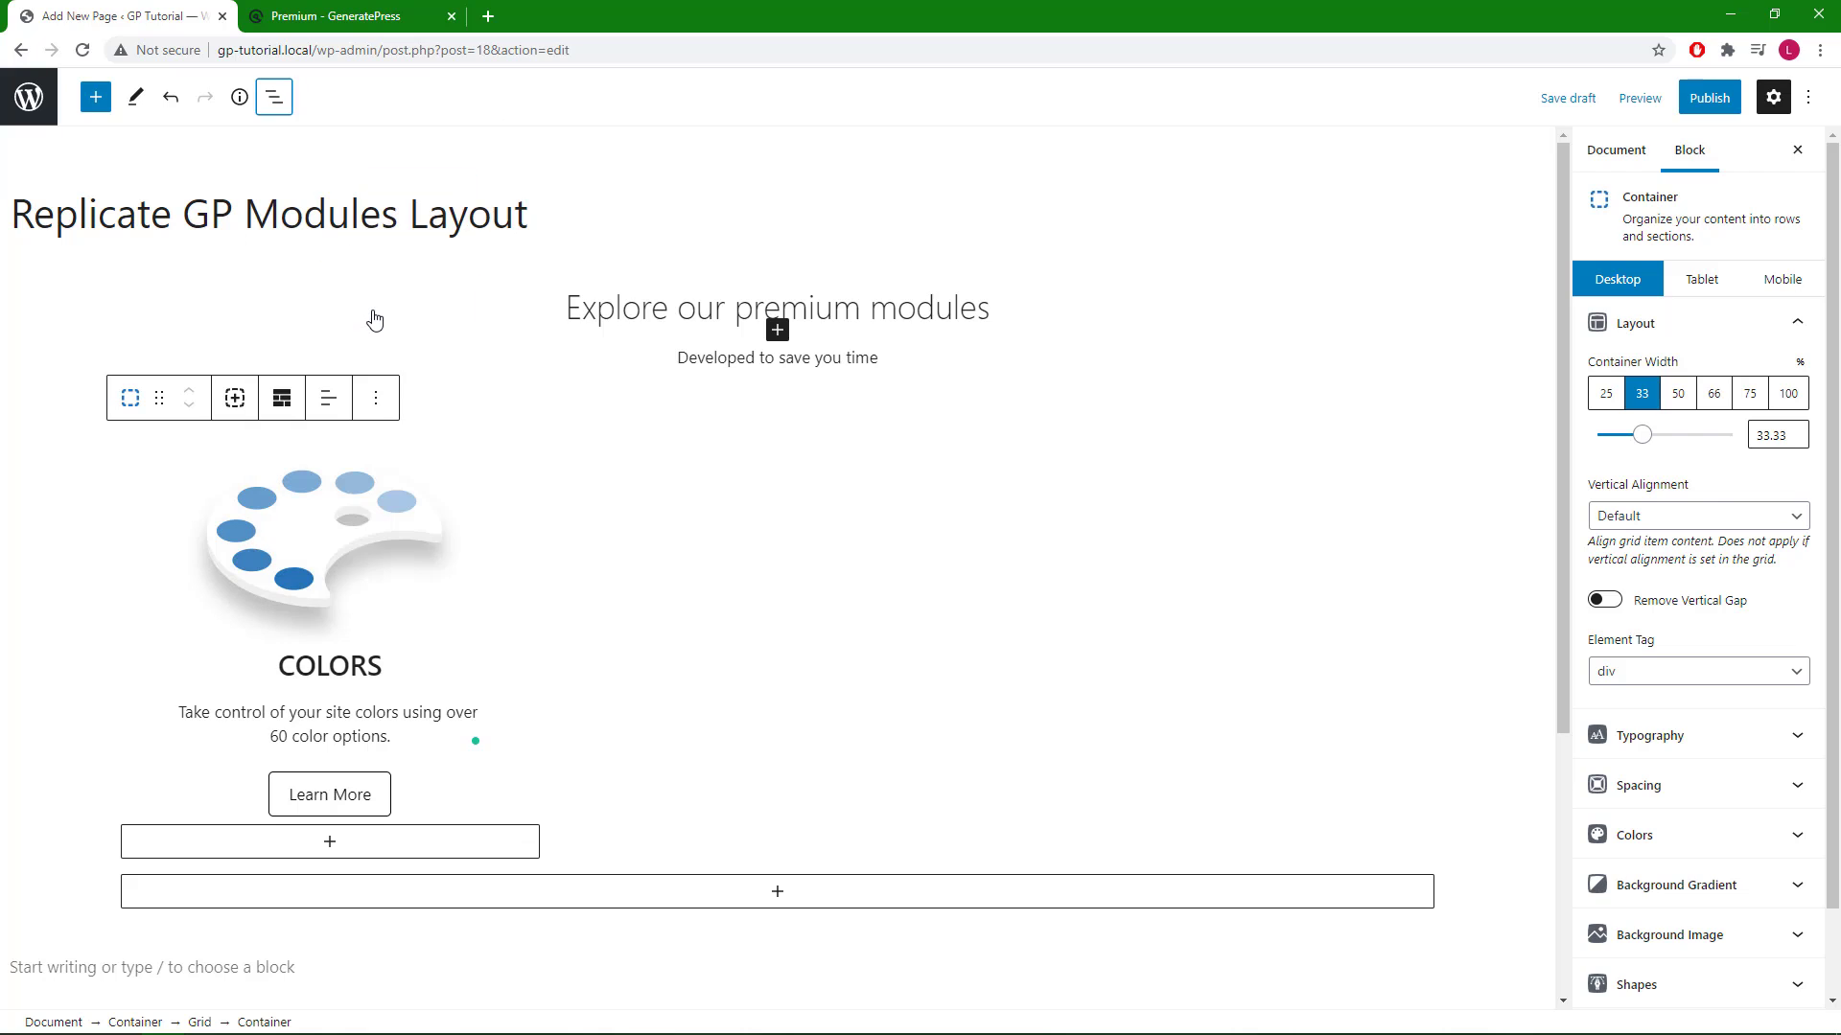
{"action": "left_click", "coordinate": [238, 406]}
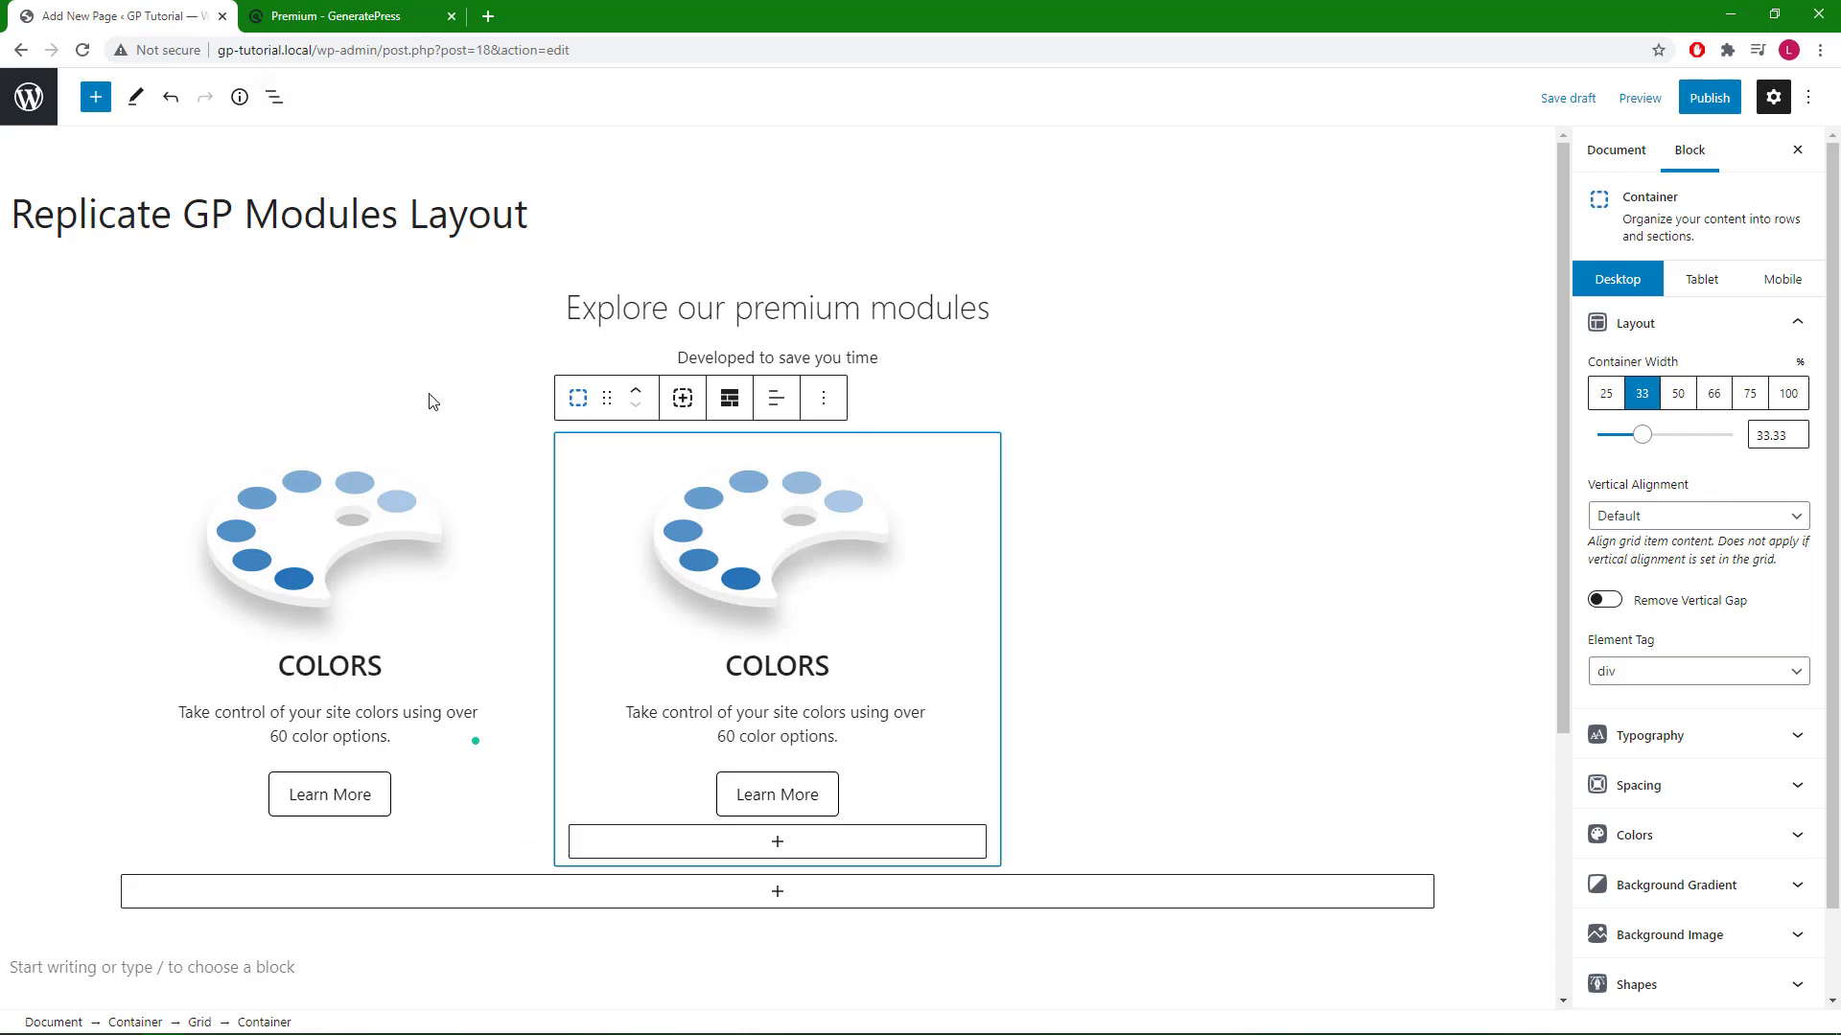
{"action": "left_click", "coordinate": [683, 398]}
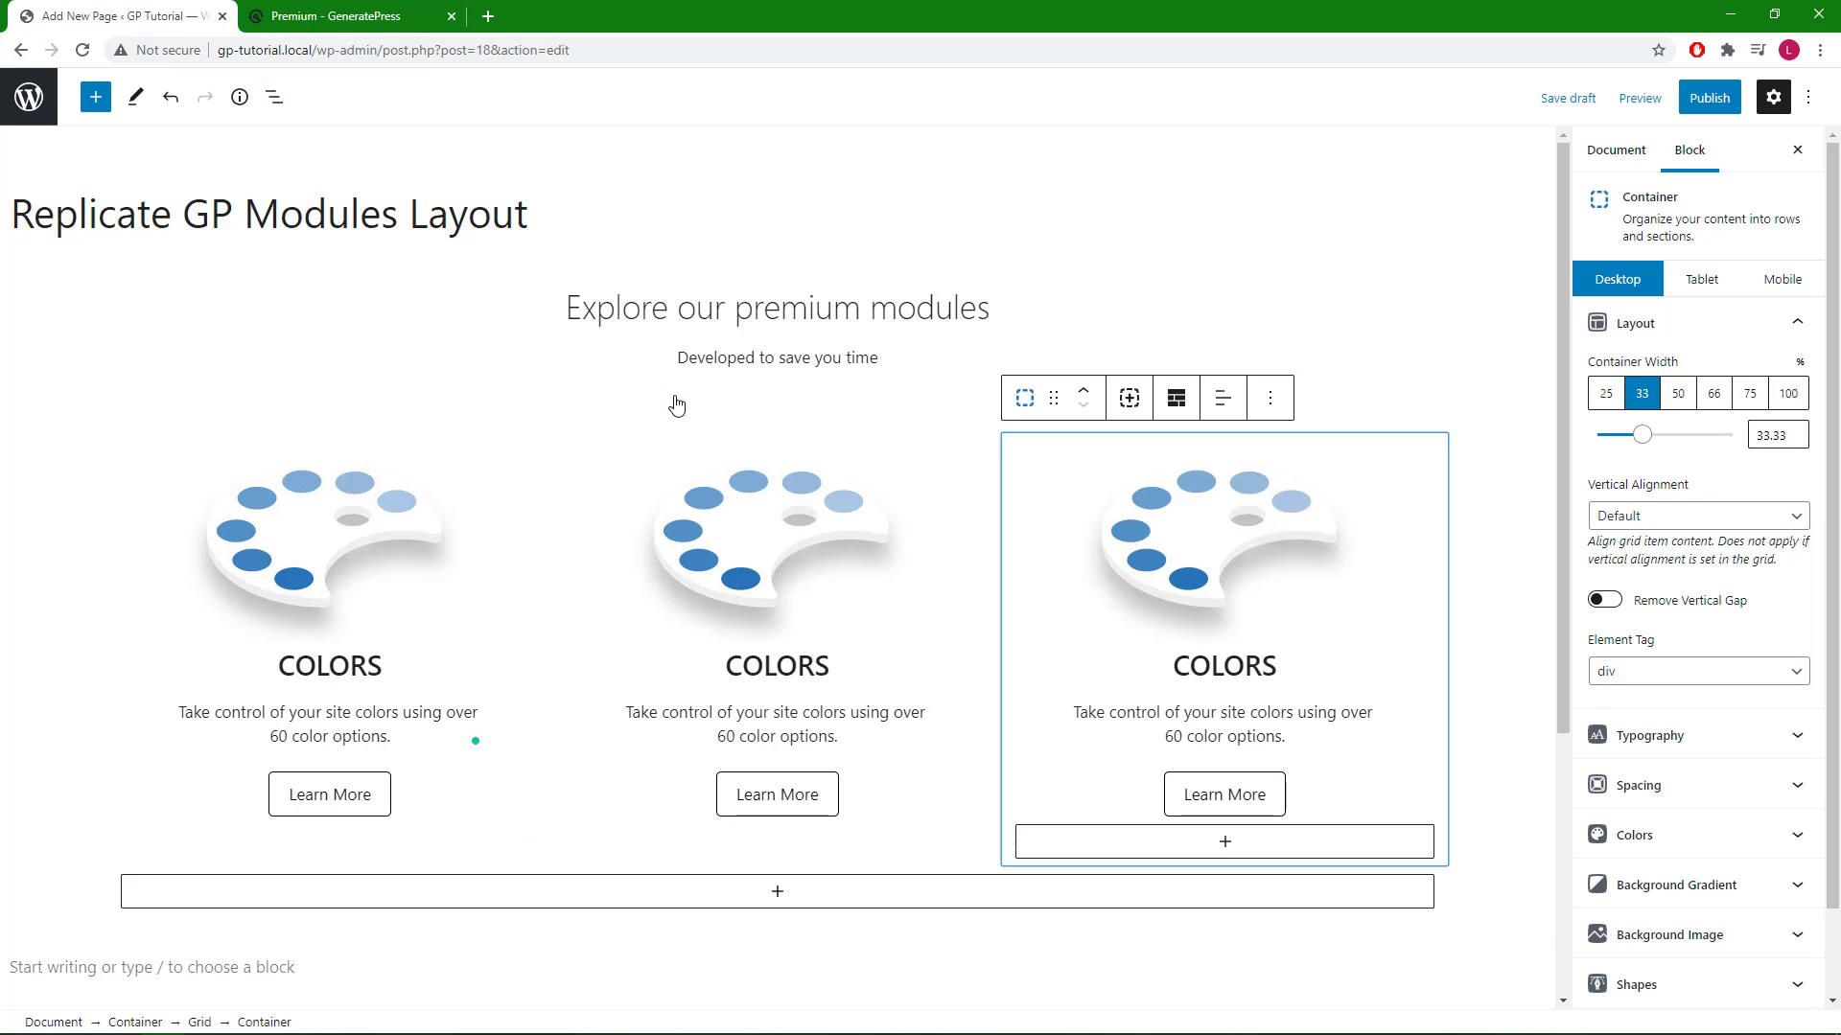
{"action": "left_click", "coordinate": [1129, 398]}
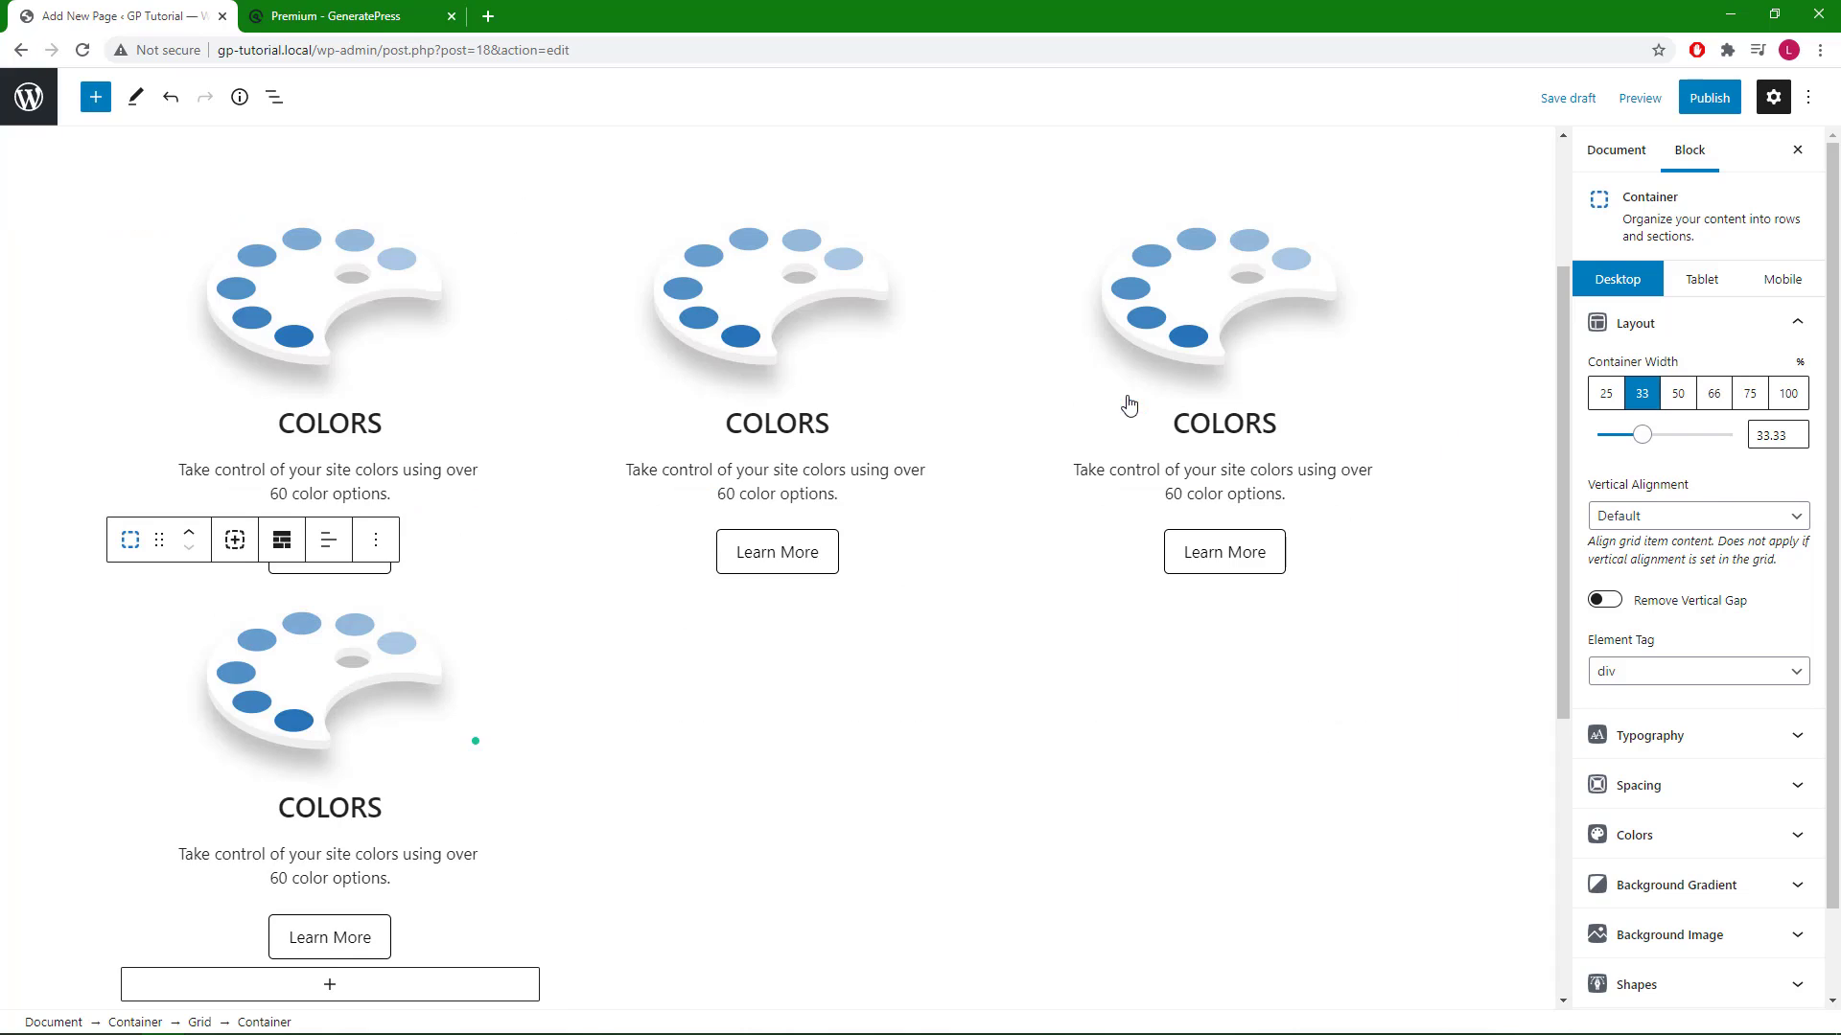
{"action": "left_click", "coordinate": [242, 541]}
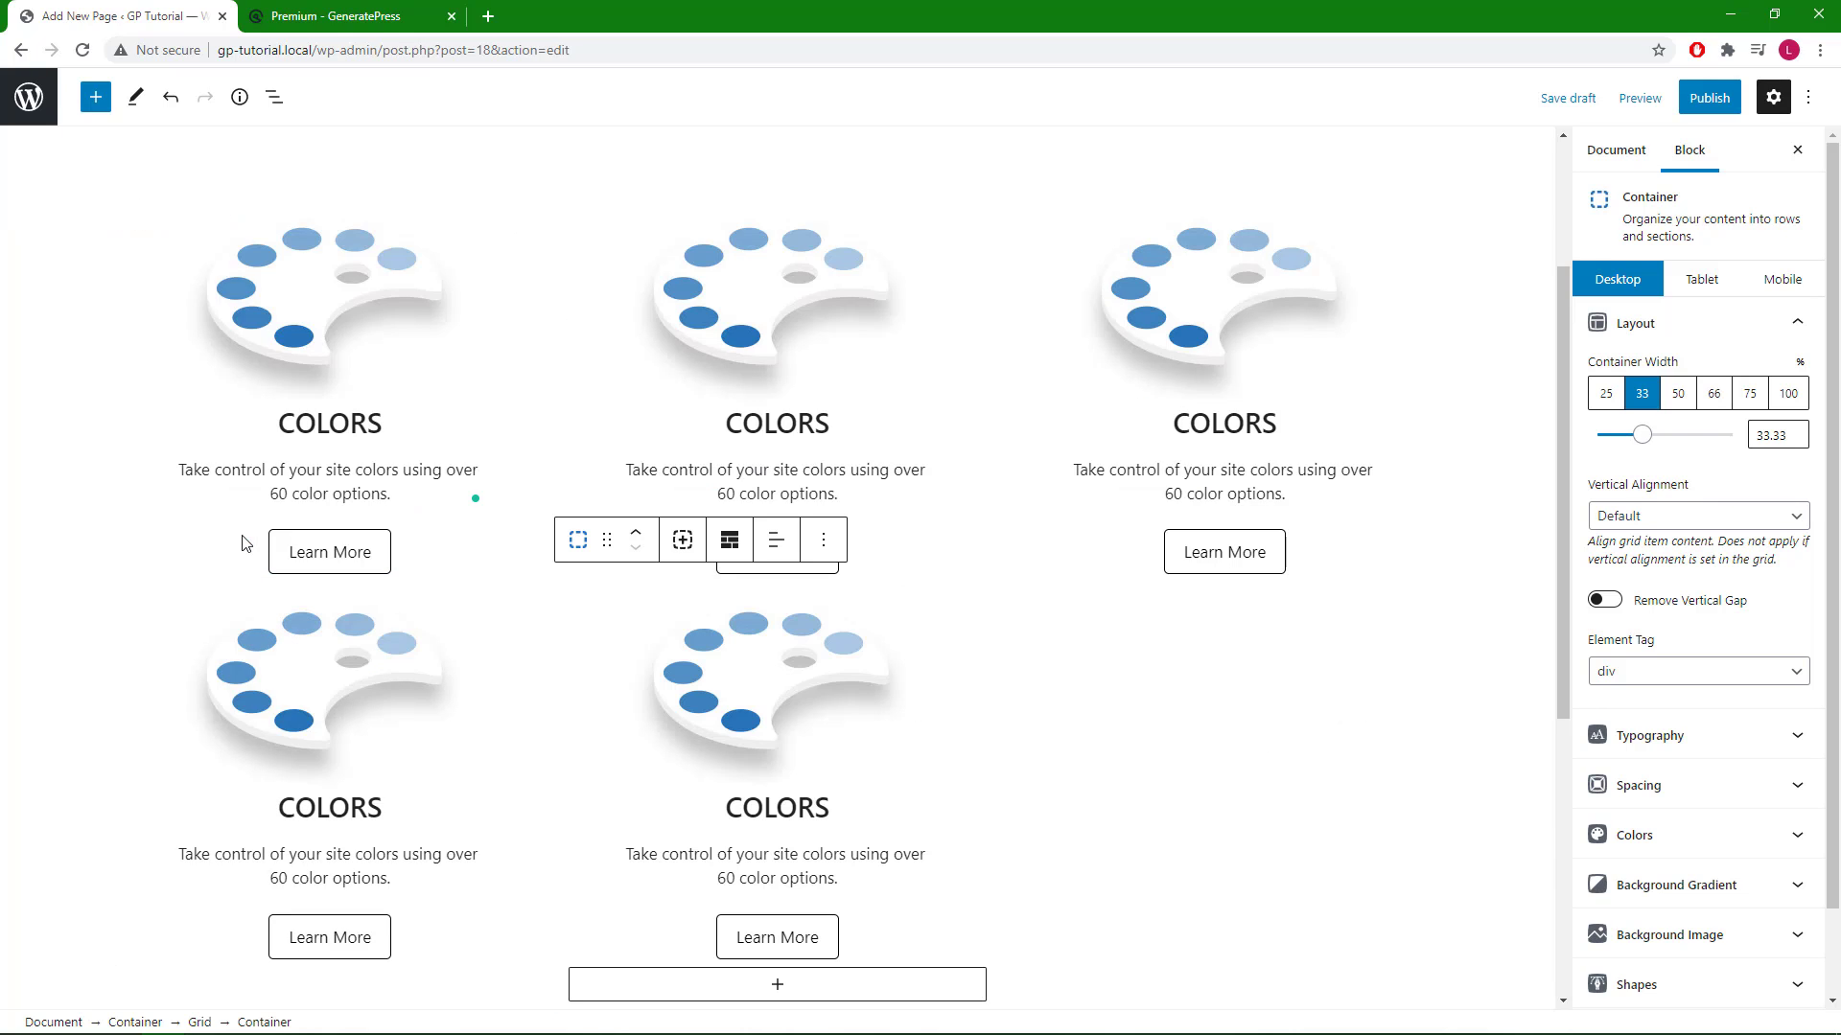
{"action": "left_click", "coordinate": [681, 549]}
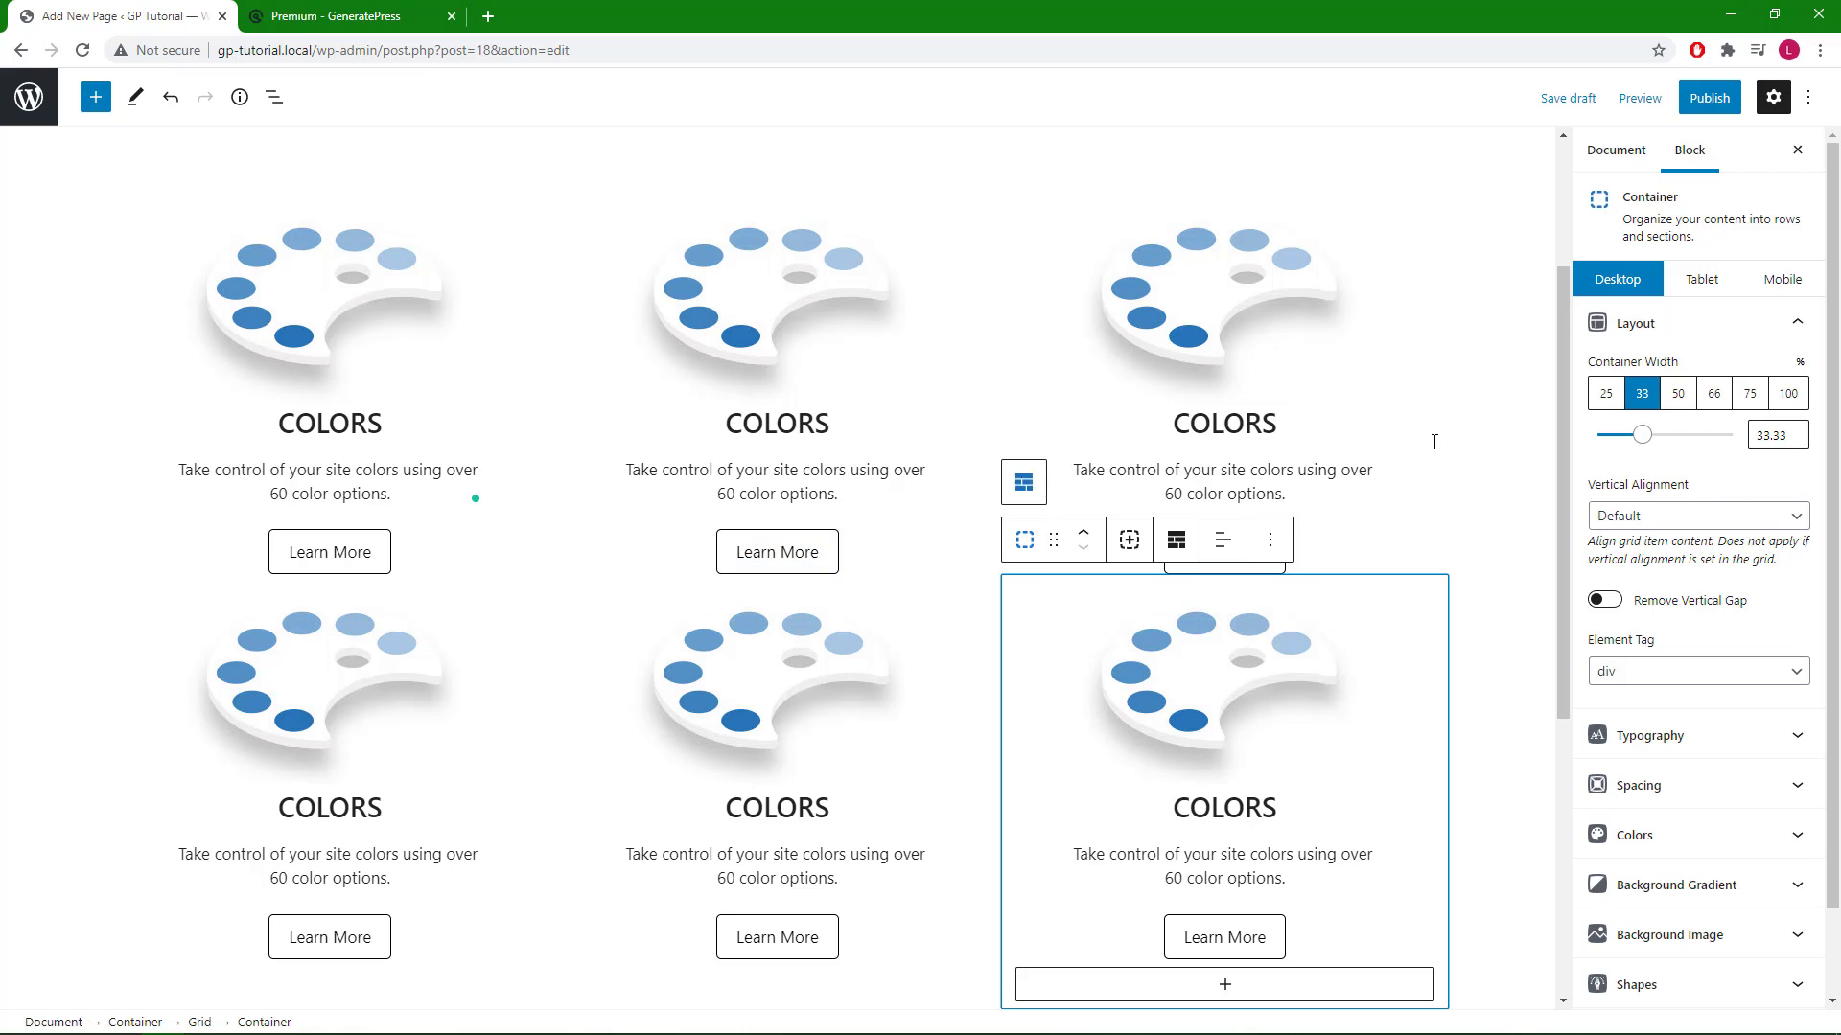
{"action": "left_click", "coordinate": [1464, 452]}
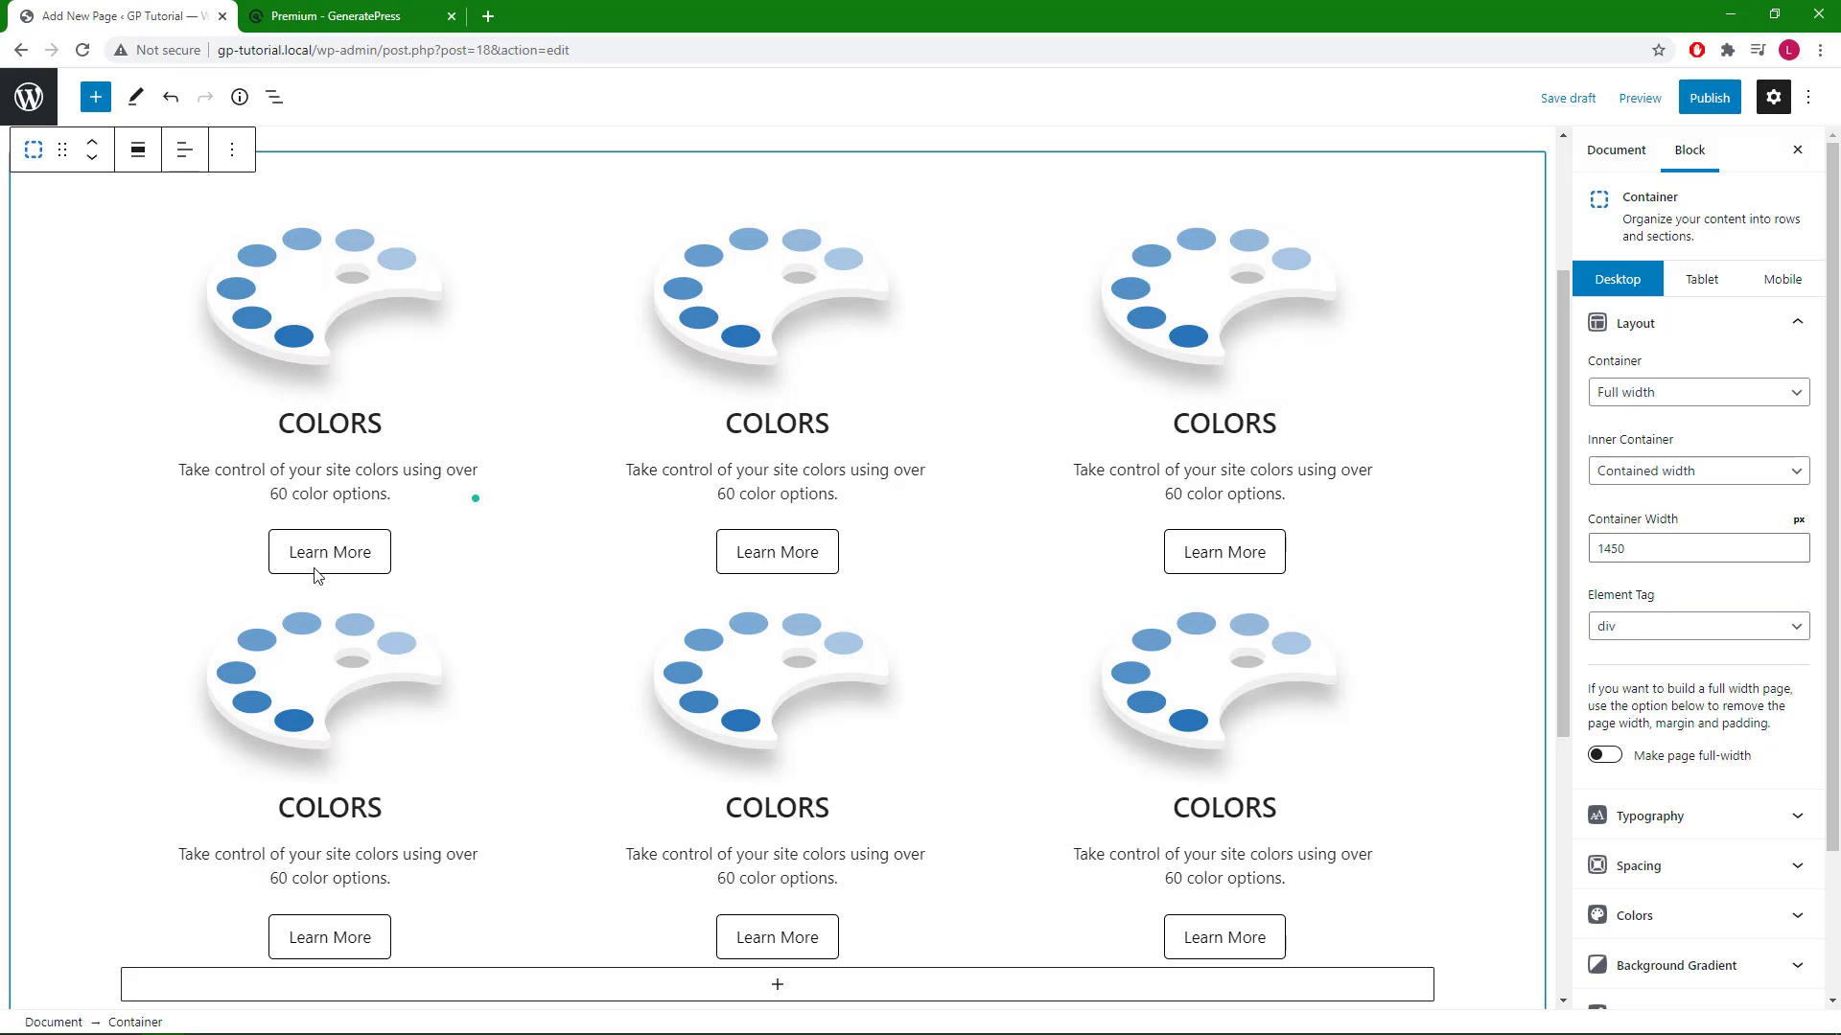
- Select the Grid block and raise its Vertical Gap to 55 px
{"action": "left_click", "coordinate": [274, 98]}
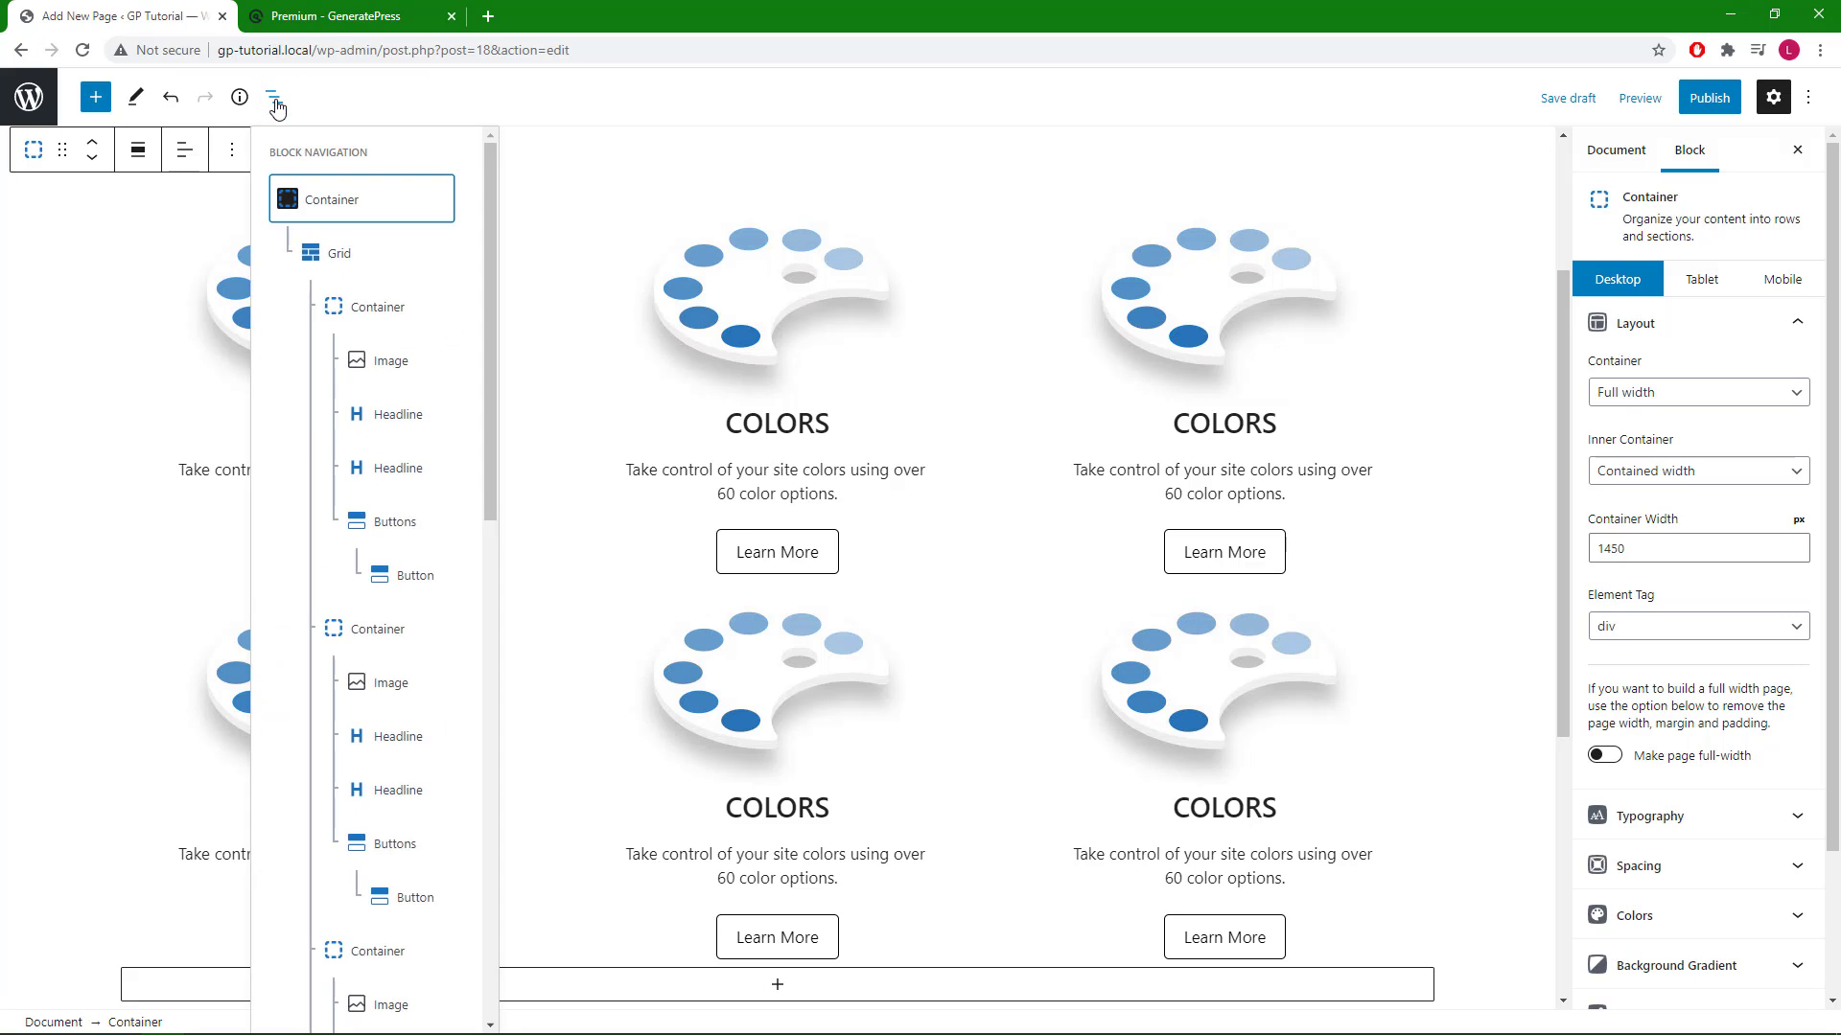
{"action": "left_click", "coordinate": [341, 255]}
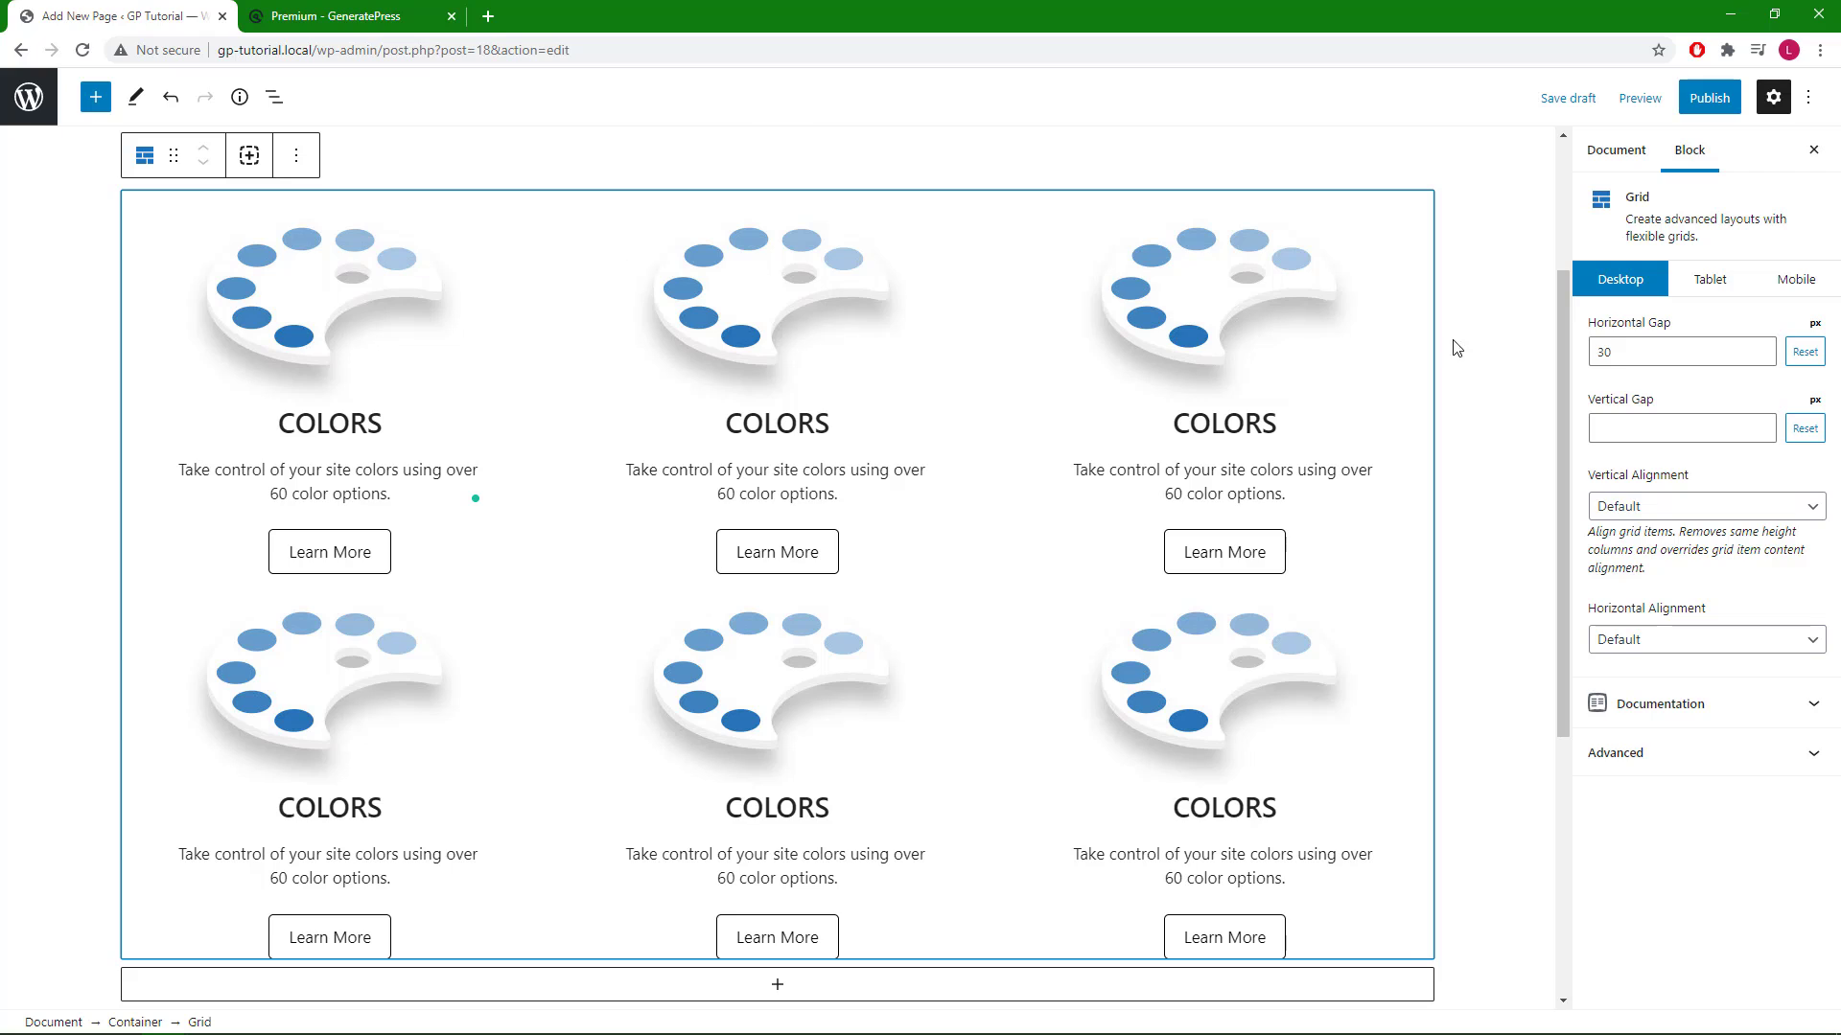
{"action": "left_click", "coordinate": [1650, 426]}
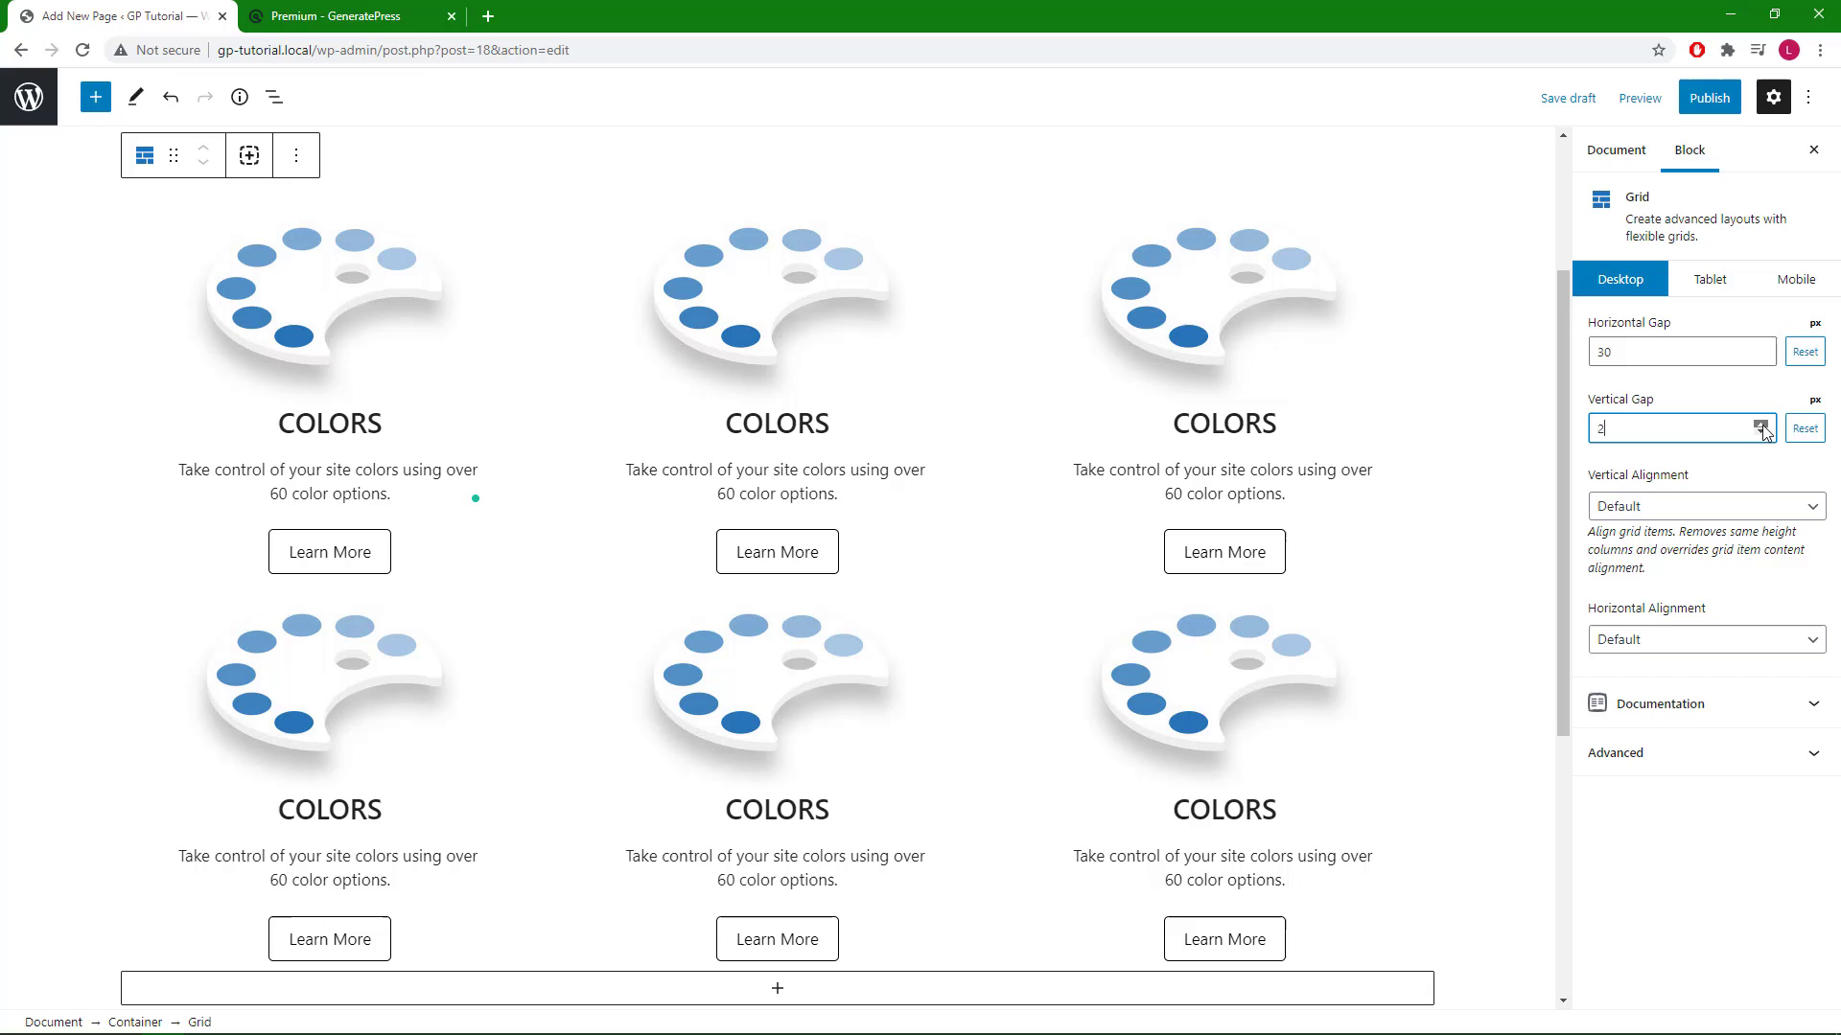
{"action": "left_click_drag", "start_coordinate": [1762, 429], "coordinate": [1762, 428]}
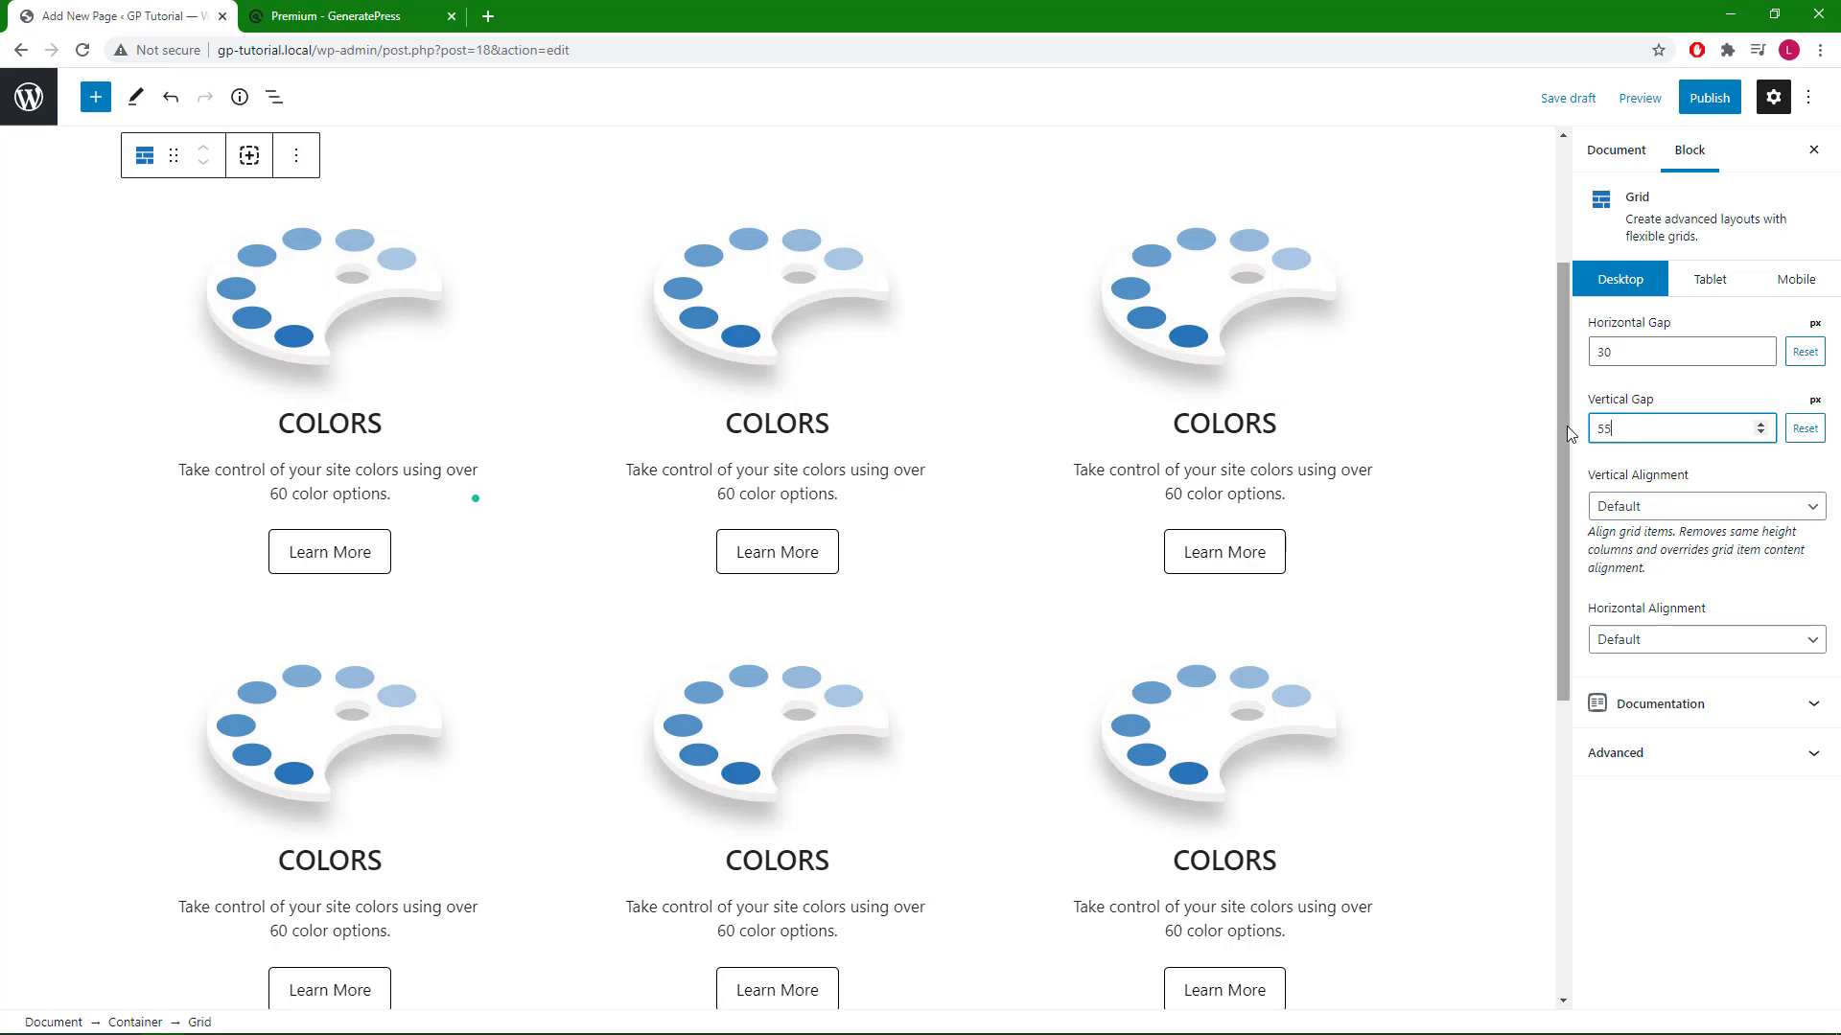
{"action": "left_click_drag", "start_coordinate": [1566, 426], "coordinate": [1562, 291]}
- Turn off Grammarly, publish the Replicate GP Modules Layout page, and view it live
{"action": "left_click", "coordinate": [747, 227]}
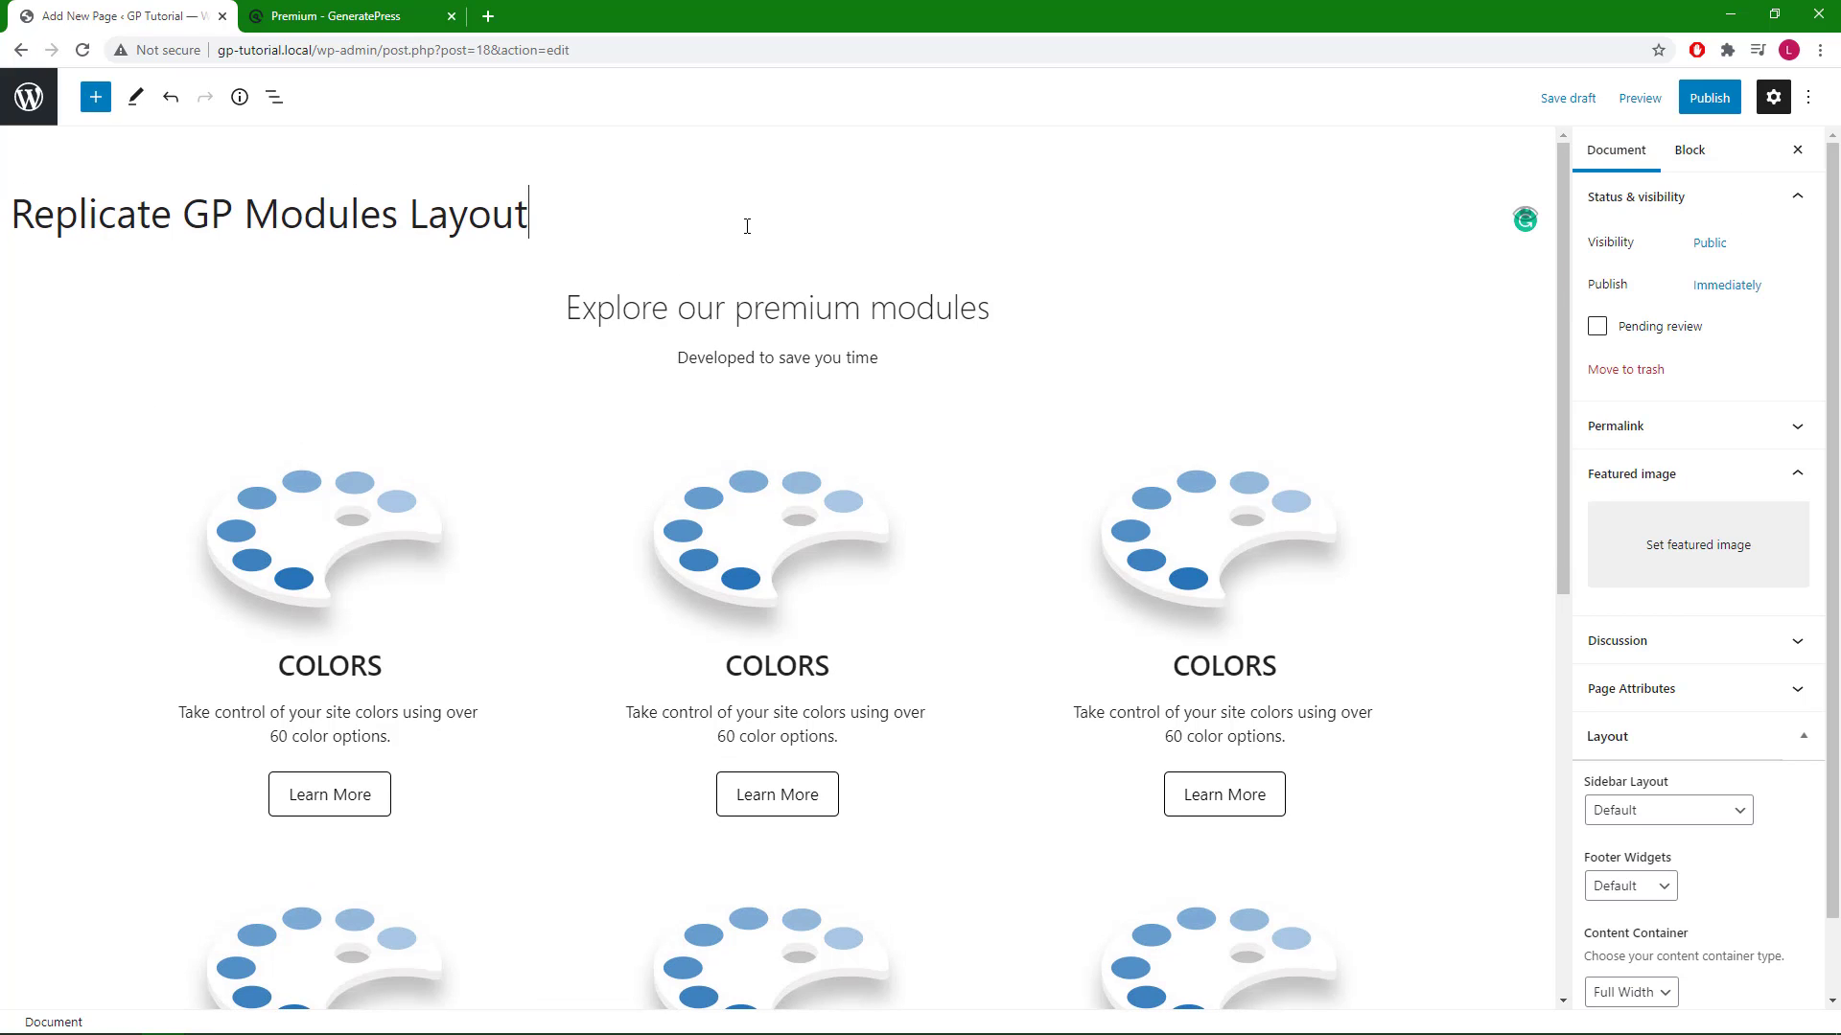
{"action": "left_click", "coordinate": [1513, 223]}
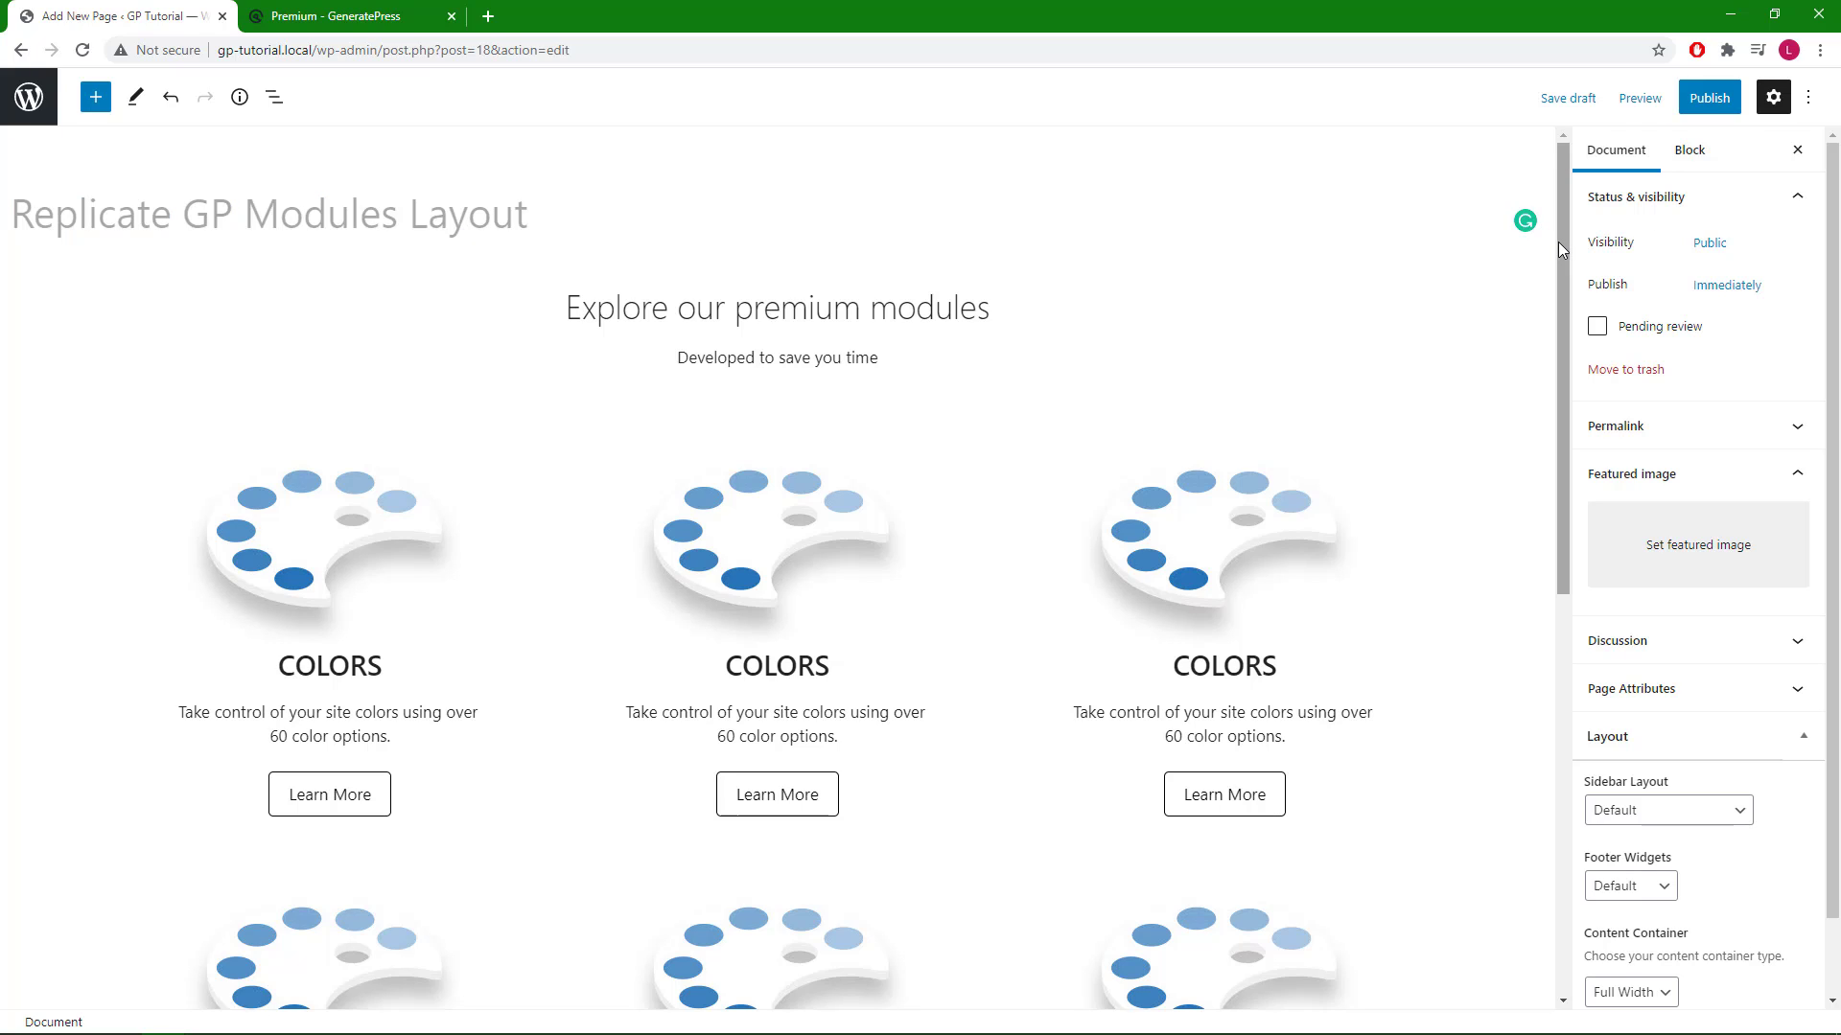
{"action": "left_click", "coordinate": [1703, 113]}
{"action": "left_click", "coordinate": [1651, 113]}
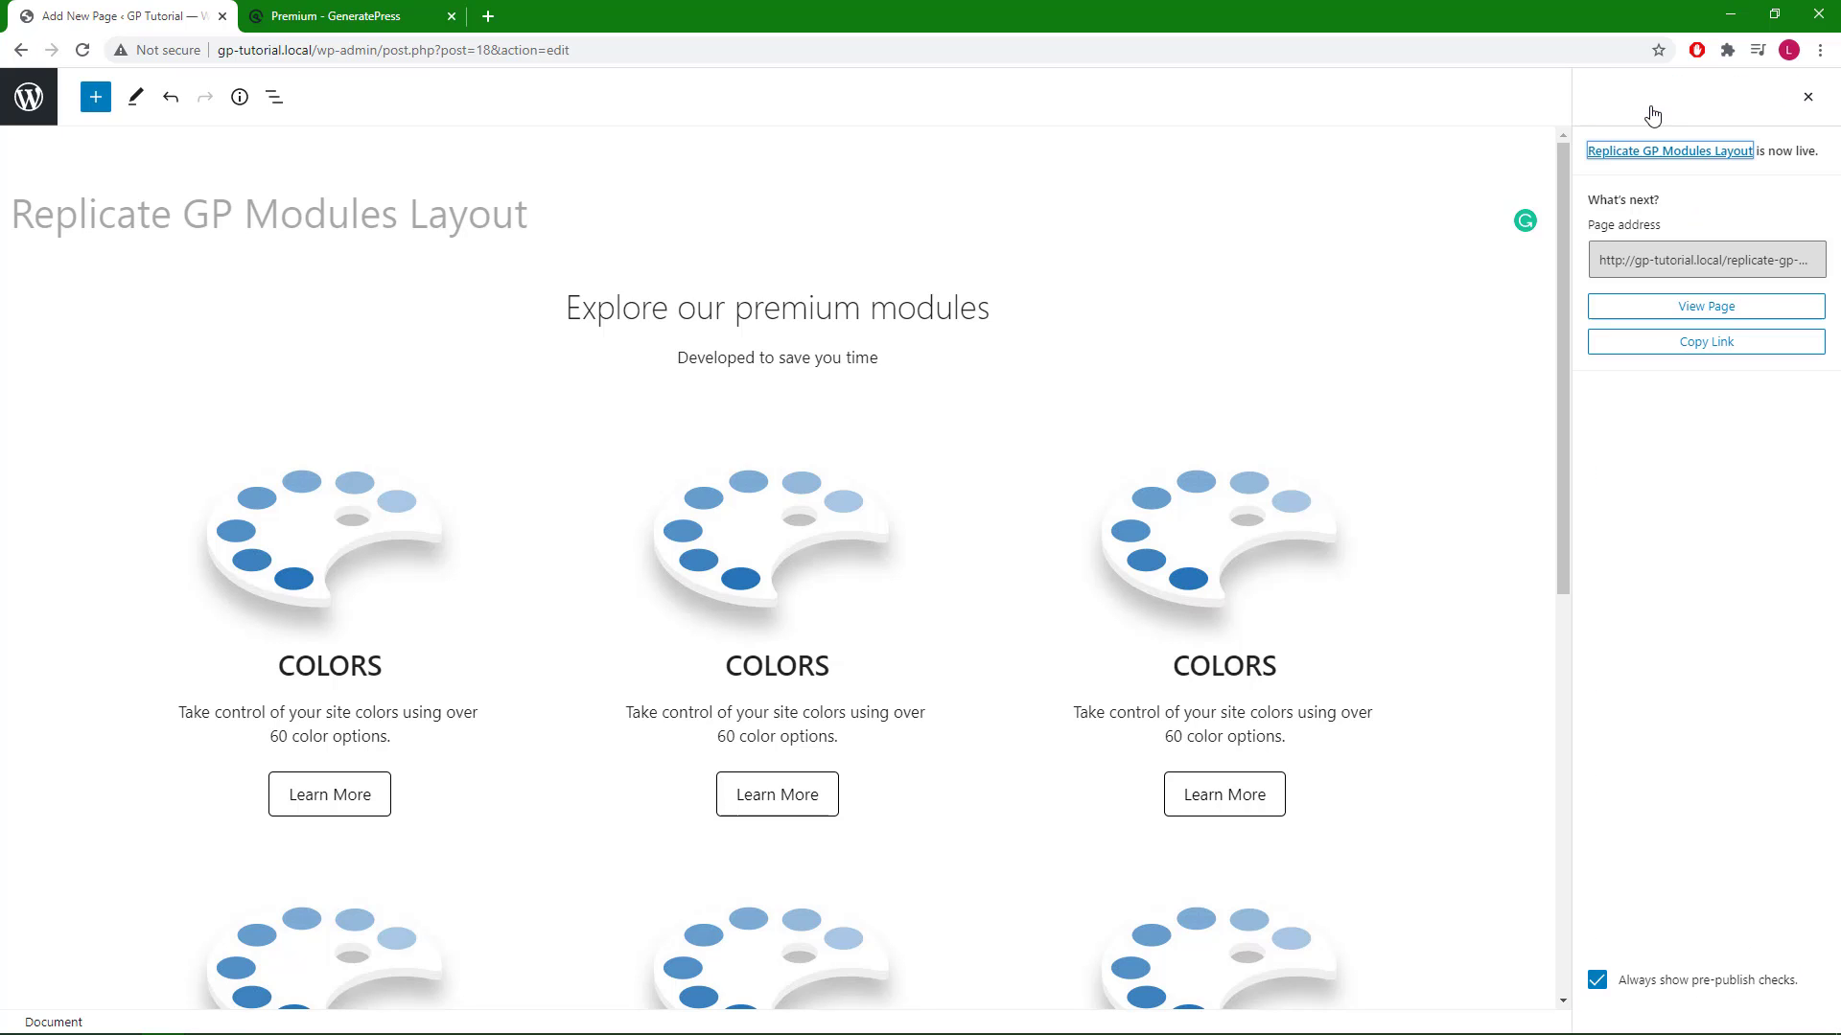
{"action": "left_click", "coordinate": [182, 973]}
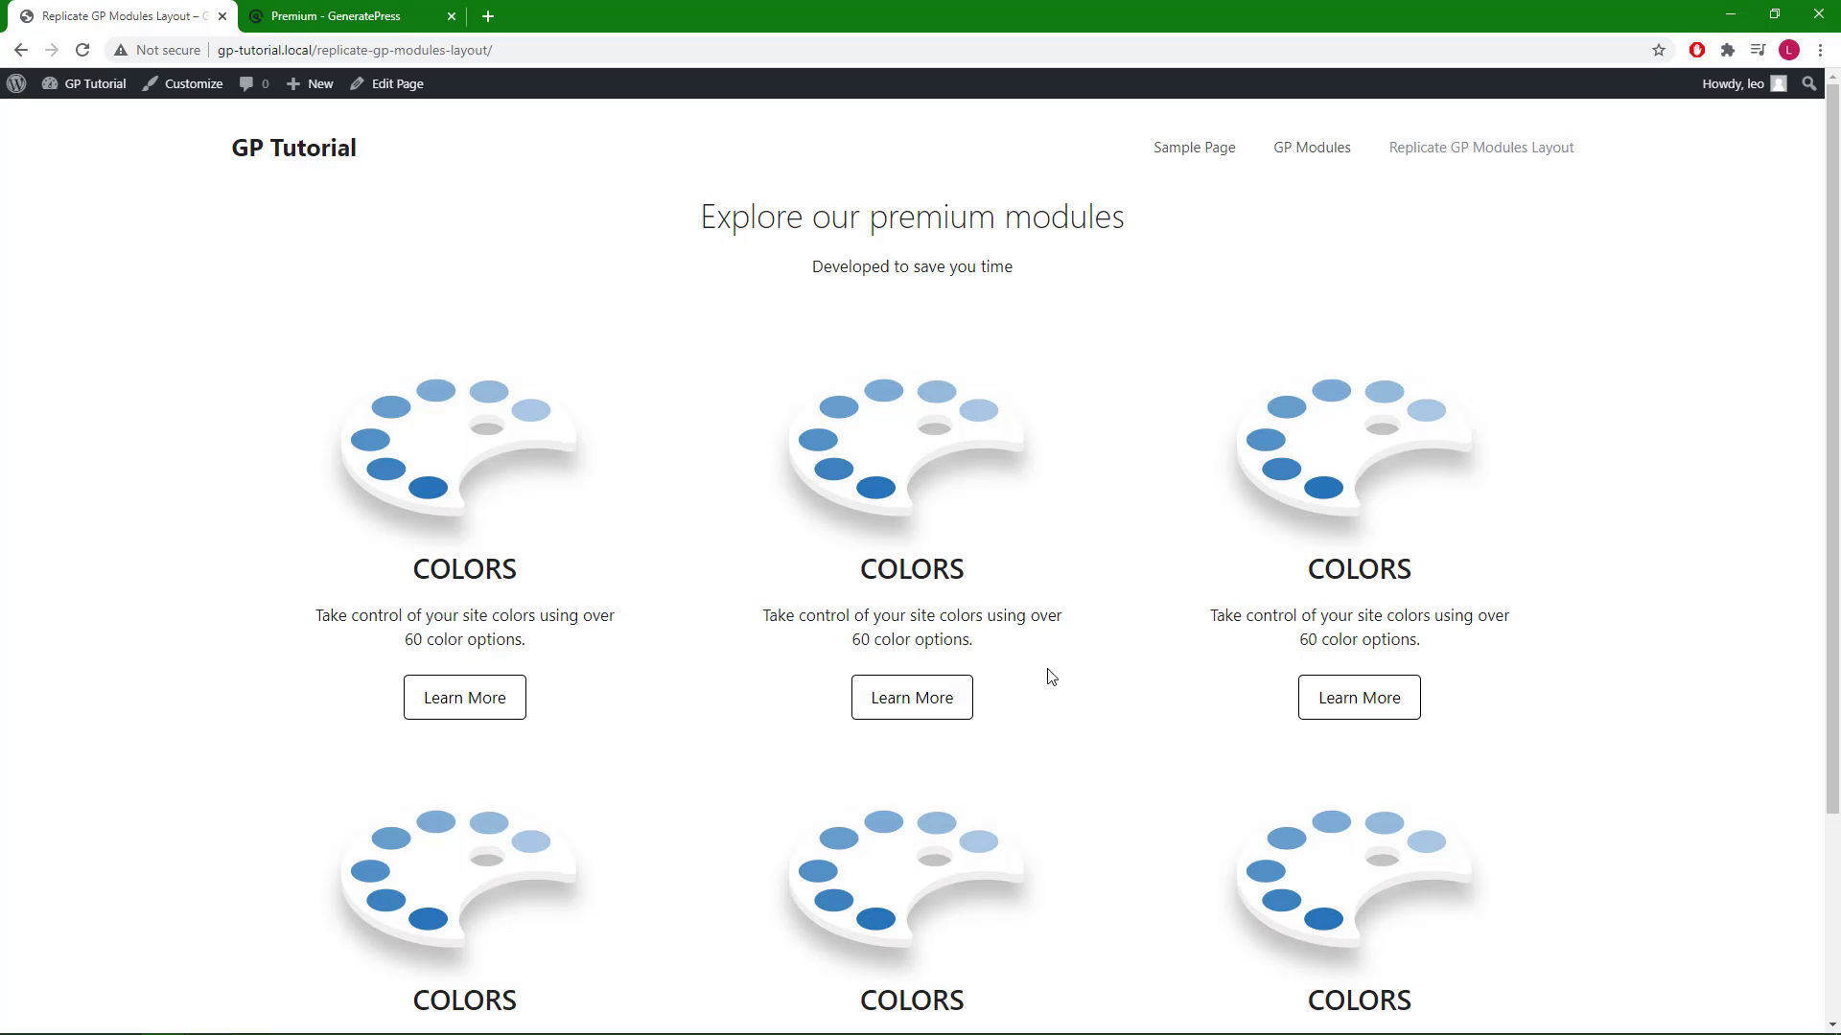
{"action": "left_click_drag", "start_coordinate": [1832, 416], "coordinate": [1835, 553]}
{"action": "scroll", "coordinate": [815, 115], "scroll_direction": "up", "scroll_amount": 2}
{"action": "left_click", "coordinate": [331, 11]}
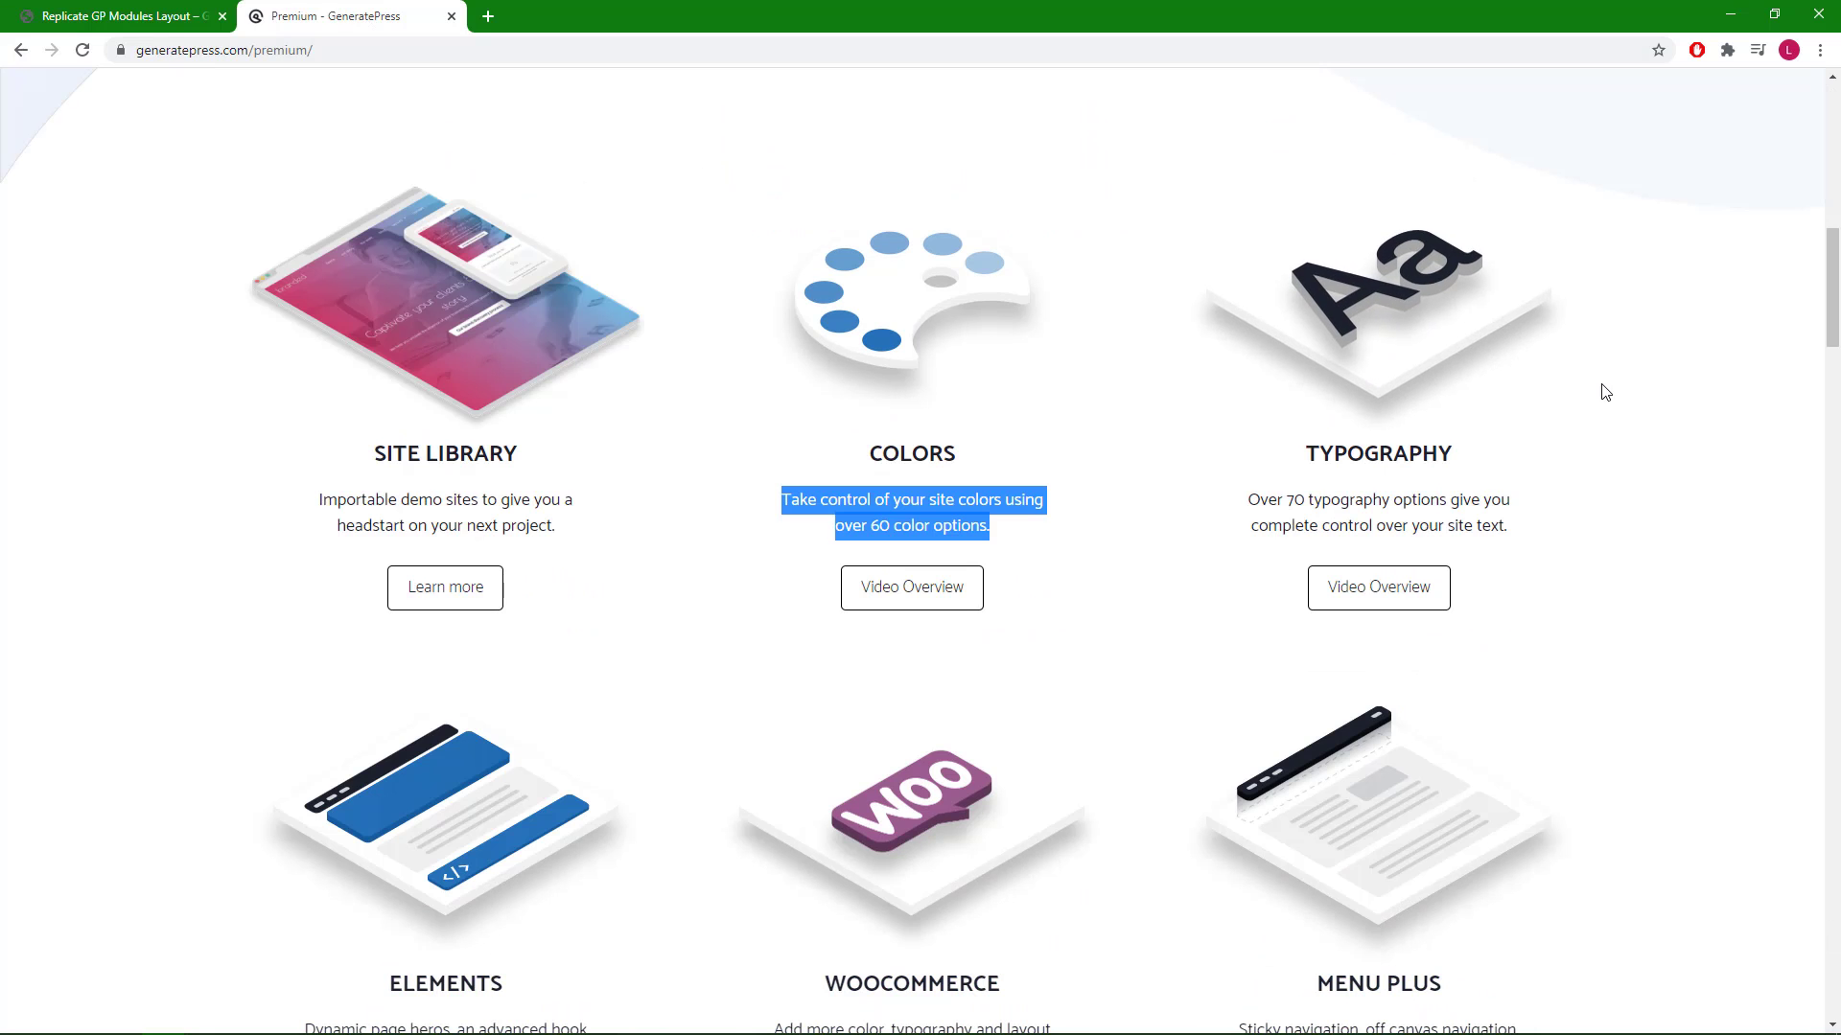
{"action": "left_click", "coordinate": [1802, 303]}
{"action": "mouse_move", "coordinate": [1834, 283]}
{"action": "left_mouse_down"}
{"action": "mouse_move", "coordinate": [1833, 311]}
{"action": "mouse_move", "coordinate": [1831, 275]}
{"action": "left_mouse_up"}
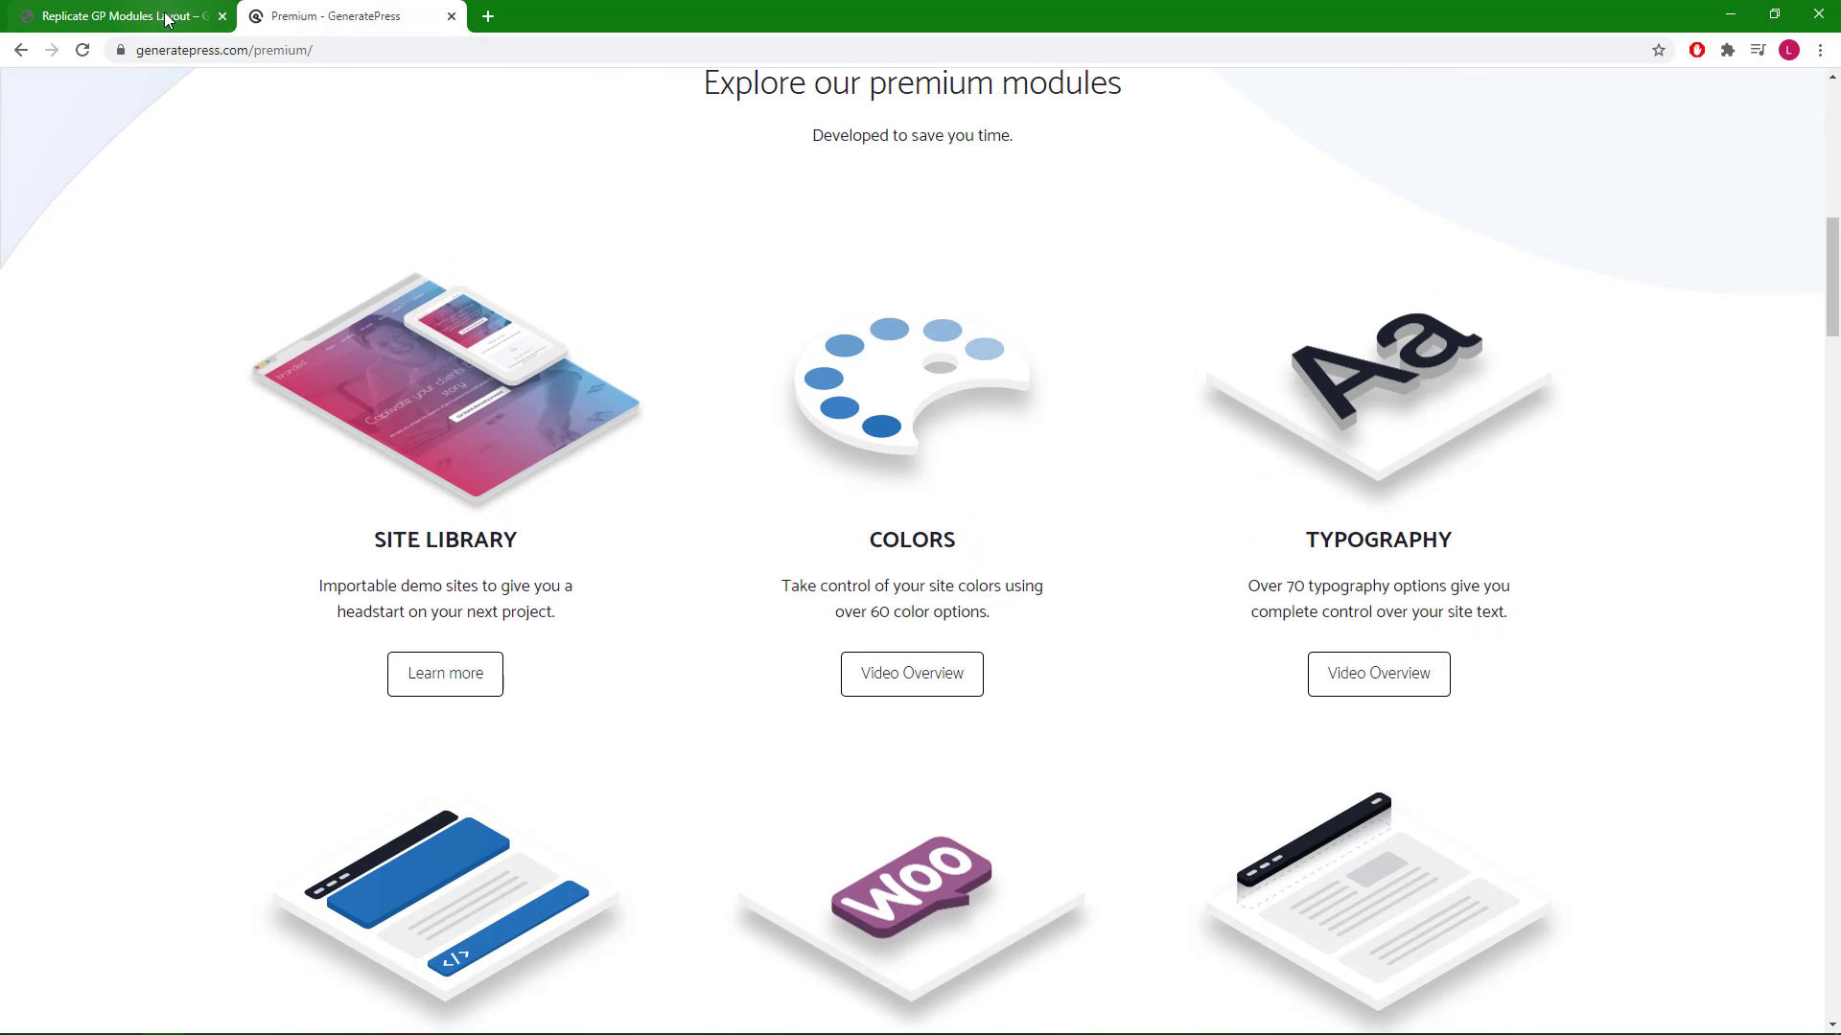
{"action": "left_click", "coordinate": [120, 15]}
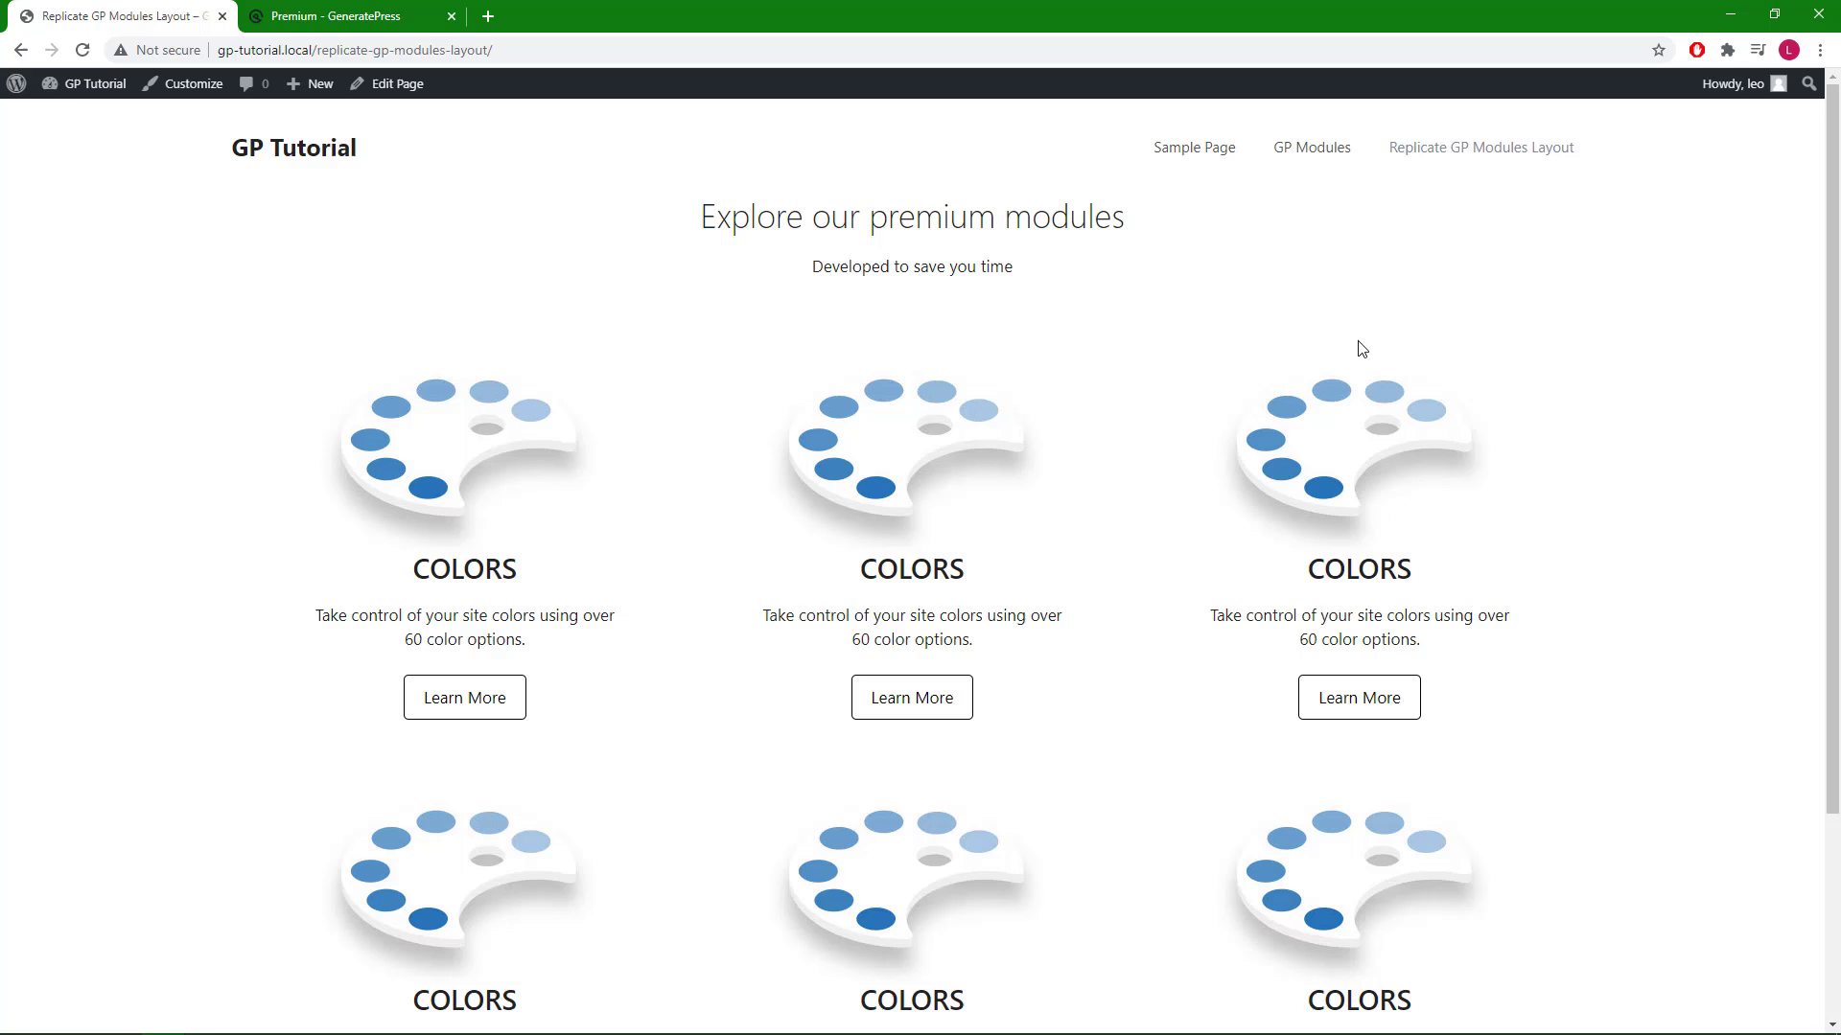